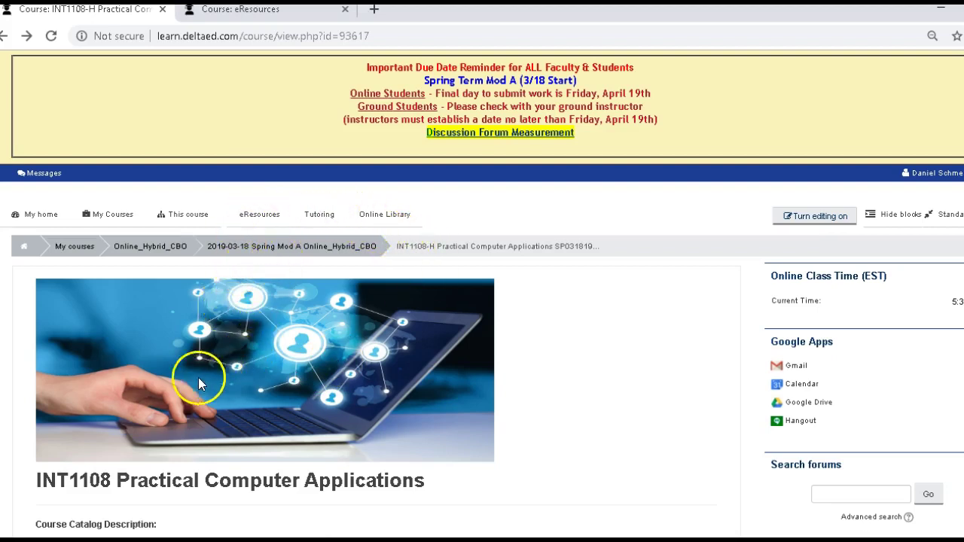
- Open the course's eResources and go to the Office 365 & Office 2013 page under Other Resources
{"action": "mouse_move", "coordinate": [82, 227]}
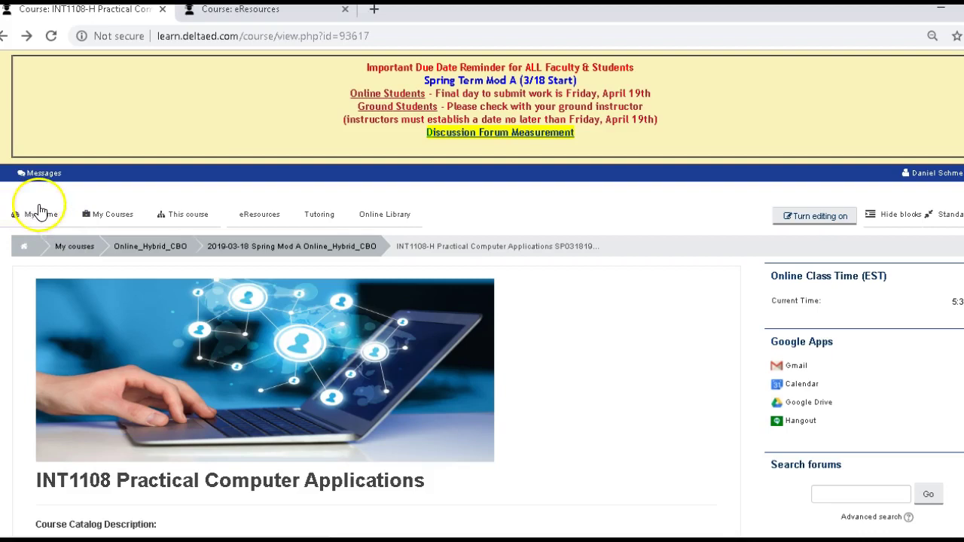
{"action": "left_click", "coordinate": [260, 215]}
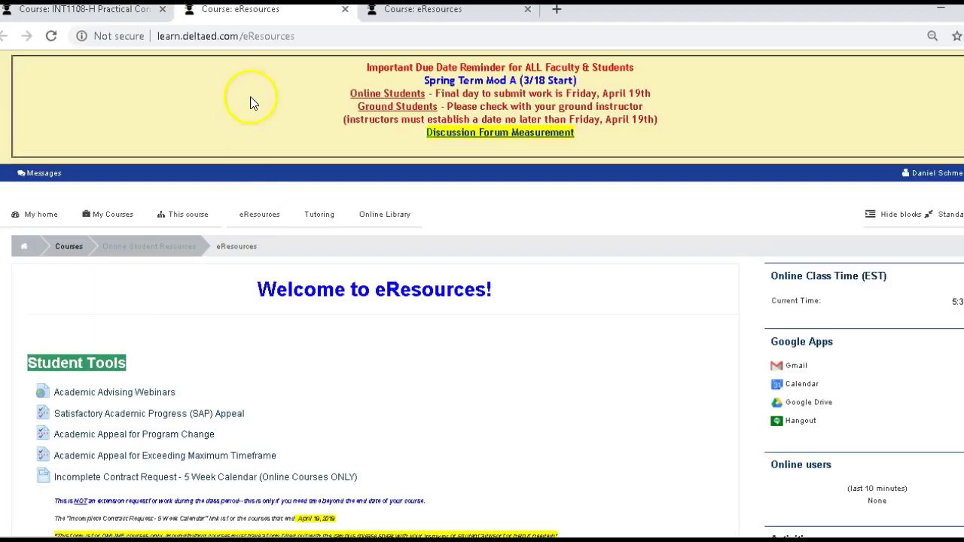
{"action": "scroll", "coordinate": [279, 231], "scroll_direction": "down", "scroll_amount": 1}
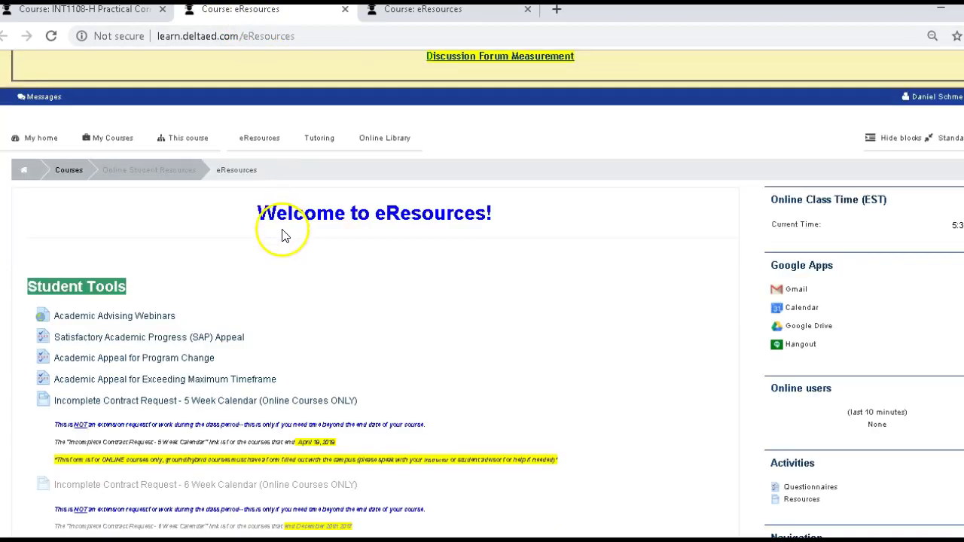
{"action": "scroll", "coordinate": [231, 188], "scroll_direction": "down", "scroll_amount": 7}
{"action": "scroll", "coordinate": [226, 324], "scroll_direction": "down", "scroll_amount": 8}
{"action": "scroll", "coordinate": [231, 346], "scroll_direction": "down", "scroll_amount": 4}
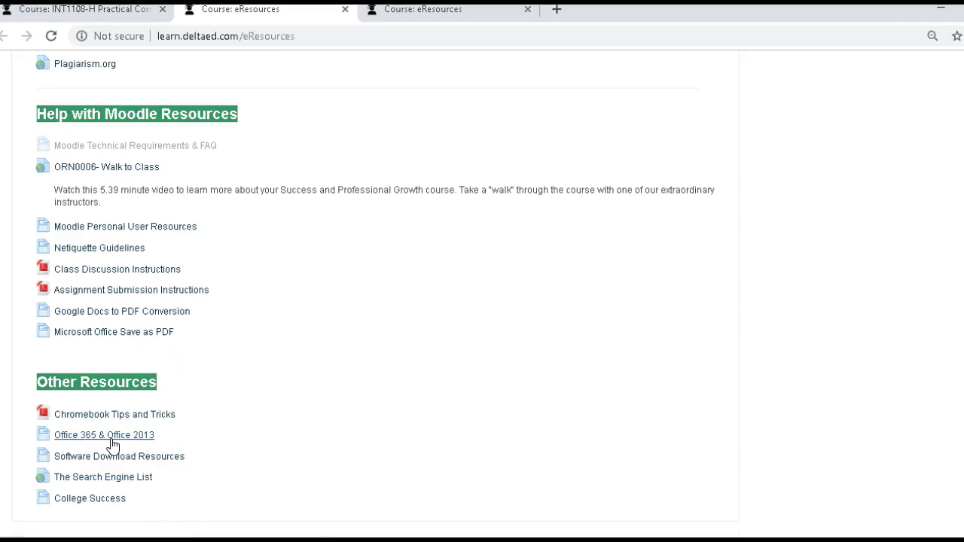
{"action": "scroll", "coordinate": [339, 249], "scroll_direction": "down", "scroll_amount": 2}
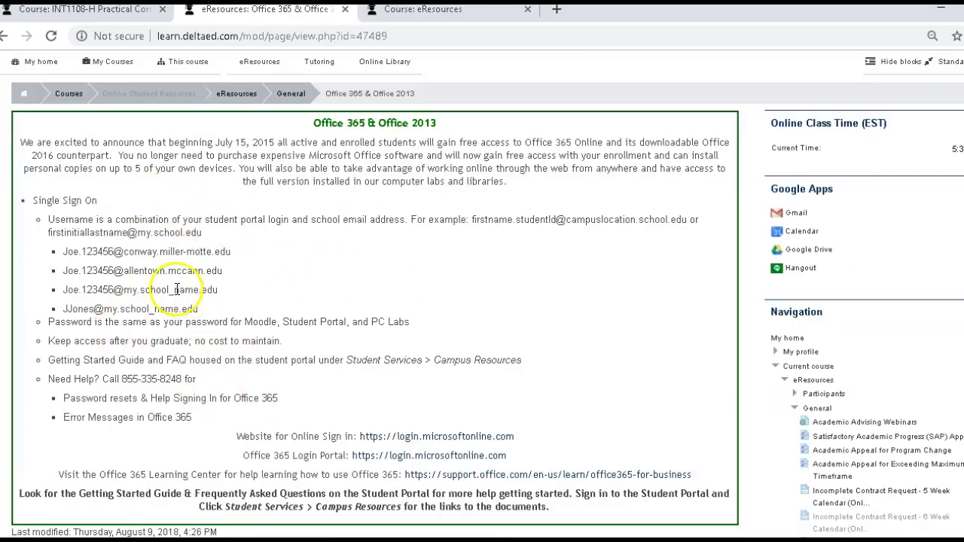
- Review the Office 365 & Office 2013 page for the available Office versions, the login portal link and the help line
{"action": "left_click_drag", "start_coordinate": [338, 123], "coordinate": [437, 123]}
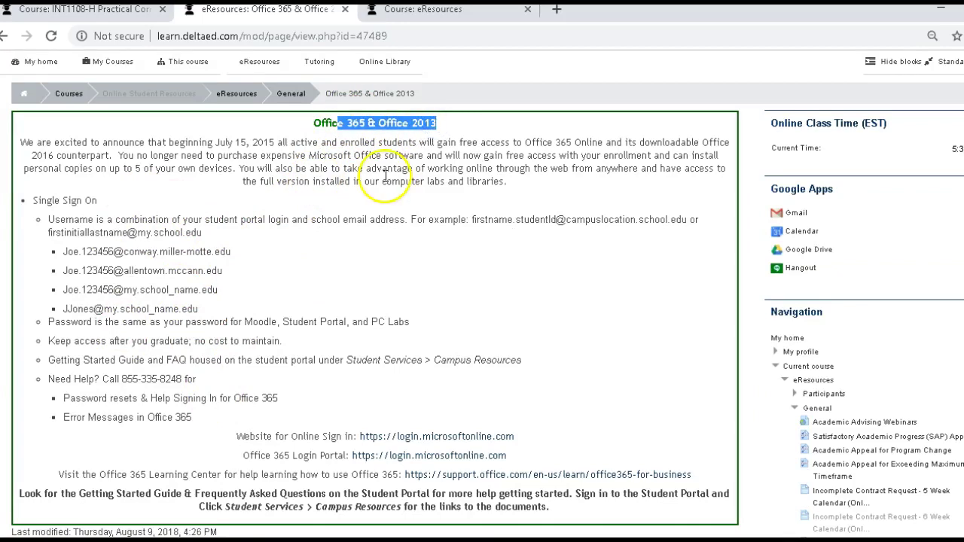
{"action": "left_click", "coordinate": [363, 123]}
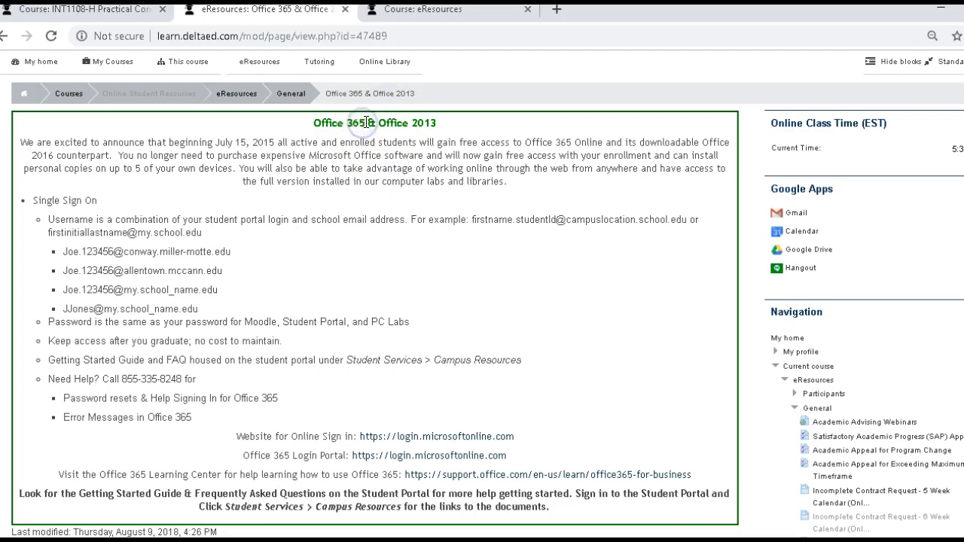
{"action": "left_click_drag", "start_coordinate": [379, 122], "coordinate": [461, 132]}
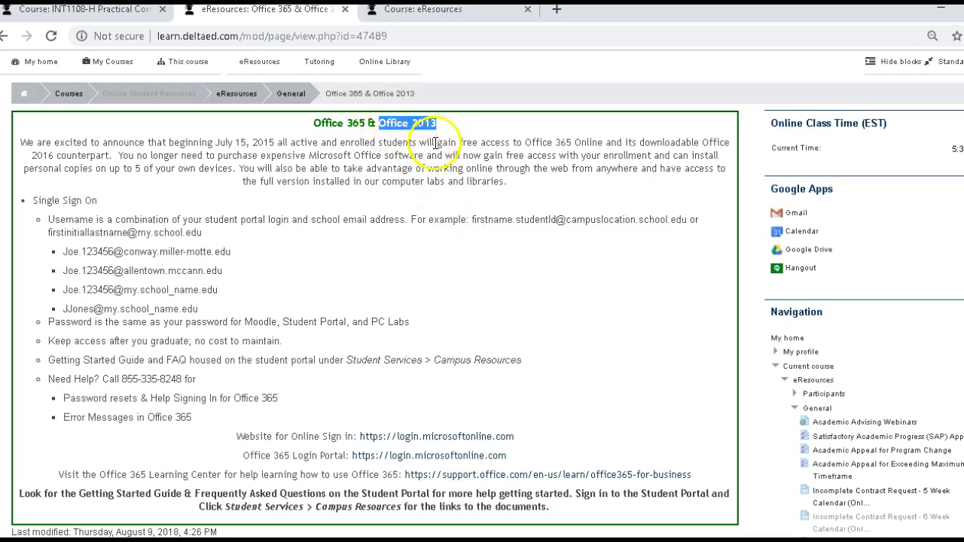
{"action": "double_click", "coordinate": [581, 143]}
{"action": "left_click_drag", "start_coordinate": [581, 143], "coordinate": [532, 143]}
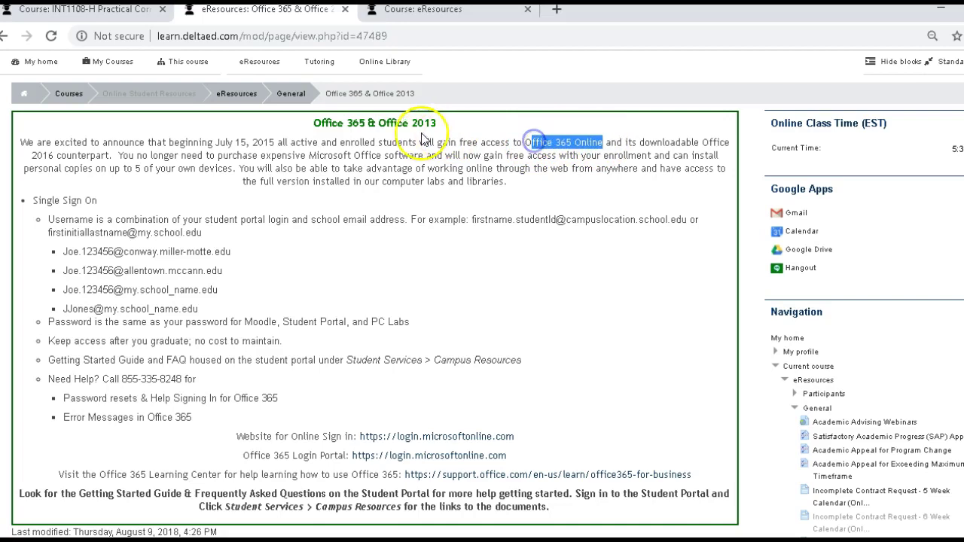
{"action": "left_click_drag", "start_coordinate": [379, 123], "coordinate": [444, 131]}
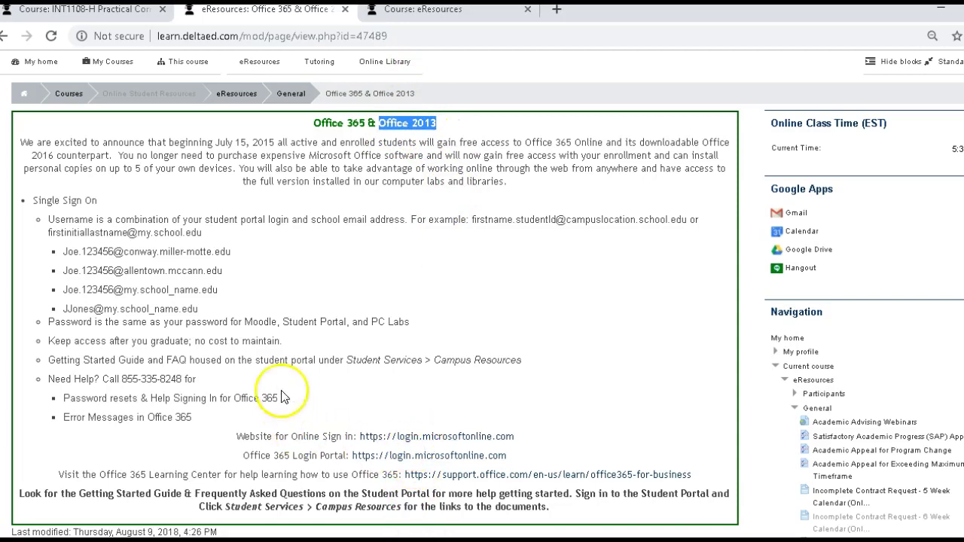
{"action": "left_click", "coordinate": [415, 455]}
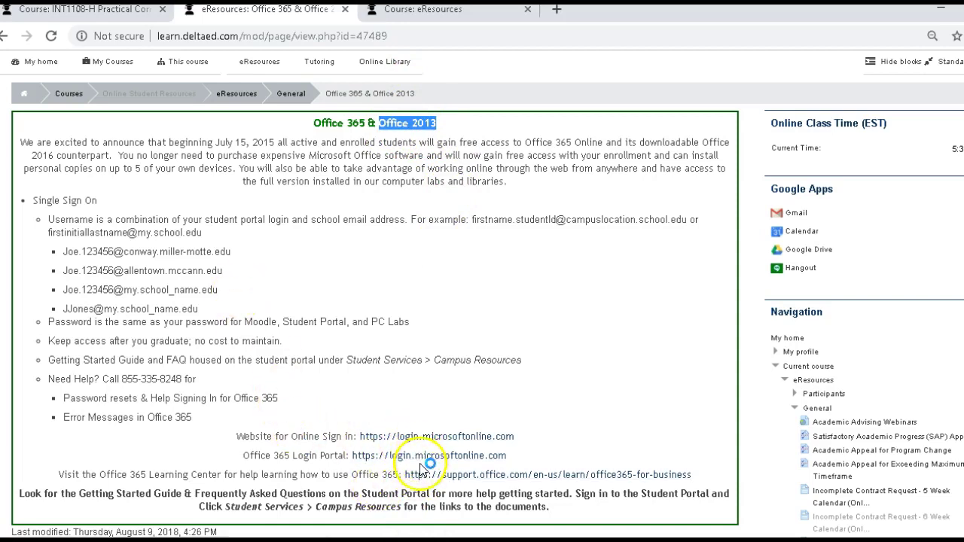
{"action": "scroll", "coordinate": [362, 445], "scroll_direction": "down", "scroll_amount": 1}
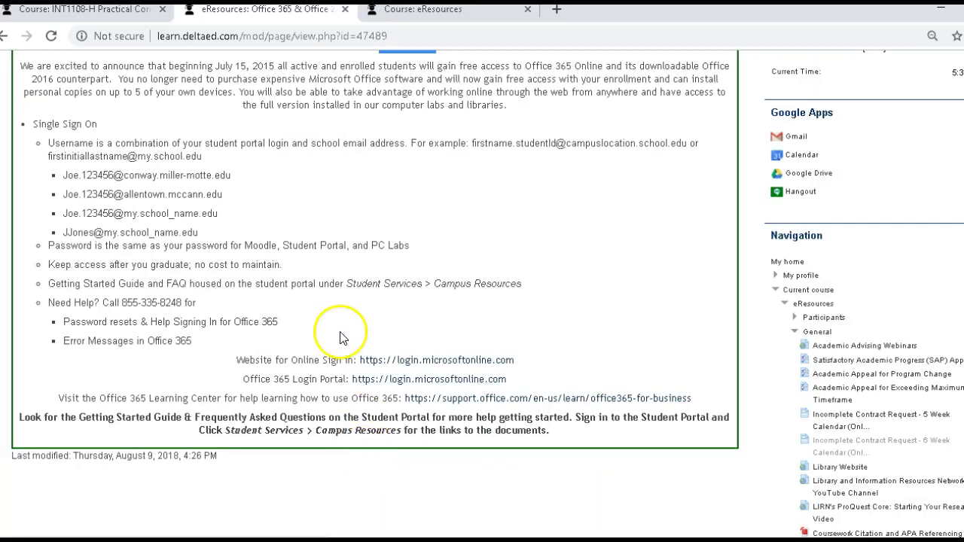
{"action": "scroll", "coordinate": [357, 376], "scroll_direction": "up", "scroll_amount": 1}
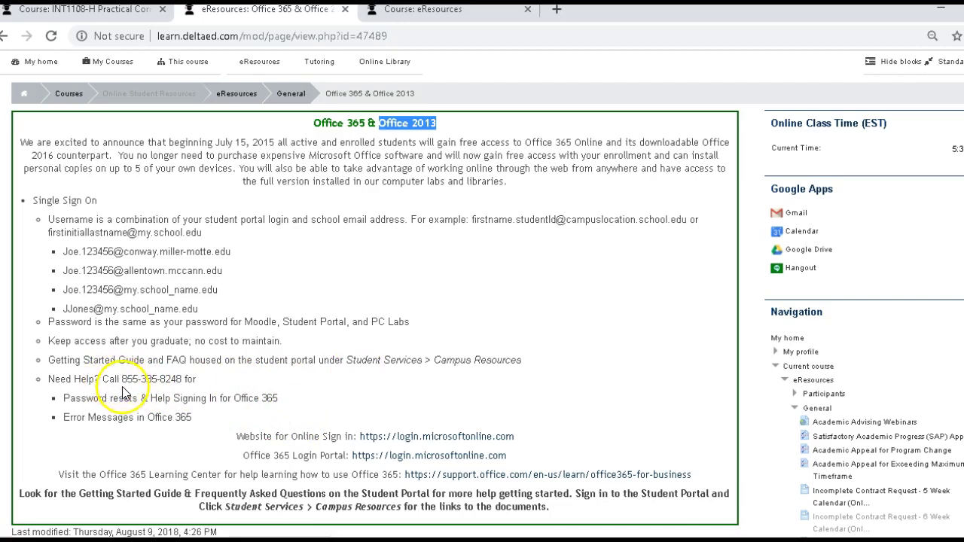
{"action": "left_click_drag", "start_coordinate": [102, 379], "coordinate": [184, 381]}
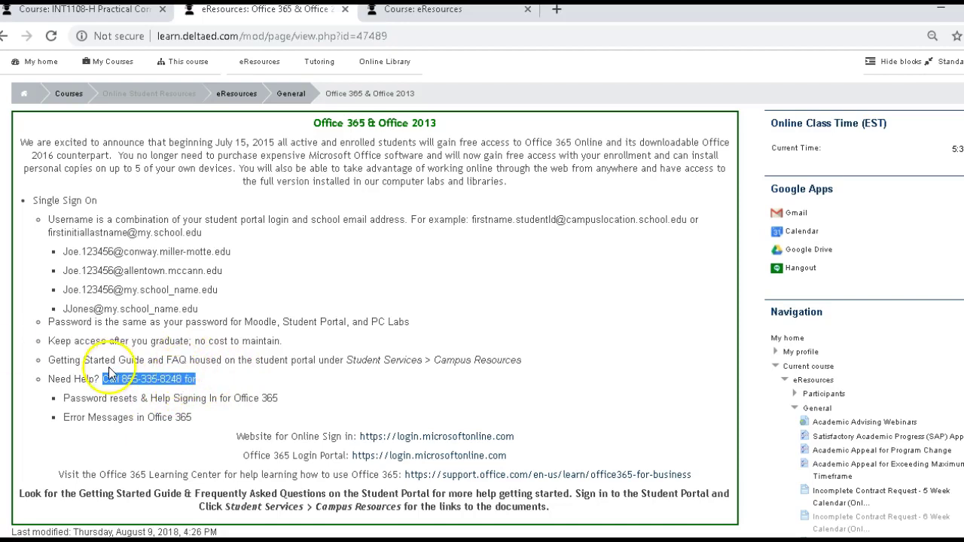
- Check the tech support contact details and hours of operation in the page footer
{"action": "scroll", "coordinate": [392, 386], "scroll_direction": "down", "scroll_amount": 1}
{"action": "scroll", "coordinate": [395, 390], "scroll_direction": "down", "scroll_amount": 9}
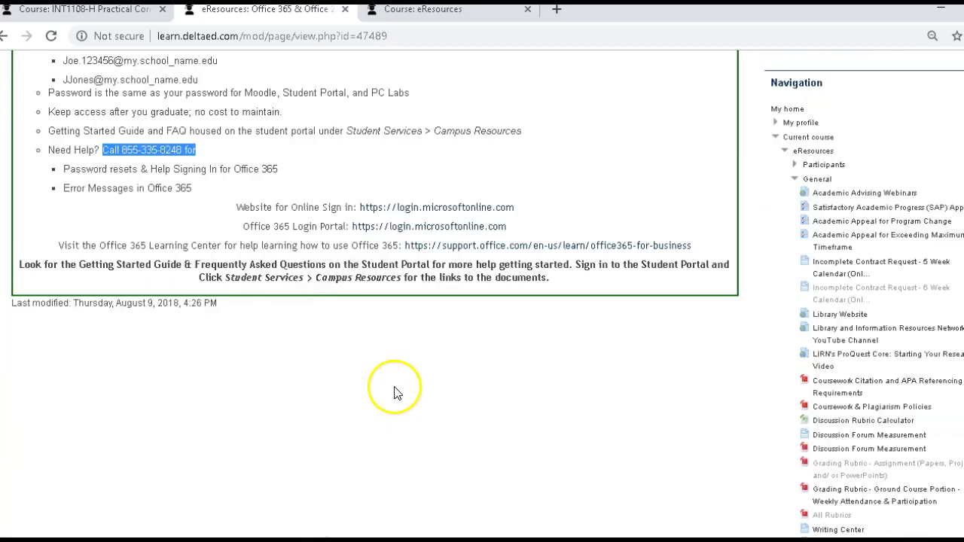
{"action": "scroll", "coordinate": [398, 400], "scroll_direction": "down", "scroll_amount": 3}
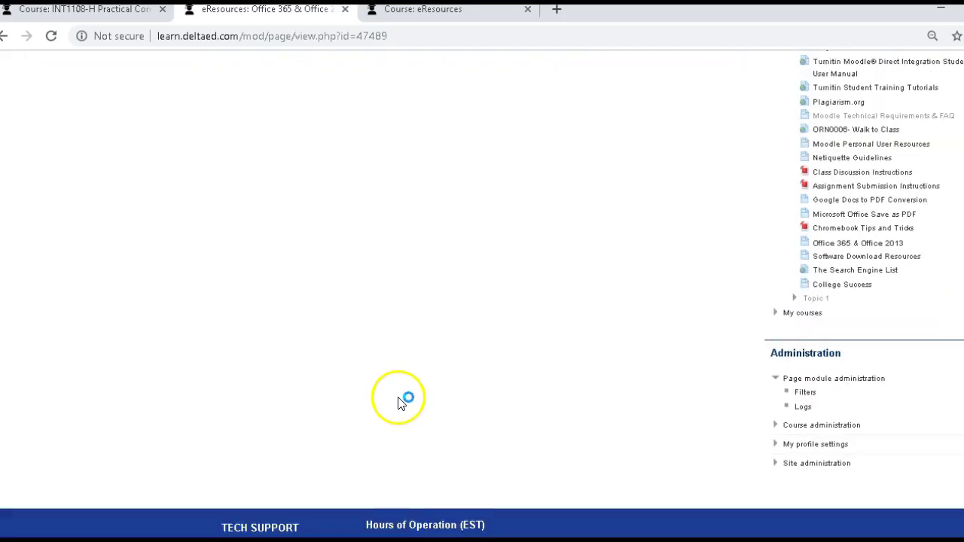
{"action": "left_click_drag", "start_coordinate": [234, 433], "coordinate": [297, 458]}
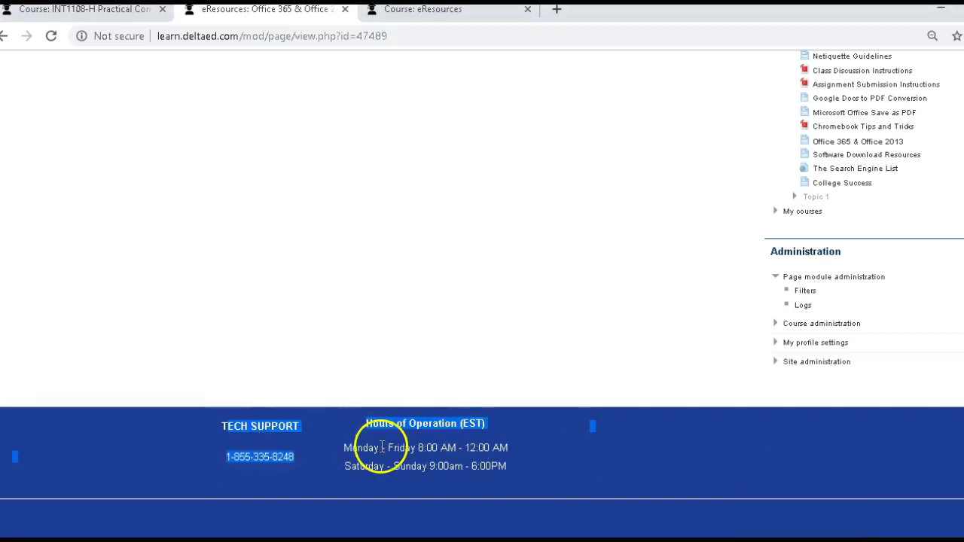
{"action": "scroll", "coordinate": [361, 456], "scroll_direction": "up", "scroll_amount": 1}
{"action": "scroll", "coordinate": [354, 483], "scroll_direction": "down", "scroll_amount": 1}
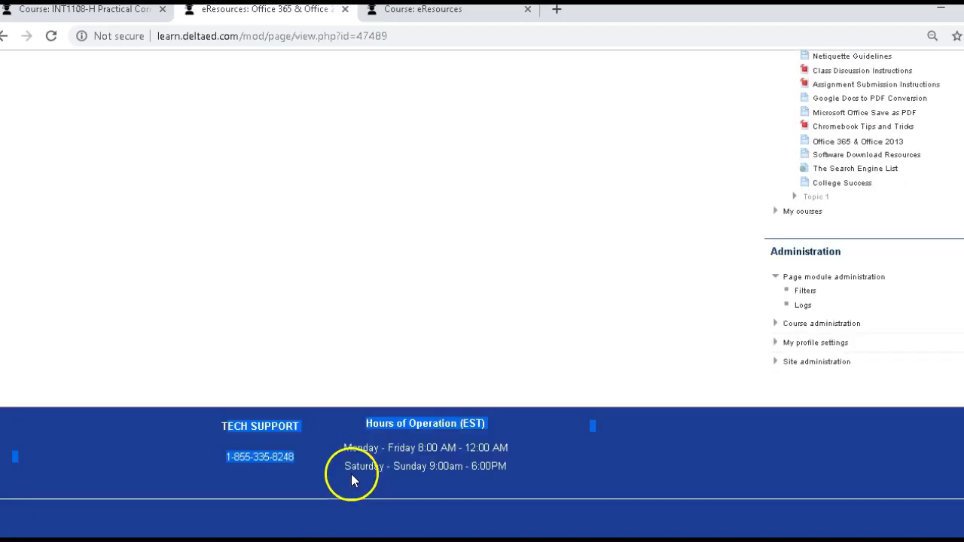
{"action": "scroll", "coordinate": [326, 449], "scroll_direction": "up", "scroll_amount": 1}
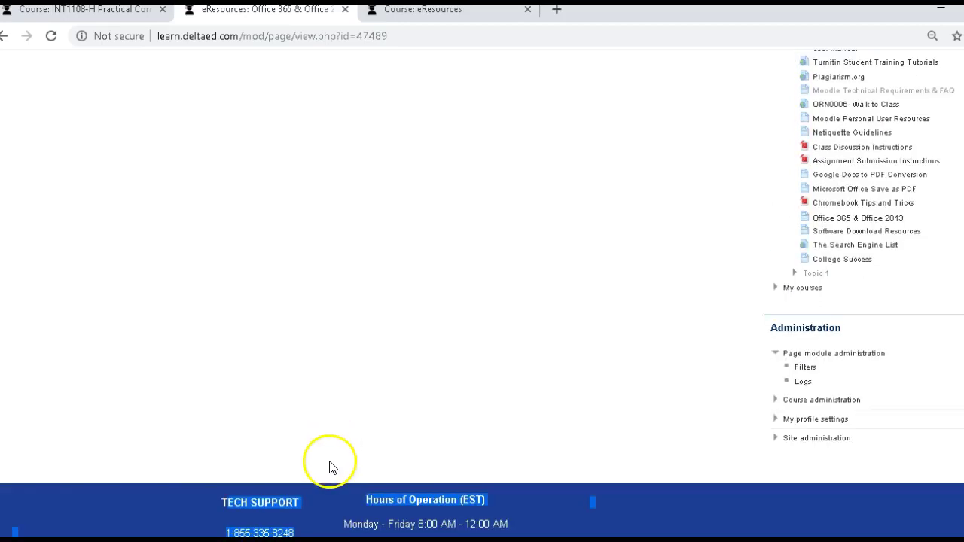
- Return to the INT1108 Practical Computer Applications course and open the Lesson 3/ Project 1 - Microsoft Word assignment
{"action": "left_click", "coordinate": [118, 9]}
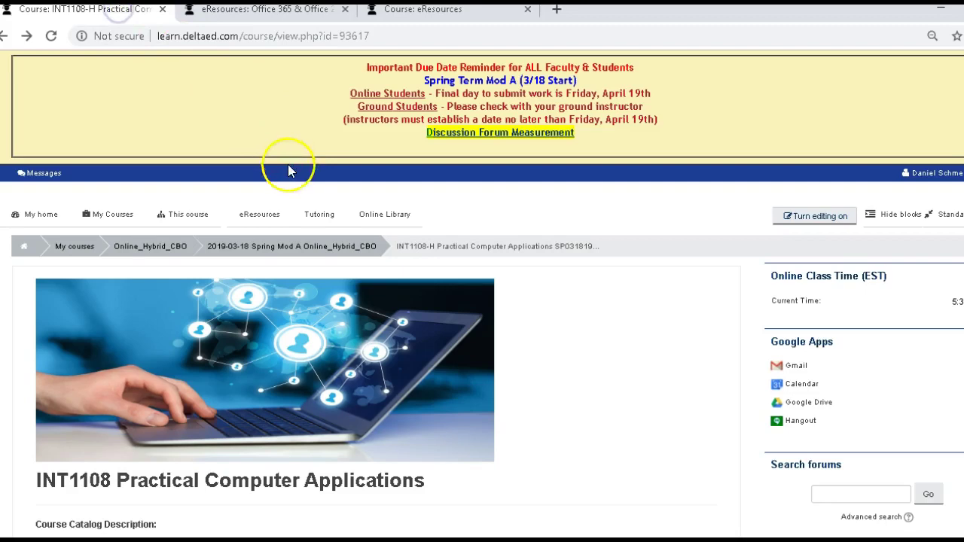
{"action": "scroll", "coordinate": [252, 241], "scroll_direction": "down", "scroll_amount": 7}
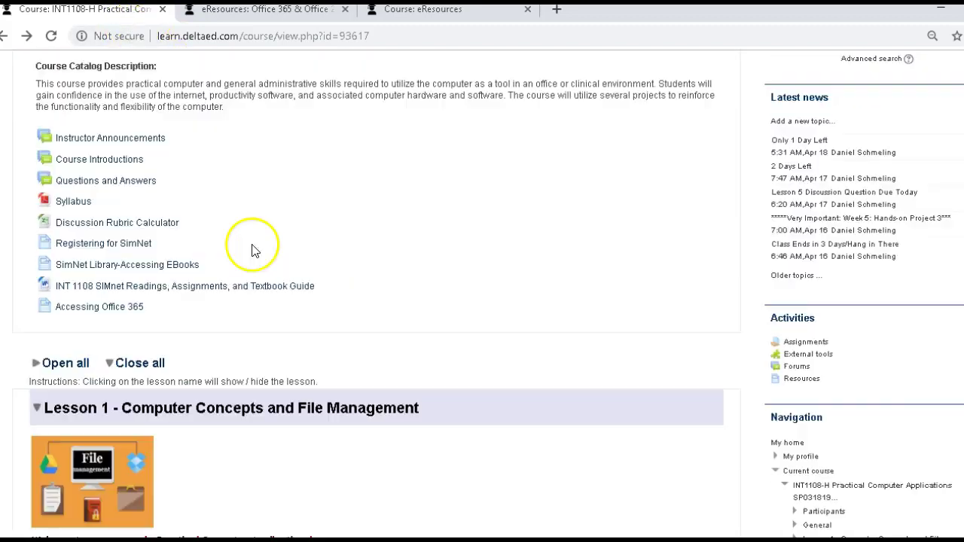
{"action": "scroll", "coordinate": [254, 287], "scroll_direction": "down", "scroll_amount": 5}
{"action": "left_click", "coordinate": [251, 205]}
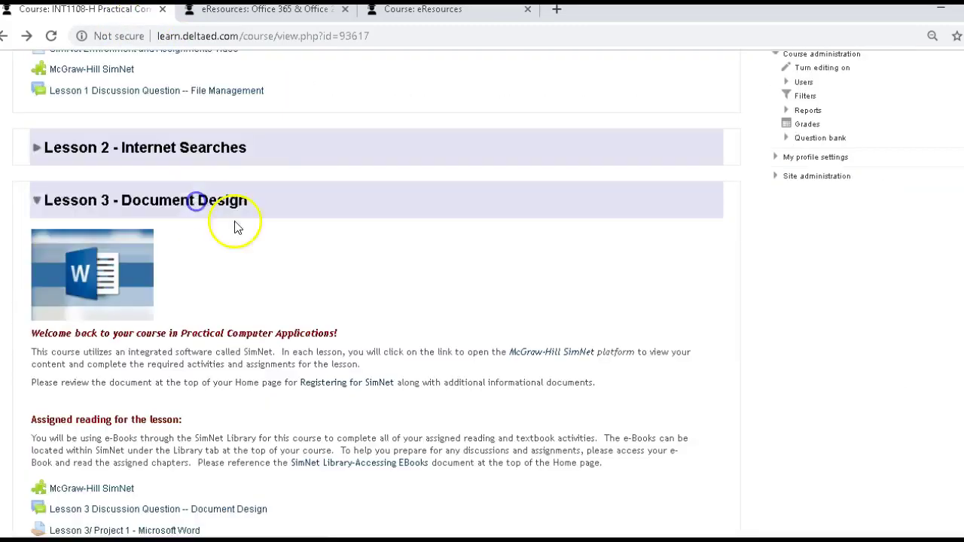
{"action": "scroll", "coordinate": [254, 290], "scroll_direction": "down", "scroll_amount": 2}
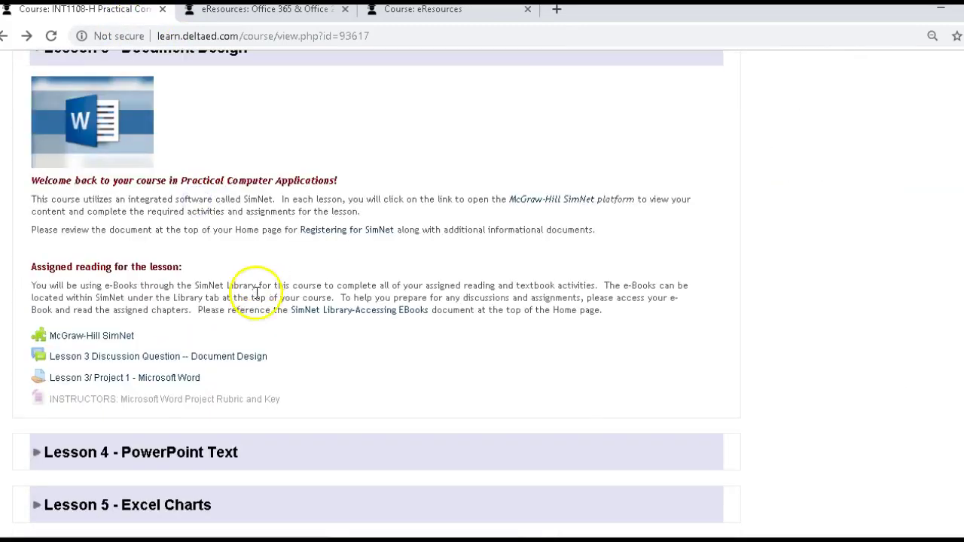
{"action": "left_click", "coordinate": [166, 384]}
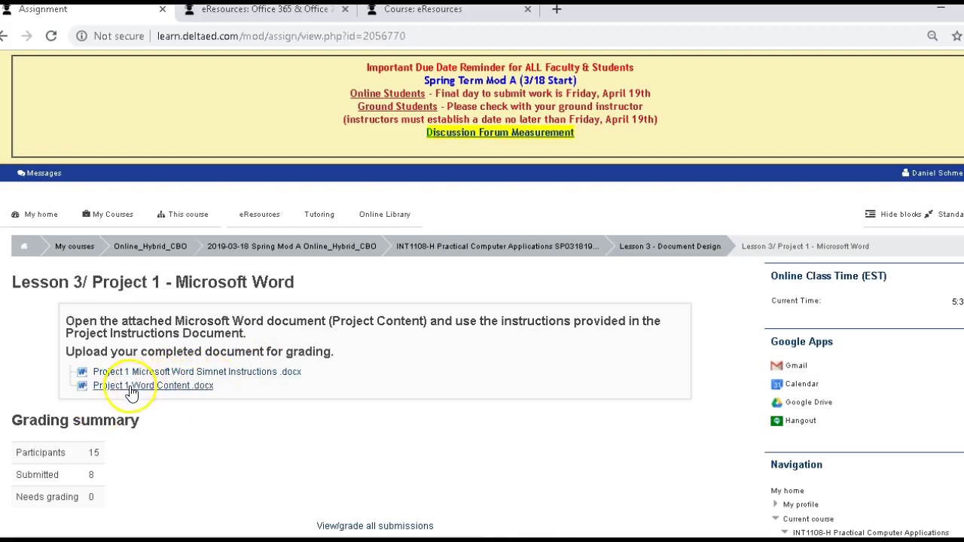
- Download the Project 1 Word Content .docx attachment, open it in Word and enable editing
{"action": "left_click", "coordinate": [154, 391]}
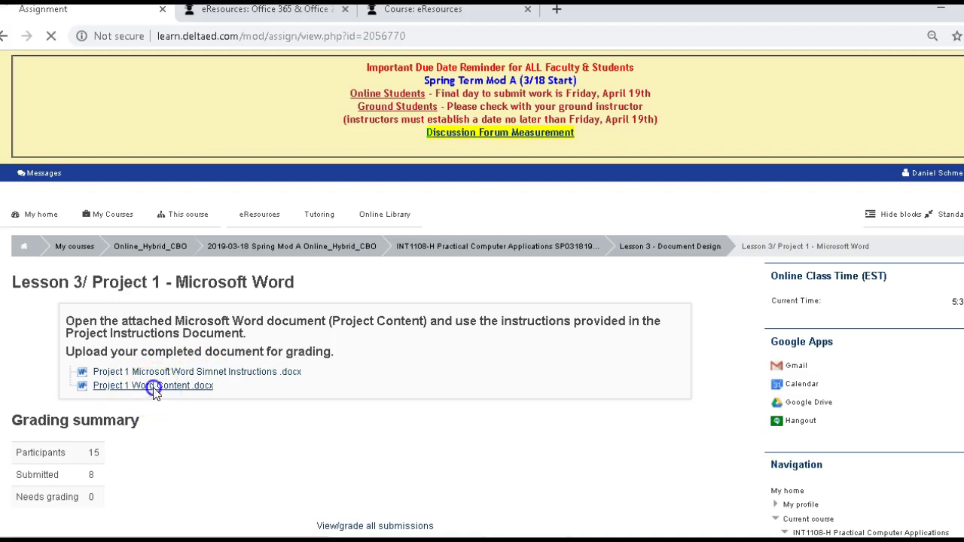
{"action": "left_click", "coordinate": [145, 535]}
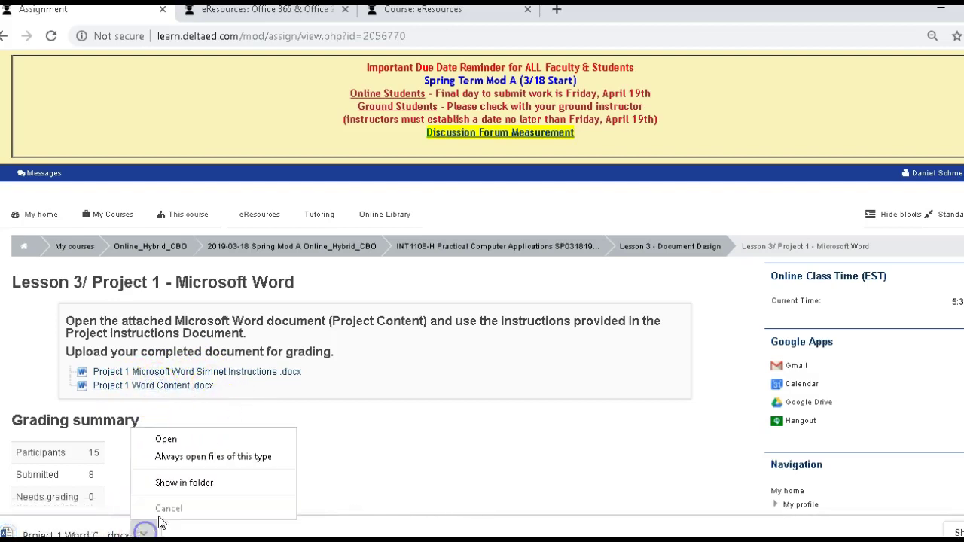
{"action": "left_click", "coordinate": [170, 438]}
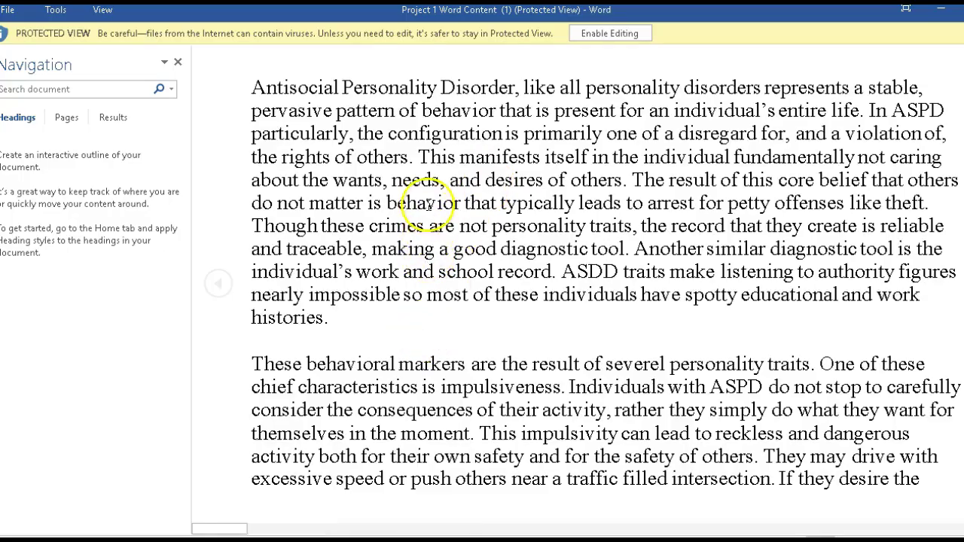
{"action": "left_click", "coordinate": [600, 35]}
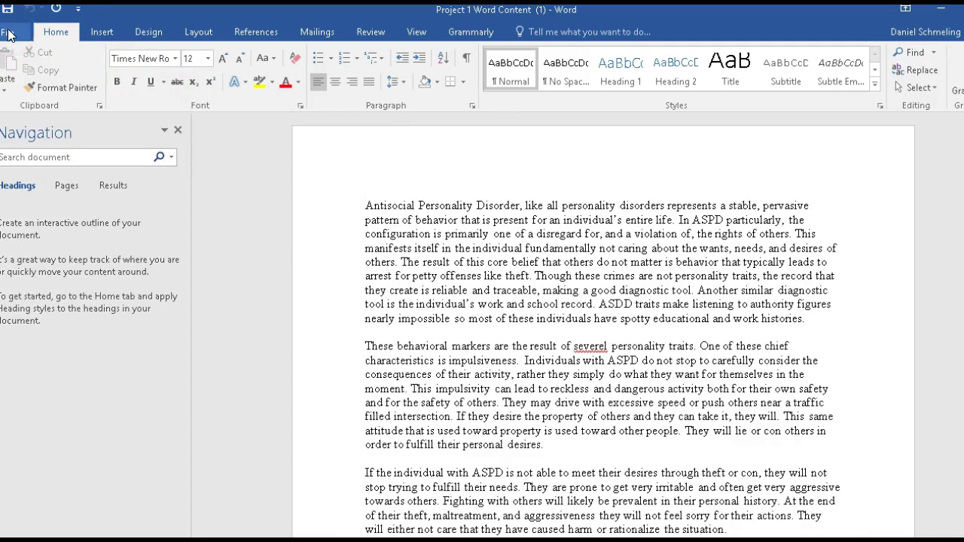
- Save the document to the Desktop as a Word Document named last name, first name and Word_Project joined by underscores, and return to the assignment page
{"action": "left_click", "coordinate": [26, 28]}
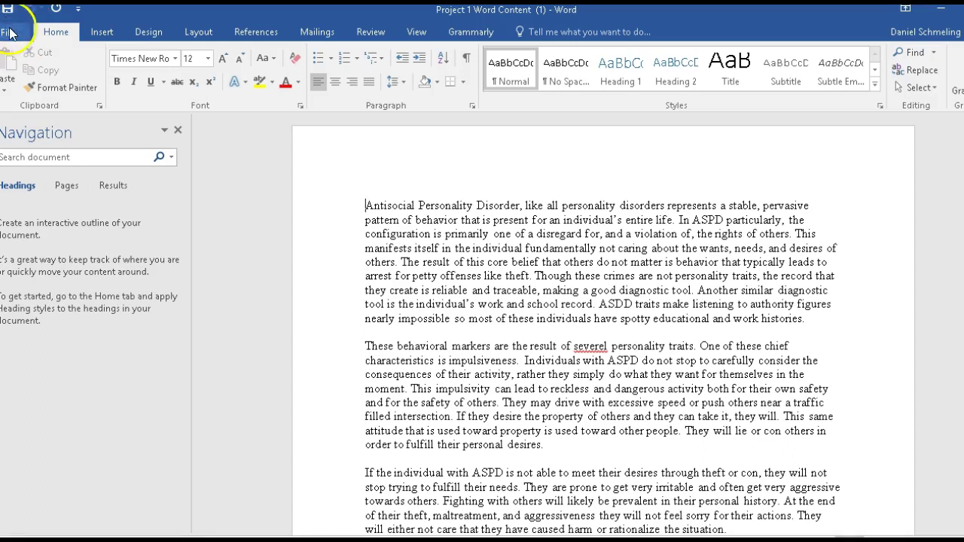
{"action": "left_click", "coordinate": [27, 30]}
{"action": "left_click", "coordinate": [34, 180]}
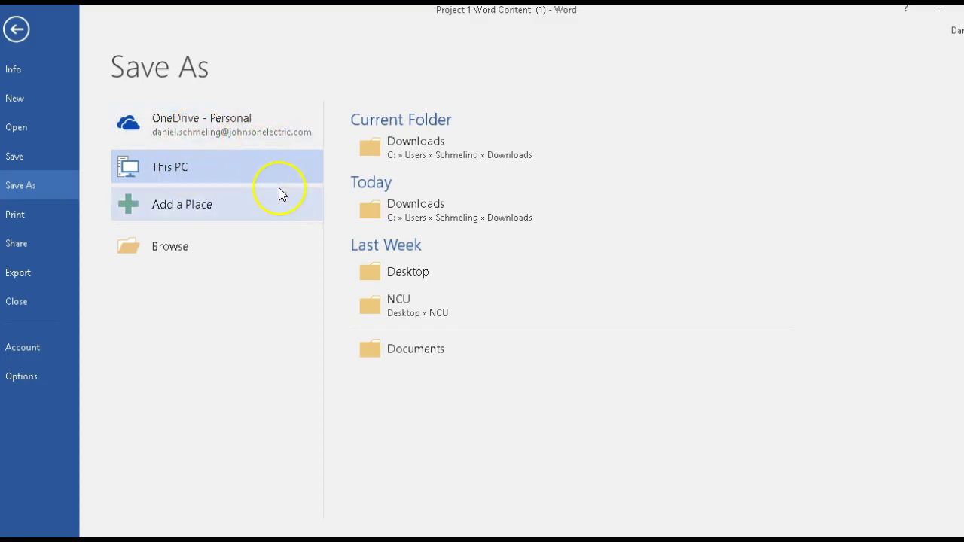
{"action": "left_click", "coordinate": [395, 278]}
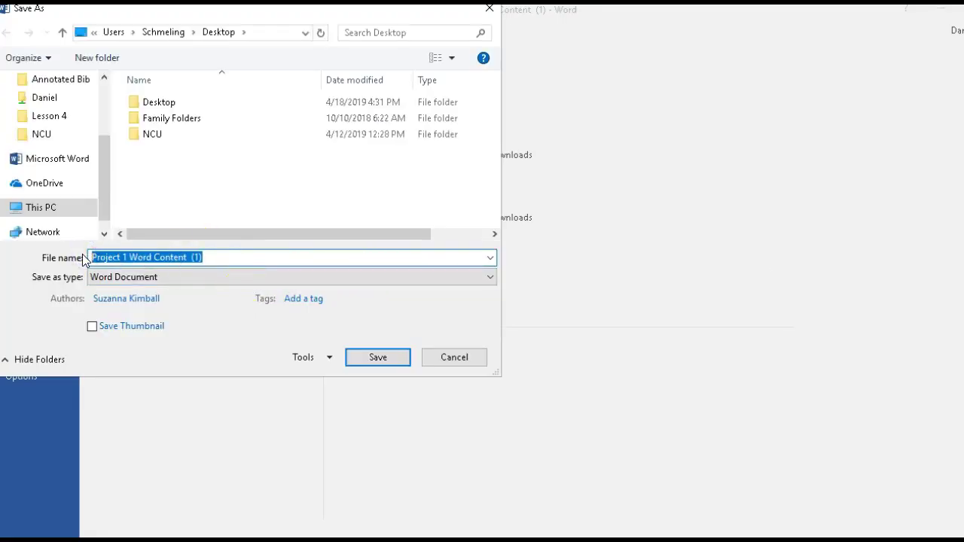
{"action": "type", "text": "Schmeling_Daniel_Word_Project"}
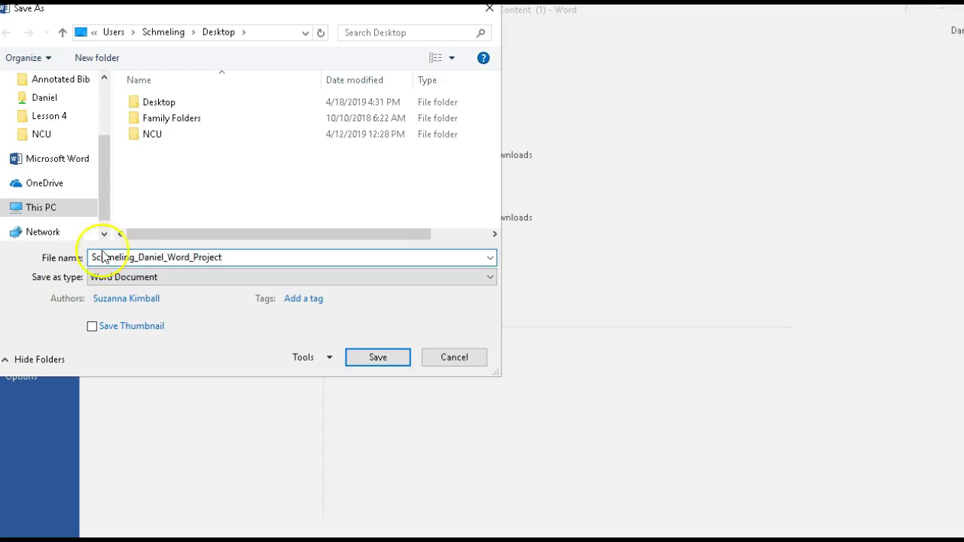
{"action": "left_click", "coordinate": [173, 278]}
{"action": "left_click", "coordinate": [183, 278]}
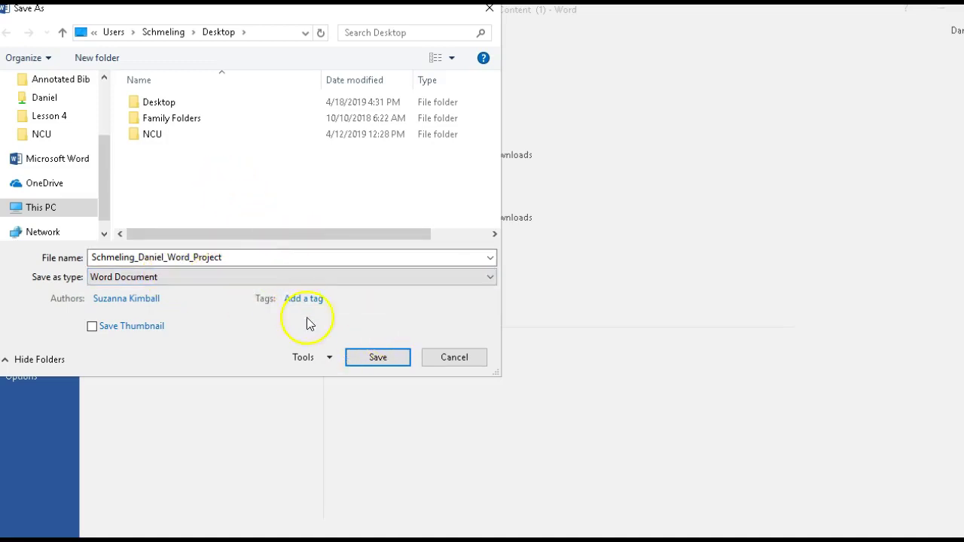
{"action": "left_click", "coordinate": [369, 357]}
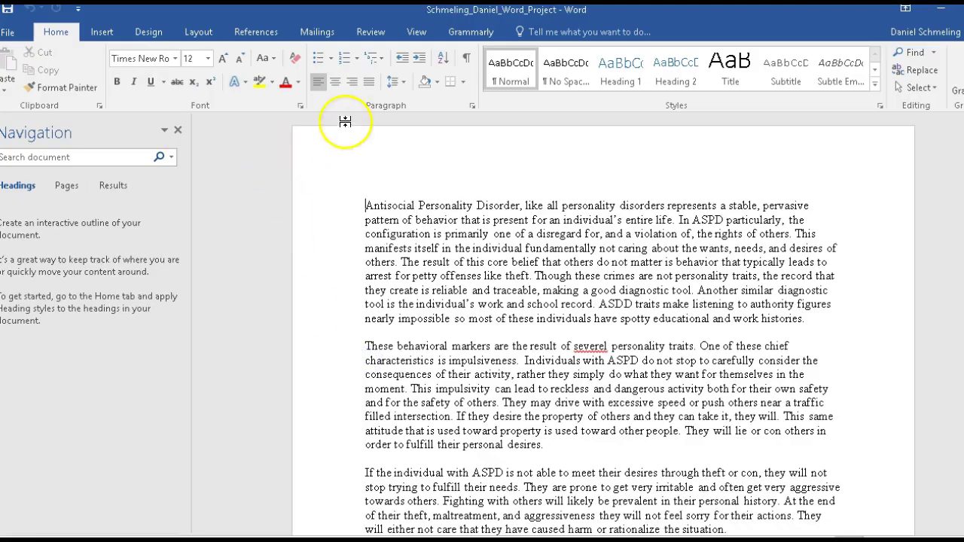
{"action": "left_click", "coordinate": [941, 9]}
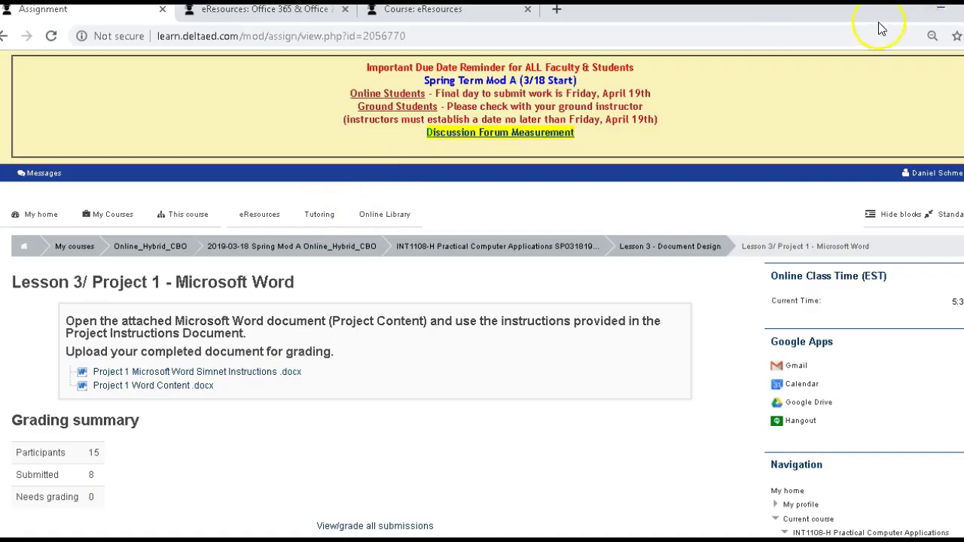
- Check the saved Word project file on the desktop and view its open Word document
{"action": "left_click", "coordinate": [941, 12]}
{"action": "left_click_drag", "start_coordinate": [17, 187], "coordinate": [85, 188]}
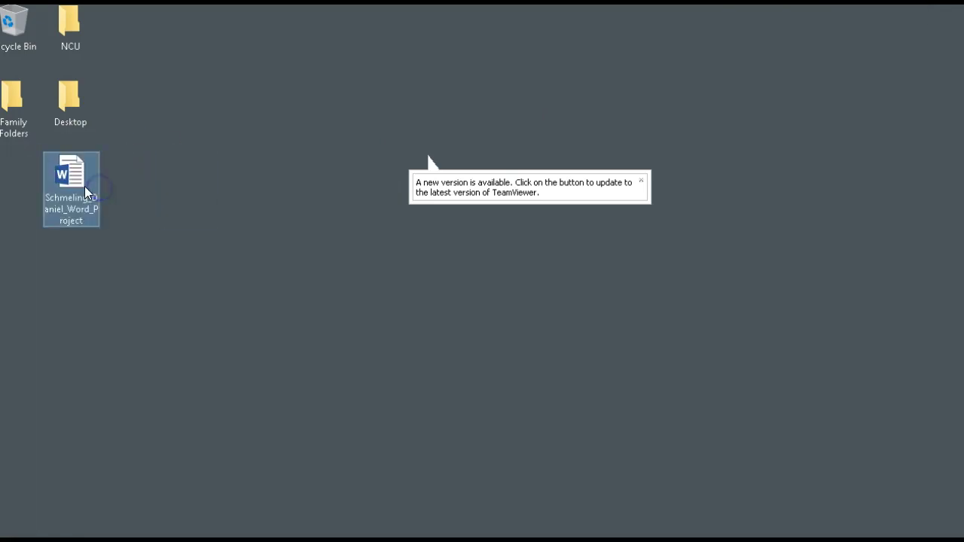
{"action": "mouse_move", "coordinate": [603, 539]}
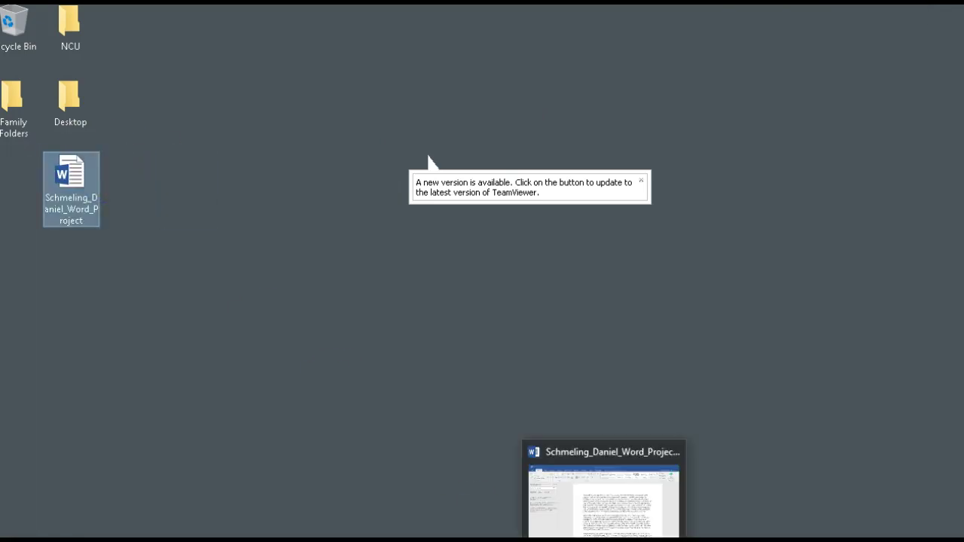
{"action": "mouse_move", "coordinate": [567, 539]}
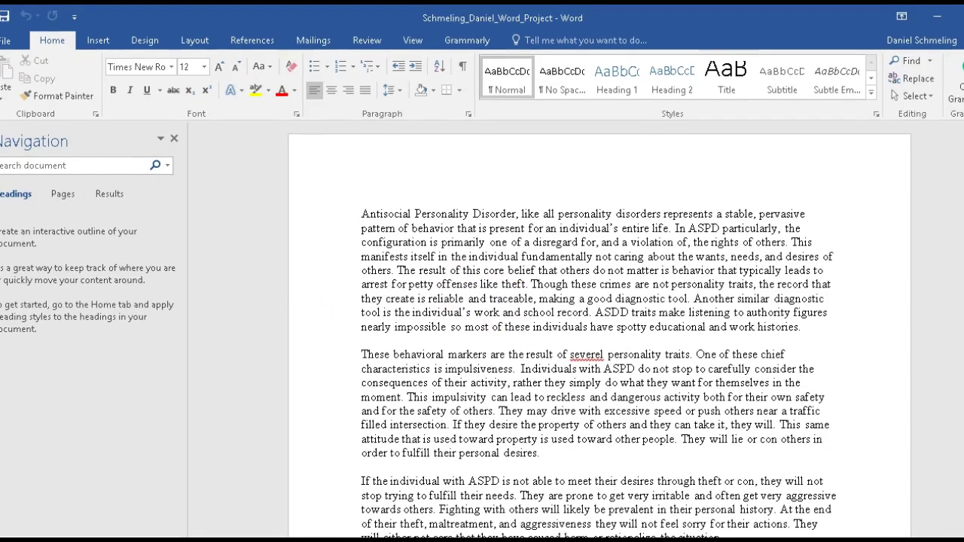
{"action": "mouse_move", "coordinate": [383, 540]}
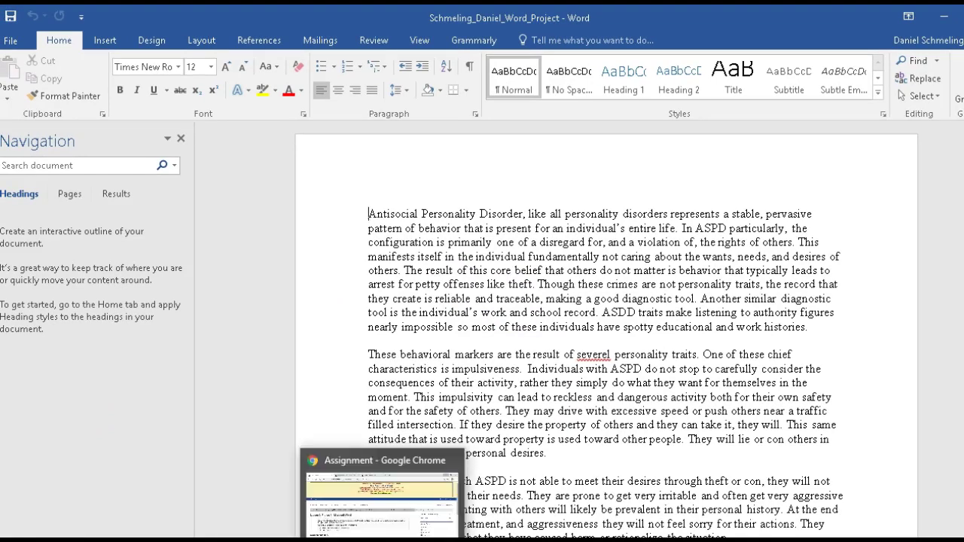
- Download the Project 1 Microsoft Word Simnet Instructions .docx attachment from the assignment page in Chrome, open it in Word and enable editing
{"action": "left_click", "coordinate": [382, 499]}
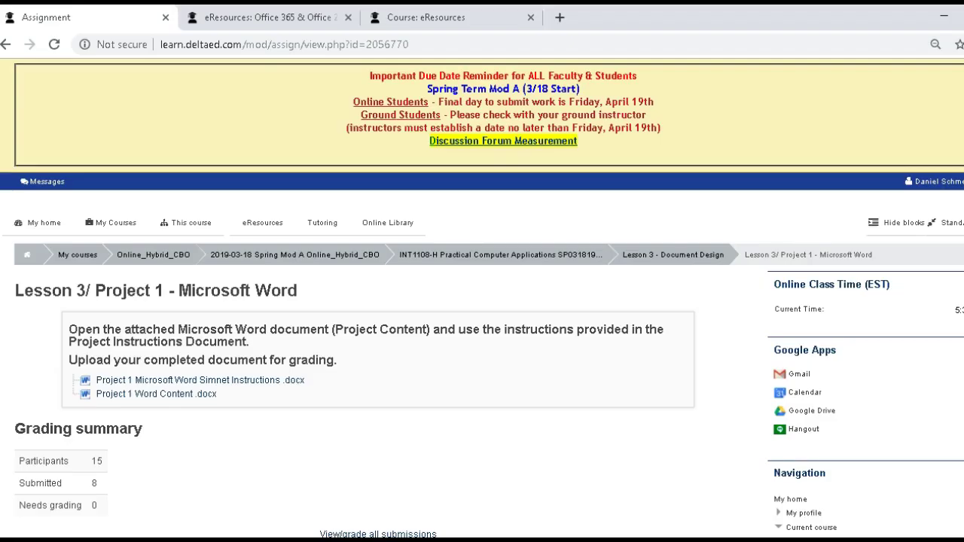
{"action": "left_click", "coordinate": [235, 383]}
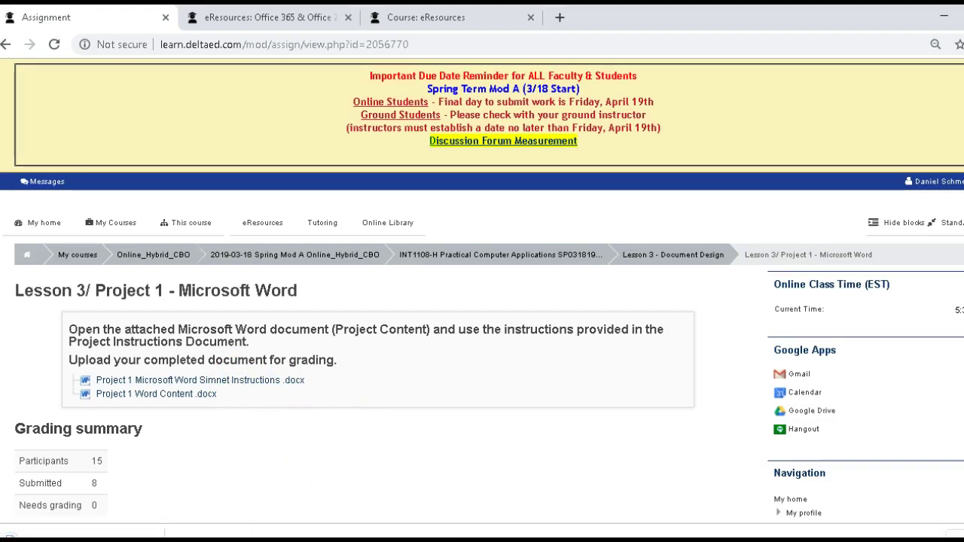
{"action": "left_click", "coordinate": [180, 452]}
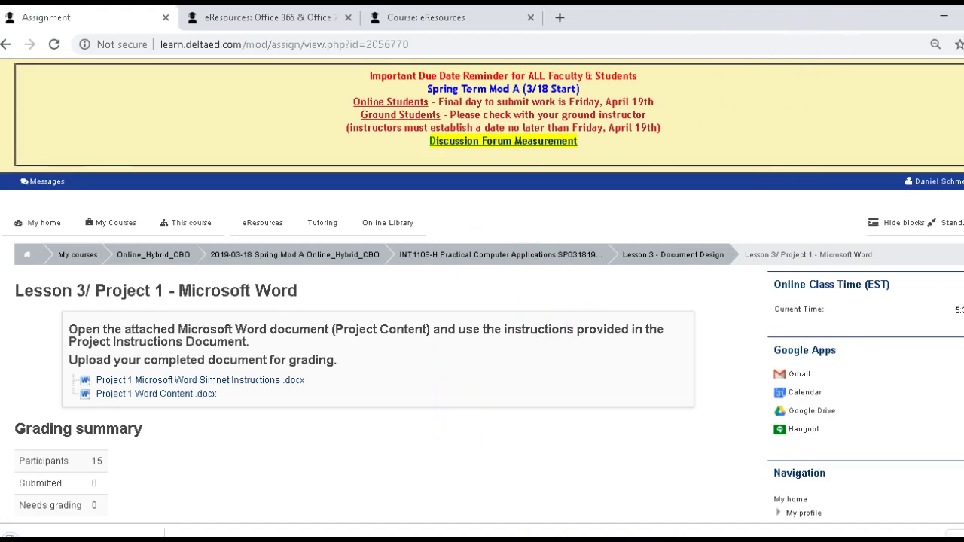
{"action": "left_click", "coordinate": [645, 41]}
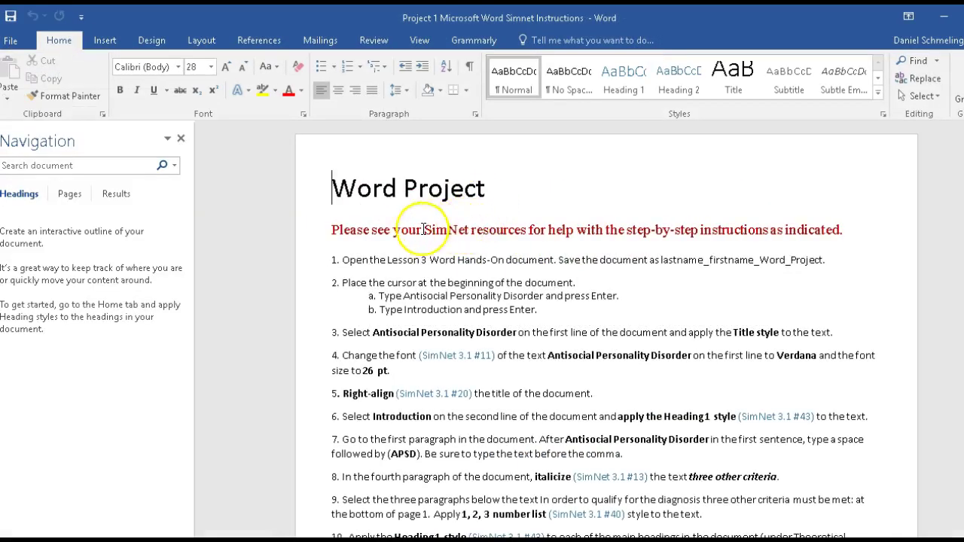
{"action": "scroll", "coordinate": [433, 254], "scroll_direction": "down", "scroll_amount": 2}
{"action": "scroll", "coordinate": [445, 202], "scroll_direction": "up", "scroll_amount": 1}
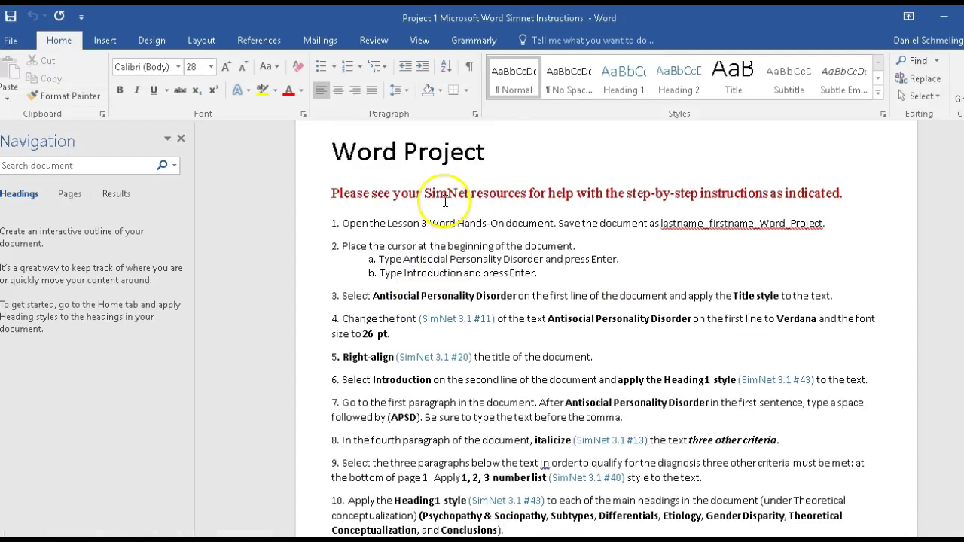
- Arrange the project document and the instructions document side by side, giving the project document the wider share of the screen
{"action": "left_click", "coordinate": [942, 24]}
{"action": "left_click_drag", "start_coordinate": [625, 26], "coordinate": [963, 116]}
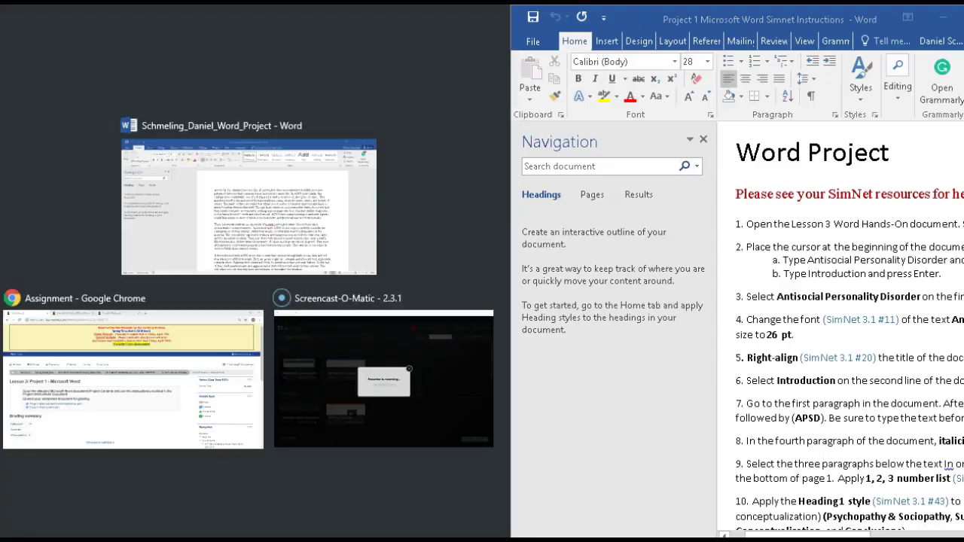
{"action": "left_click", "coordinate": [376, 269]}
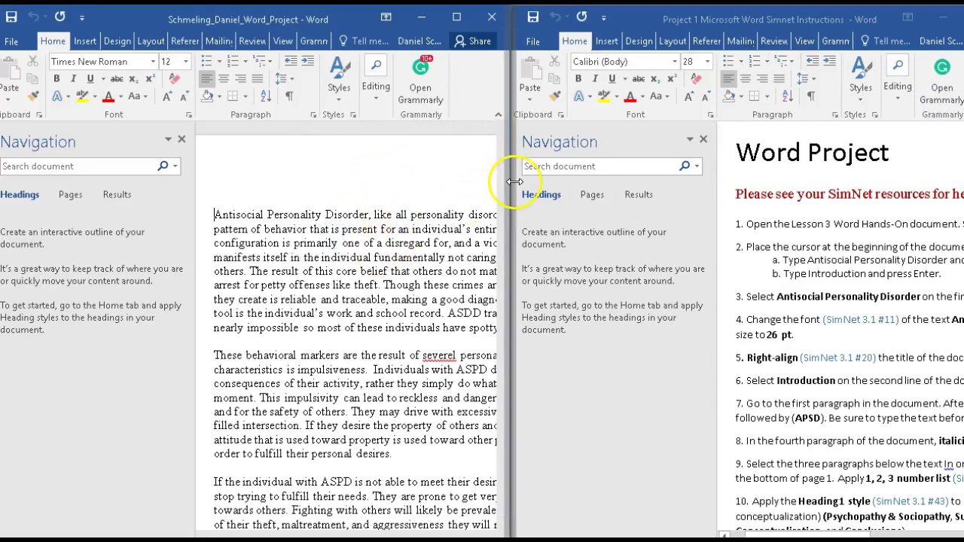
{"action": "left_click_drag", "start_coordinate": [513, 185], "coordinate": [595, 189]}
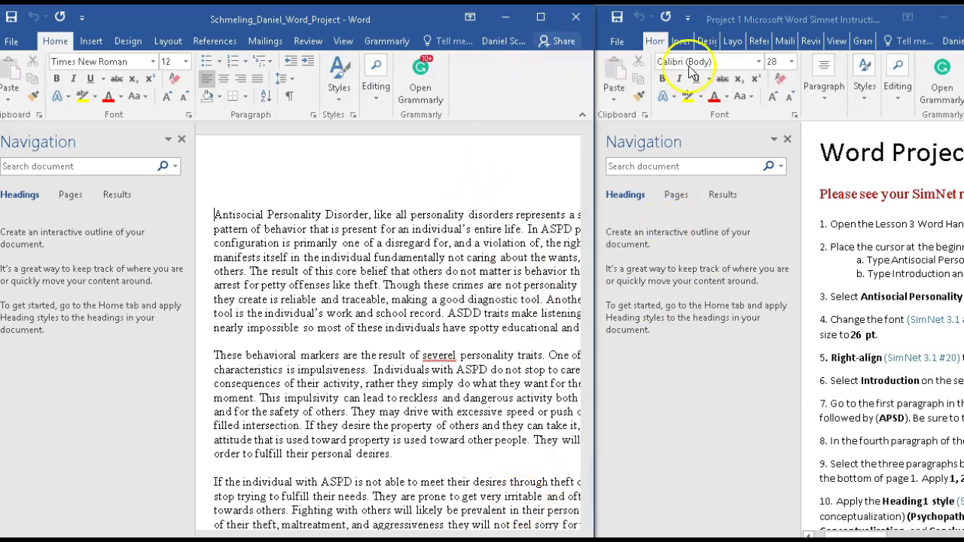
- Copy "Antisocial Personality Disorder" from item 2a of the maximized instructions and paste it as a separate first line of the project document
{"action": "double_click", "coordinate": [754, 18]}
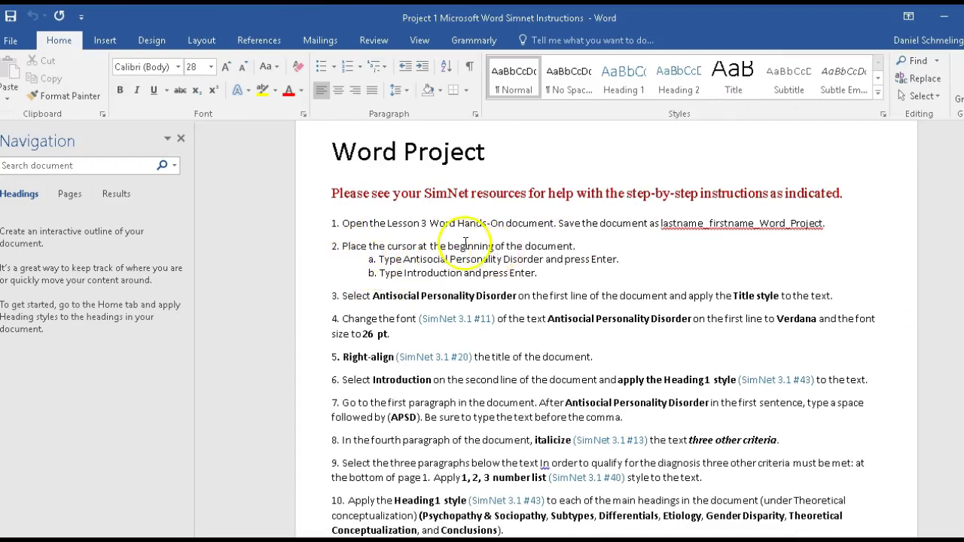
{"action": "left_click_drag", "start_coordinate": [404, 259], "coordinate": [522, 260]}
{"action": "right_click", "coordinate": [521, 264]}
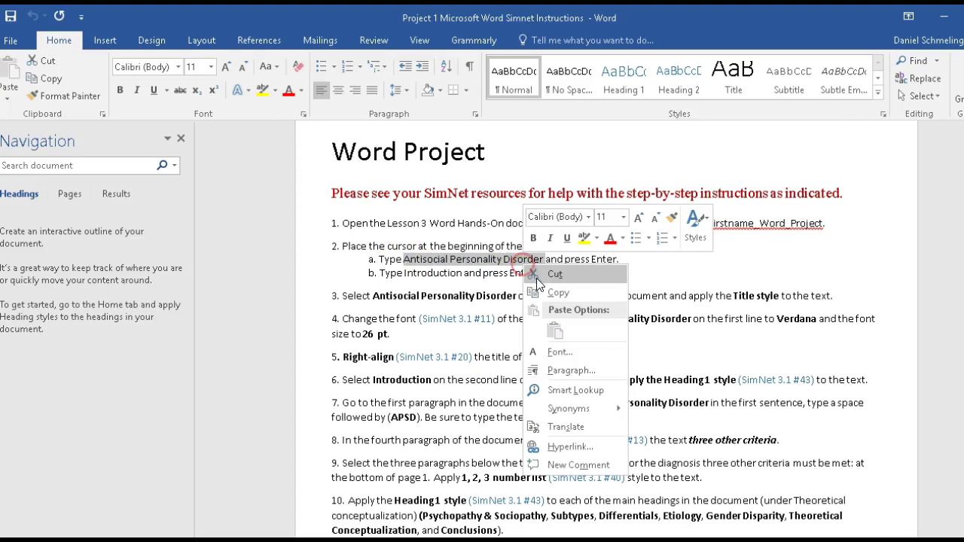
{"action": "left_click", "coordinate": [541, 292]}
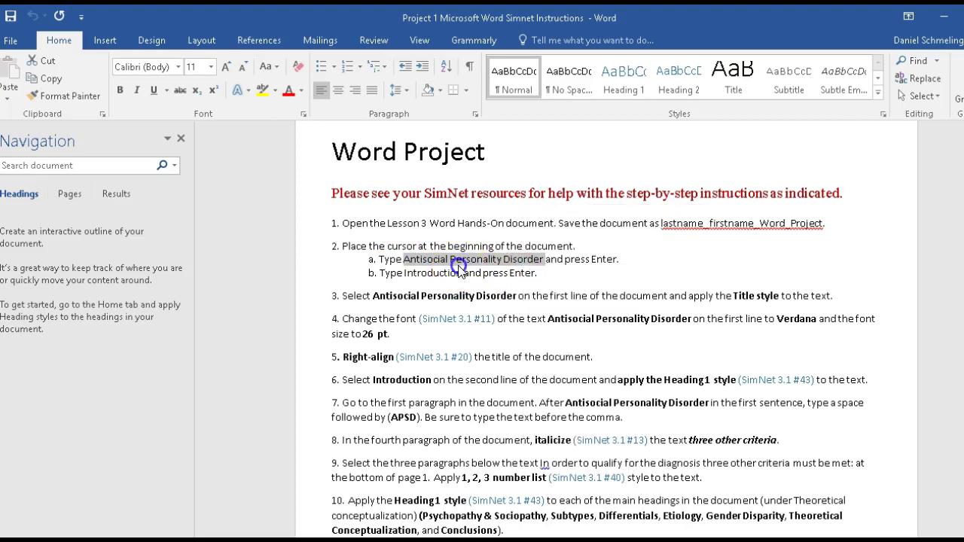
{"action": "left_click", "coordinate": [393, 261]}
{"action": "left_click_drag", "start_coordinate": [422, 259], "coordinate": [541, 265]}
{"action": "right_click", "coordinate": [541, 265]}
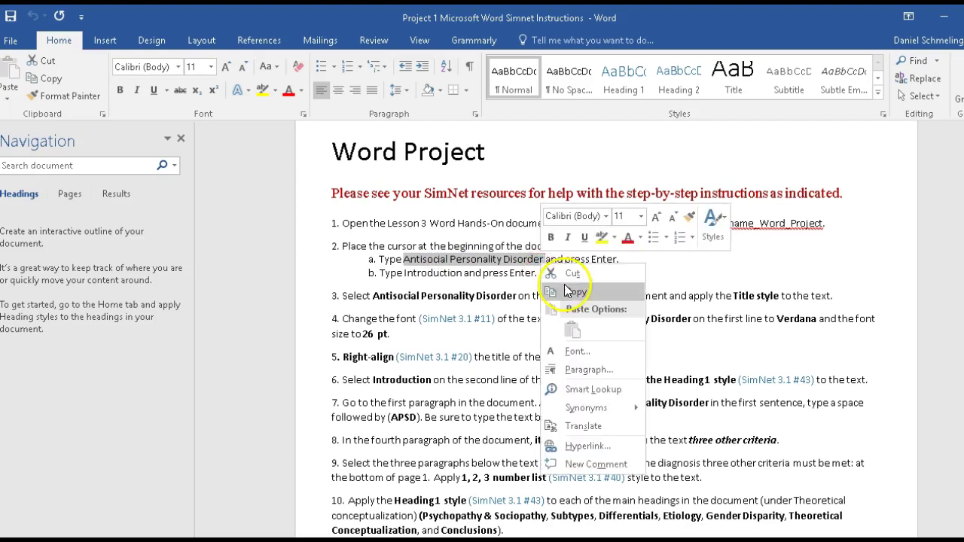
{"action": "left_click", "coordinate": [566, 284]}
{"action": "left_click", "coordinate": [944, 18]}
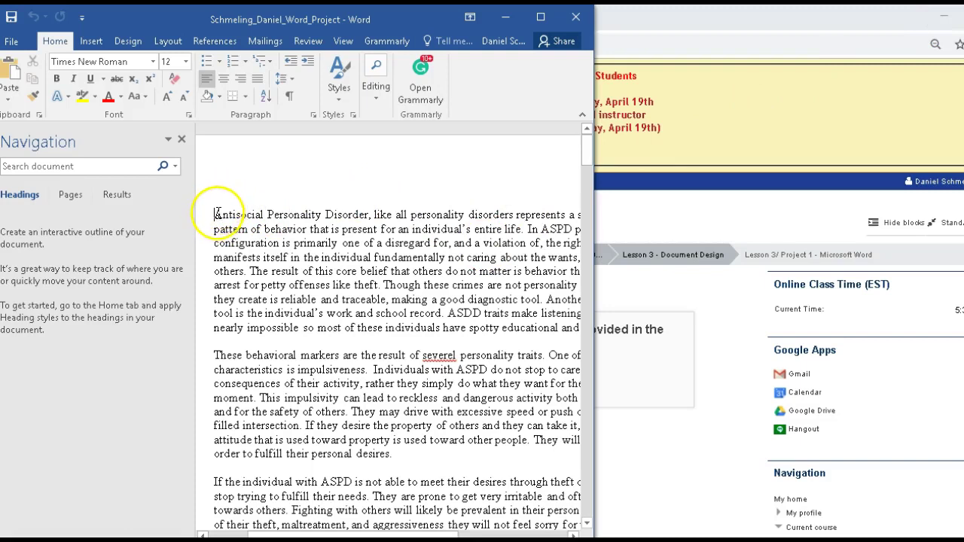
{"action": "key", "text": "ctrl+v"}
{"action": "key", "text": "Return"}
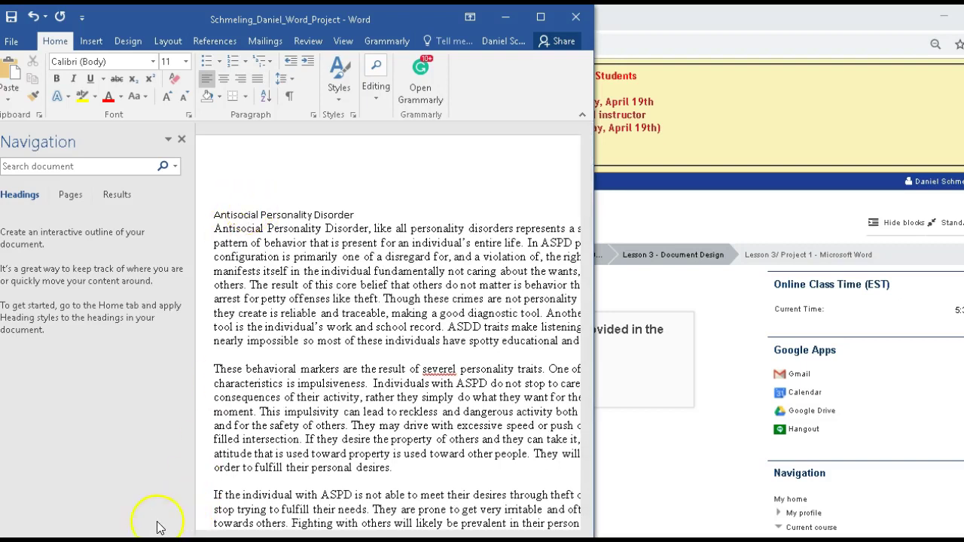
- Copy "Introduction" from item 2b of the instructions and paste it as a separate second line of the project document
{"action": "mouse_move", "coordinate": [656, 531]}
{"action": "left_click", "coordinate": [663, 497]}
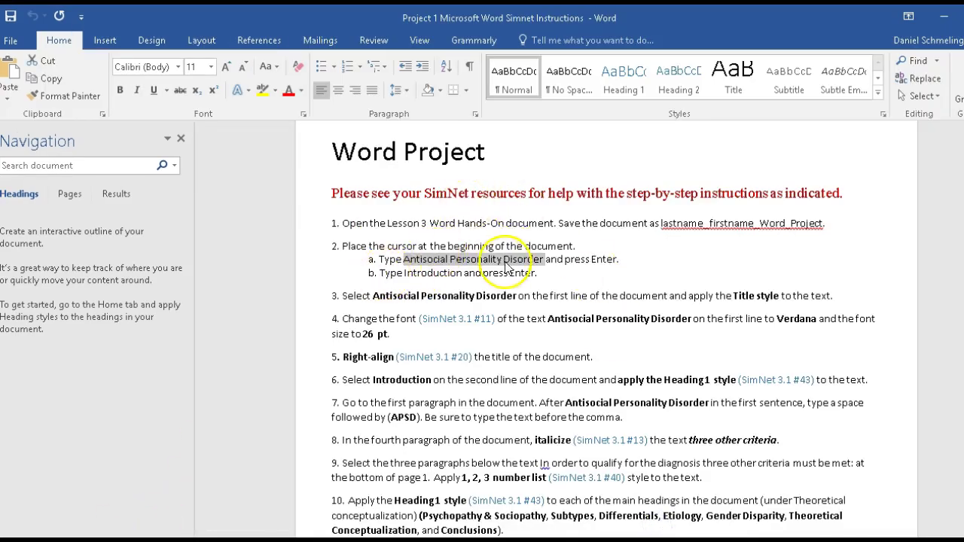
{"action": "left_click", "coordinate": [415, 273]}
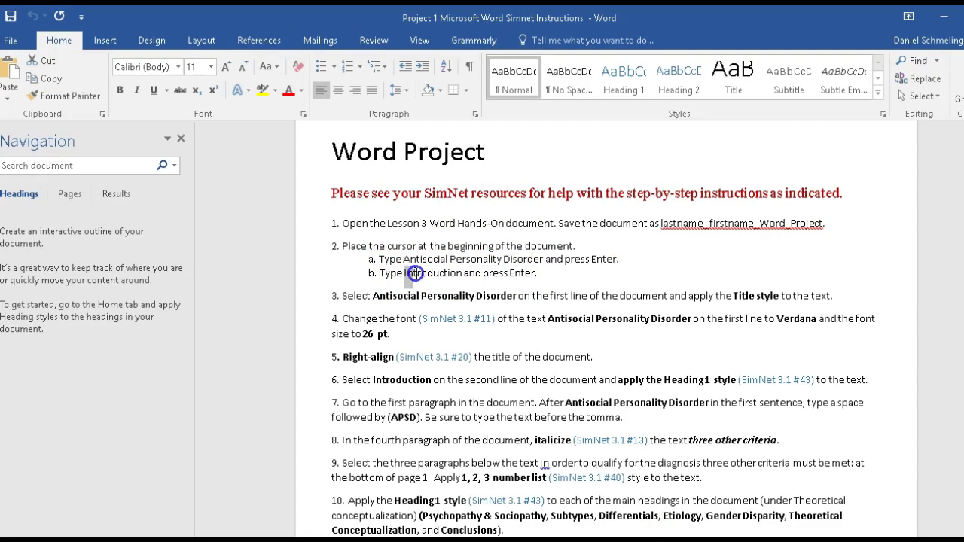
{"action": "right_click", "coordinate": [459, 278]}
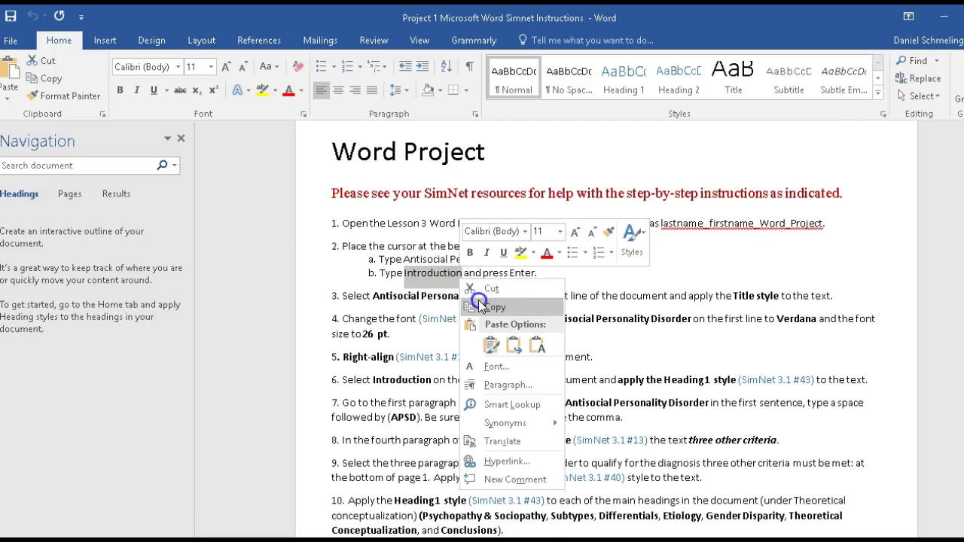
{"action": "left_click", "coordinate": [491, 307]}
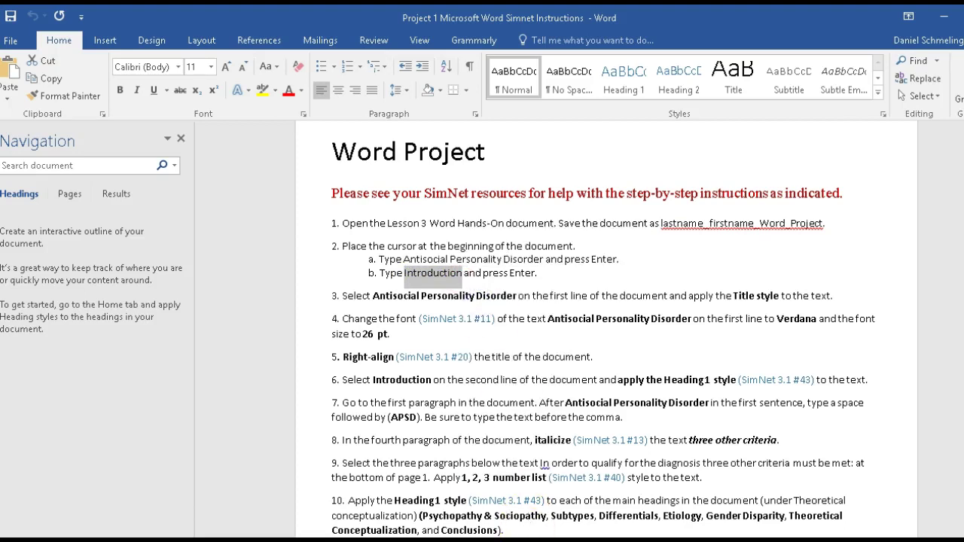
{"action": "key", "text": "alt+Tab"}
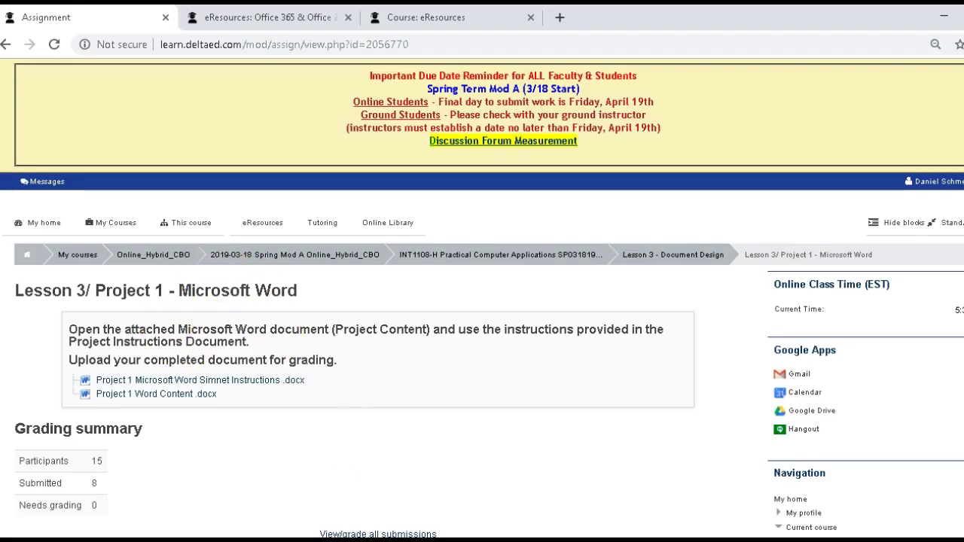
{"action": "mouse_move", "coordinate": [607, 536]}
{"action": "left_click", "coordinate": [549, 521]}
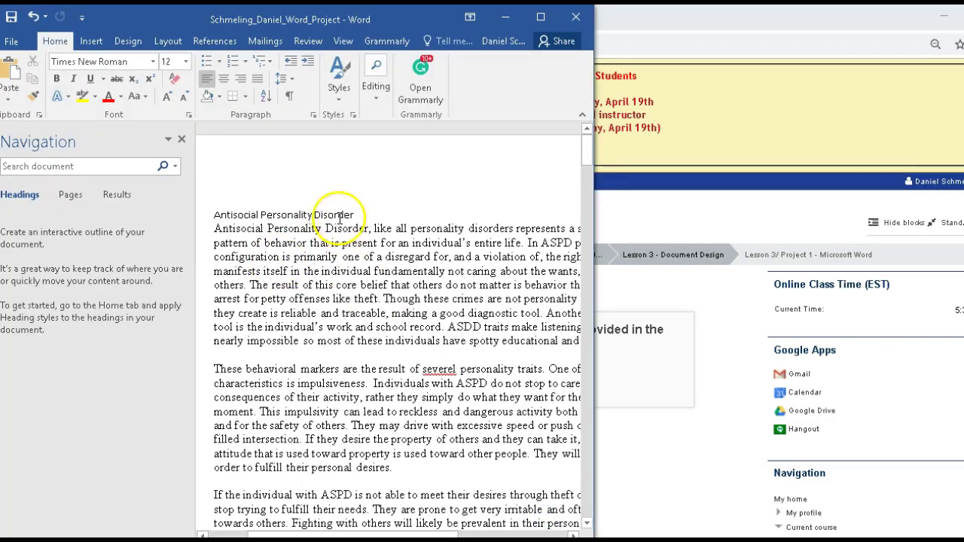
{"action": "key", "text": "ctrl+v"}
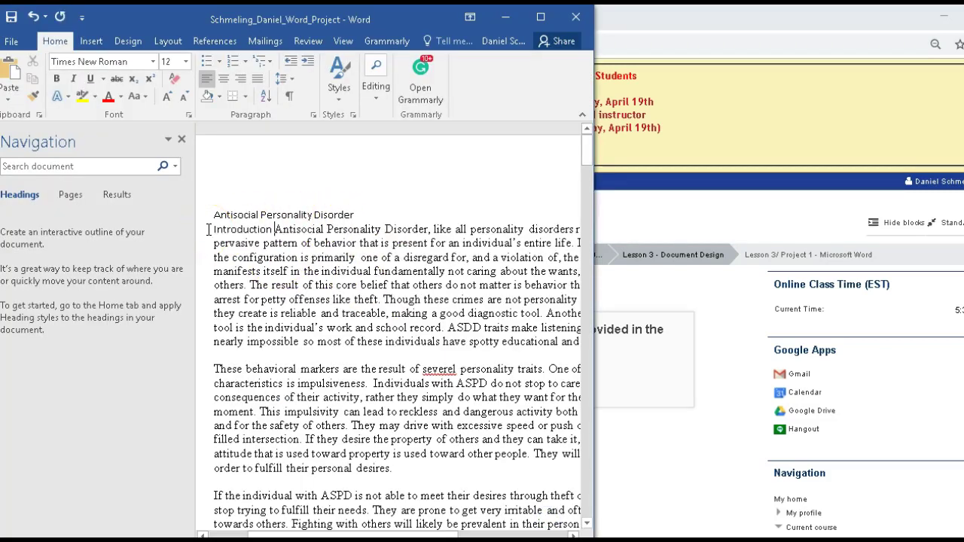
{"action": "key", "text": "Return"}
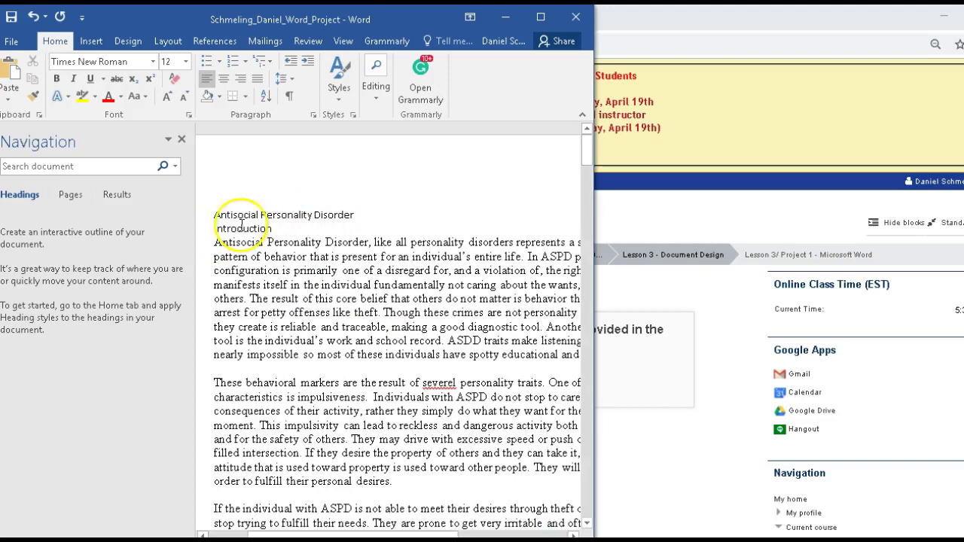
{"action": "left_click_drag", "start_coordinate": [199, 215], "coordinate": [198, 226]}
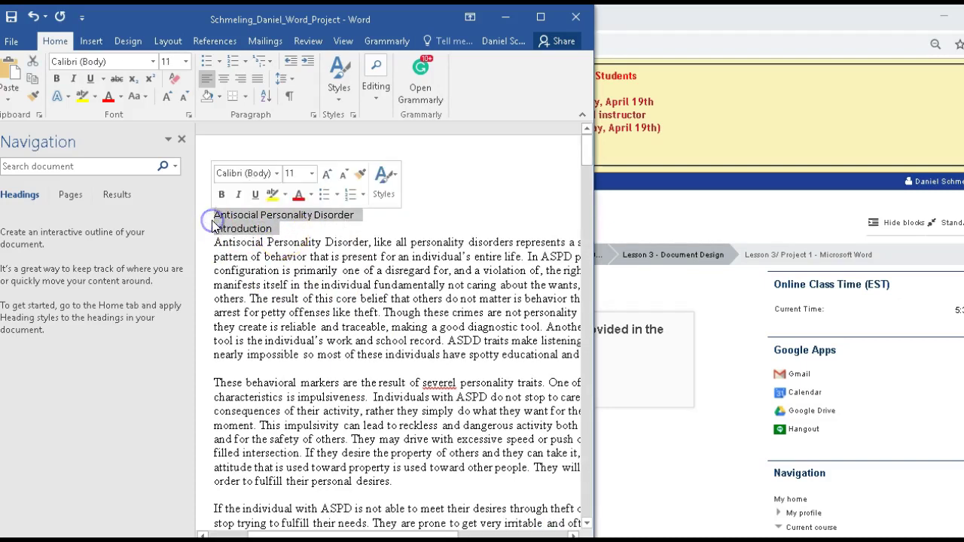
{"action": "left_click", "coordinate": [214, 219]}
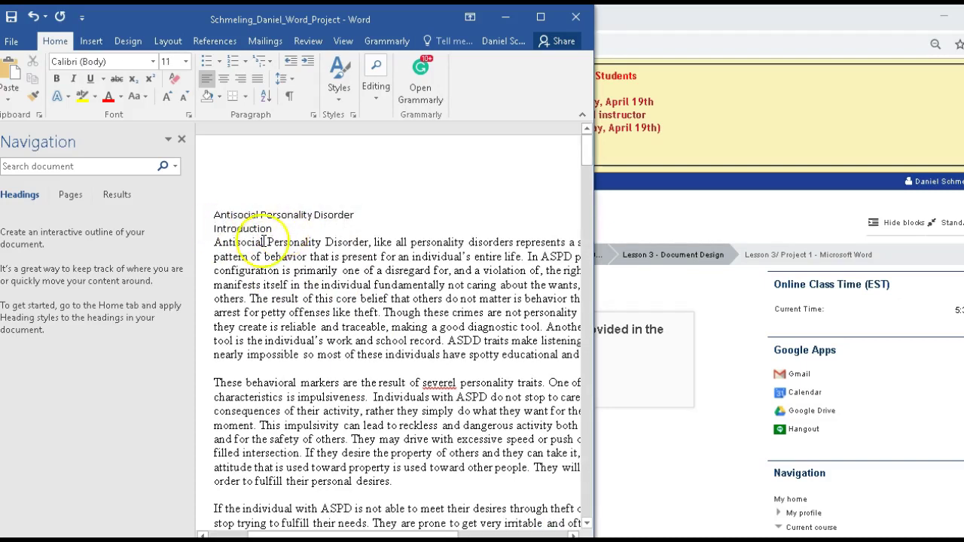
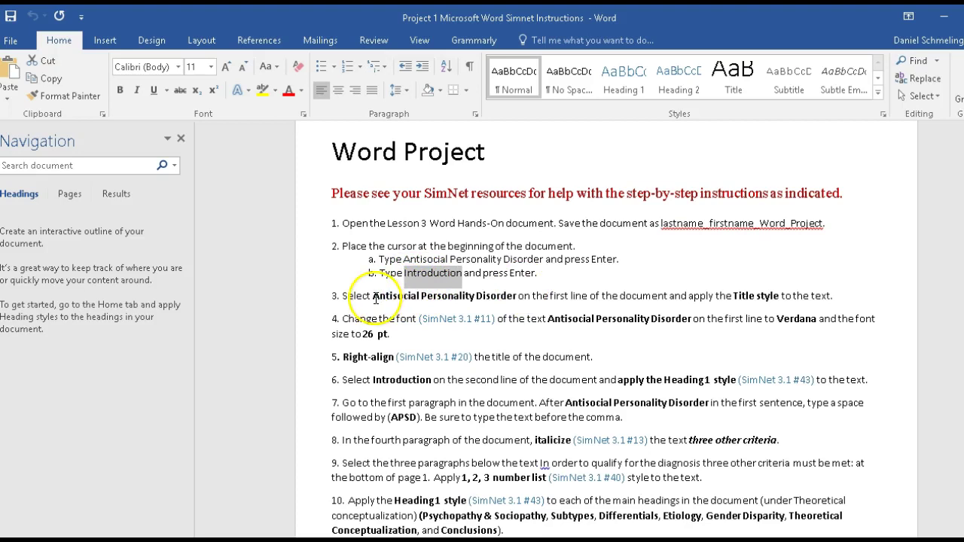
- Read item 3 of the instructions and apply the Title style to "Antisocial Personality Disorder" on the project document's first line
{"action": "left_click_drag", "start_coordinate": [343, 296], "coordinate": [499, 297]}
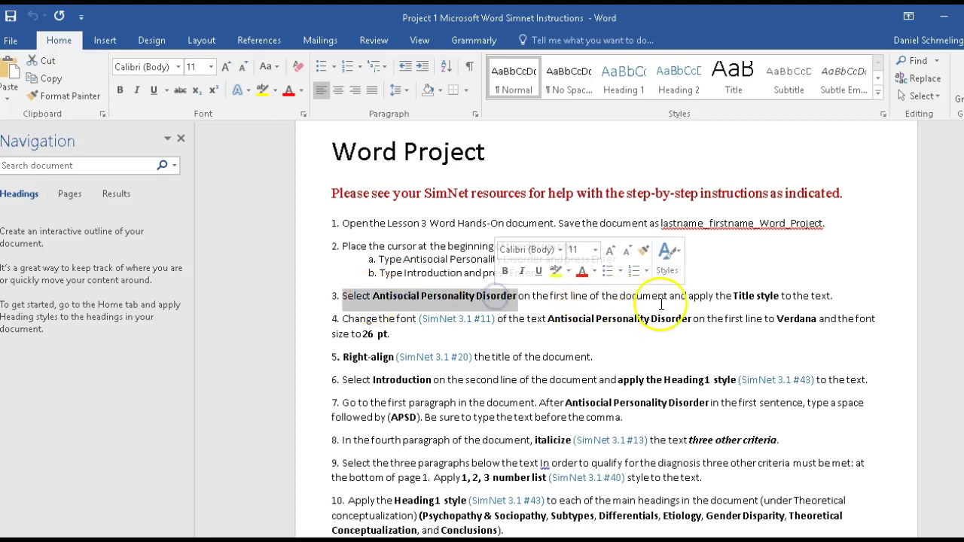
{"action": "left_click", "coordinate": [729, 291]}
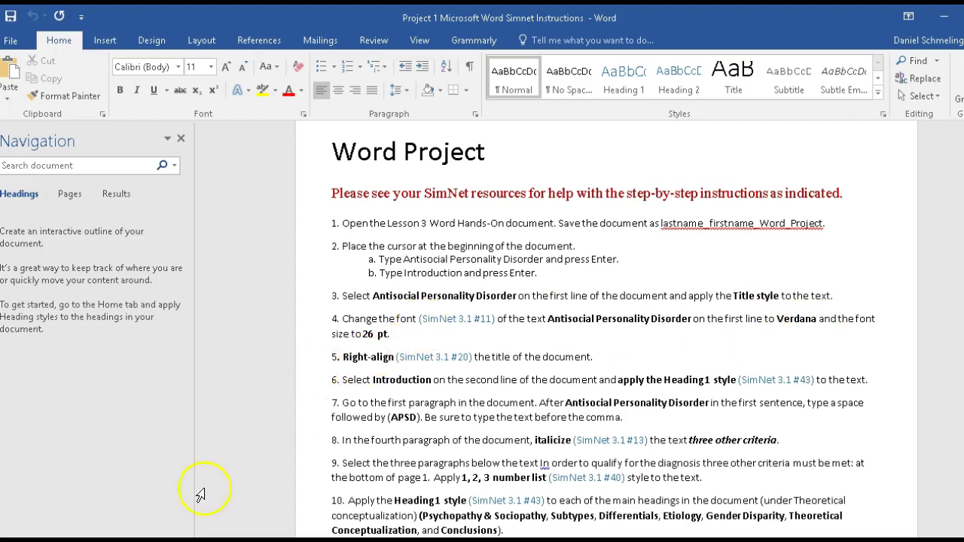
{"action": "left_click", "coordinate": [942, 18]}
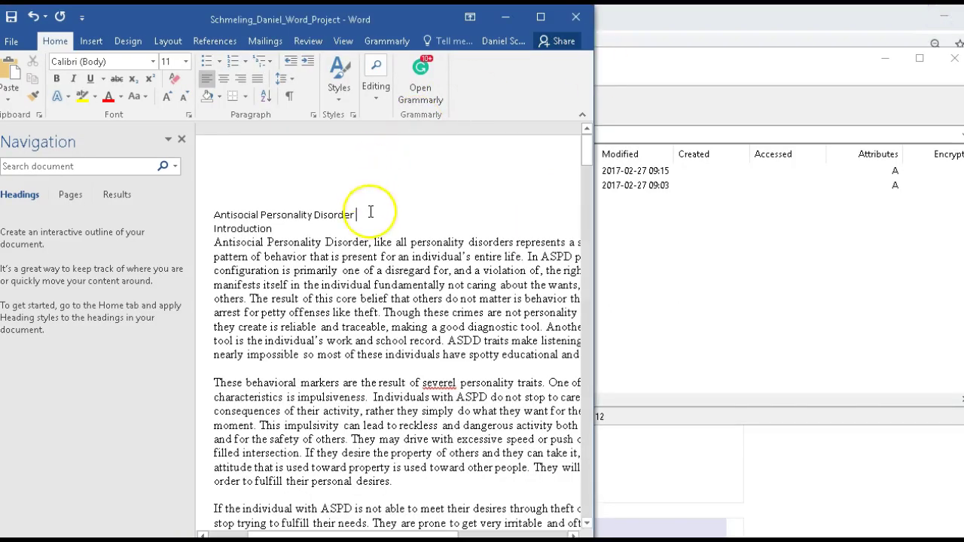
{"action": "left_click_drag", "start_coordinate": [332, 217], "coordinate": [232, 216]}
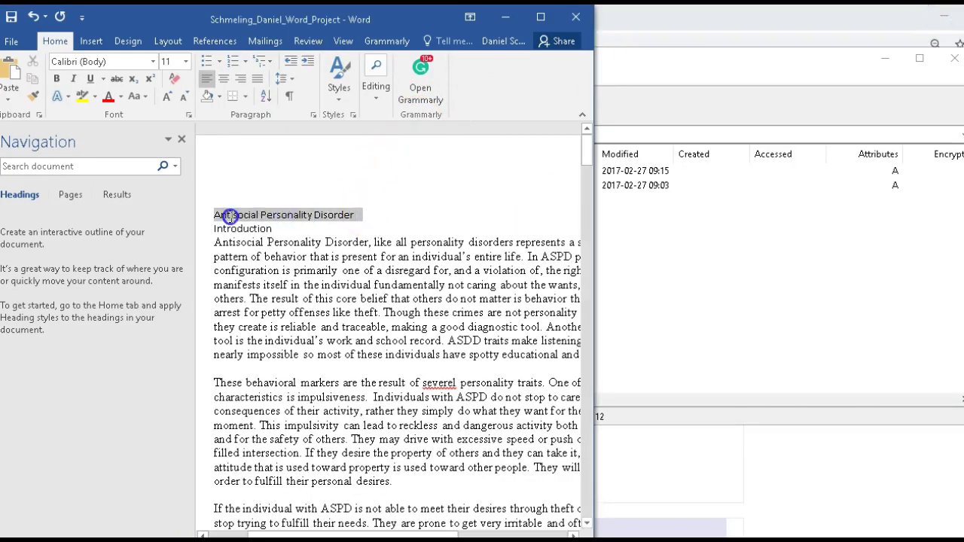
{"action": "left_click", "coordinate": [334, 101]}
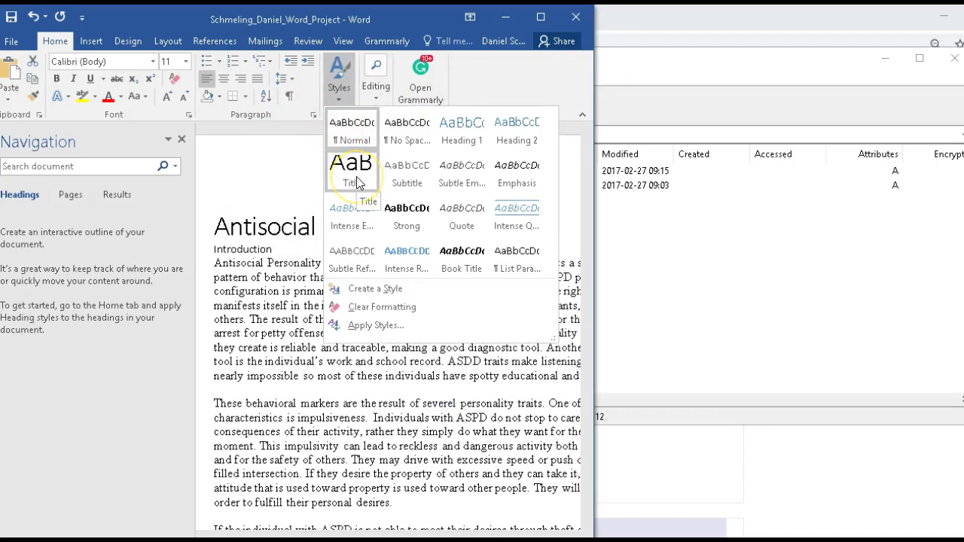
{"action": "left_click", "coordinate": [356, 177]}
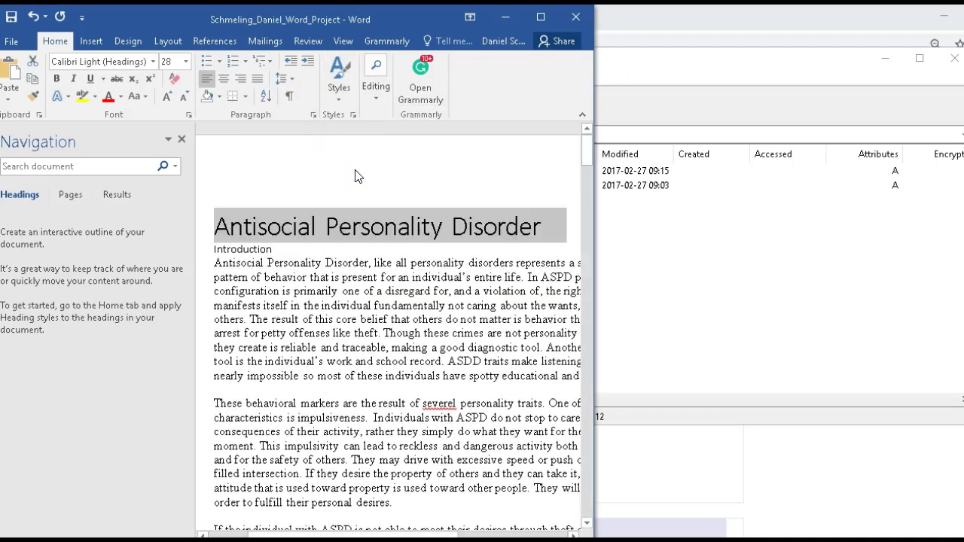
- Try to change the title "Antisocial Personality Disorder" to Verdana and set its font size to 26 pt
{"action": "left_click", "coordinate": [154, 61]}
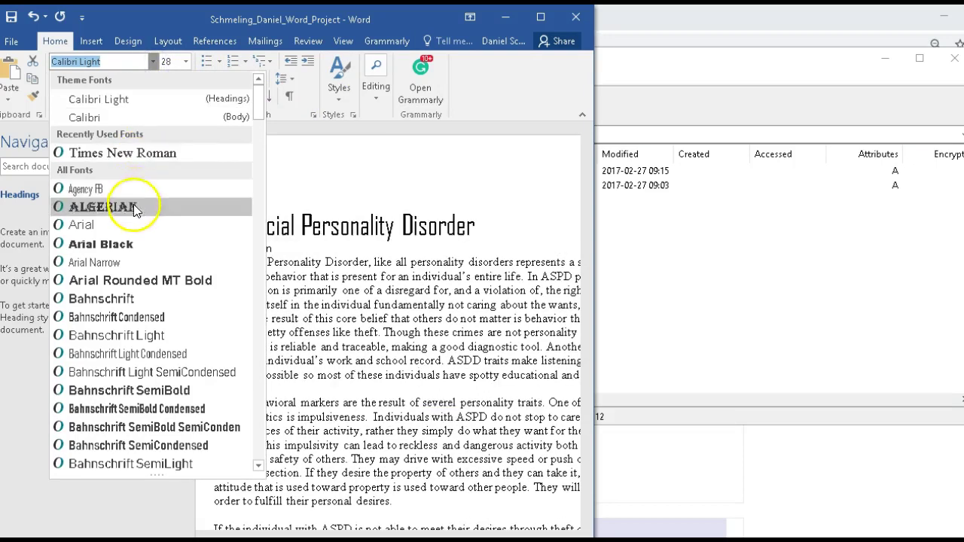
{"action": "scroll", "coordinate": [134, 220], "scroll_direction": "down", "scroll_amount": 2}
{"action": "type", "text": "v"}
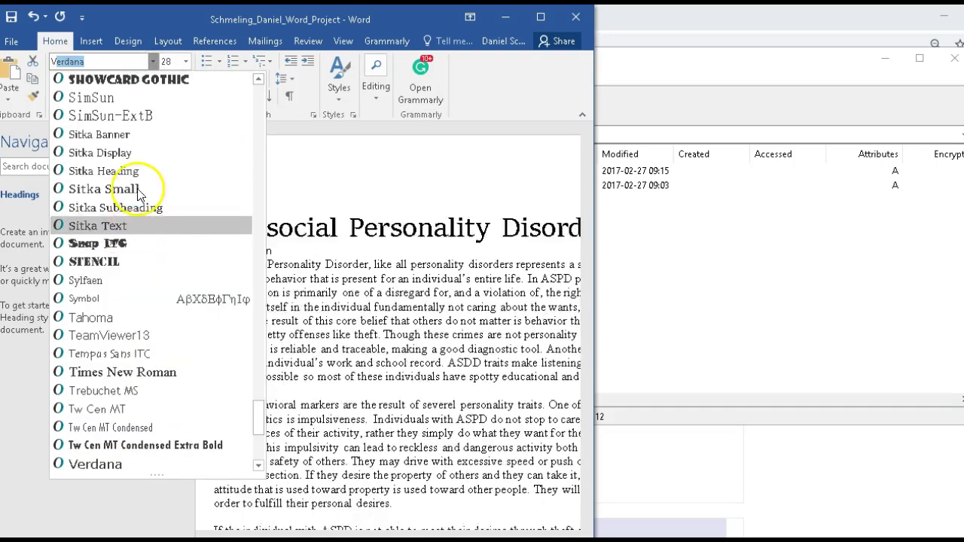
{"action": "left_click", "coordinate": [181, 62]}
{"action": "left_click", "coordinate": [182, 62]}
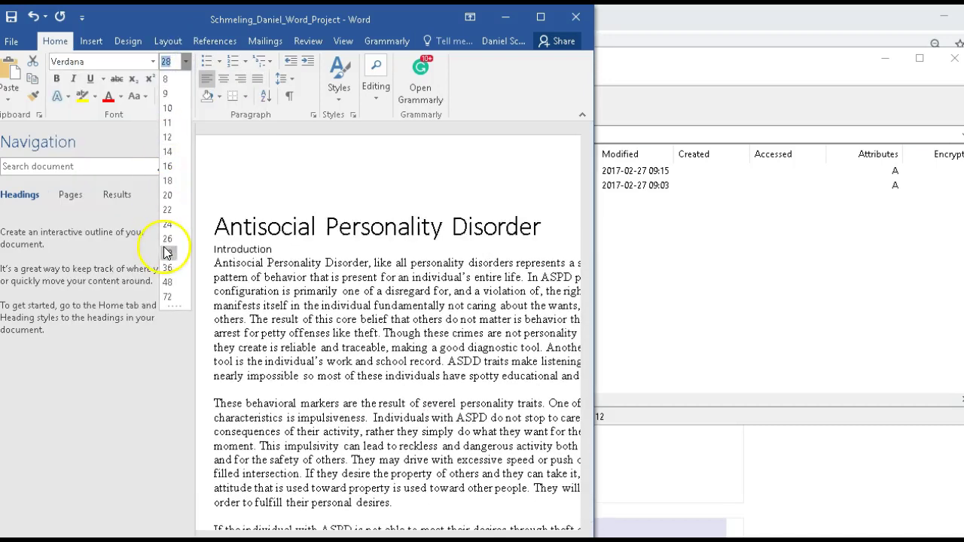
{"action": "left_click", "coordinate": [168, 238]}
{"action": "left_click", "coordinate": [350, 194]}
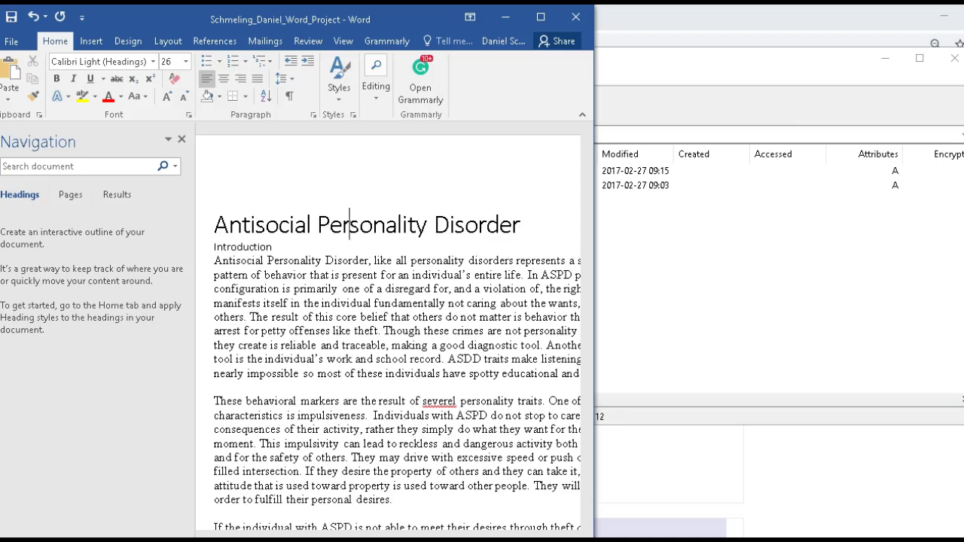
- Consult items 5 and 6 of the instructions document, and minimize it along with the Downloads folder and zip archive windows
{"action": "key", "text": "alt+Tab"}
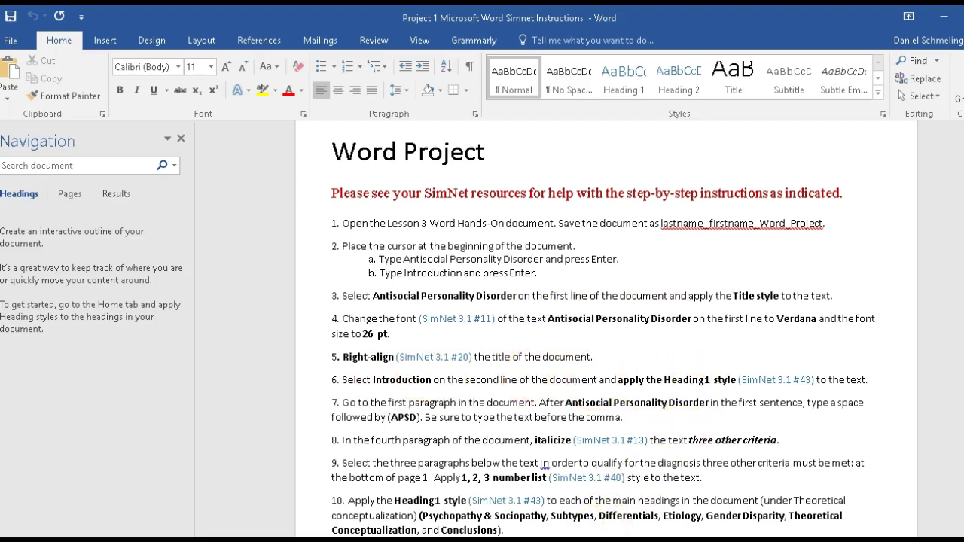
{"action": "left_click", "coordinate": [944, 16]}
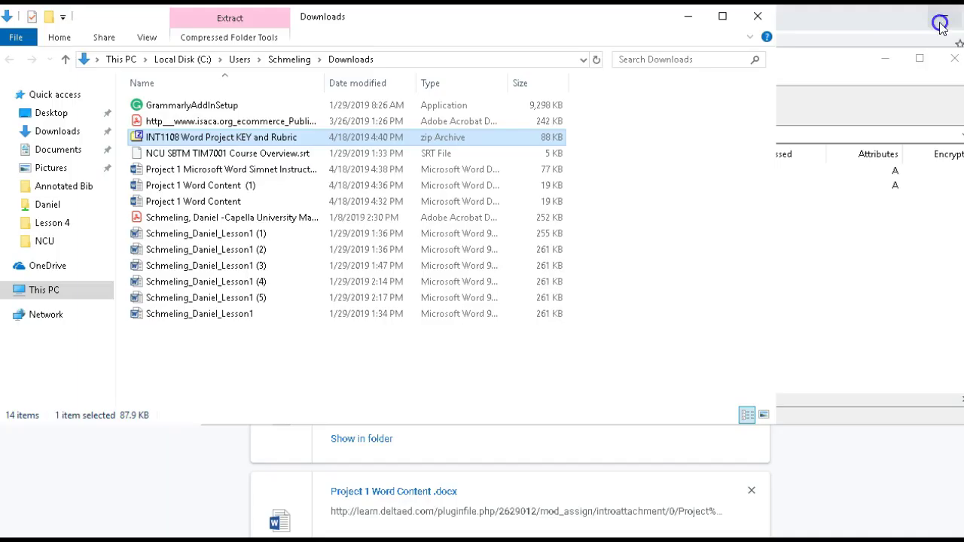
{"action": "left_click", "coordinate": [688, 16]}
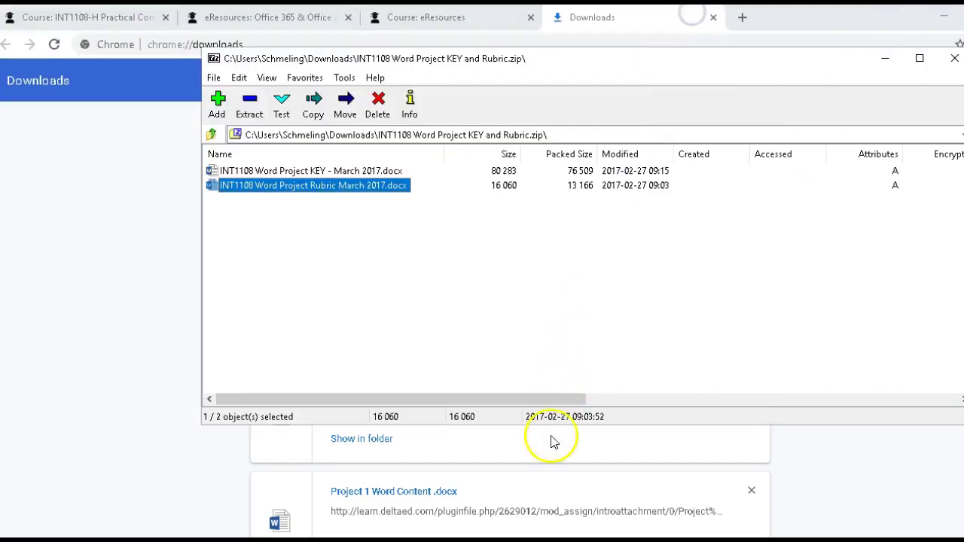
{"action": "left_click", "coordinate": [896, 57]}
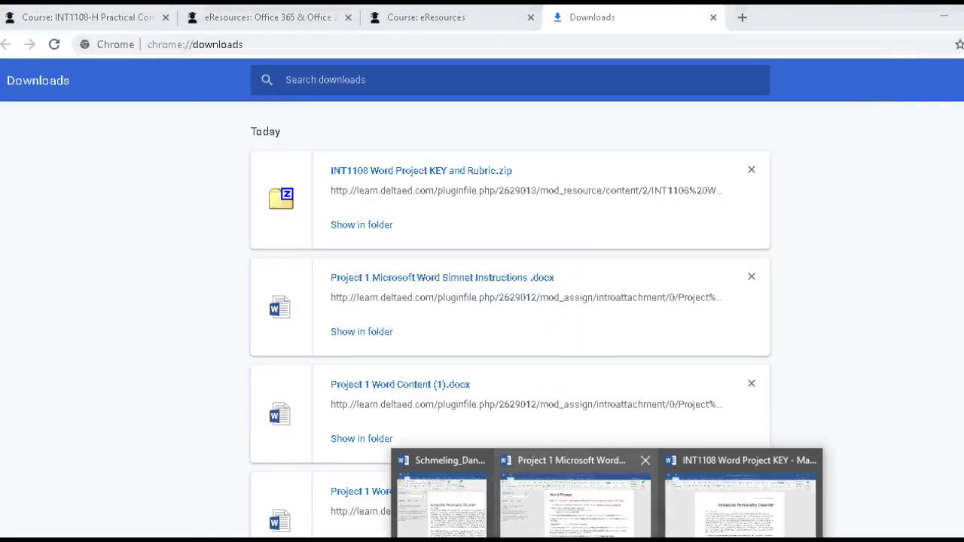
- Right-align the title "Antisocial Personality Disorder" on the first line of the project document
{"action": "left_click", "coordinate": [473, 517]}
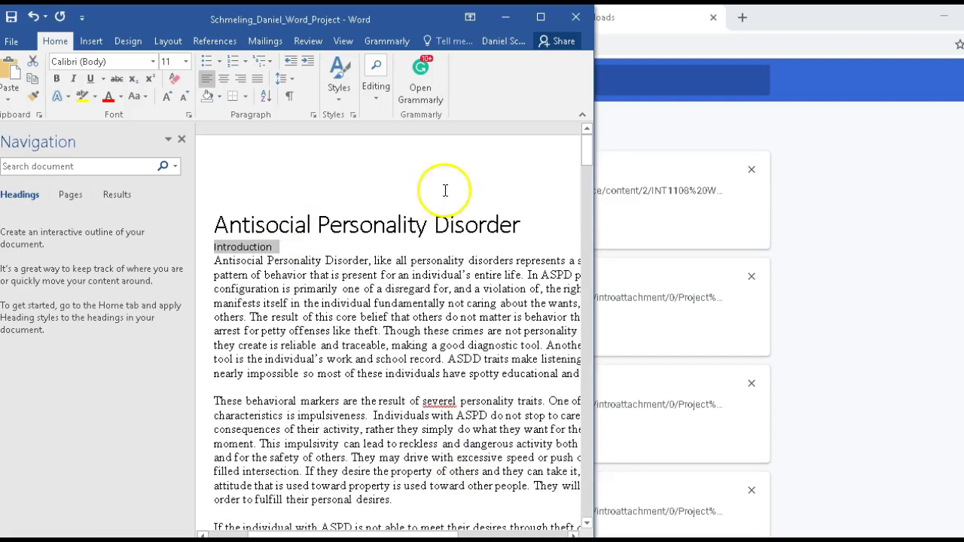
{"action": "left_click_drag", "start_coordinate": [528, 223], "coordinate": [219, 225]}
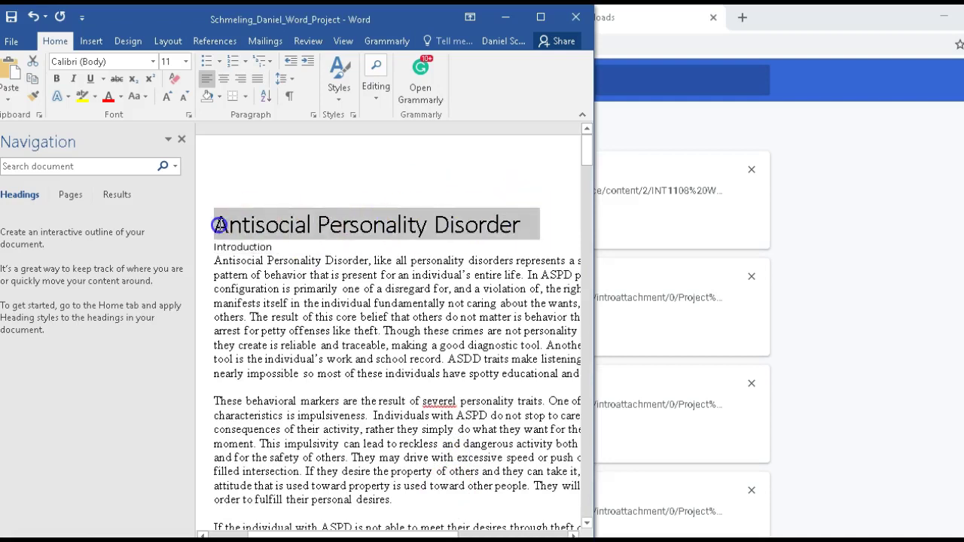
{"action": "left_click", "coordinate": [238, 80]}
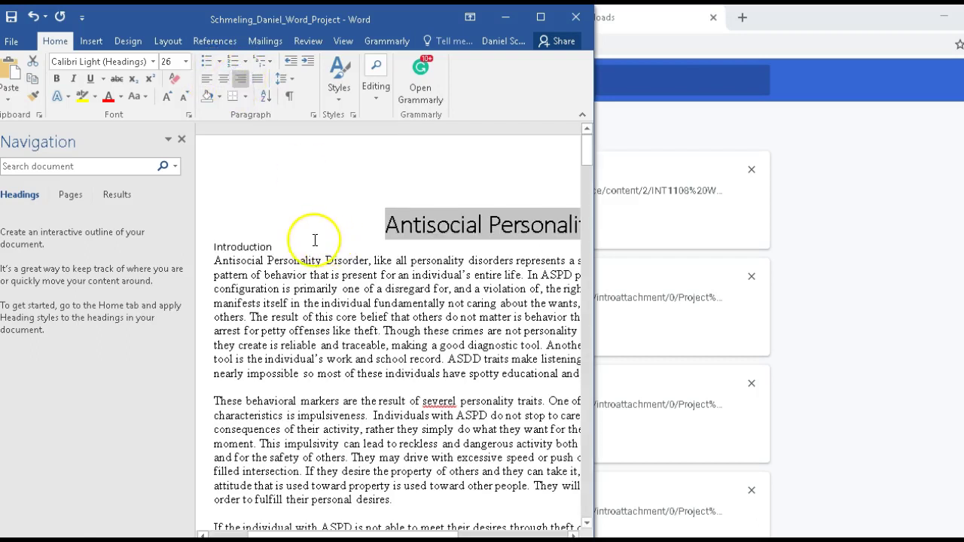
- Apply the Heading 1 style to "Introduction" on the second line of the project document
{"action": "left_click_drag", "start_coordinate": [273, 246], "coordinate": [256, 245]}
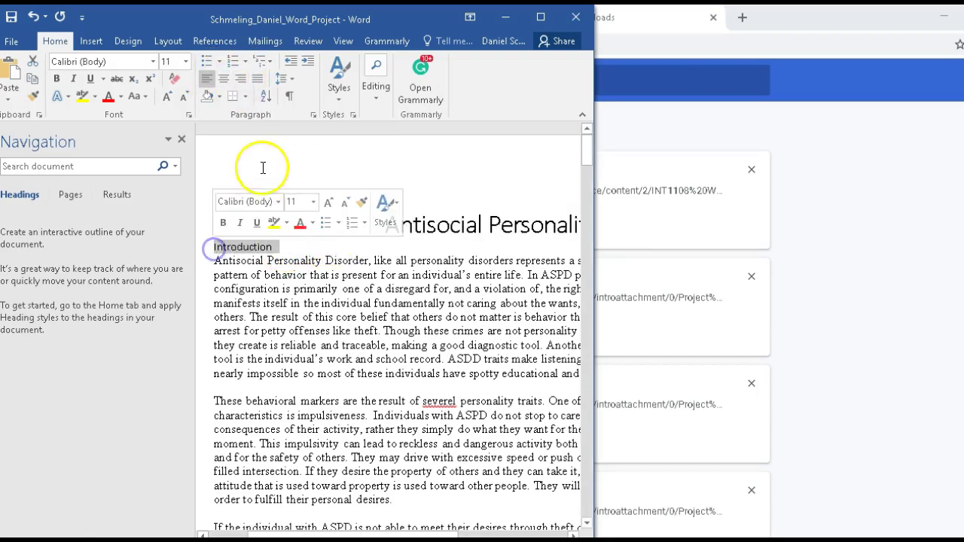
{"action": "left_click", "coordinate": [337, 92]}
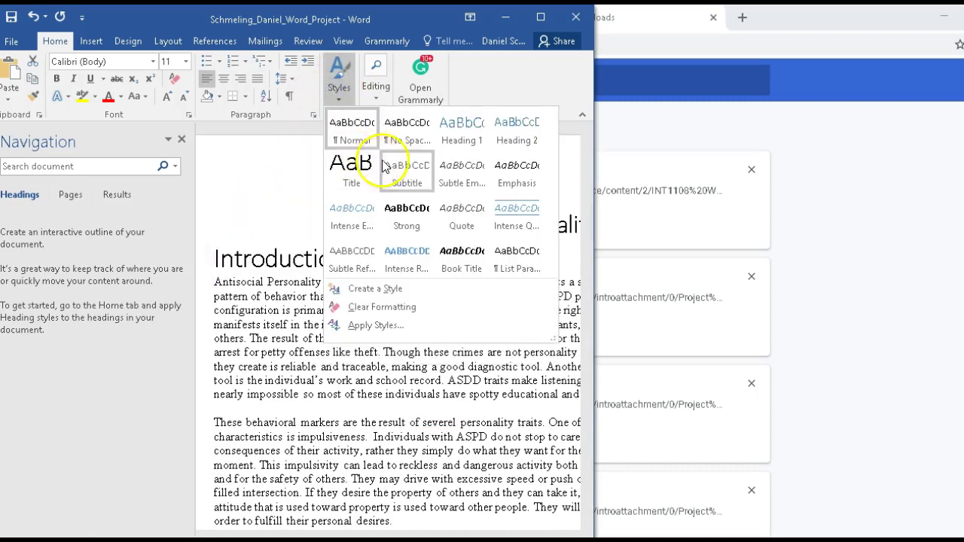
{"action": "left_click", "coordinate": [453, 138]}
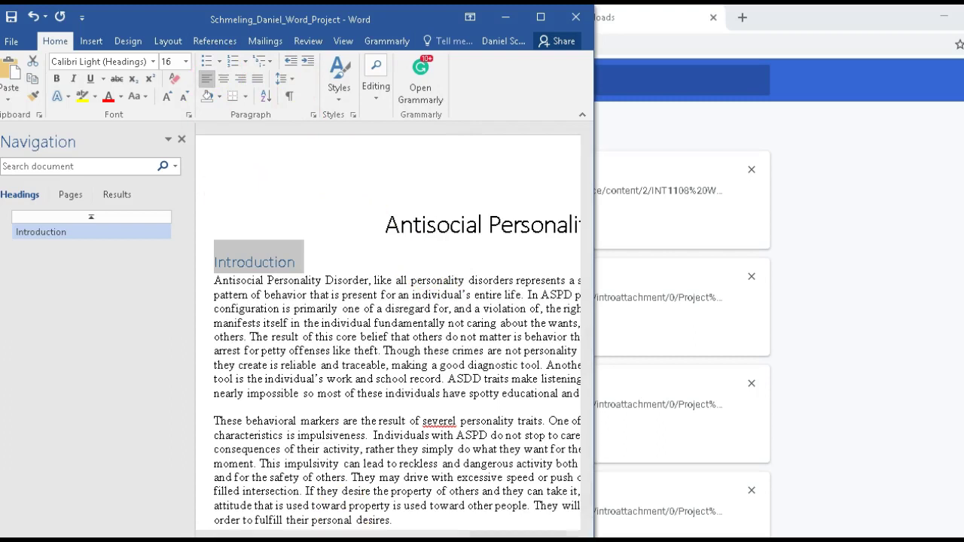
- Read item 7 of the instructions and insert " (APSD)" before the comma after "Antisocial Personality Disorder" in the first paragraph
{"action": "key", "text": "alt+Tab"}
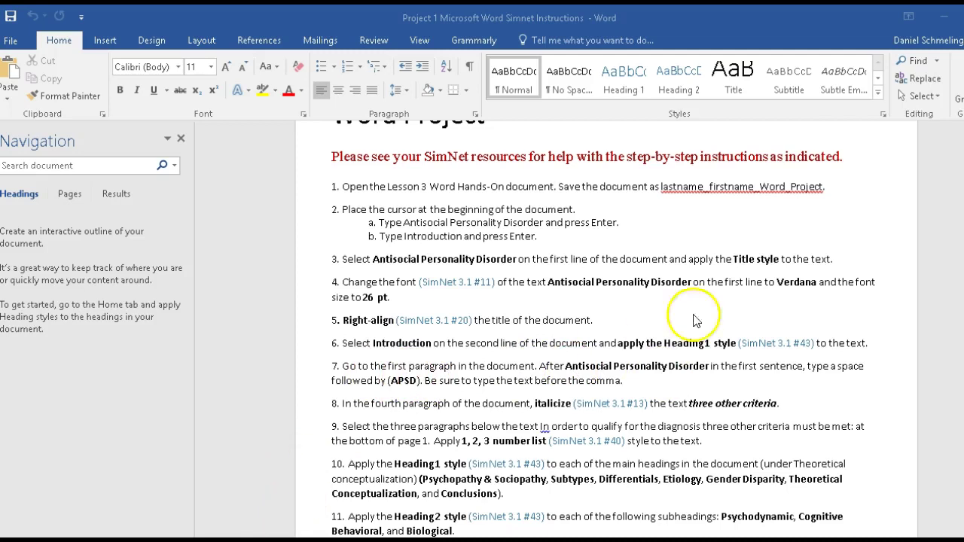
{"action": "left_click", "coordinate": [943, 22]}
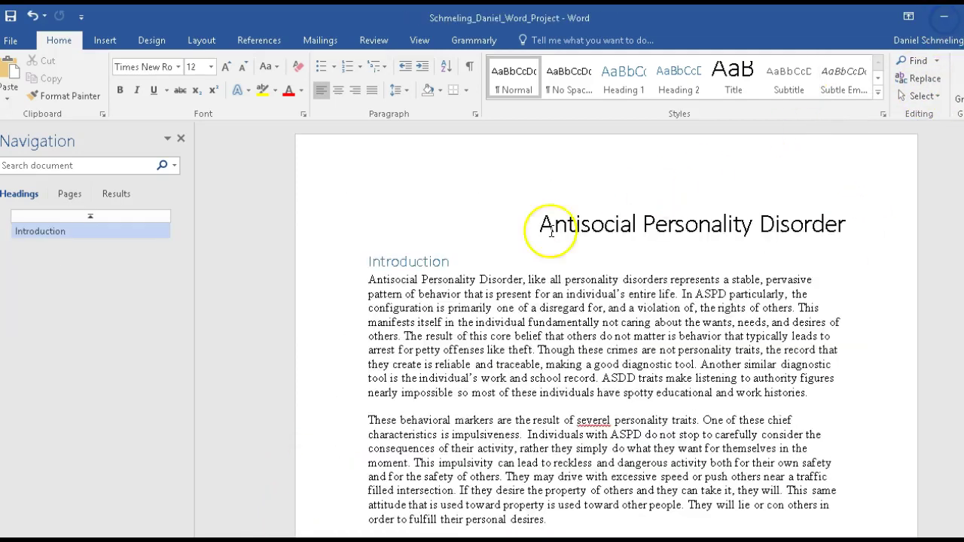
{"action": "left_click", "coordinate": [524, 280]}
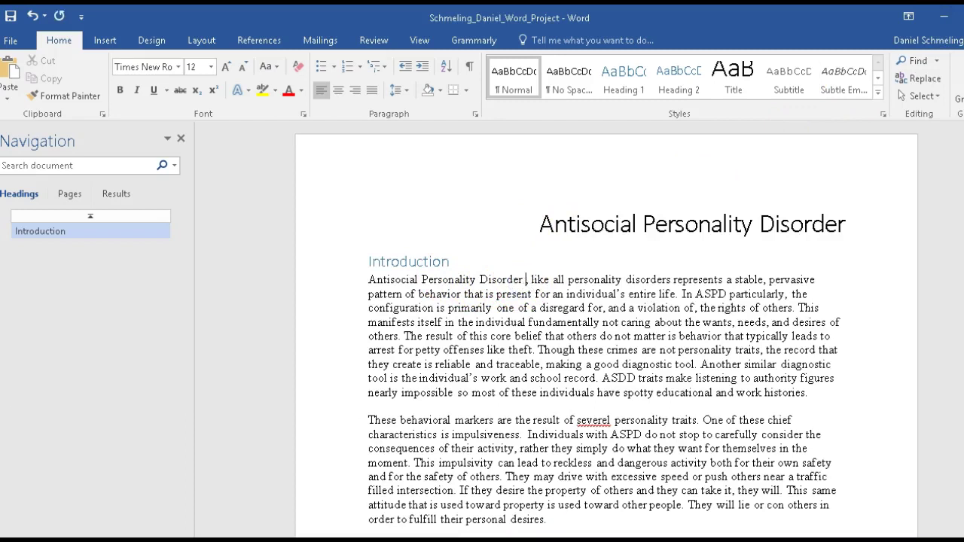
{"action": "type", "text": "("}
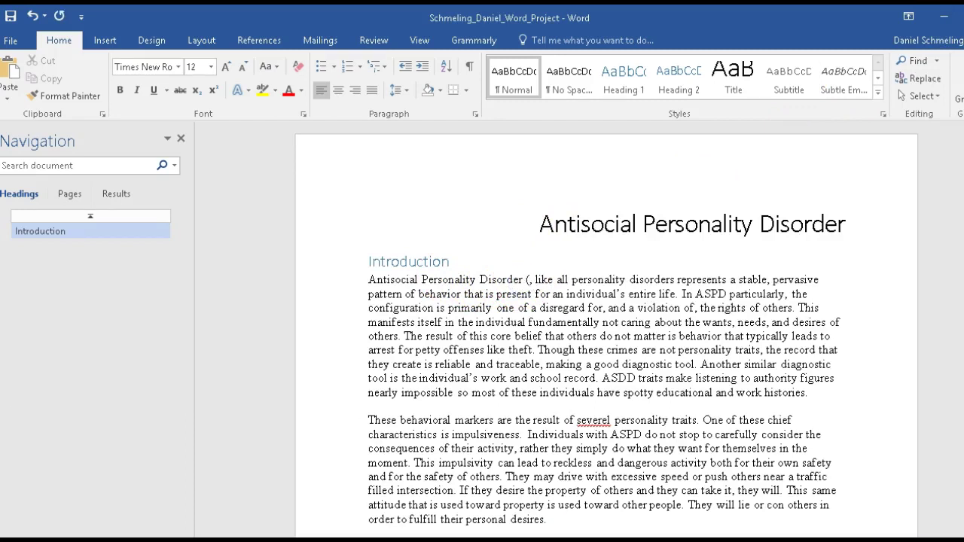
{"action": "type", "text": "APSD)"}
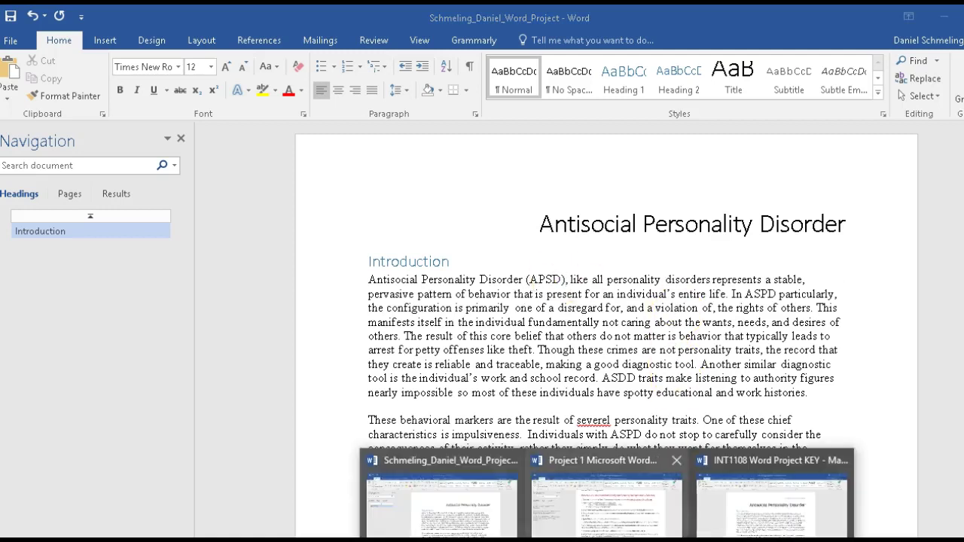
- Read item 8 of the instructions document and minimize the open windows, including the zip archive
{"action": "left_click", "coordinate": [606, 520]}
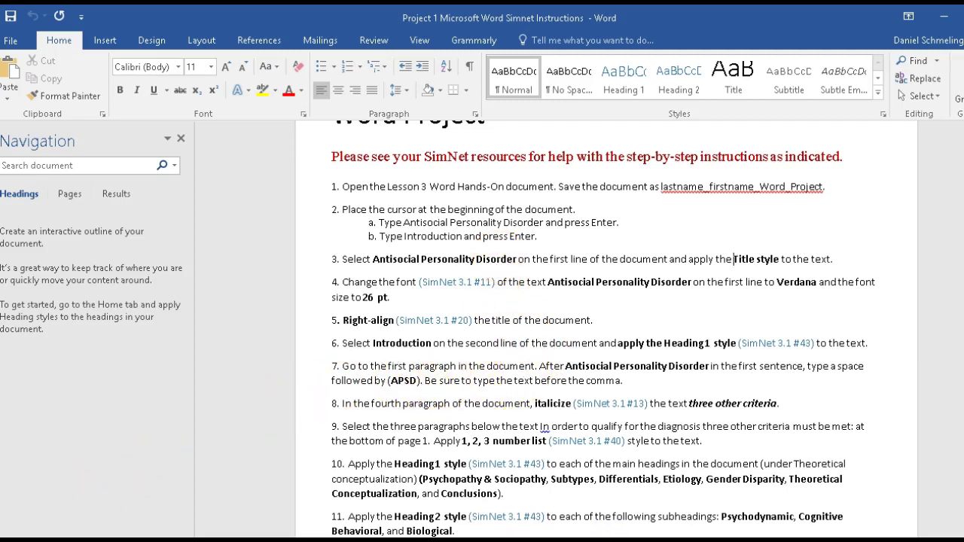
{"action": "scroll", "coordinate": [446, 407], "scroll_direction": "down", "scroll_amount": 1}
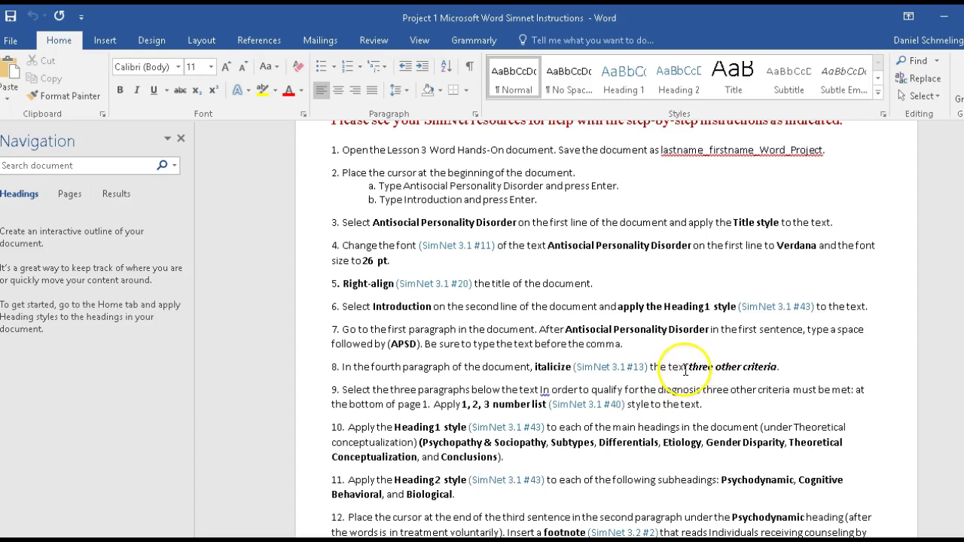
{"action": "left_click", "coordinate": [945, 15]}
{"action": "left_click", "coordinate": [945, 15]}
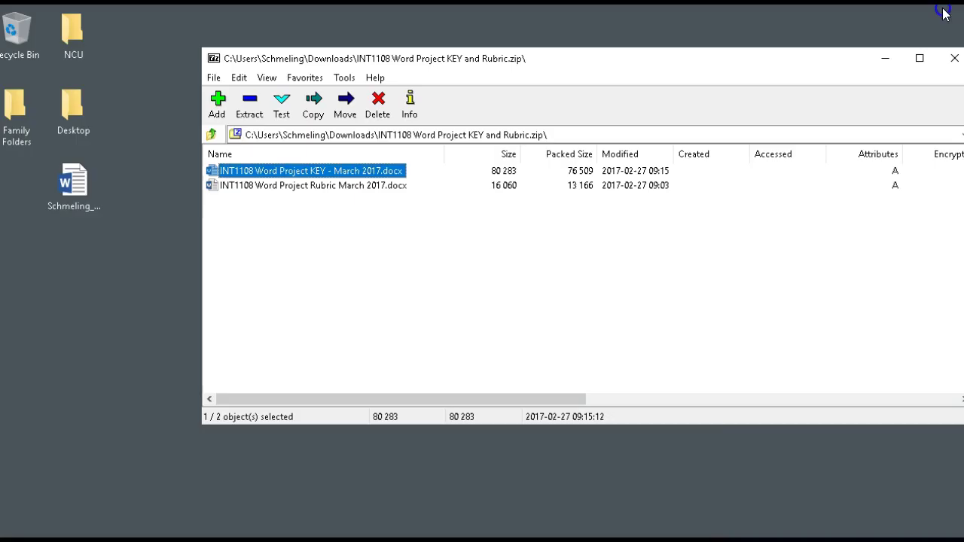
{"action": "left_click", "coordinate": [886, 59]}
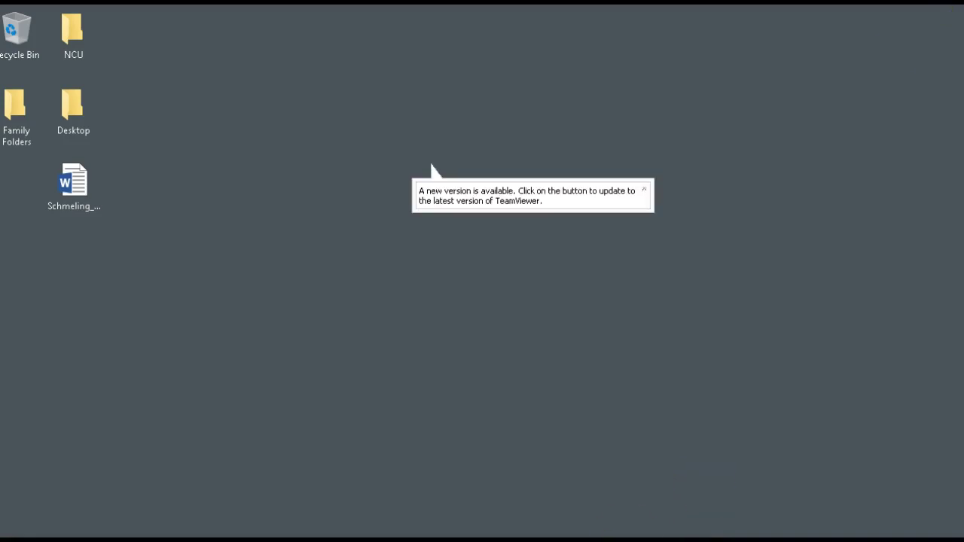
- Italicize "three other criteria" in the fourth paragraph of the project document
{"action": "left_click", "coordinate": [602, 525]}
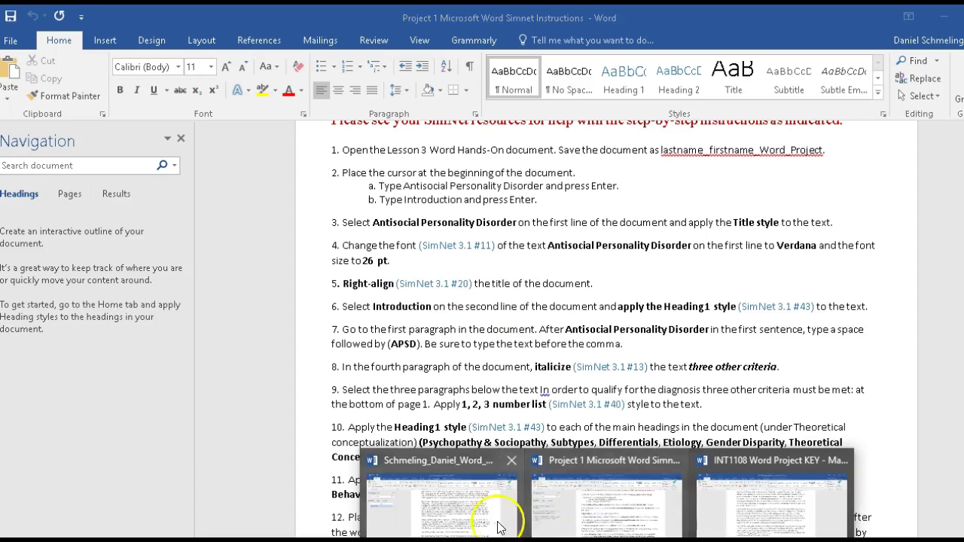
{"action": "left_click", "coordinate": [500, 520]}
{"action": "scroll", "coordinate": [445, 257], "scroll_direction": "up", "scroll_amount": 3}
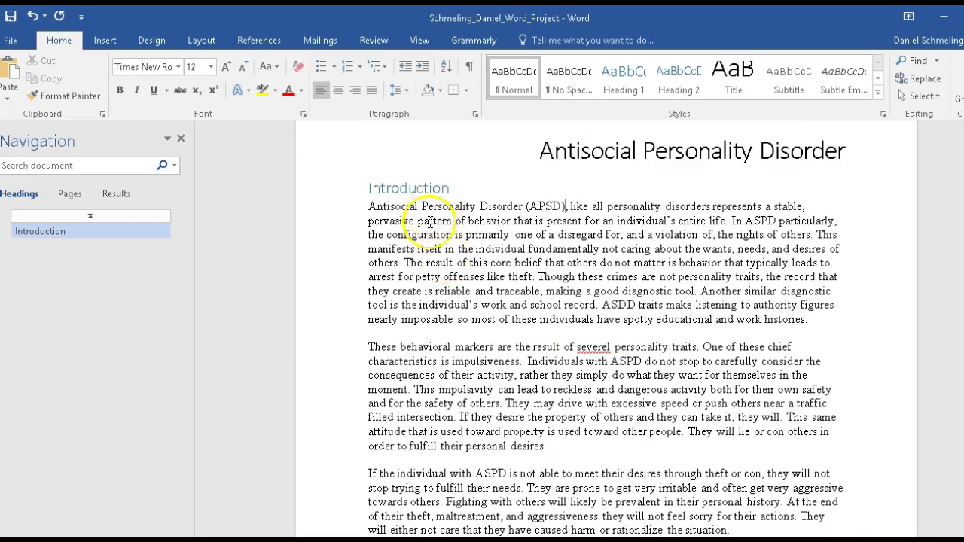
{"action": "scroll", "coordinate": [399, 422], "scroll_direction": "down", "scroll_amount": 1}
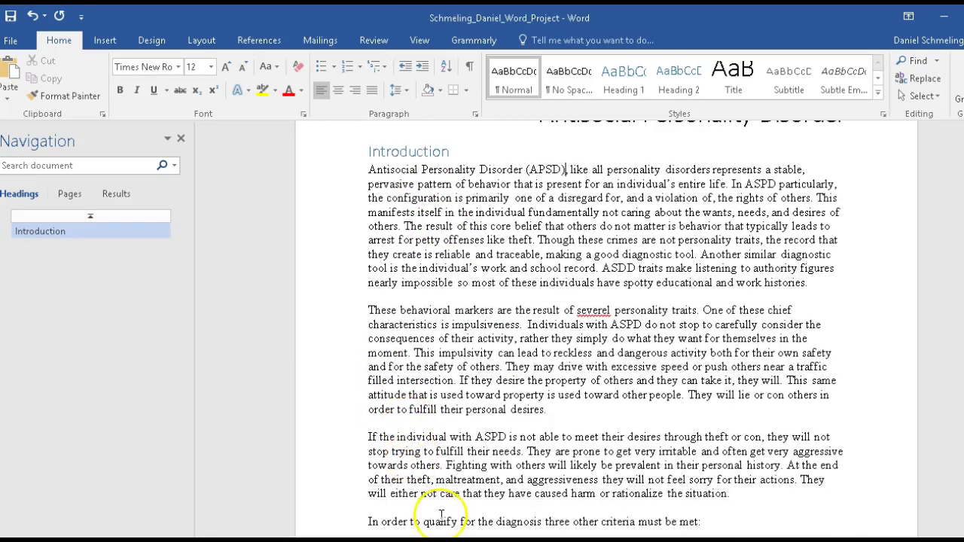
{"action": "scroll", "coordinate": [442, 525], "scroll_direction": "down", "scroll_amount": 1}
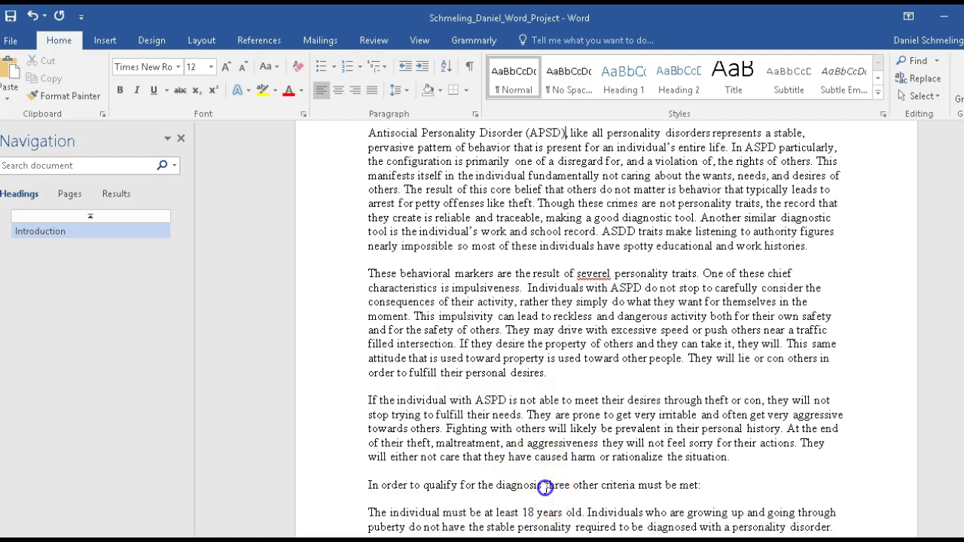
{"action": "left_click_drag", "start_coordinate": [625, 489], "coordinate": [624, 491]}
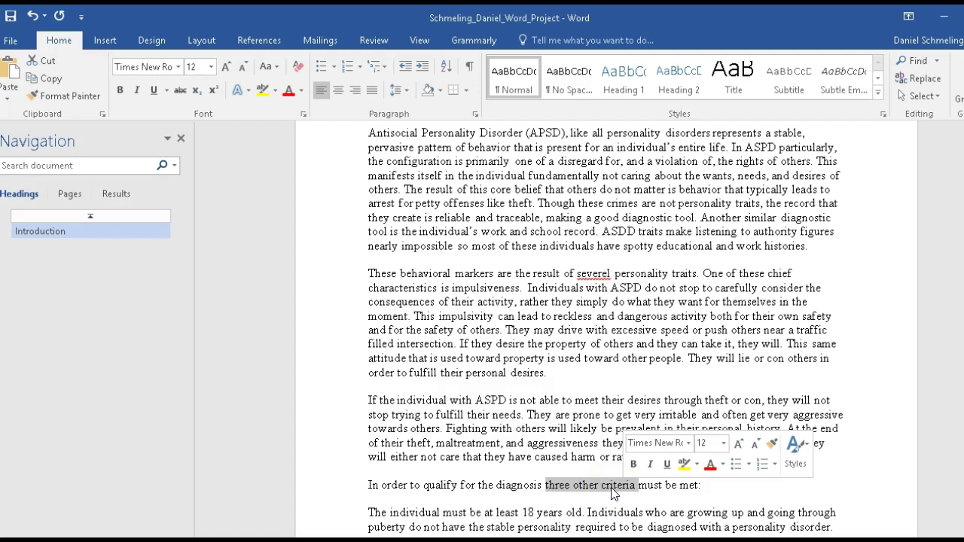
{"action": "left_click", "coordinate": [548, 488]}
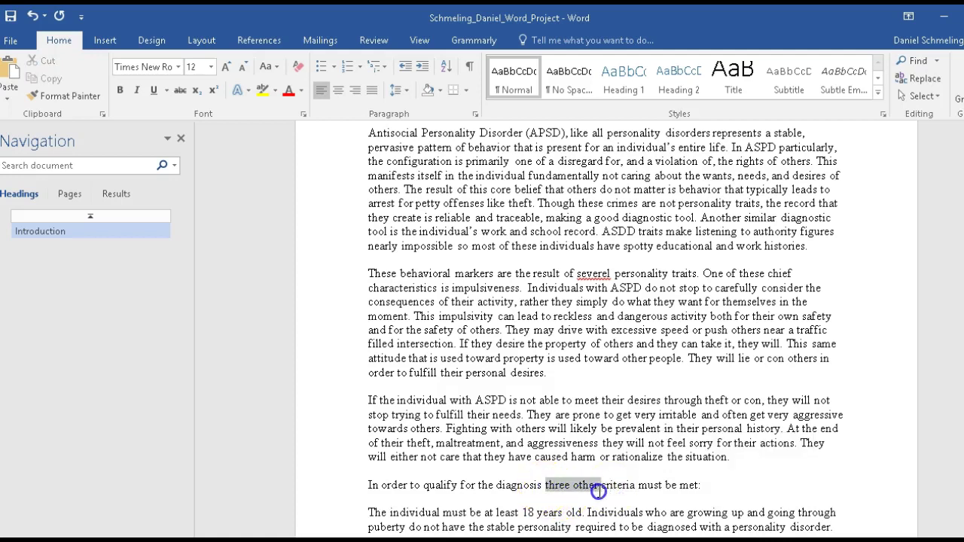
{"action": "left_click_drag", "start_coordinate": [598, 491], "coordinate": [629, 489]}
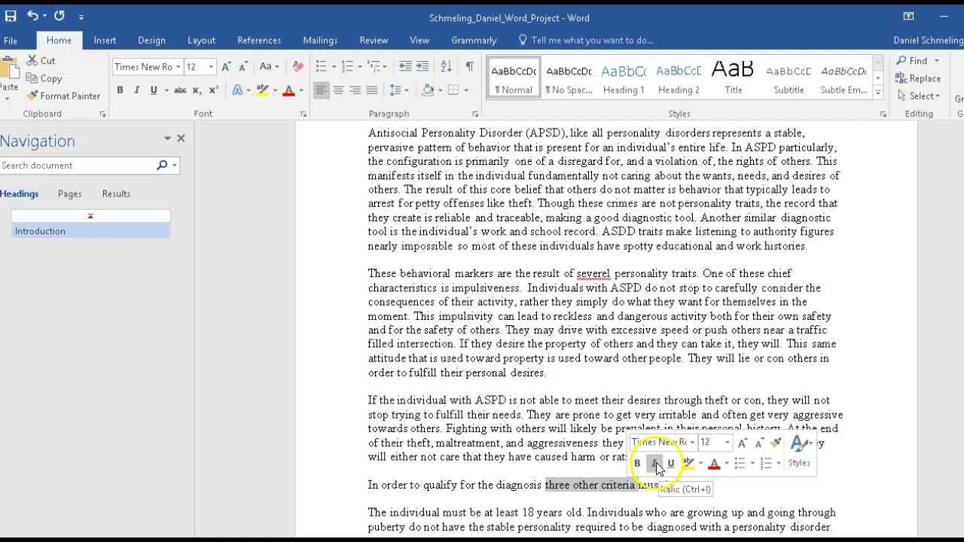
{"action": "left_click", "coordinate": [653, 462]}
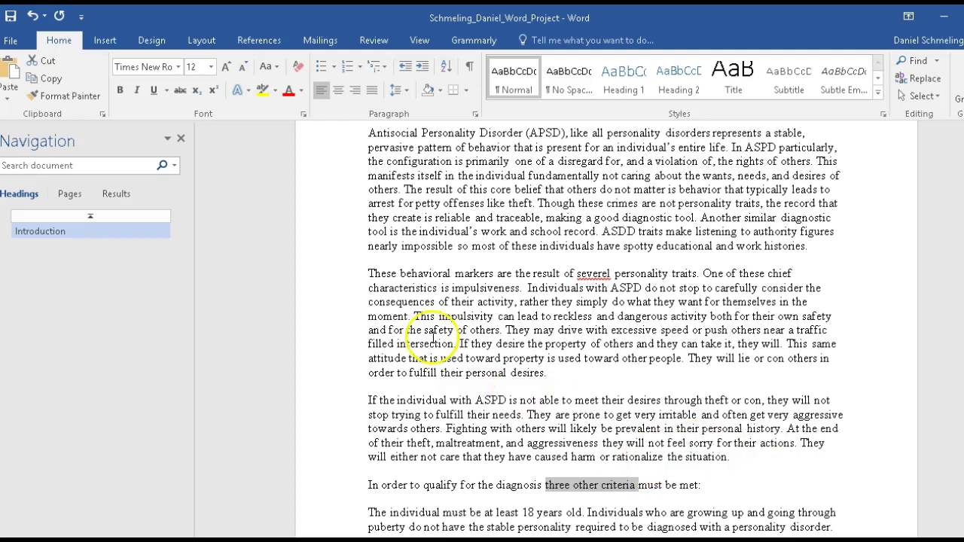
{"action": "left_click", "coordinate": [136, 95]}
{"action": "left_click", "coordinate": [582, 512]}
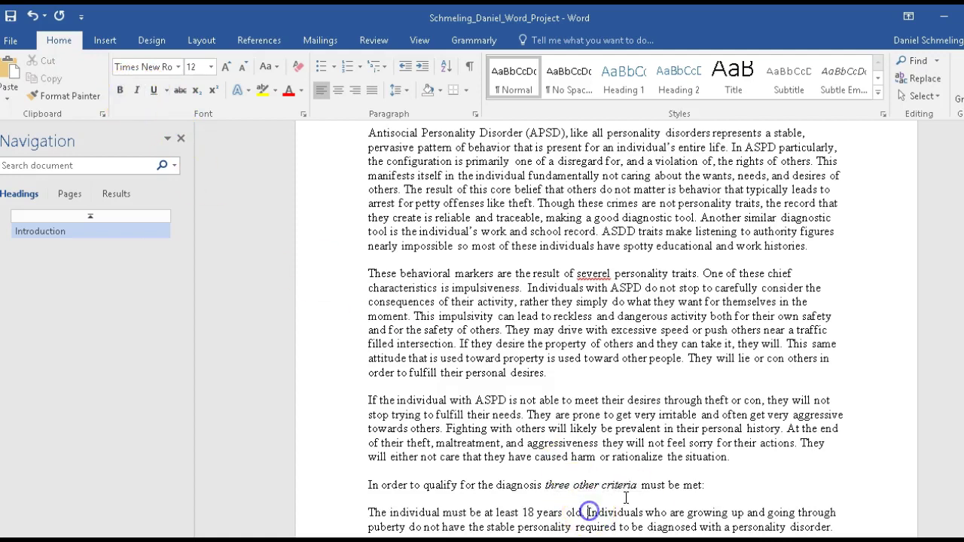
- Read item 9 of the instructions and apply the 1, 2, 3 number list to the three paragraphs below "three other criteria must be met:"
{"action": "key", "text": "alt+Tab"}
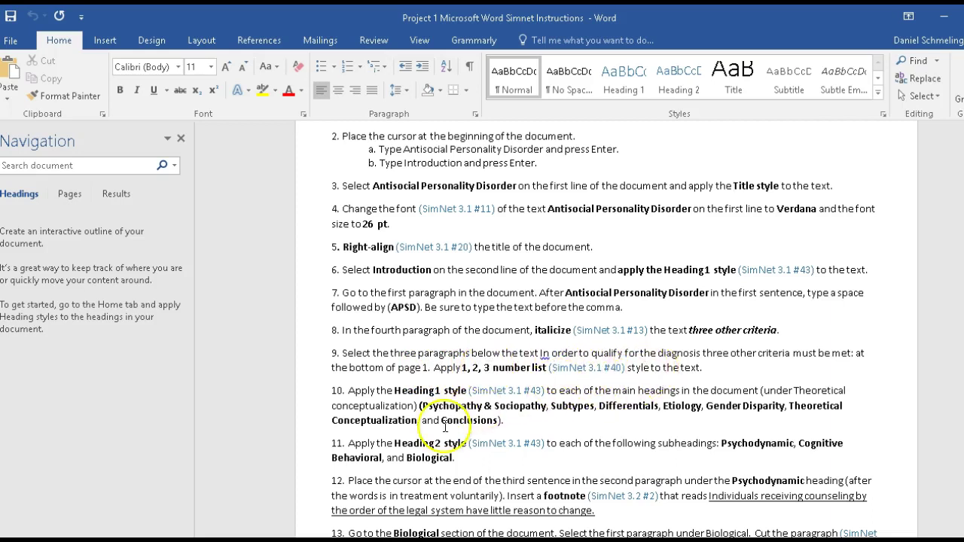
{"action": "mouse_move", "coordinate": [607, 540]}
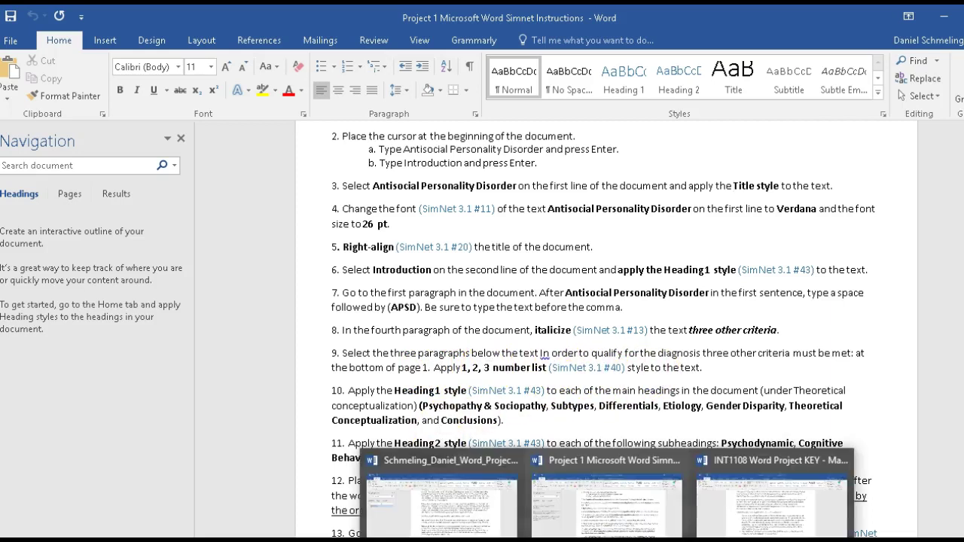
{"action": "left_click", "coordinate": [502, 530]}
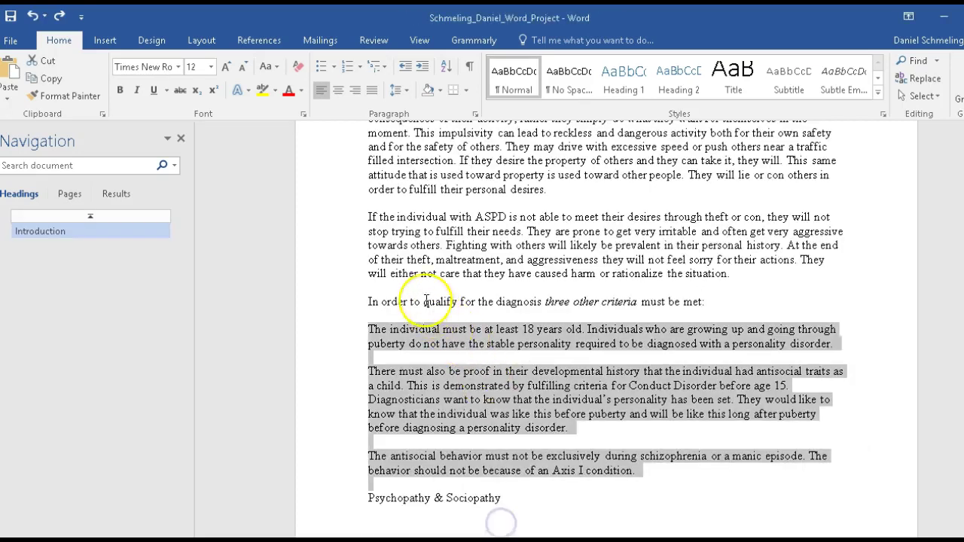
{"action": "left_click_drag", "start_coordinate": [546, 303], "coordinate": [611, 308]}
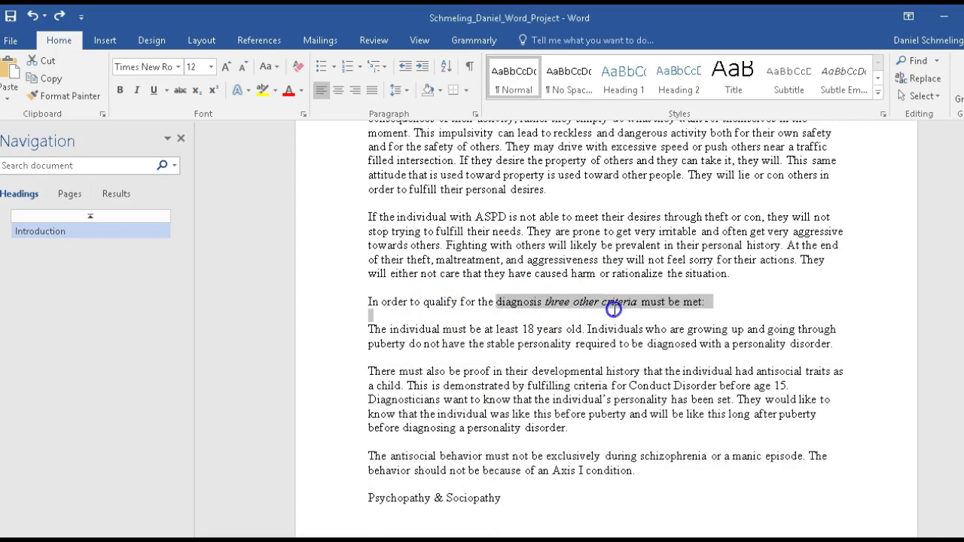
{"action": "left_click", "coordinate": [400, 340]}
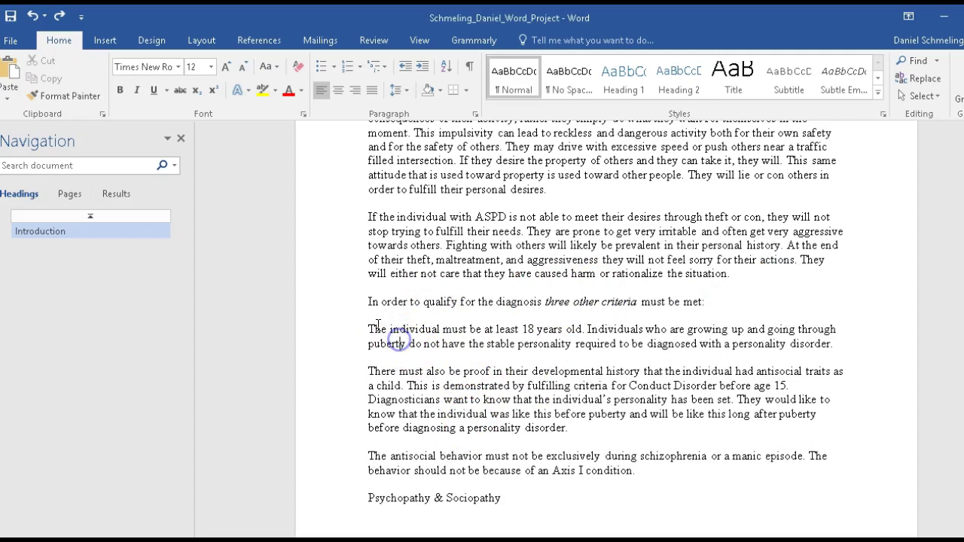
{"action": "left_click_drag", "start_coordinate": [366, 328], "coordinate": [623, 467]}
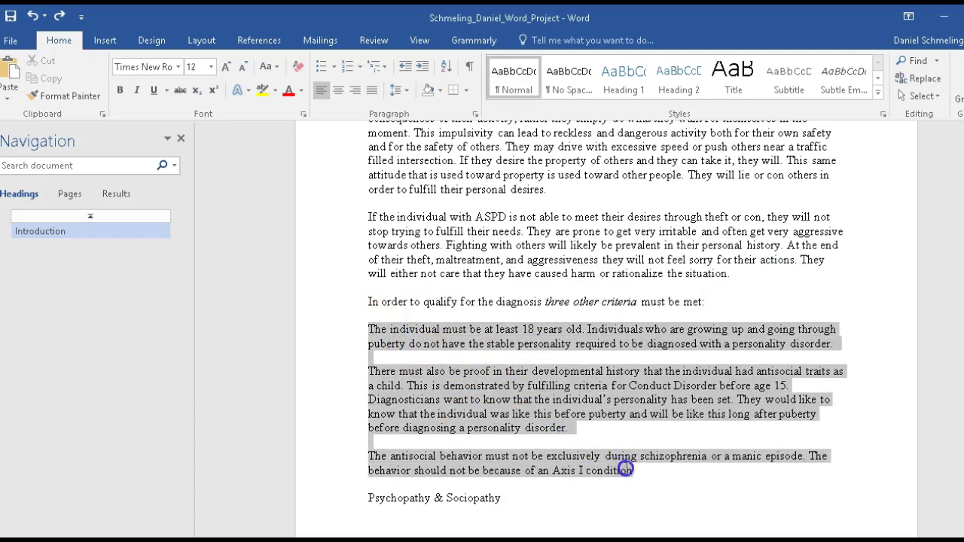
{"action": "left_click", "coordinate": [346, 67]}
- Delete the blank lines between the three numbered list items
{"action": "left_click", "coordinate": [557, 368]}
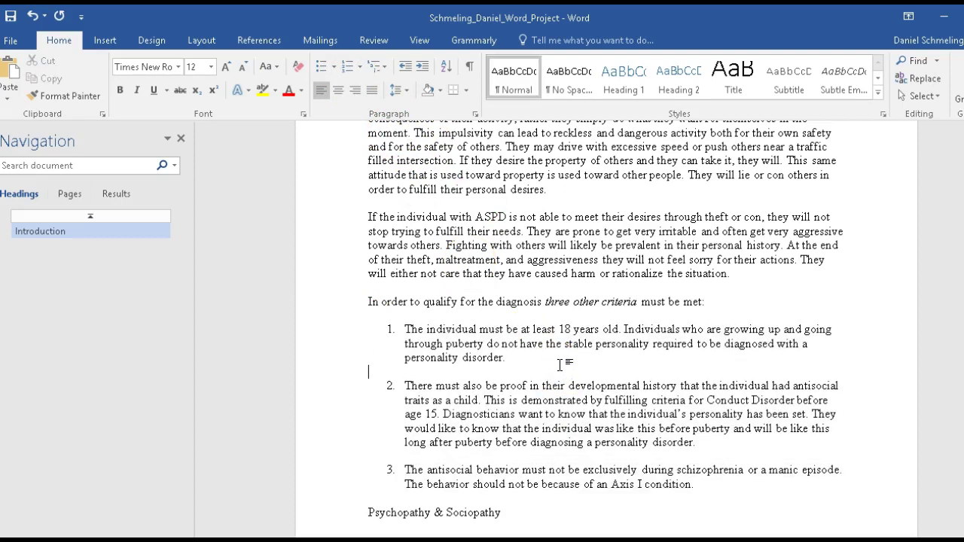
{"action": "key", "text": "BackSpace"}
{"action": "left_click", "coordinate": [364, 436]}
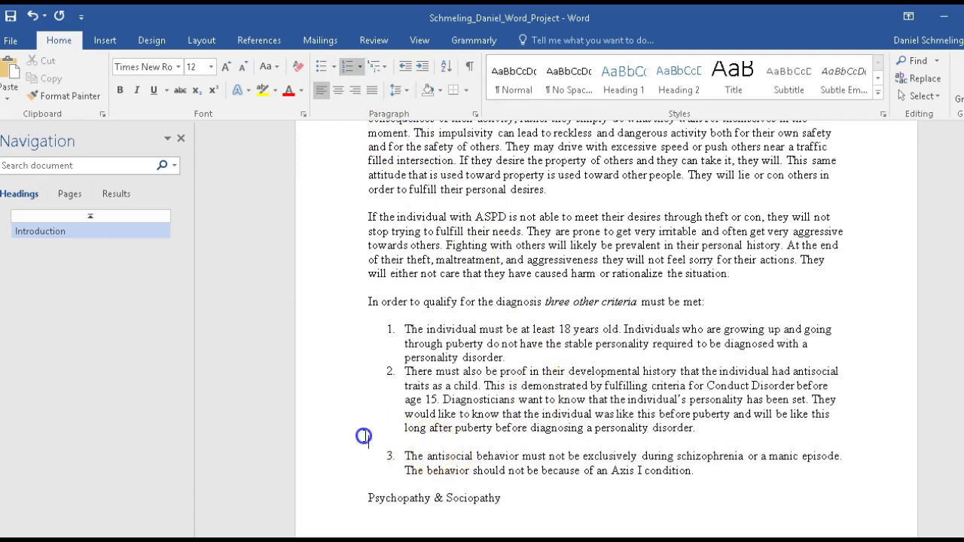
{"action": "key", "text": "Delete"}
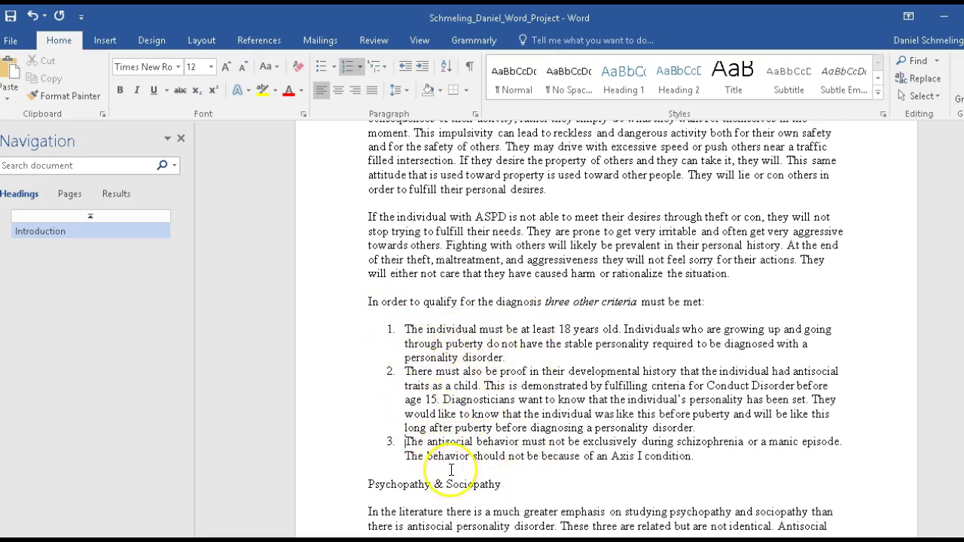
- Insert an empty line after the first numbered list item and delete it again
{"action": "left_click", "coordinate": [509, 359]}
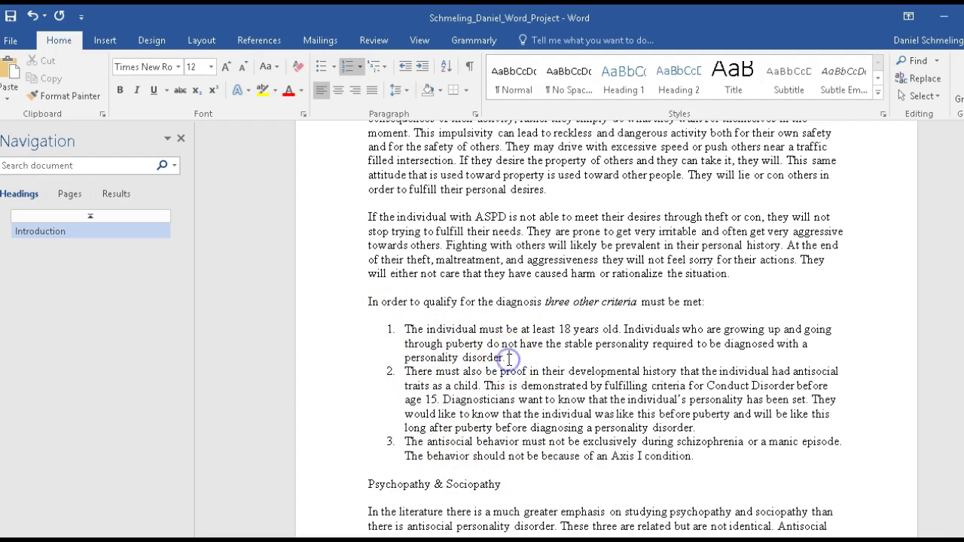
{"action": "key", "text": "Return"}
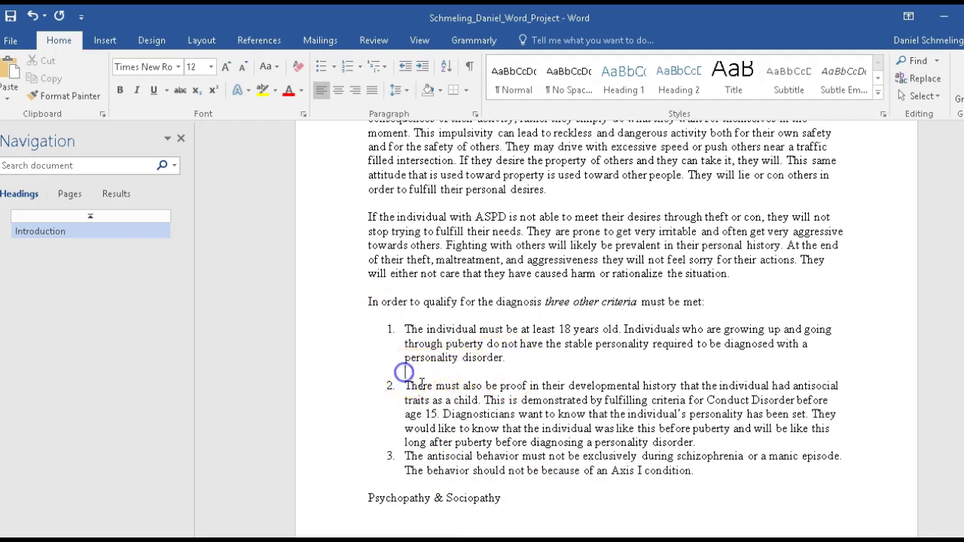
{"action": "key", "text": "Delete"}
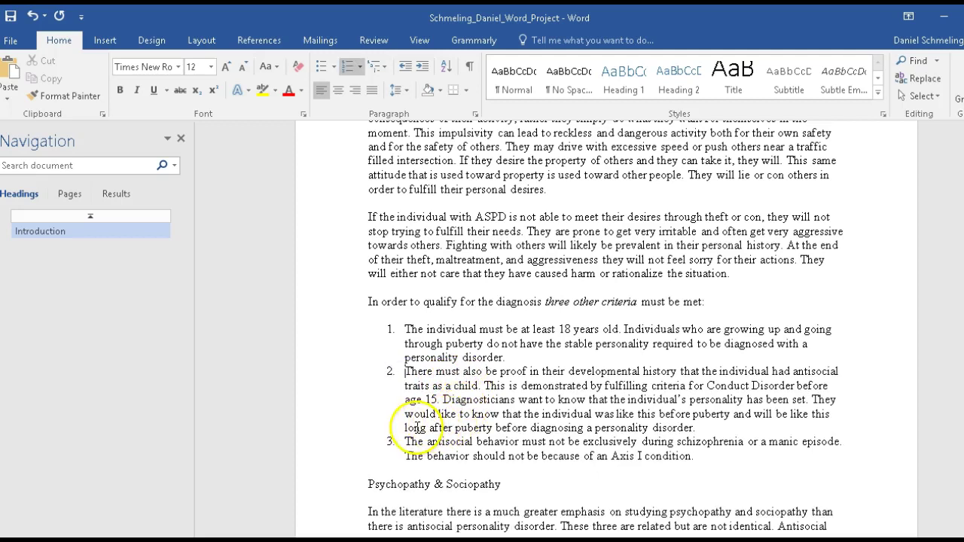
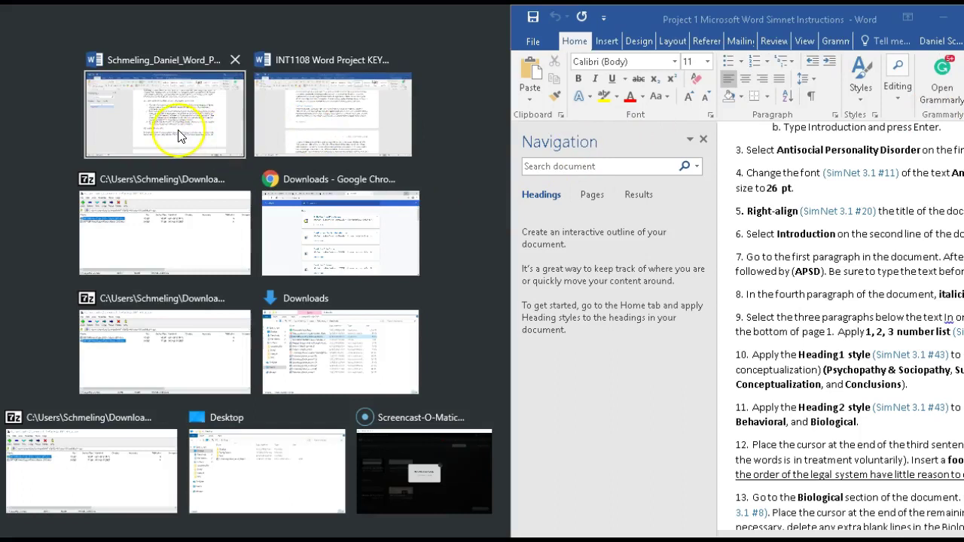
- Apply the Heading 1 style to "Psychopathy & Sociopathy" in the project document
{"action": "scroll", "coordinate": [372, 262], "scroll_direction": "down", "scroll_amount": 3}
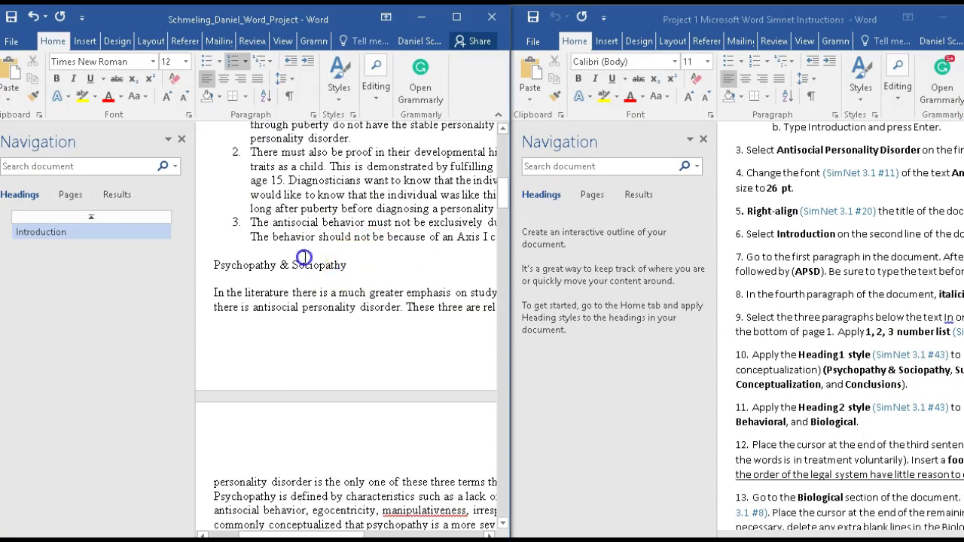
{"action": "left_click_drag", "start_coordinate": [304, 258], "coordinate": [219, 258]}
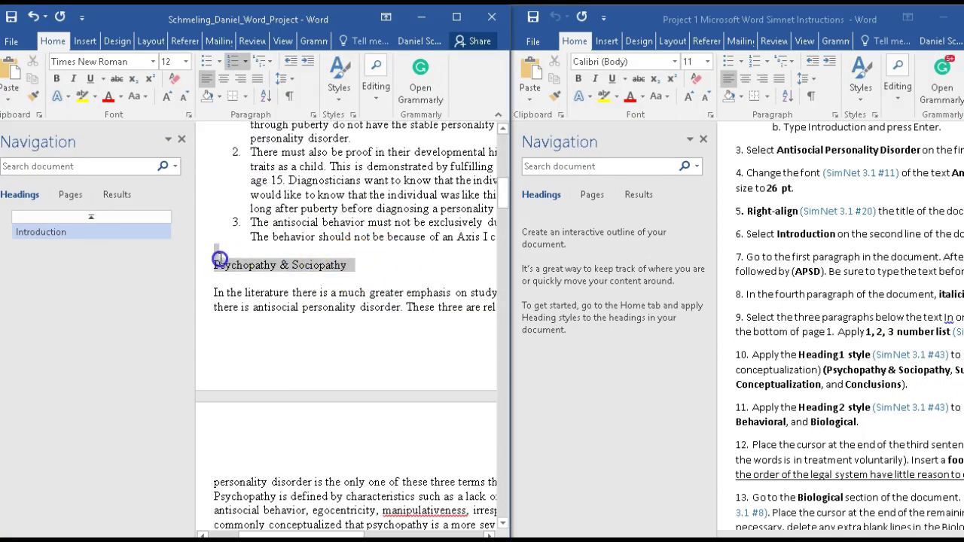
{"action": "left_click", "coordinate": [339, 85]}
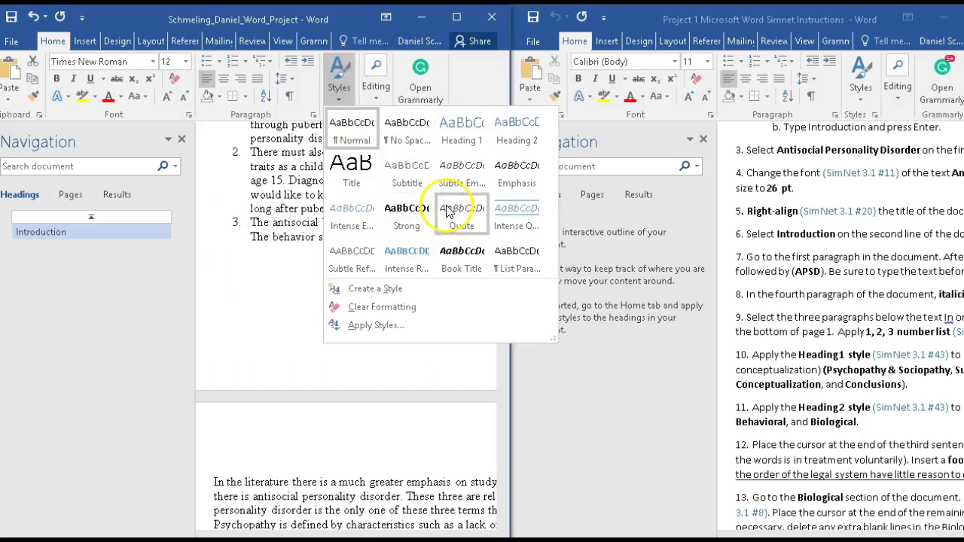
{"action": "left_click", "coordinate": [464, 133]}
- Check item 10 of the instructions for the main headings and apply the Heading 1 style to "Subtypes"
{"action": "scroll", "coordinate": [865, 396], "scroll_direction": "down", "scroll_amount": 1}
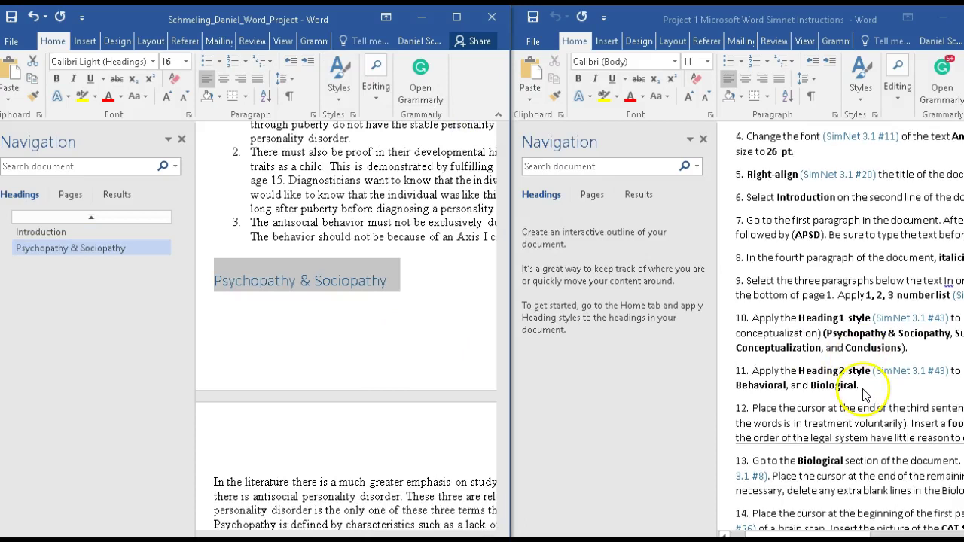
{"action": "left_click_drag", "start_coordinate": [858, 534], "coordinate": [898, 533]}
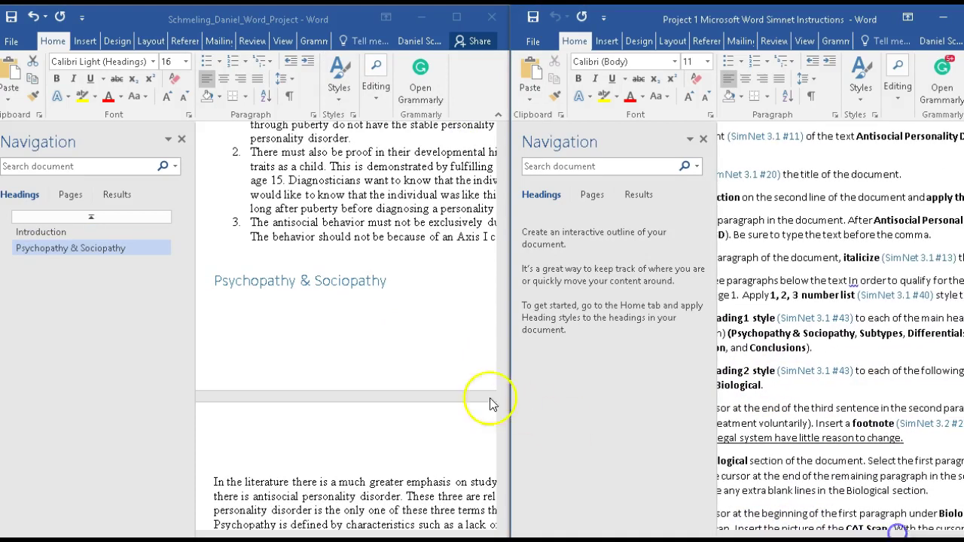
{"action": "scroll", "coordinate": [355, 361], "scroll_direction": "down", "scroll_amount": 5}
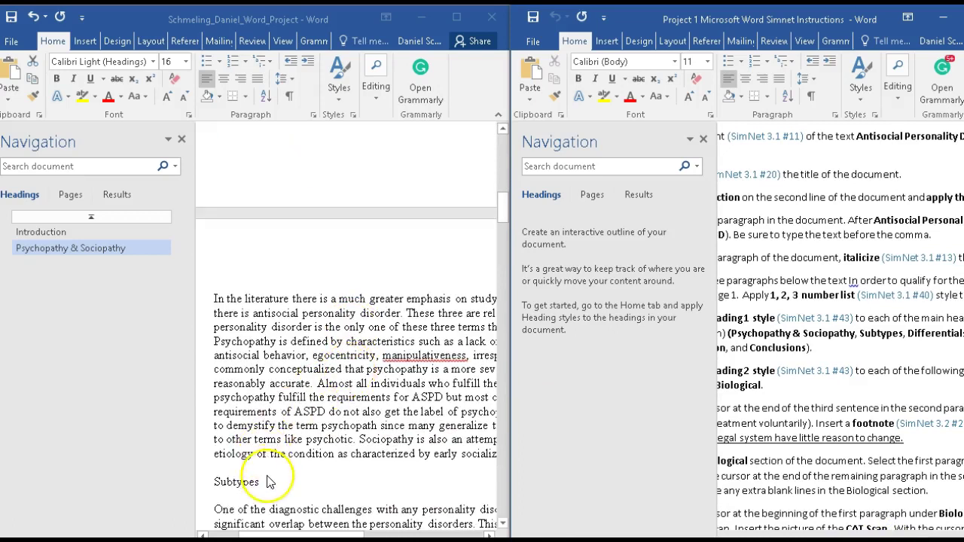
{"action": "left_click", "coordinate": [260, 482]}
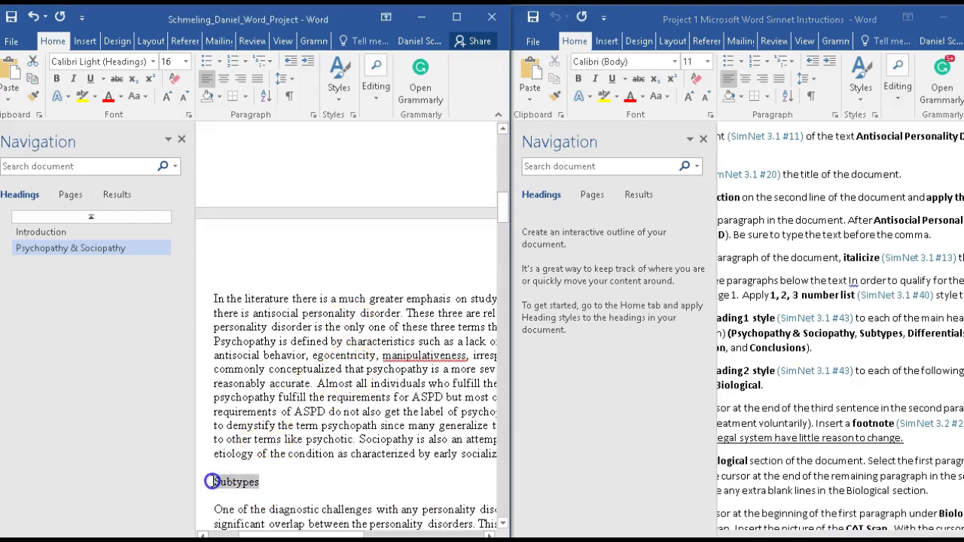
{"action": "left_click", "coordinate": [338, 104]}
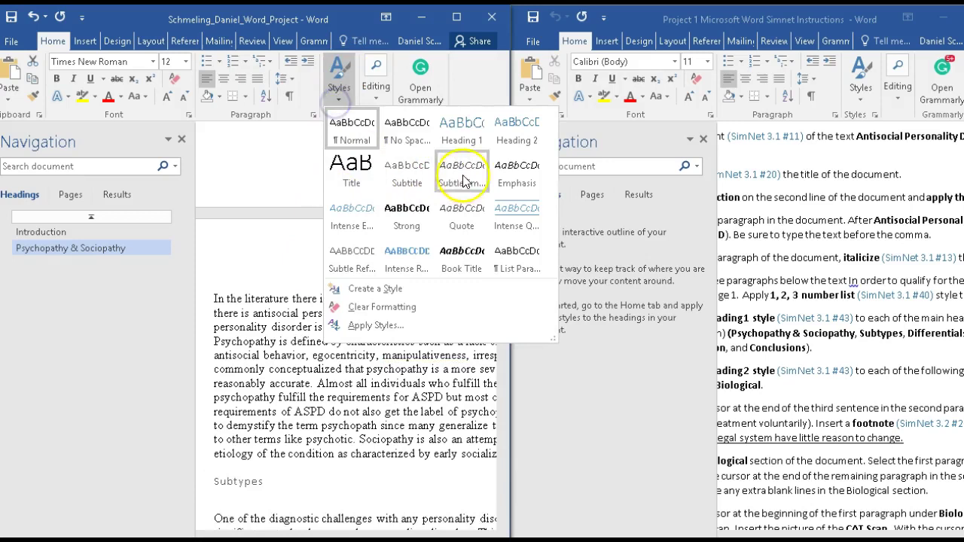
{"action": "left_click", "coordinate": [462, 129]}
- Apply the Heading 1 style to the "Differentials" heading below the list of subtypes
{"action": "left_click", "coordinate": [862, 409]}
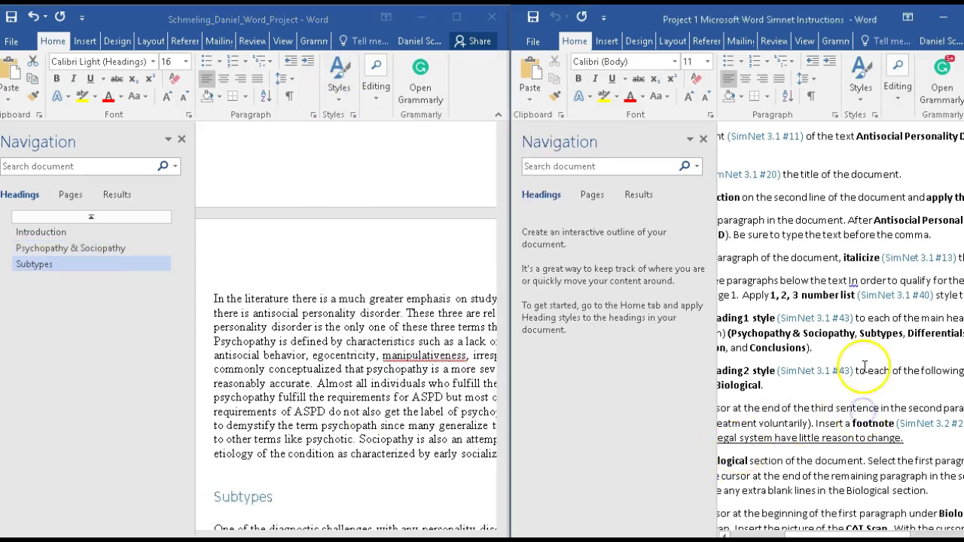
{"action": "scroll", "coordinate": [864, 367], "scroll_direction": "down", "scroll_amount": 1}
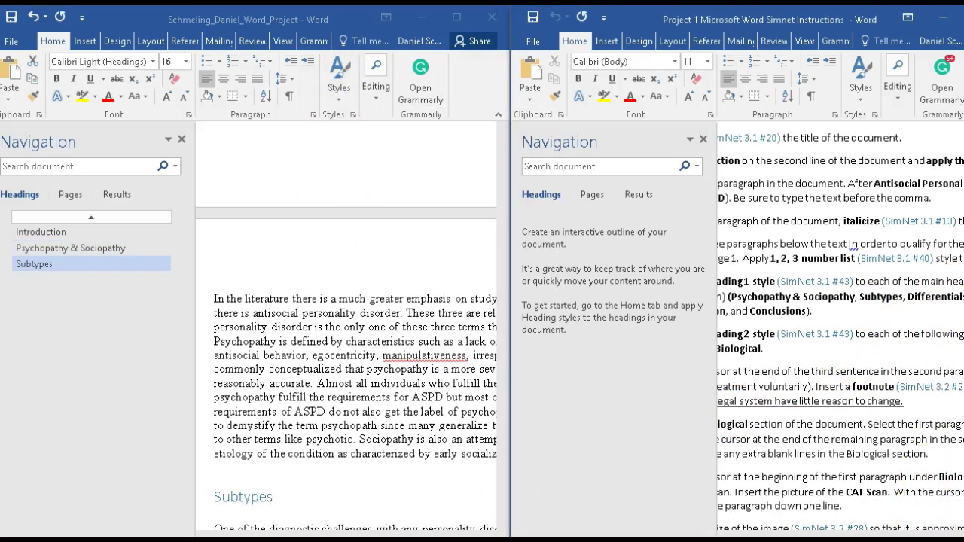
{"action": "scroll", "coordinate": [393, 450], "scroll_direction": "down", "scroll_amount": 5}
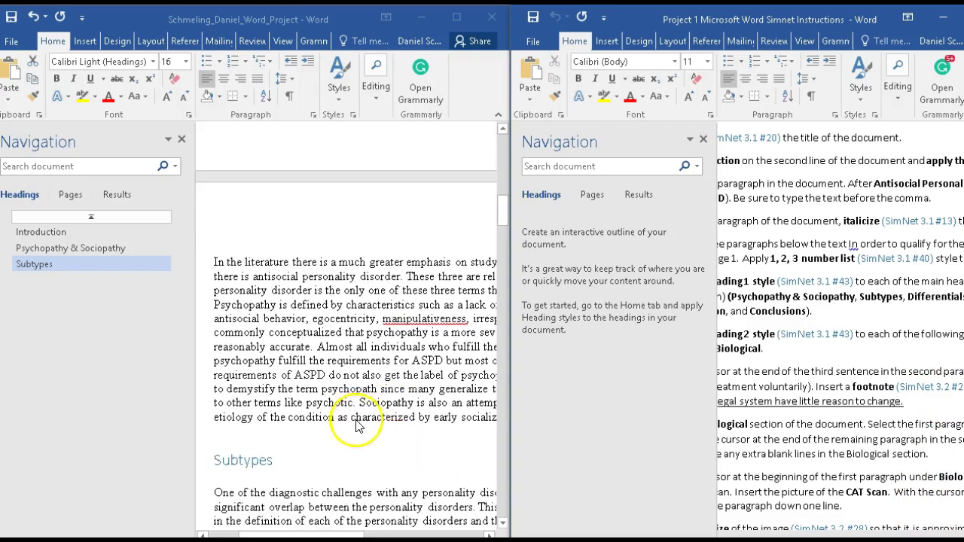
{"action": "scroll", "coordinate": [299, 427], "scroll_direction": "down", "scroll_amount": 8}
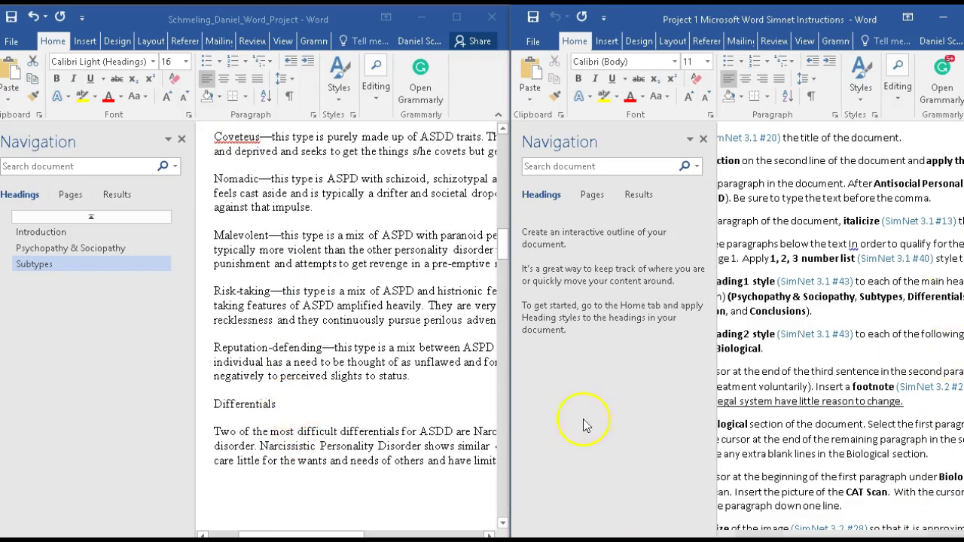
{"action": "left_click", "coordinate": [290, 401]}
{"action": "left_click", "coordinate": [279, 405]}
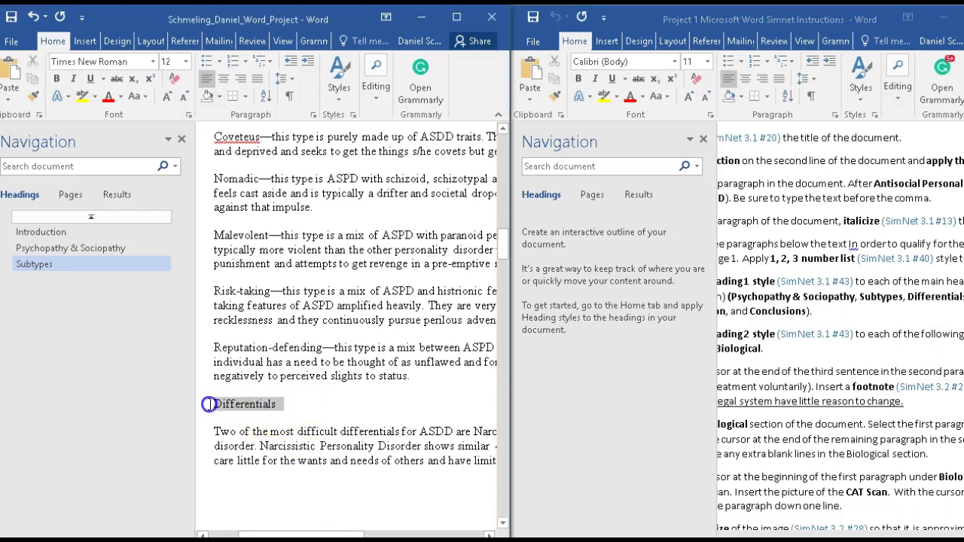
{"action": "left_click", "coordinate": [336, 97]}
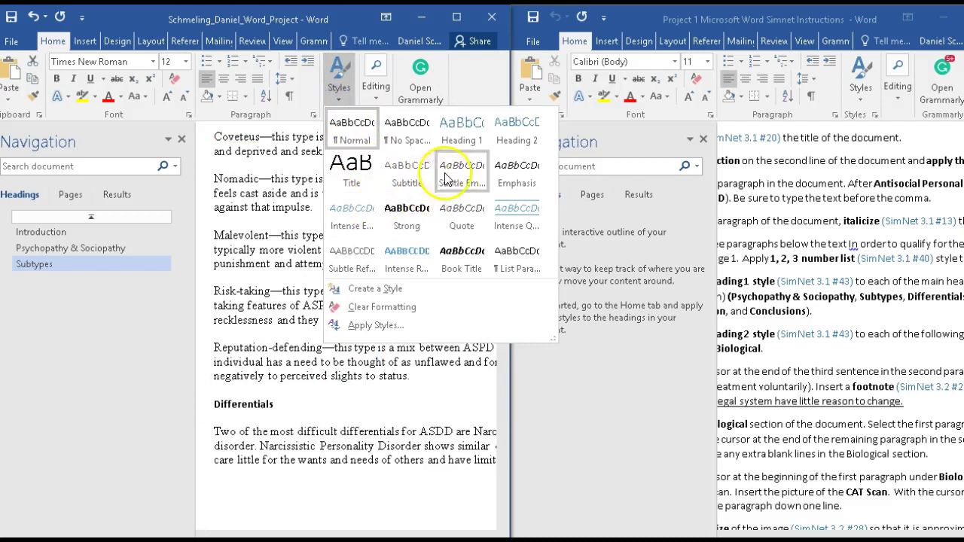
{"action": "left_click", "coordinate": [461, 132]}
- Check the next main heading in item 10 and apply the Heading 1 style to "Etiology"
{"action": "left_click", "coordinate": [886, 317]}
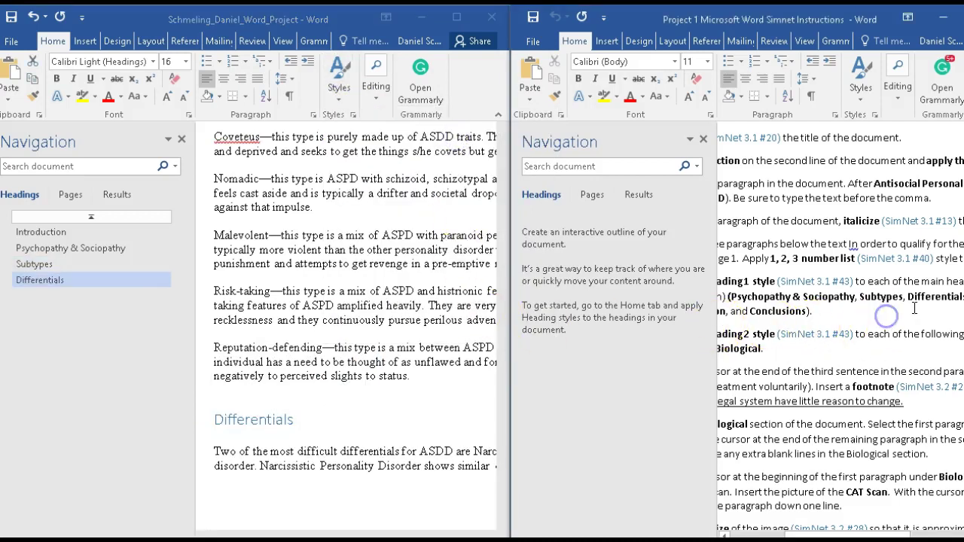
{"action": "scroll", "coordinate": [915, 316], "scroll_direction": "down", "scroll_amount": 2}
{"action": "scroll", "coordinate": [382, 417], "scroll_direction": "down", "scroll_amount": 2}
{"action": "scroll", "coordinate": [382, 416], "scroll_direction": "down", "scroll_amount": 12}
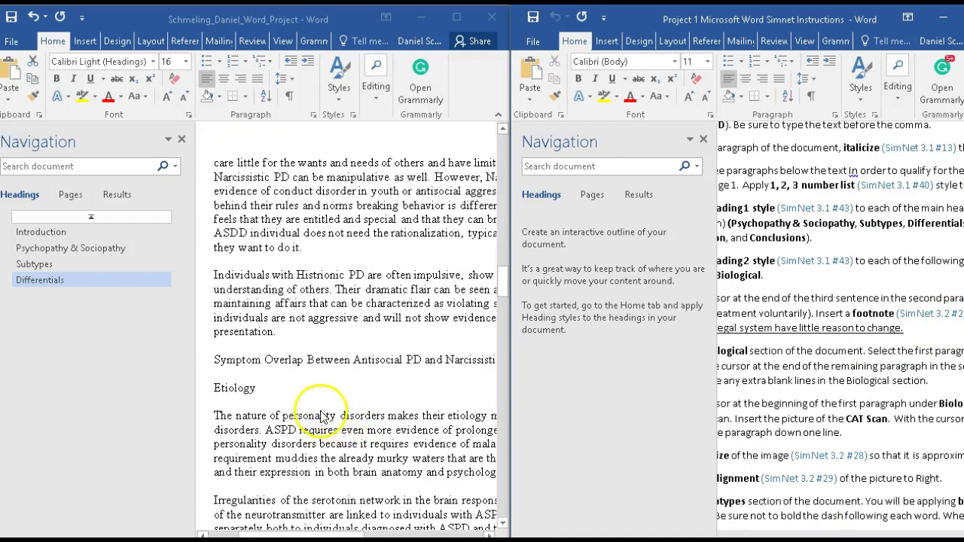
{"action": "left_click", "coordinate": [262, 392]}
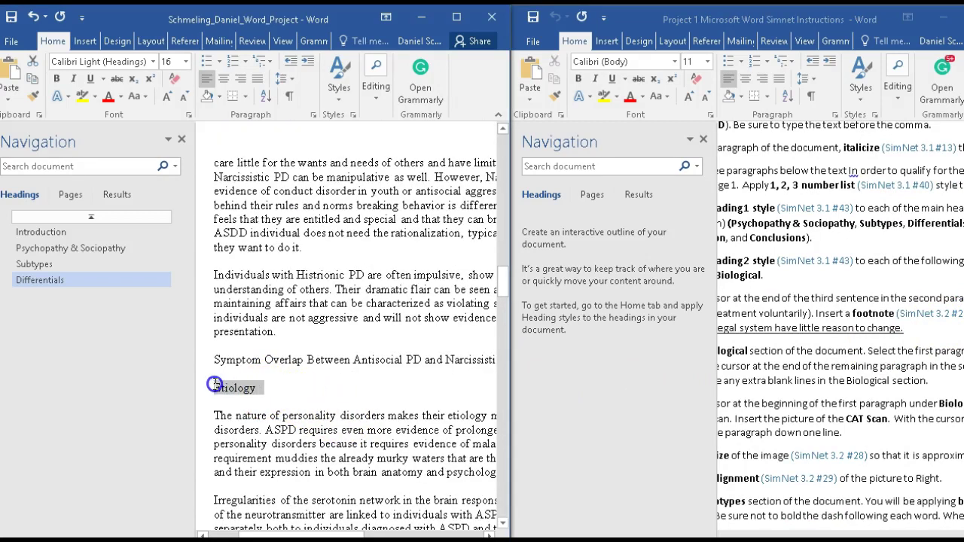
{"action": "left_click", "coordinate": [339, 89]}
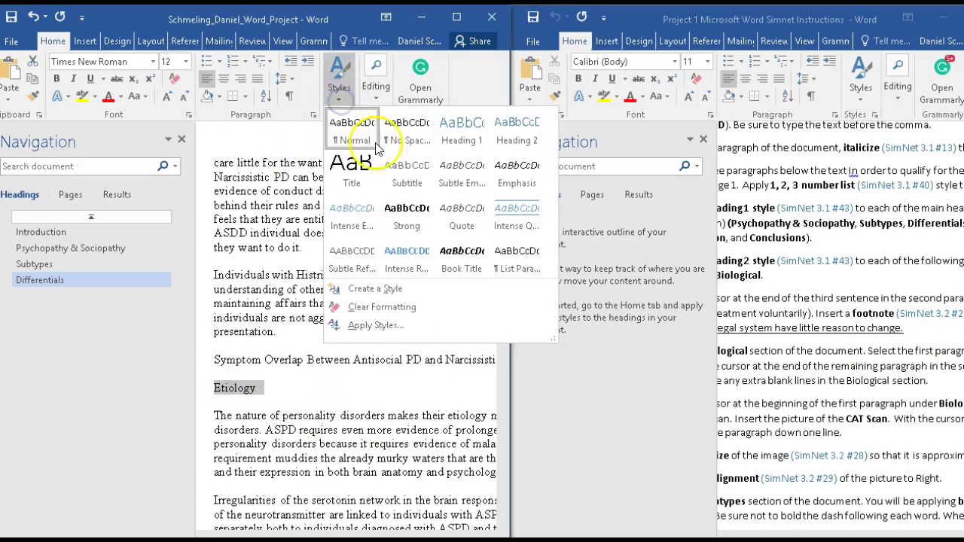
{"action": "left_click", "coordinate": [447, 137]}
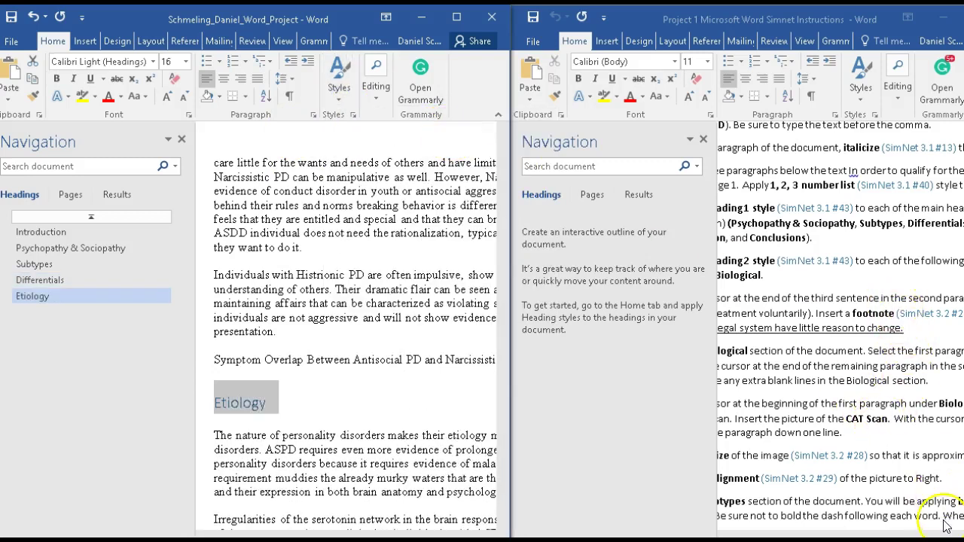
- Check item 10 of the instructions for the next main heading and apply the Heading 1 style to "Gender Disparity"
{"action": "double_click", "coordinate": [753, 19]}
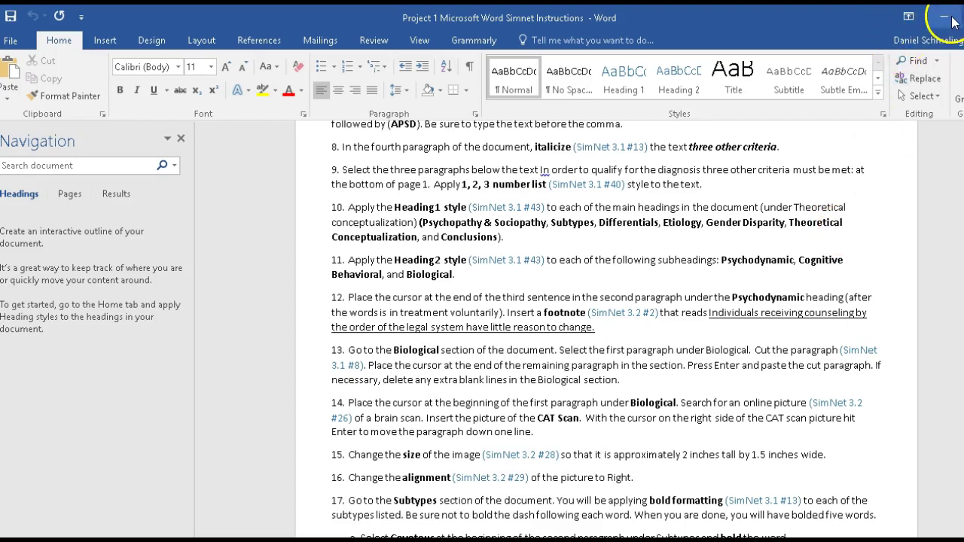
{"action": "left_click", "coordinate": [909, 16]}
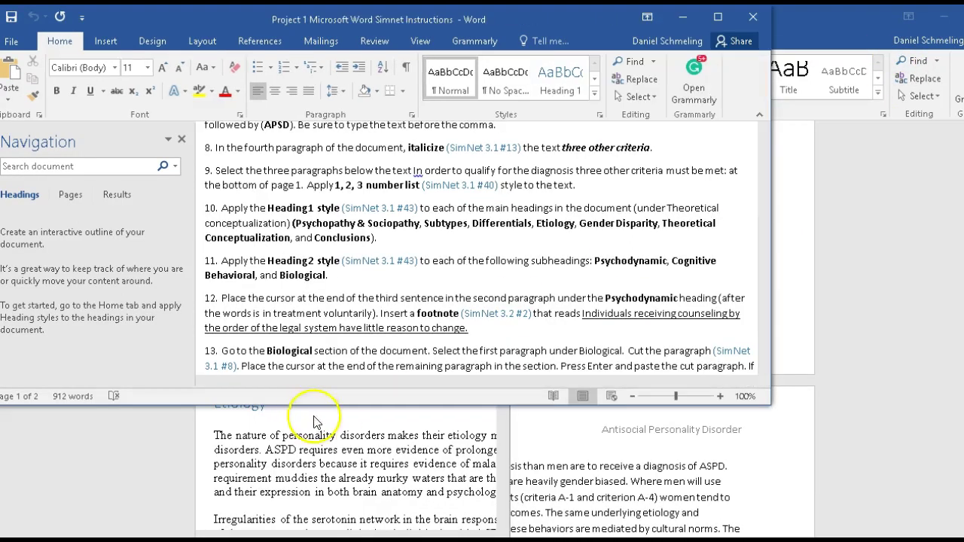
{"action": "left_click", "coordinate": [317, 424]}
{"action": "scroll", "coordinate": [345, 375], "scroll_direction": "down", "scroll_amount": 4}
{"action": "scroll", "coordinate": [345, 374], "scroll_direction": "down", "scroll_amount": 10}
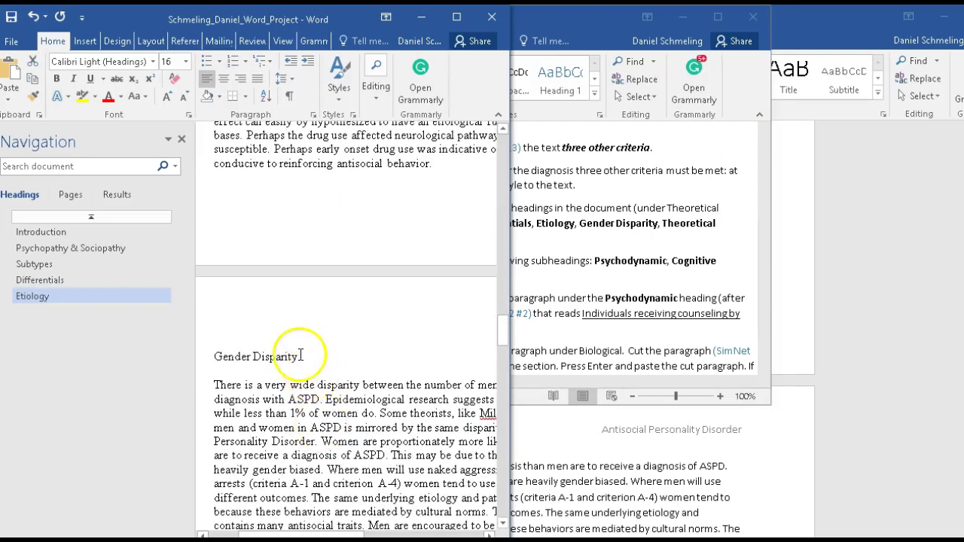
{"action": "left_click_drag", "start_coordinate": [300, 355], "coordinate": [214, 356]}
{"action": "left_click", "coordinate": [339, 92]}
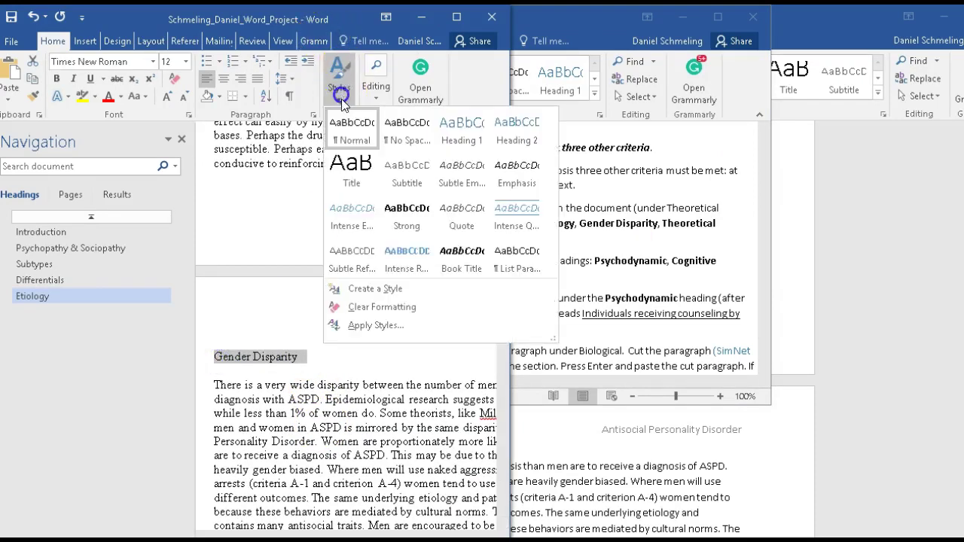
{"action": "left_click", "coordinate": [462, 129]}
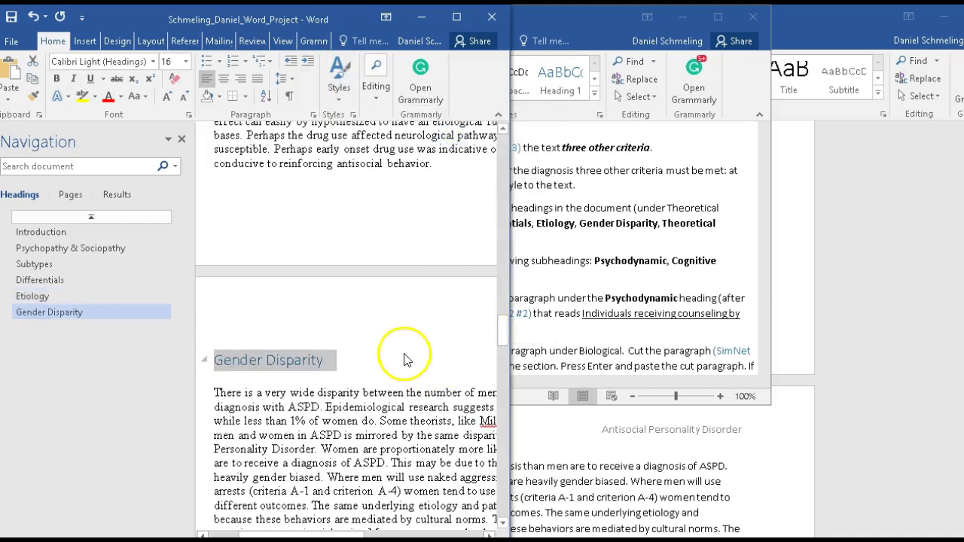
- Apply the Heading 1 style to the "Theoretical Conceptualization" heading in the project document
{"action": "left_click", "coordinate": [404, 360]}
{"action": "scroll", "coordinate": [366, 391], "scroll_direction": "down", "scroll_amount": 8}
{"action": "left_click_drag", "start_coordinate": [369, 279], "coordinate": [219, 274]}
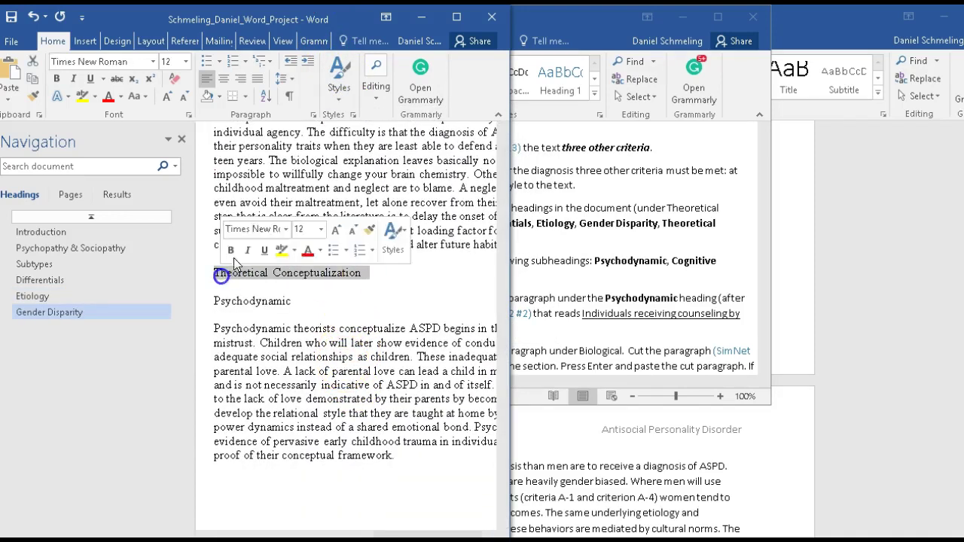
{"action": "left_click", "coordinate": [343, 82]}
{"action": "left_click", "coordinate": [461, 131]}
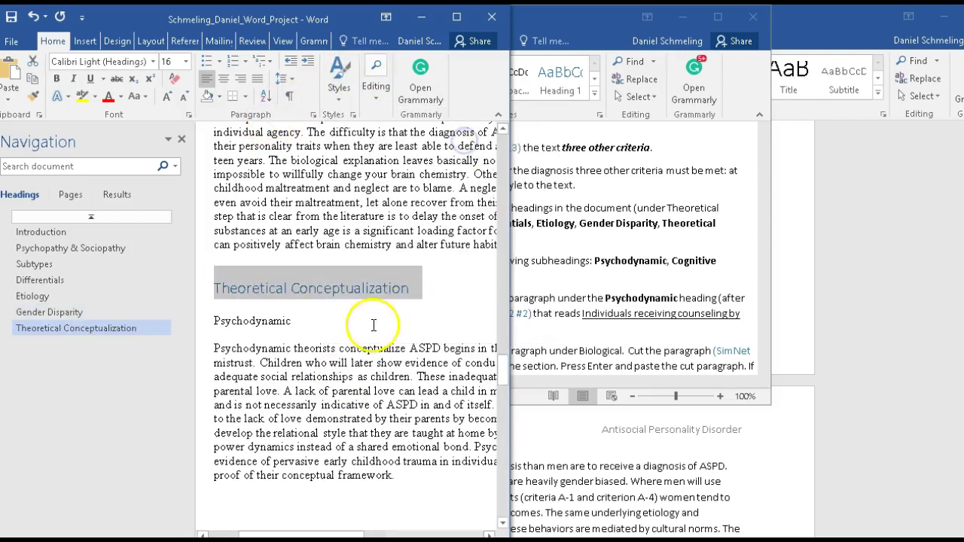
- Check item 10 for the last main heading and apply the Heading 1 style to "Conclusions"
{"action": "left_click", "coordinate": [614, 228]}
{"action": "left_click", "coordinate": [385, 422]}
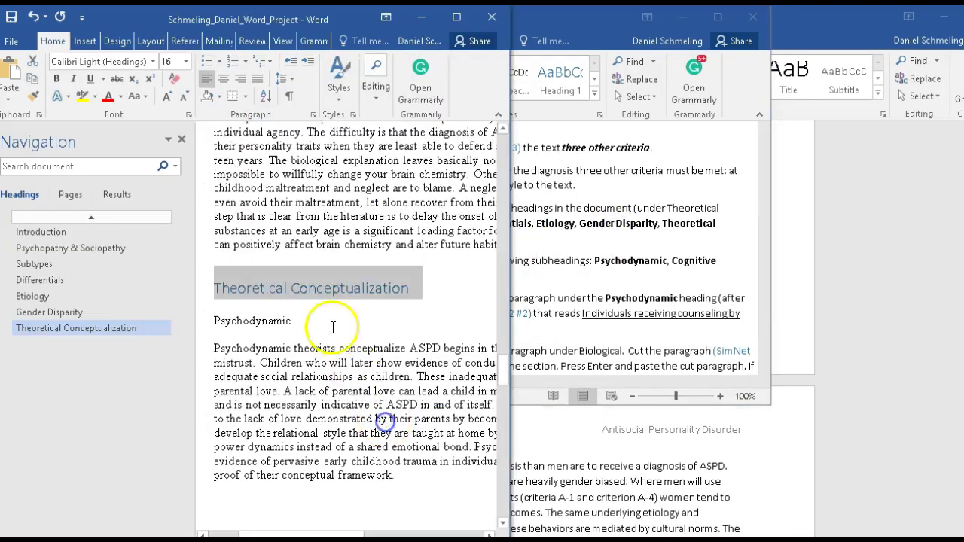
{"action": "scroll", "coordinate": [332, 327], "scroll_direction": "down", "scroll_amount": 10}
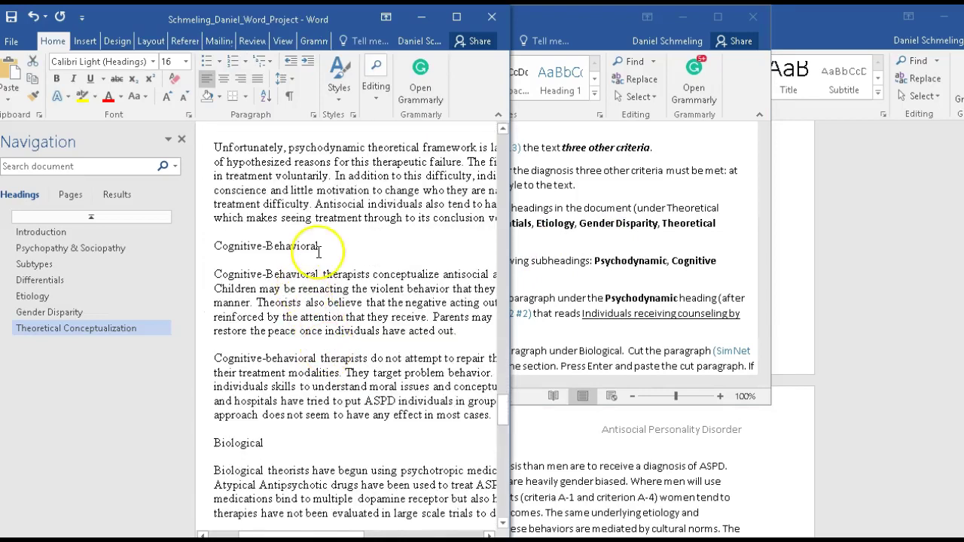
{"action": "left_click", "coordinate": [673, 235]}
{"action": "left_click", "coordinate": [369, 478]}
{"action": "scroll", "coordinate": [339, 324], "scroll_direction": "down", "scroll_amount": 6}
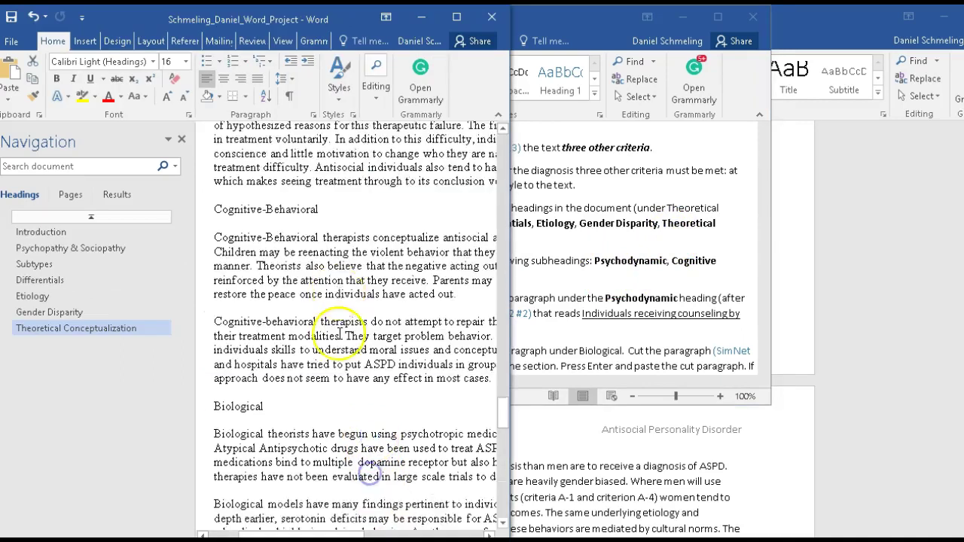
{"action": "scroll", "coordinate": [322, 326], "scroll_direction": "down", "scroll_amount": 3}
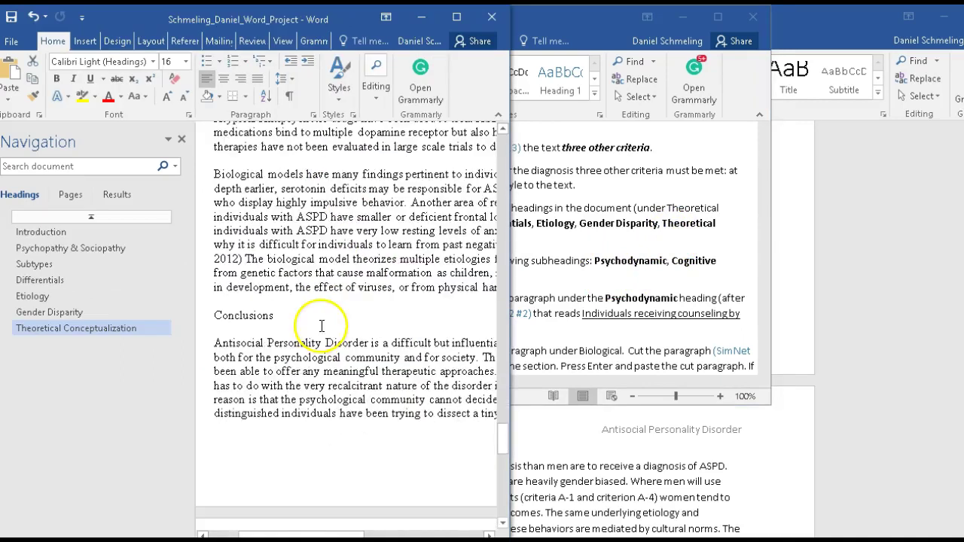
{"action": "double_click", "coordinate": [235, 315]}
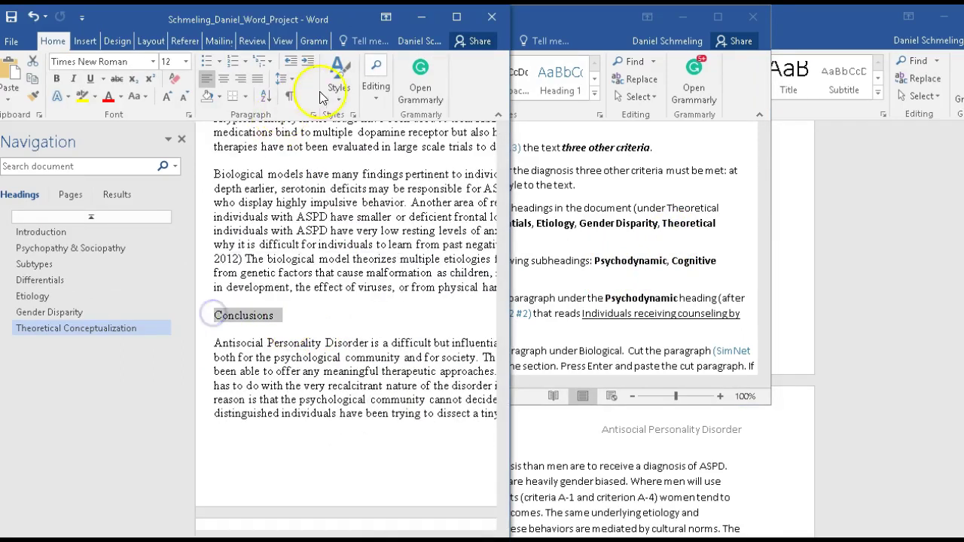
{"action": "left_click", "coordinate": [339, 83]}
{"action": "left_click", "coordinate": [444, 154]}
{"action": "left_click", "coordinate": [361, 300]}
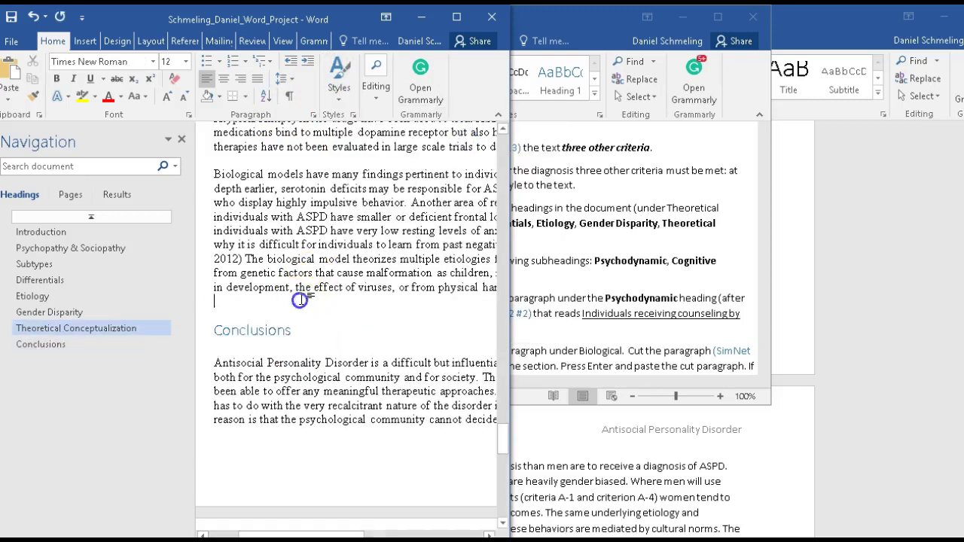
- Read item 11 of the instructions and look through the Theoretical Conceptualization section for the subheadings it lists
{"action": "scroll", "coordinate": [354, 301], "scroll_direction": "up", "scroll_amount": 4}
{"action": "left_click", "coordinate": [653, 250]}
{"action": "left_click", "coordinate": [331, 448]}
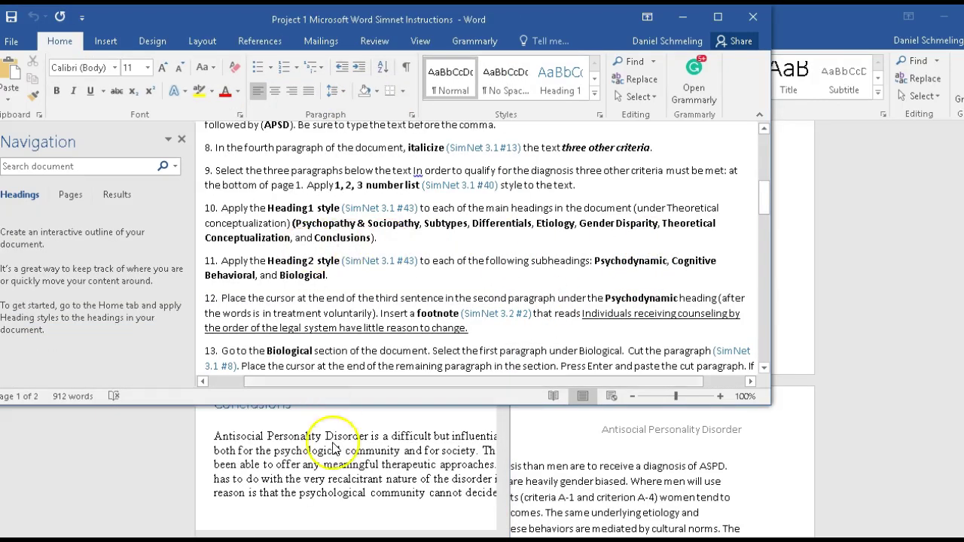
{"action": "scroll", "coordinate": [322, 299], "scroll_direction": "up", "scroll_amount": 2}
{"action": "scroll", "coordinate": [322, 299], "scroll_direction": "up", "scroll_amount": 5}
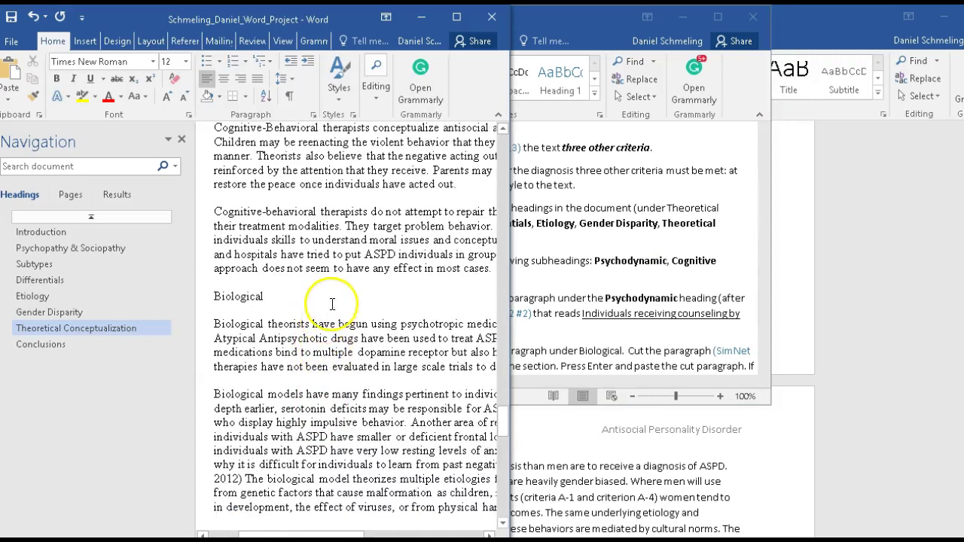
{"action": "scroll", "coordinate": [305, 254], "scroll_direction": "up", "scroll_amount": 7}
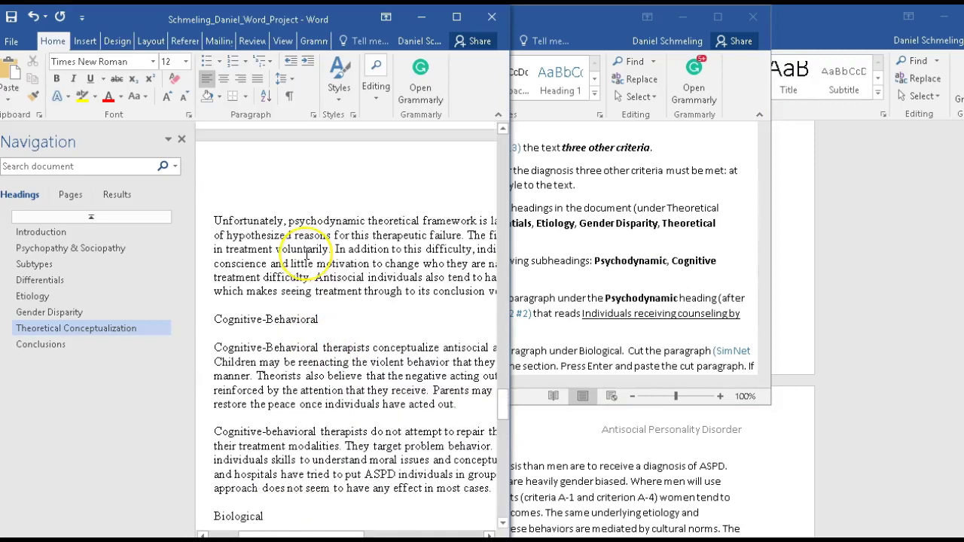
{"action": "scroll", "coordinate": [307, 255], "scroll_direction": "up", "scroll_amount": 5}
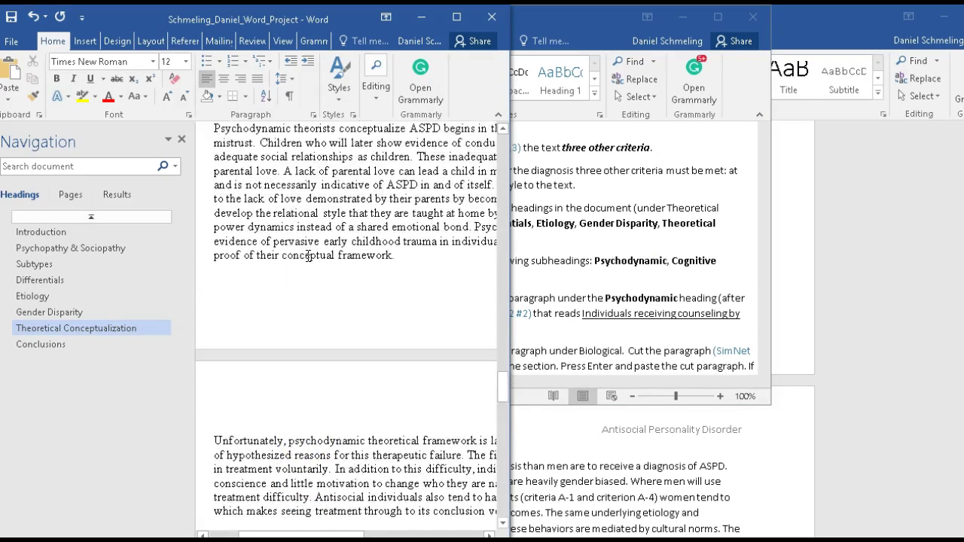
{"action": "left_click", "coordinate": [560, 243]}
{"action": "left_click", "coordinate": [383, 439]}
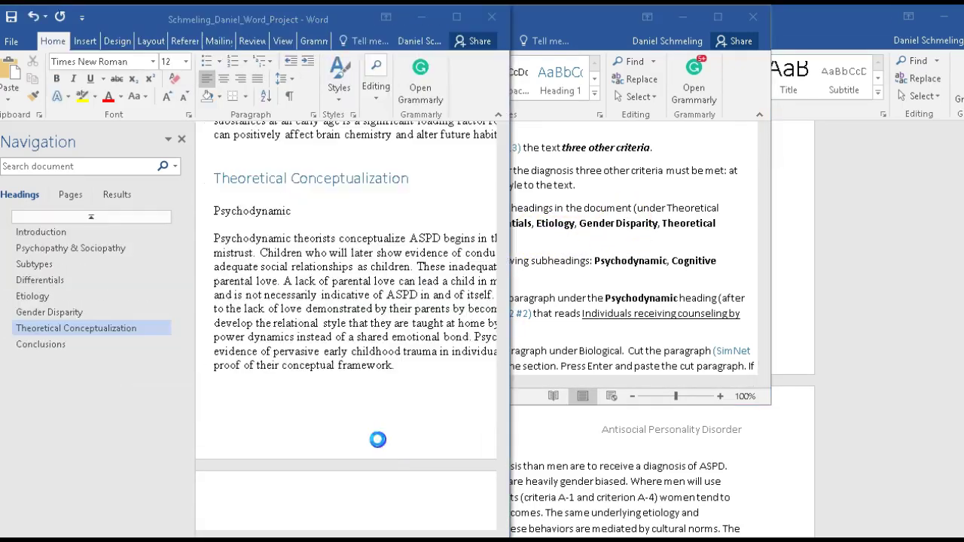
{"action": "left_click", "coordinate": [595, 222]}
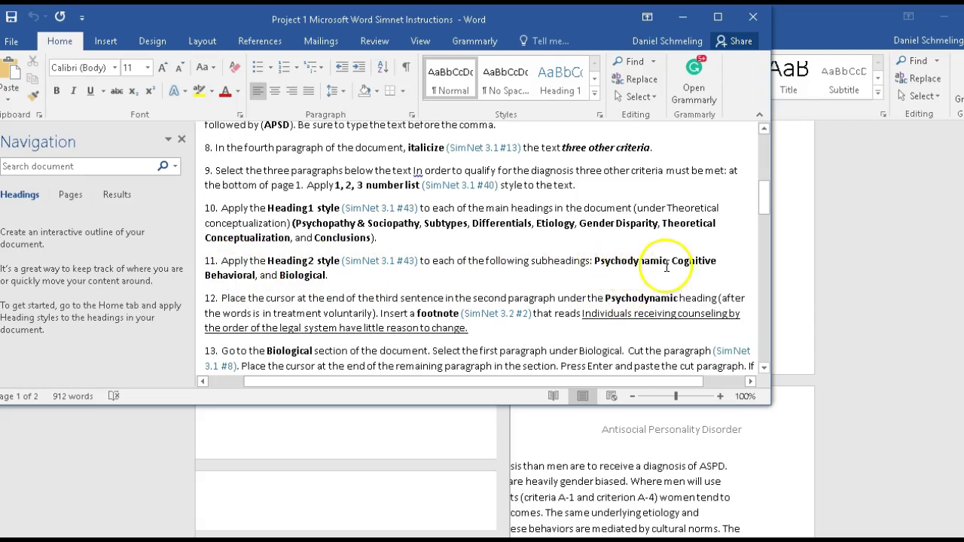
- Arrange the Simnet instructions window side by side with the project document
{"action": "left_click_drag", "start_coordinate": [533, 6], "coordinate": [961, 72]}
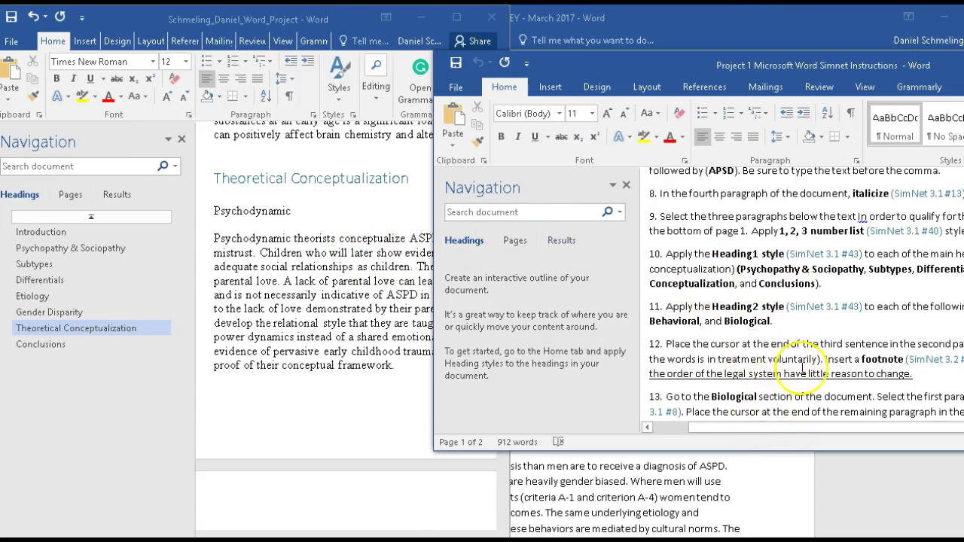
{"action": "left_click_drag", "start_coordinate": [862, 428], "coordinate": [931, 435]}
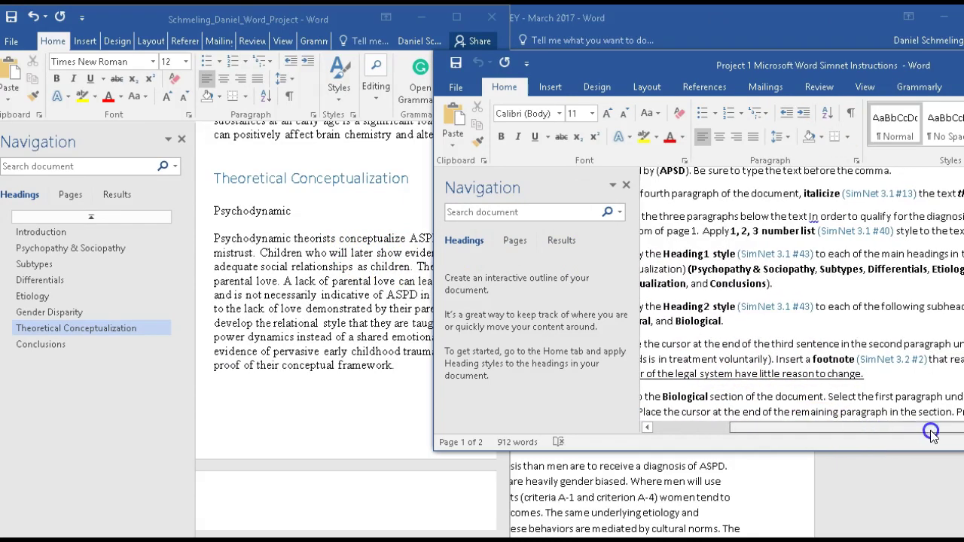
{"action": "left_click", "coordinate": [296, 213]}
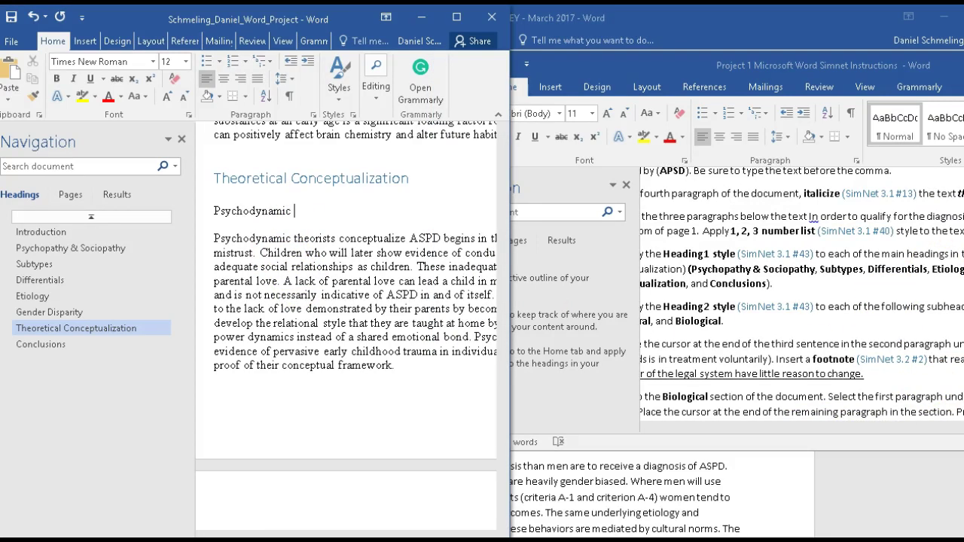
{"action": "key", "text": "alt+Tab"}
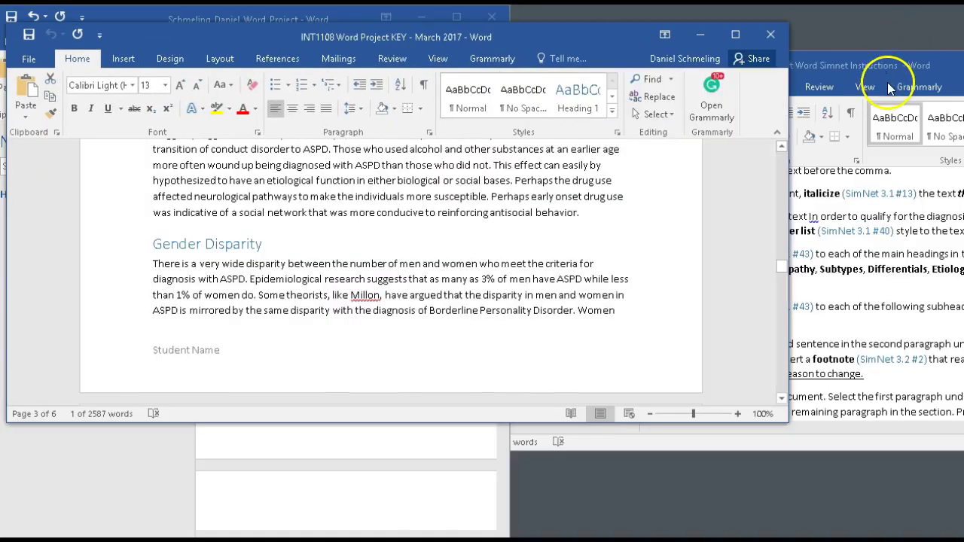
{"action": "left_click_drag", "start_coordinate": [919, 72], "coordinate": [542, 65]}
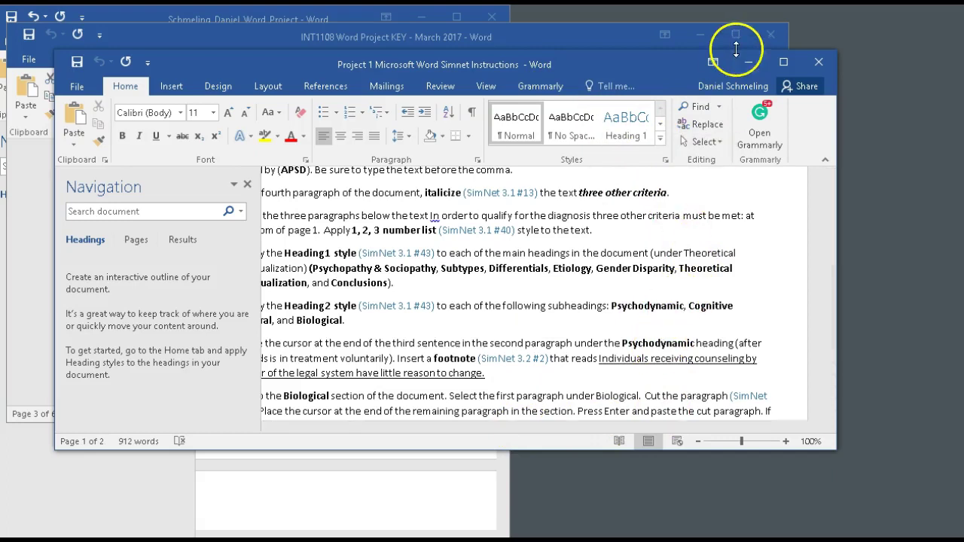
{"action": "left_click_drag", "start_coordinate": [615, 62], "coordinate": [963, 68]}
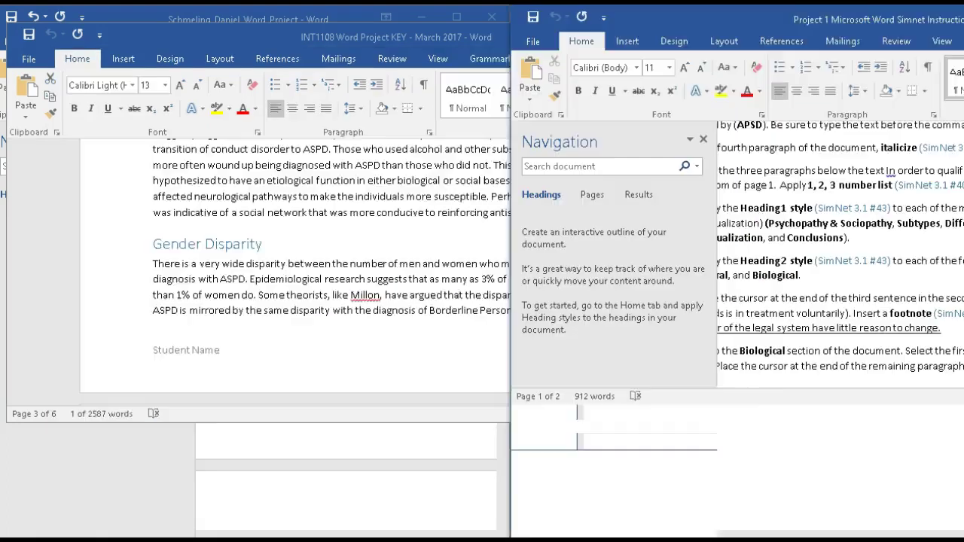
- Apply the Heading 2 style to the "Psychodynamic" subheading under Theoretical Conceptualization
{"action": "left_click", "coordinate": [283, 129]}
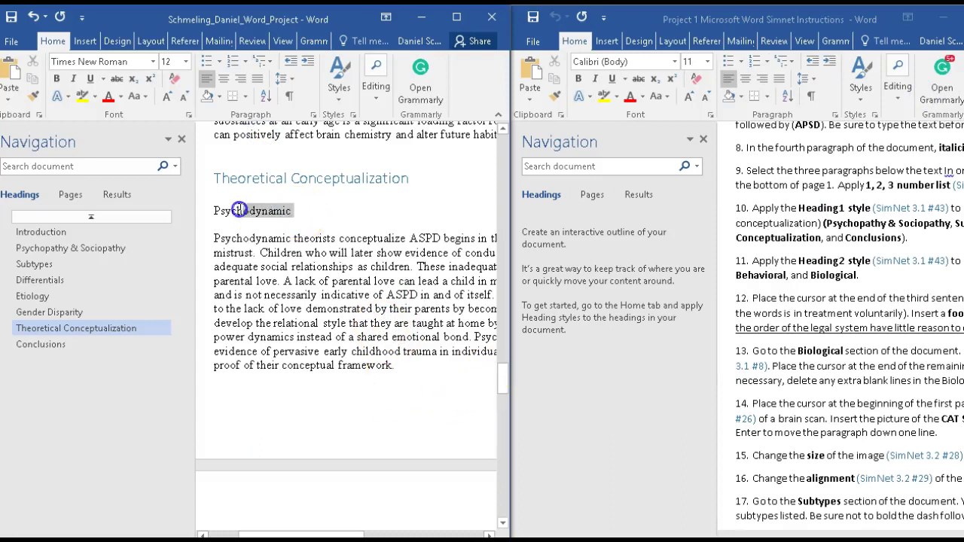
{"action": "left_click", "coordinate": [340, 100]}
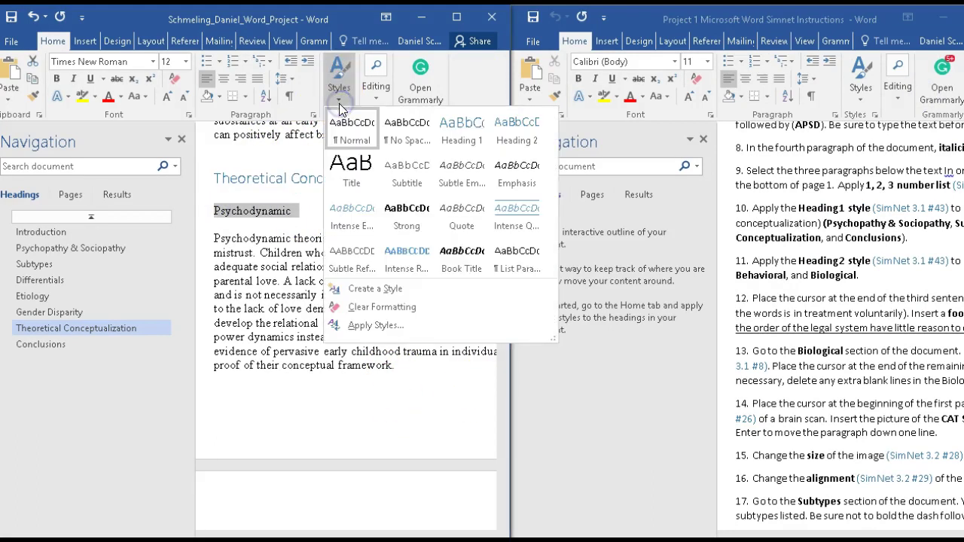
{"action": "left_click", "coordinate": [517, 129]}
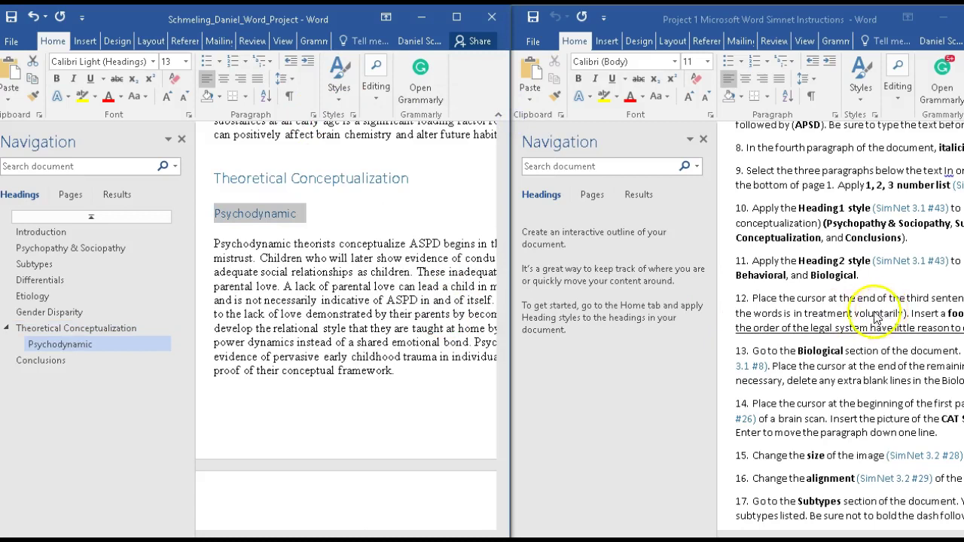
- Check item 11 for the next subheading and apply the Heading 2 style to "Cognitive-Behavioral"
{"action": "left_click", "coordinate": [886, 533]}
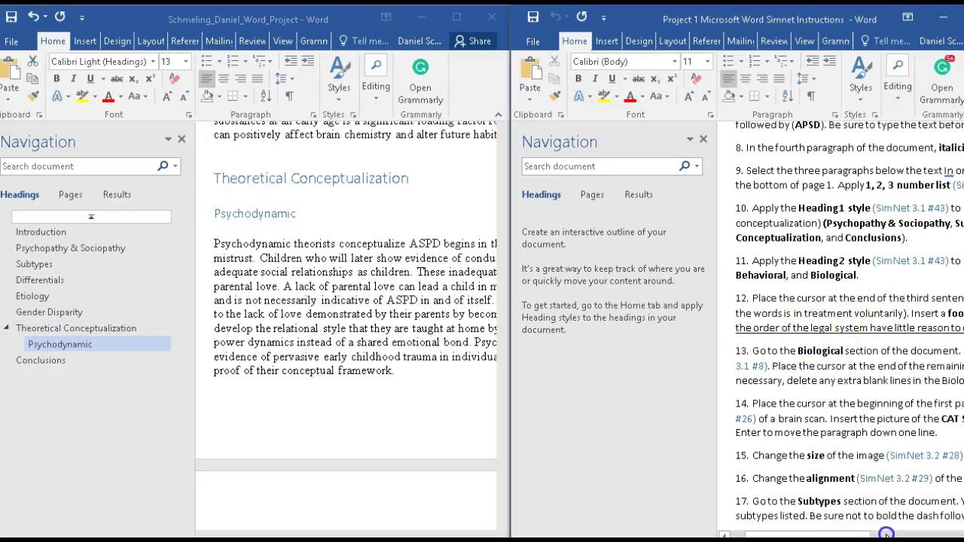
{"action": "left_click_drag", "start_coordinate": [889, 533], "coordinate": [794, 534]}
{"action": "left_click", "coordinate": [310, 277]}
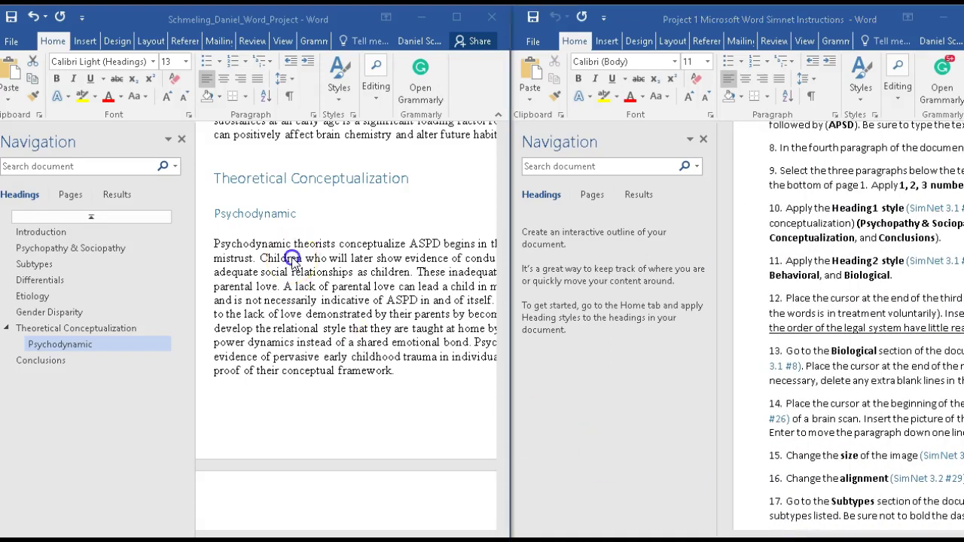
{"action": "scroll", "coordinate": [298, 302], "scroll_direction": "down", "scroll_amount": 8}
{"action": "left_click_drag", "start_coordinate": [322, 333], "coordinate": [213, 334]}
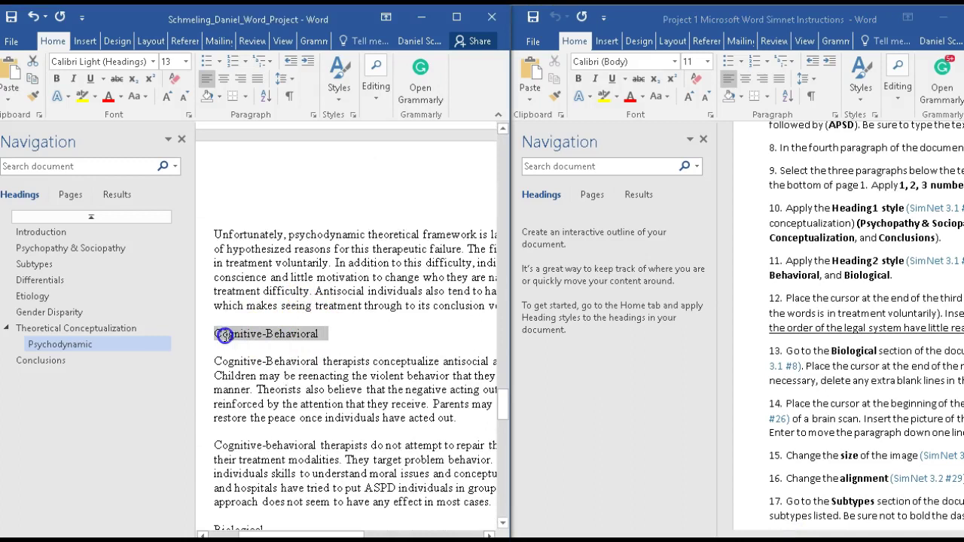
{"action": "left_click", "coordinate": [340, 96]}
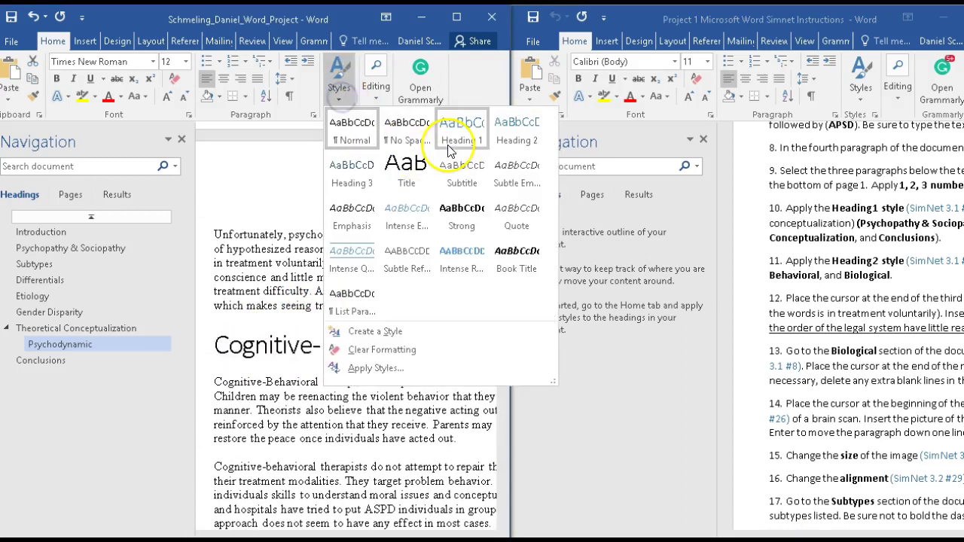
{"action": "left_click", "coordinate": [503, 141]}
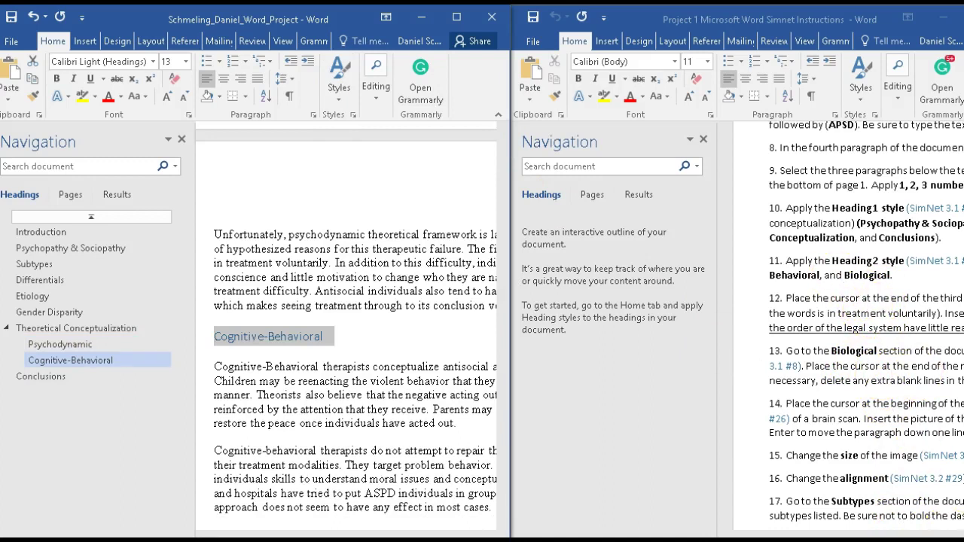
- Apply the Heading 2 style to the "Biological" subheading under Theoretical Conceptualization in the project document
{"action": "left_click", "coordinate": [924, 537]}
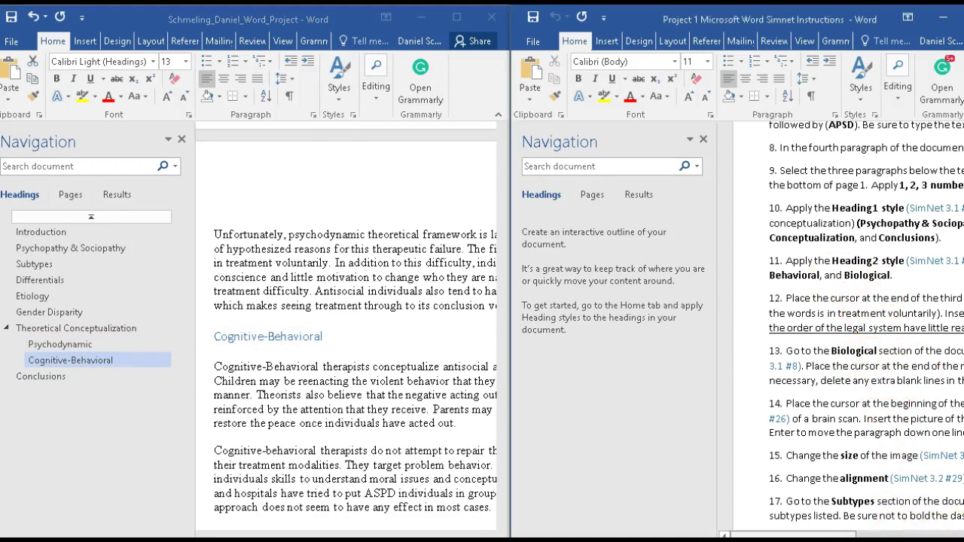
{"action": "scroll", "coordinate": [841, 329], "scroll_direction": "down", "scroll_amount": 10}
{"action": "scroll", "coordinate": [841, 329], "scroll_direction": "up", "scroll_amount": 10}
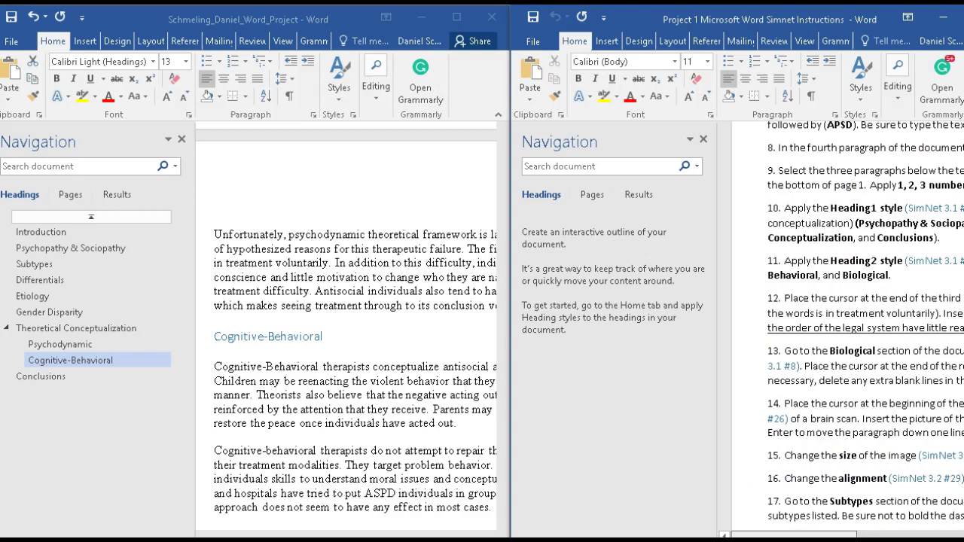
{"action": "triple_click", "coordinate": [268, 337]}
{"action": "scroll", "coordinate": [300, 349], "scroll_direction": "down", "scroll_amount": 3}
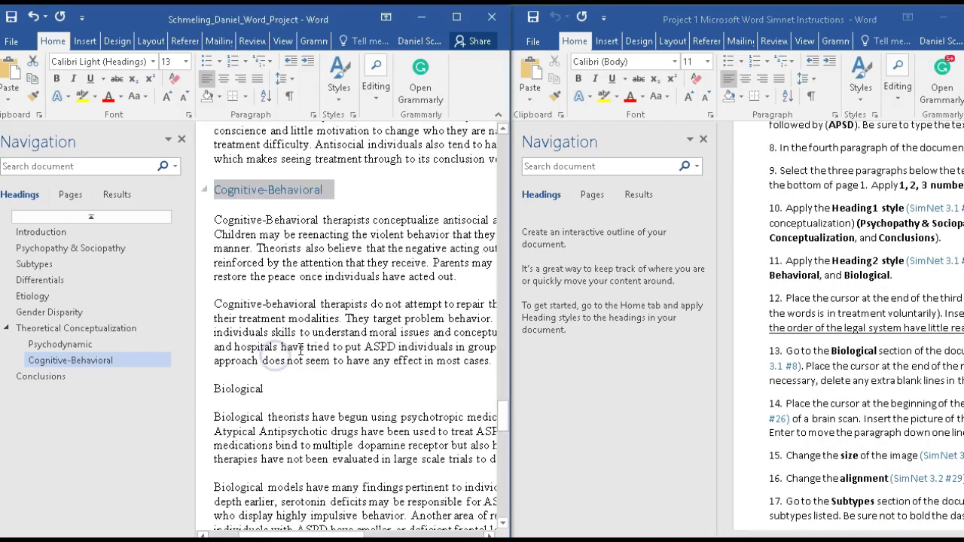
{"action": "triple_click", "coordinate": [280, 380]}
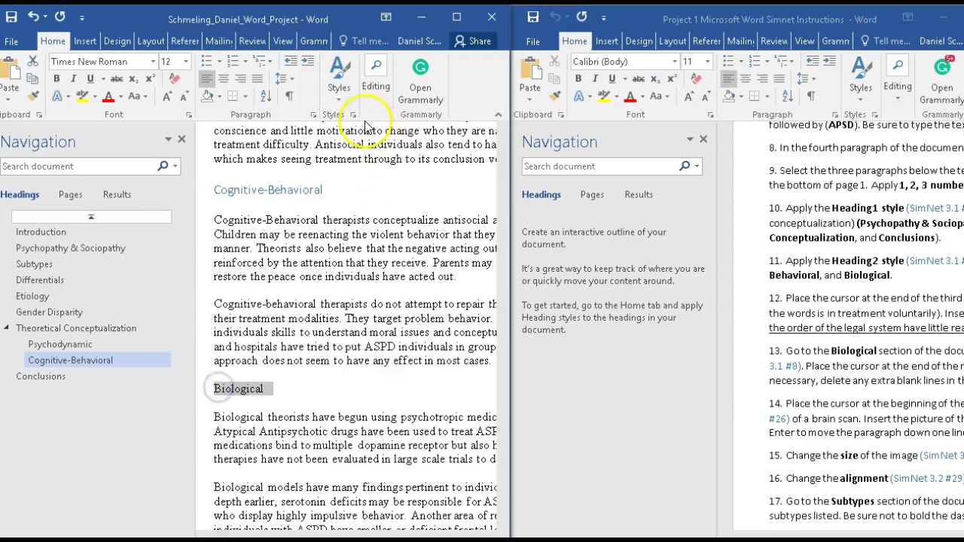
{"action": "left_click", "coordinate": [333, 102]}
{"action": "left_click", "coordinate": [517, 130]}
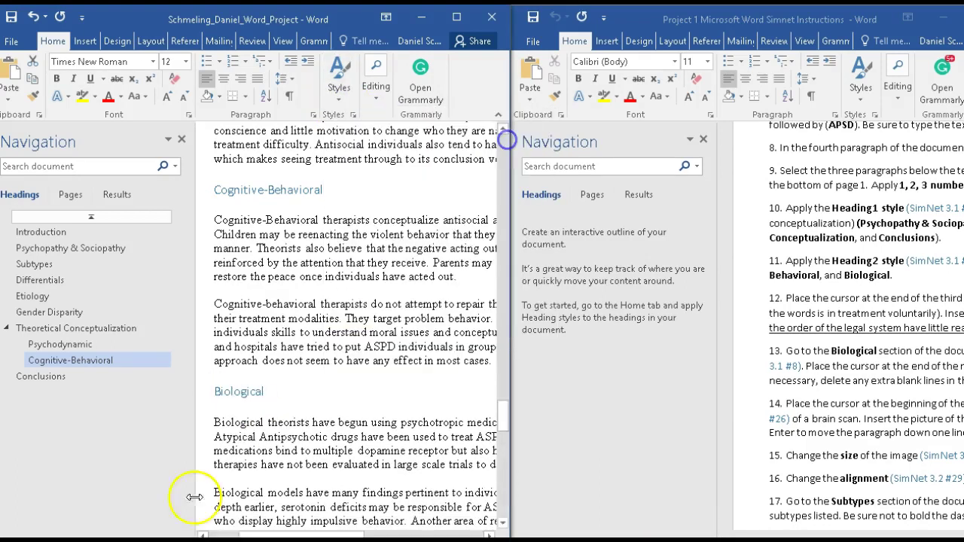
- Copy the underlined footnote sentence from item 12 of the Simnet instructions, "Individuals receiving counseling by the order of the legal system have little reason to change."
{"action": "key", "text": "alt+Tab"}
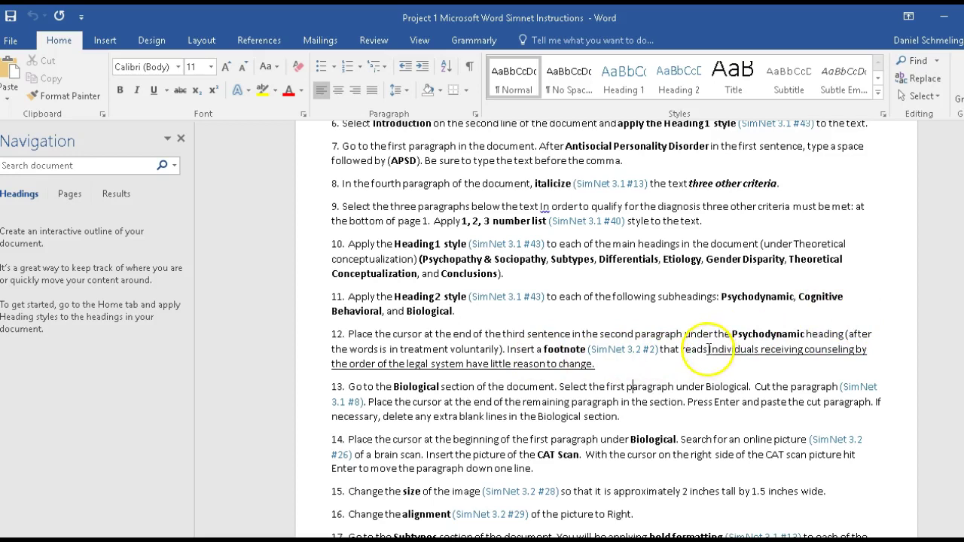
{"action": "left_click_drag", "start_coordinate": [681, 350], "coordinate": [774, 366]}
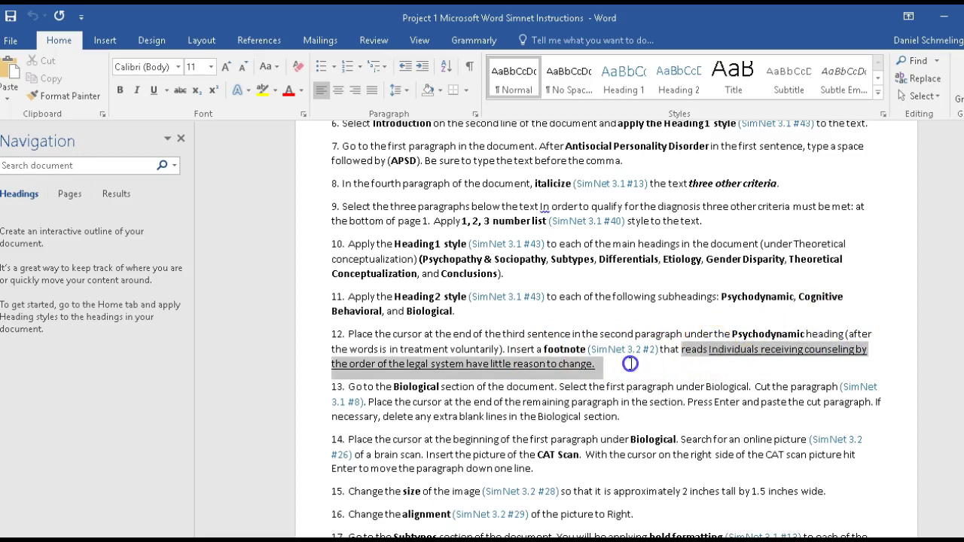
{"action": "right_click", "coordinate": [576, 368]}
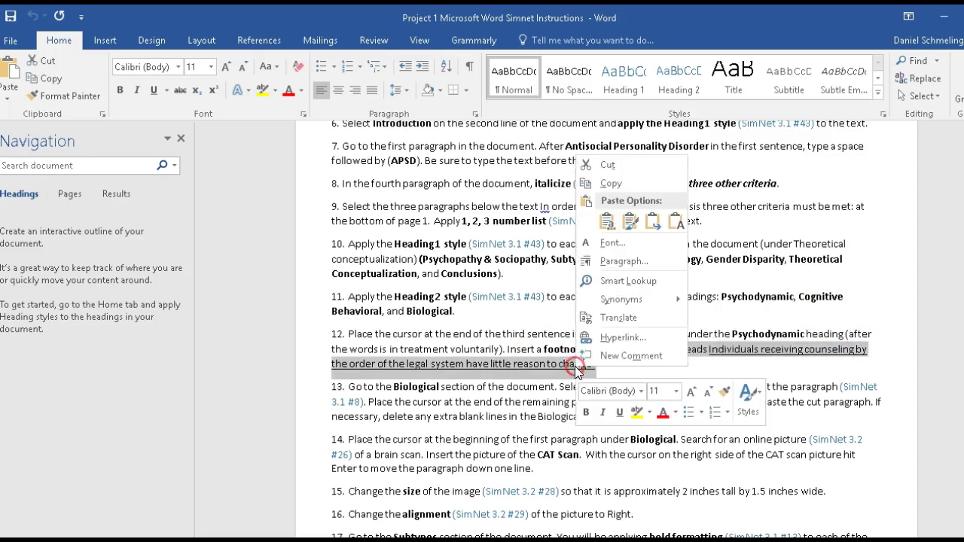
{"action": "left_click", "coordinate": [616, 188]}
{"action": "left_click", "coordinate": [681, 355]}
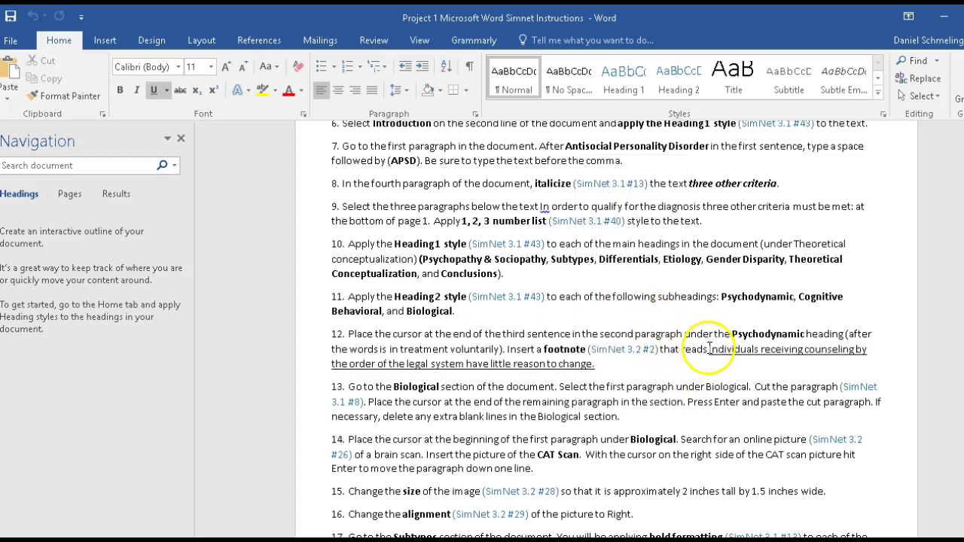
{"action": "left_click_drag", "start_coordinate": [800, 357], "coordinate": [834, 366]}
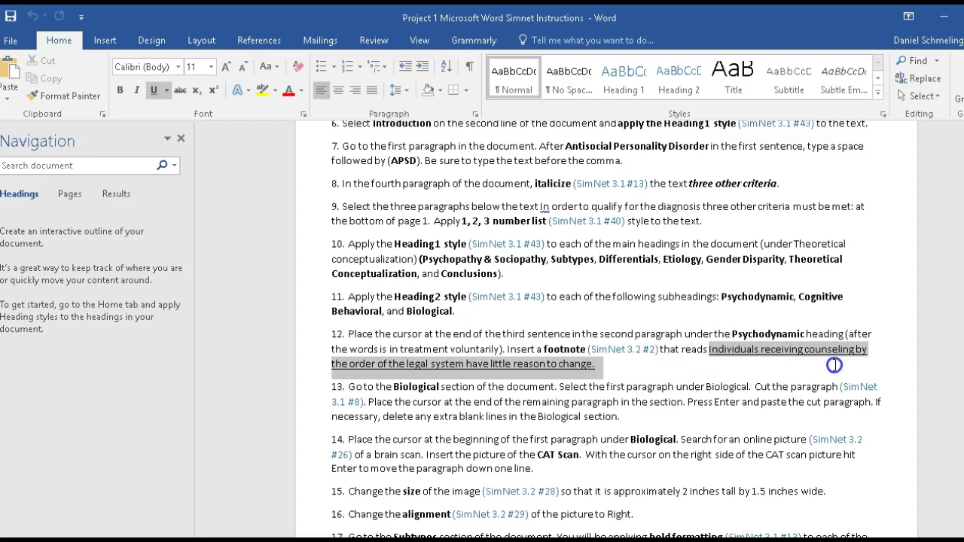
{"action": "right_click", "coordinate": [830, 361]}
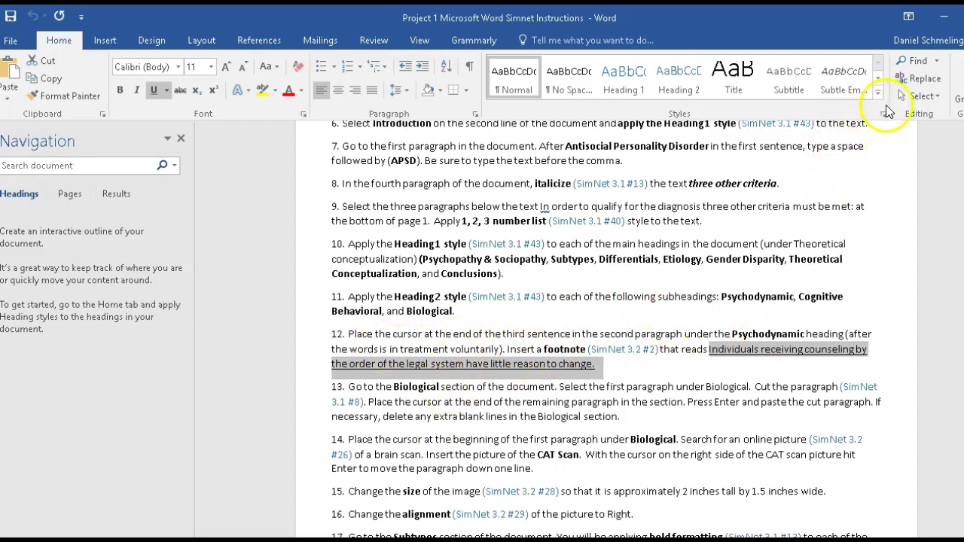
- Insert an endnote after "in treatment voluntarily." in the second Psychodynamic paragraph of the project document and paste the copied sentence into it
{"action": "left_click", "coordinate": [945, 18]}
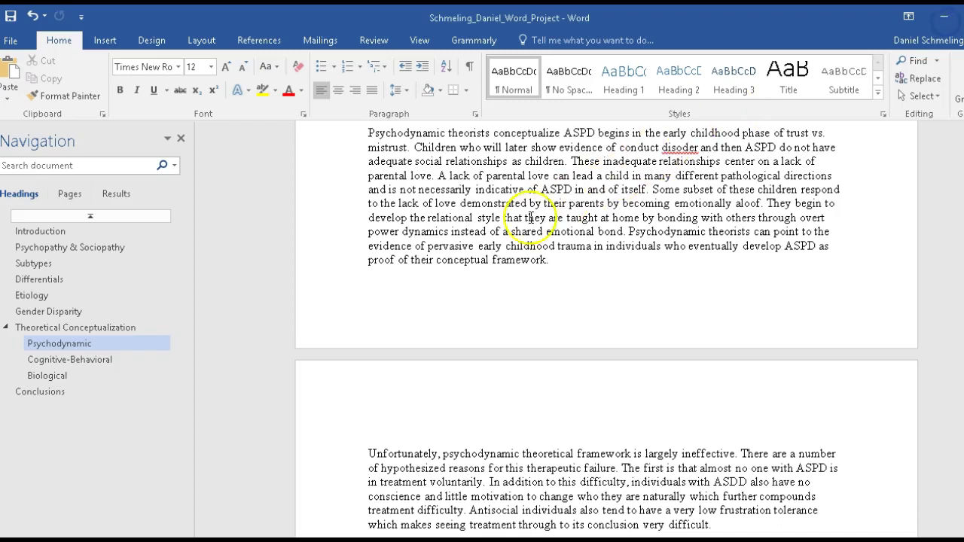
{"action": "scroll", "coordinate": [478, 400], "scroll_direction": "up", "scroll_amount": 3}
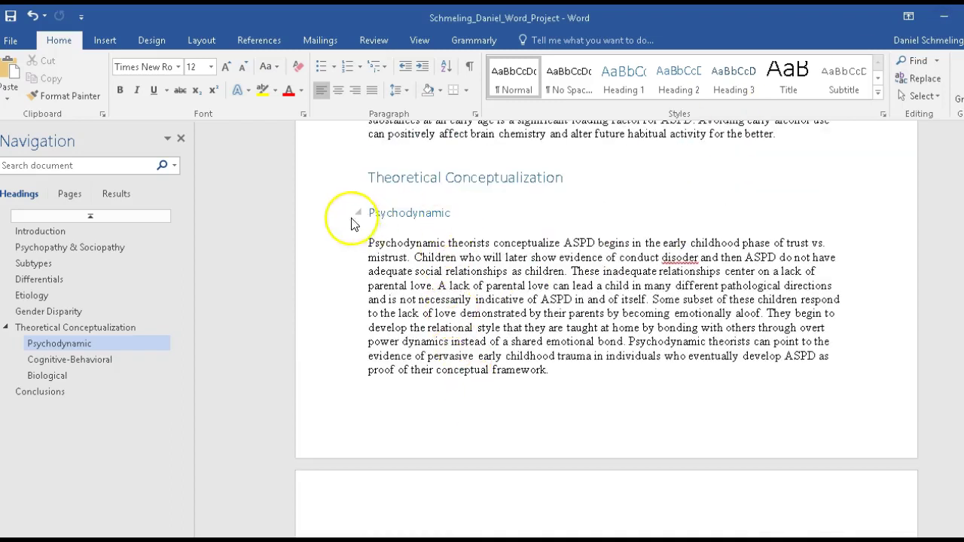
{"action": "scroll", "coordinate": [427, 246], "scroll_direction": "down", "scroll_amount": 2}
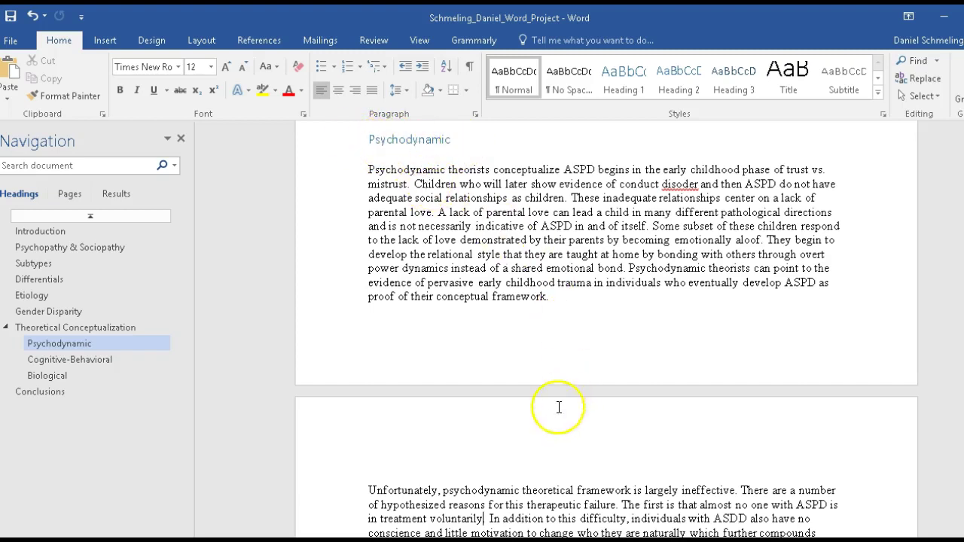
{"action": "scroll", "coordinate": [508, 500], "scroll_direction": "down", "scroll_amount": 2}
{"action": "scroll", "coordinate": [513, 502], "scroll_direction": "down", "scroll_amount": 1}
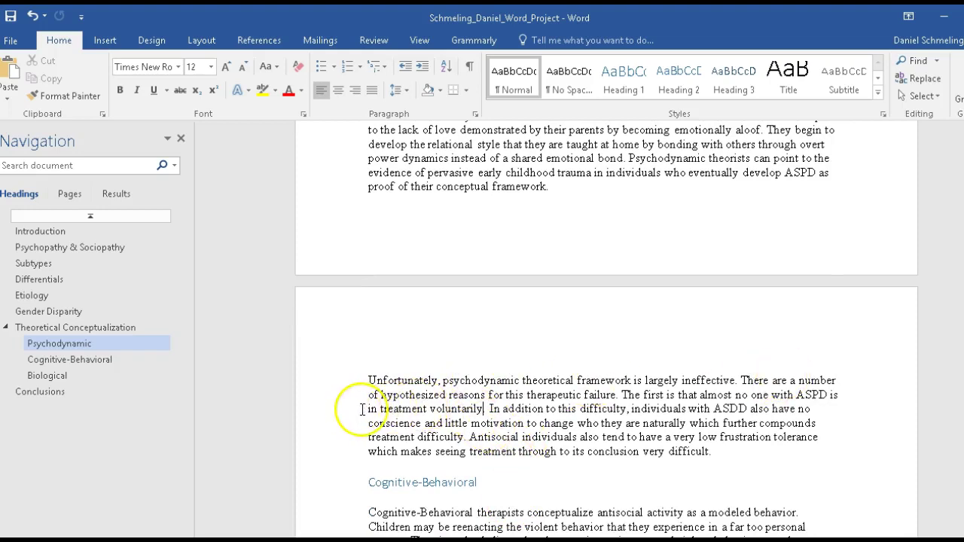
{"action": "left_click_drag", "start_coordinate": [366, 409], "coordinate": [467, 422]}
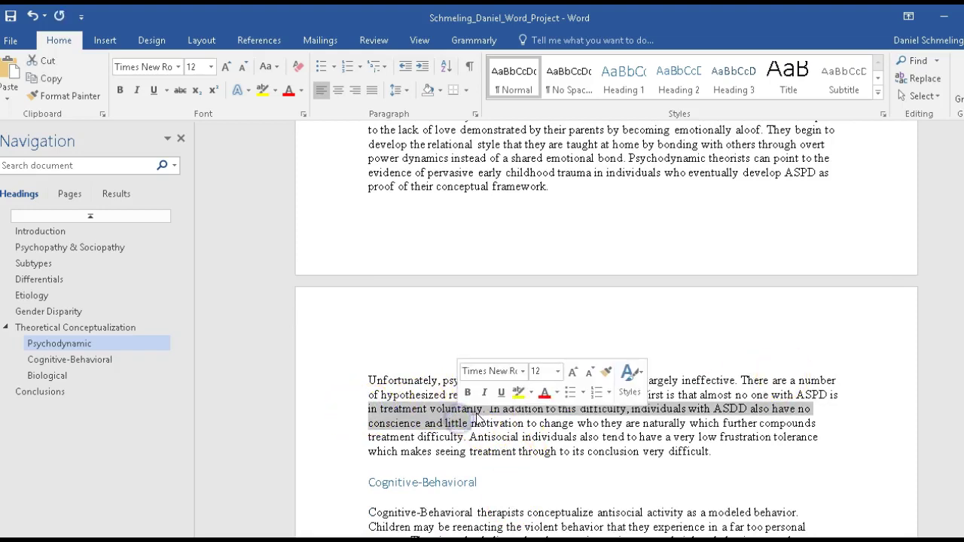
{"action": "left_click", "coordinate": [483, 410]}
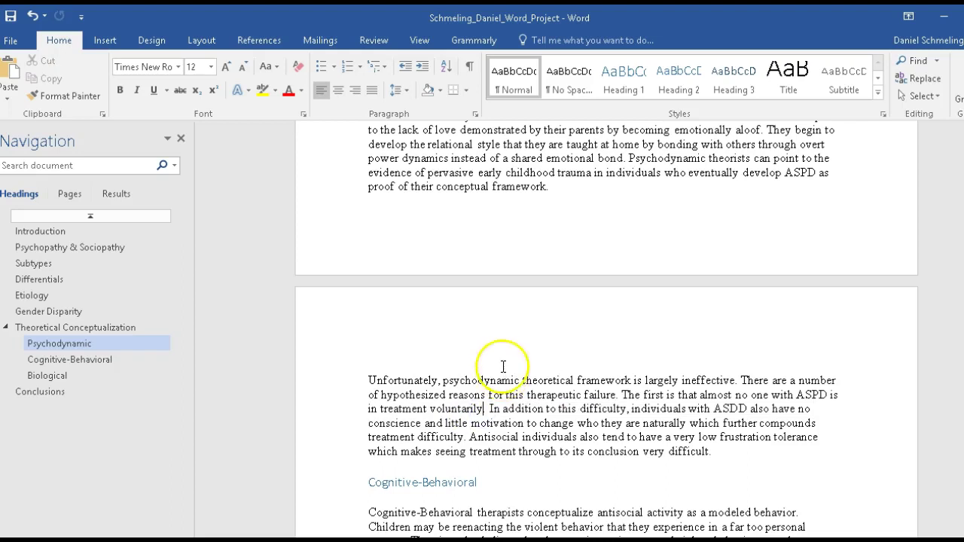
{"action": "left_click", "coordinate": [258, 40]}
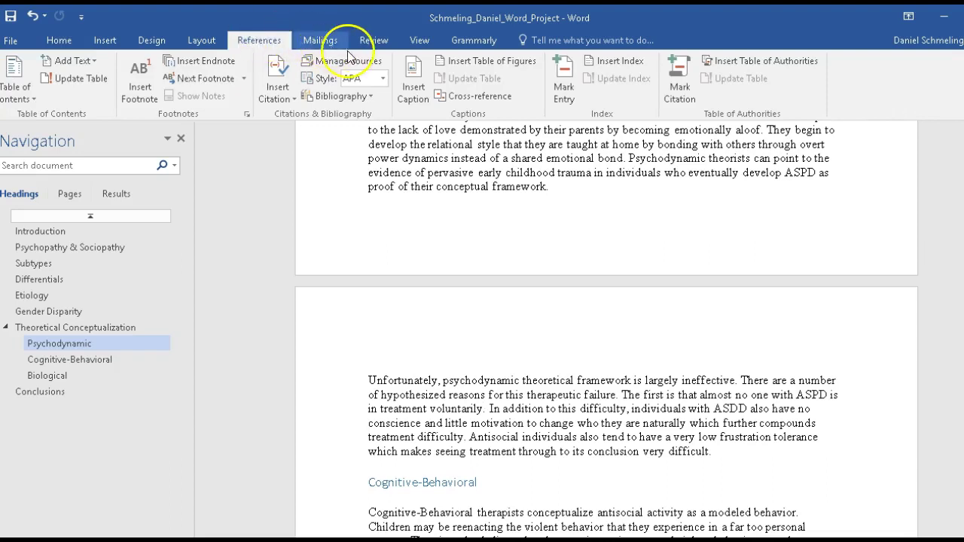
{"action": "left_click", "coordinate": [228, 56]}
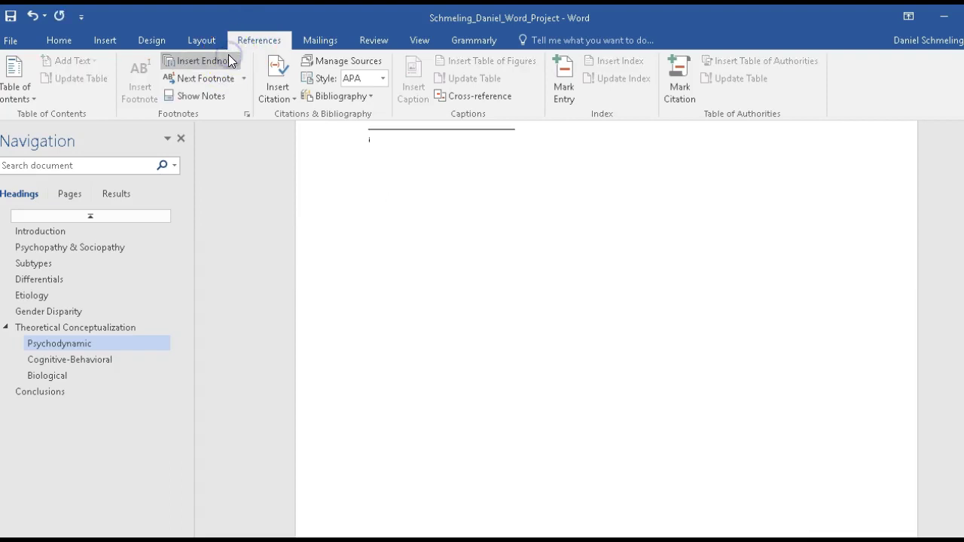
{"action": "right_click", "coordinate": [394, 142]}
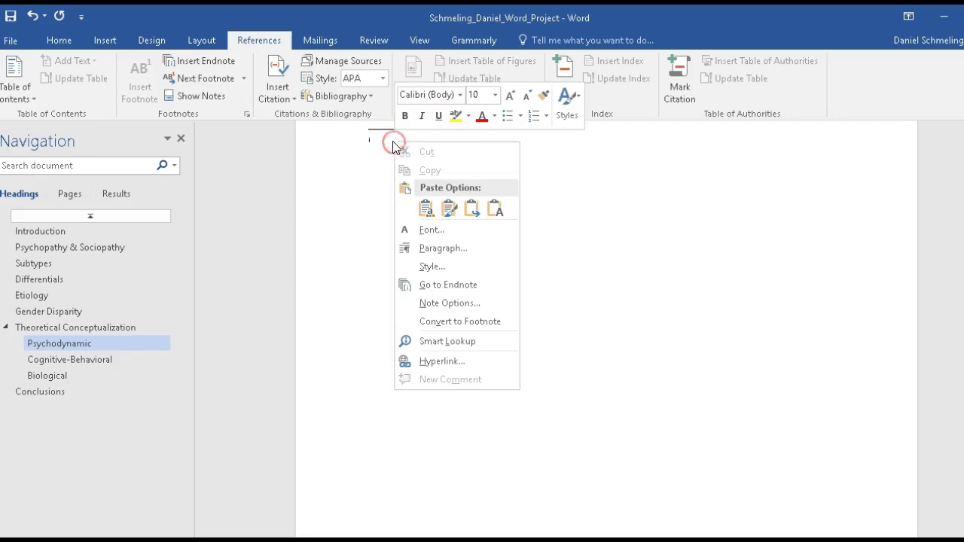
{"action": "left_click", "coordinate": [427, 208]}
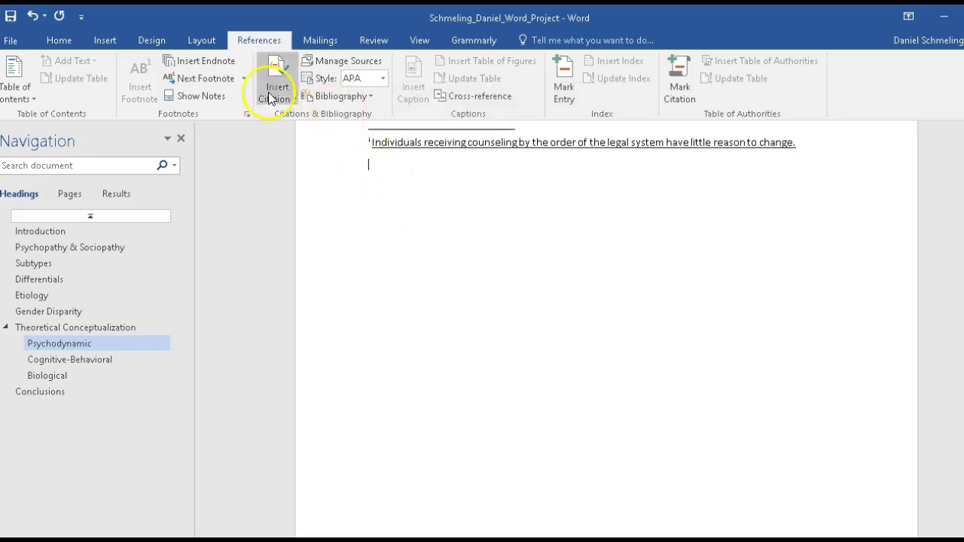
- Undo the pasted text and the inserted endnote
{"action": "scroll", "coordinate": [290, 109], "scroll_direction": "up", "scroll_amount": 1}
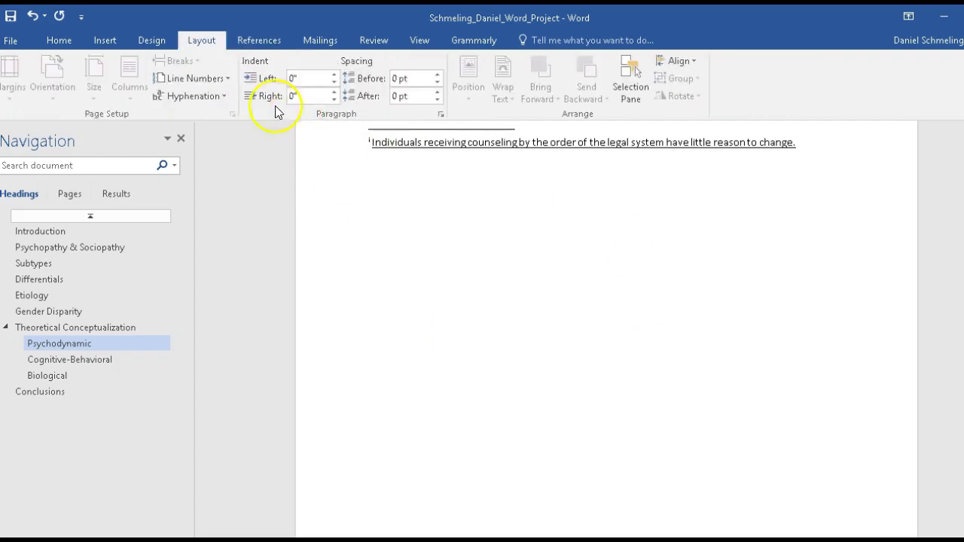
{"action": "scroll", "coordinate": [320, 120], "scroll_direction": "down", "scroll_amount": 1}
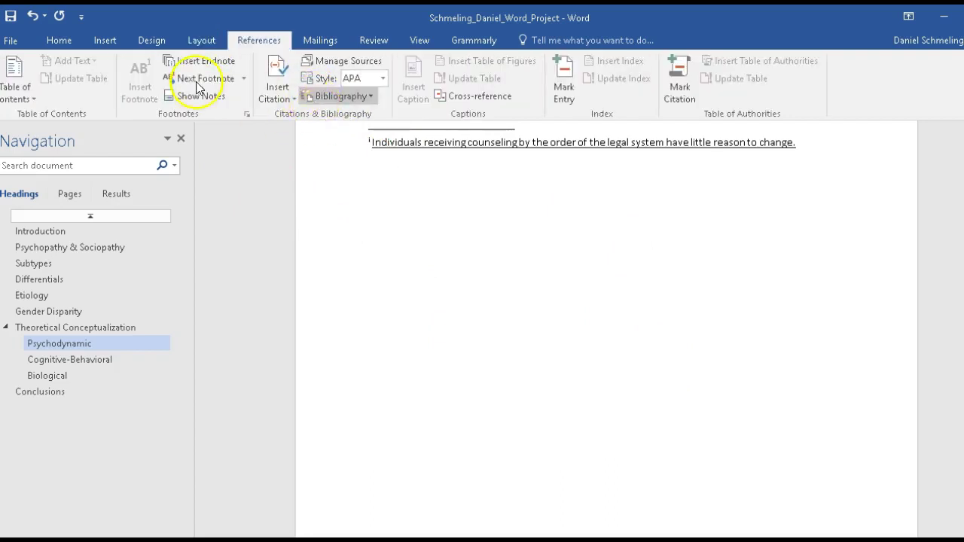
{"action": "scroll", "coordinate": [291, 133], "scroll_direction": "down", "scroll_amount": 5}
{"action": "left_click", "coordinate": [451, 222]}
{"action": "scroll", "coordinate": [467, 241], "scroll_direction": "down", "scroll_amount": 10}
{"action": "scroll", "coordinate": [495, 262], "scroll_direction": "down", "scroll_amount": 4}
{"action": "scroll", "coordinate": [494, 267], "scroll_direction": "up", "scroll_amount": 14}
{"action": "scroll", "coordinate": [495, 277], "scroll_direction": "up", "scroll_amount": 2}
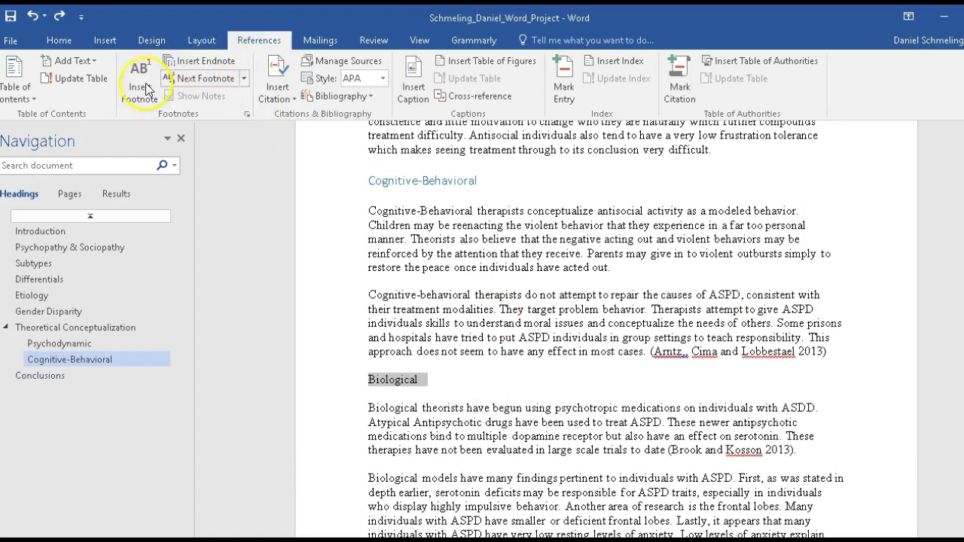
- Insert a footnote after "in treatment voluntarily." in the second Psychodynamic paragraph and paste the copied sentence as its text
{"action": "scroll", "coordinate": [369, 210], "scroll_direction": "up", "scroll_amount": 1}
{"action": "scroll", "coordinate": [387, 221], "scroll_direction": "up", "scroll_amount": 7}
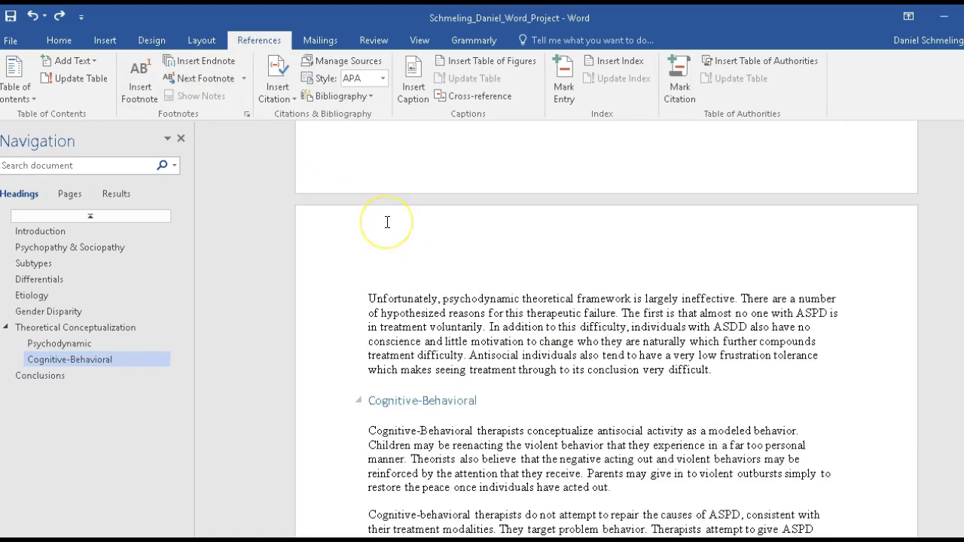
{"action": "scroll", "coordinate": [387, 222], "scroll_direction": "down", "scroll_amount": 12}
{"action": "scroll", "coordinate": [388, 223], "scroll_direction": "down", "scroll_amount": 3}
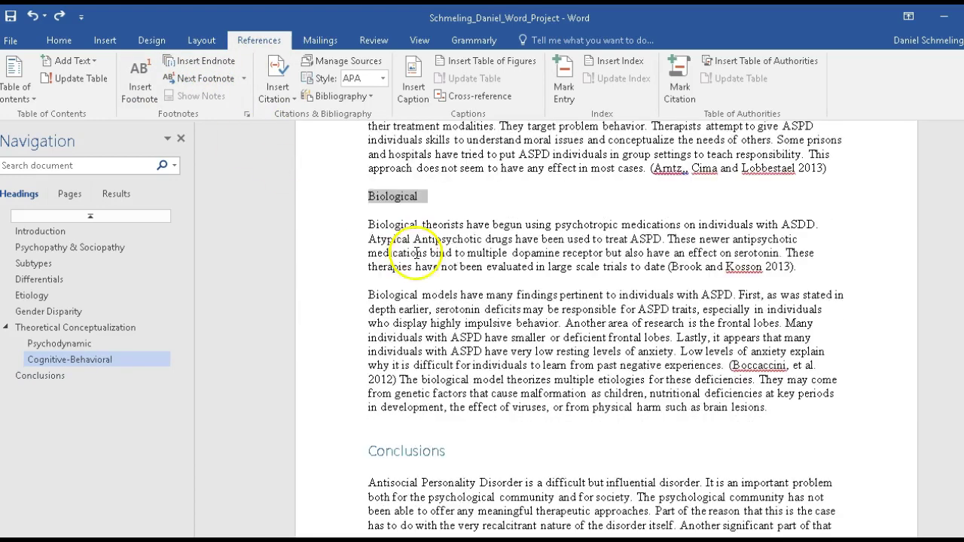
{"action": "scroll", "coordinate": [460, 292], "scroll_direction": "up", "scroll_amount": 11}
{"action": "scroll", "coordinate": [503, 333], "scroll_direction": "up", "scroll_amount": 9}
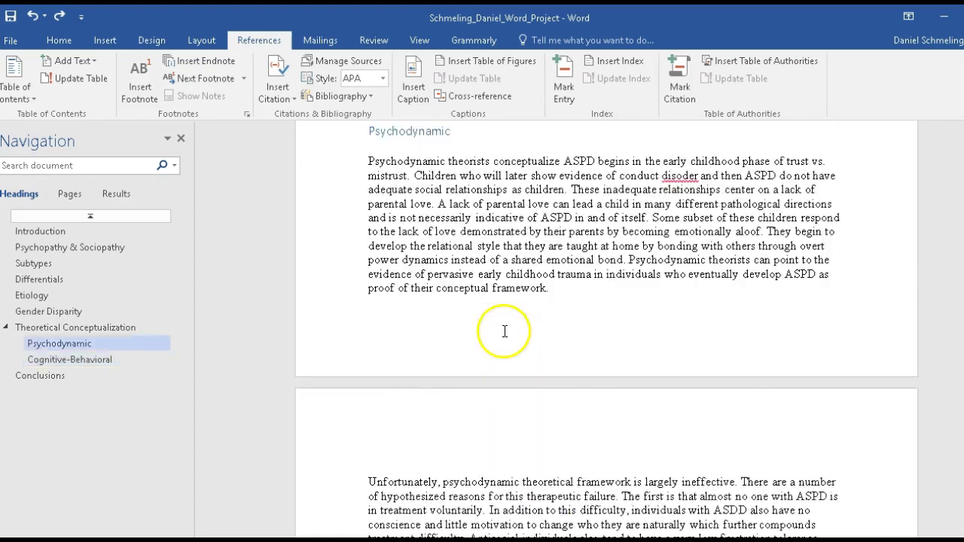
{"action": "scroll", "coordinate": [439, 309], "scroll_direction": "down", "scroll_amount": 1}
{"action": "scroll", "coordinate": [439, 308], "scroll_direction": "down", "scroll_amount": 6}
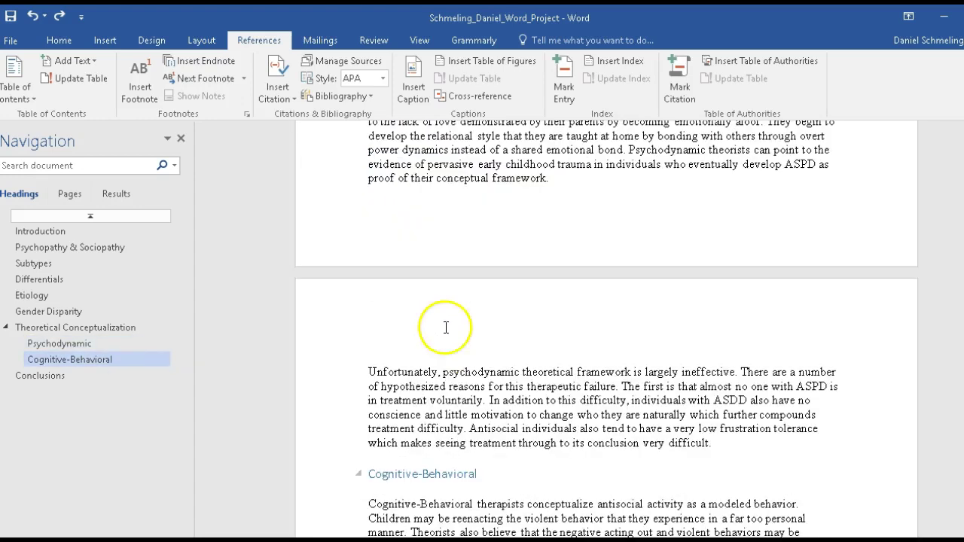
{"action": "left_click", "coordinate": [480, 401]}
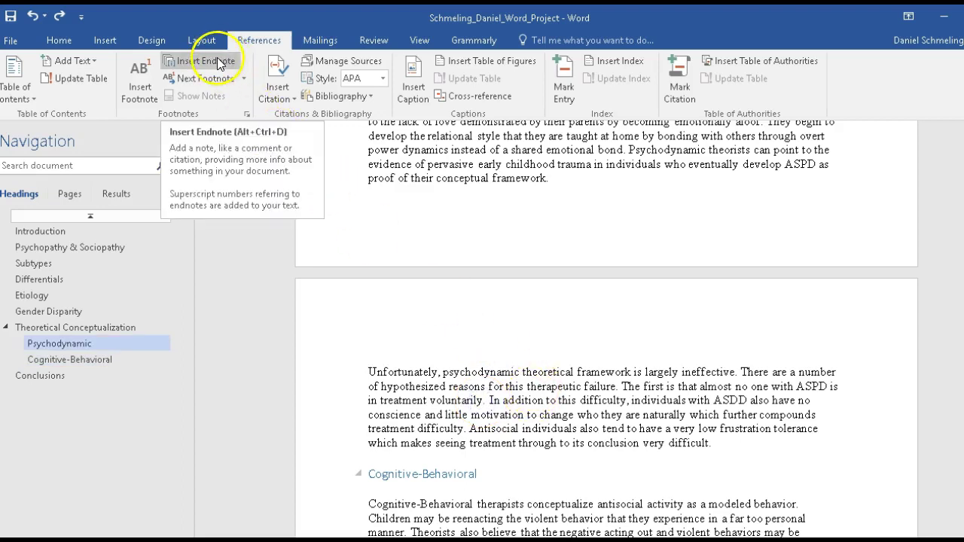
{"action": "left_click", "coordinate": [146, 79]}
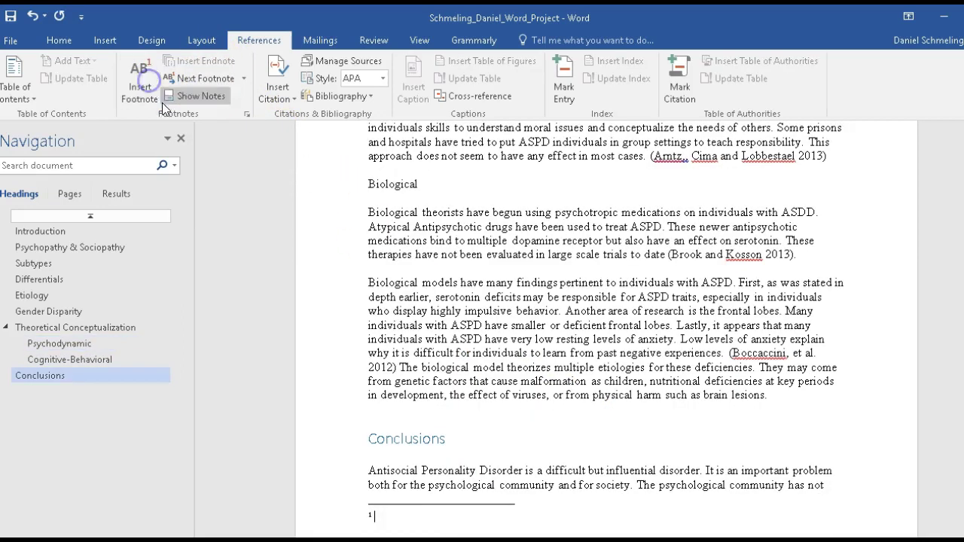
{"action": "right_click", "coordinate": [405, 516]}
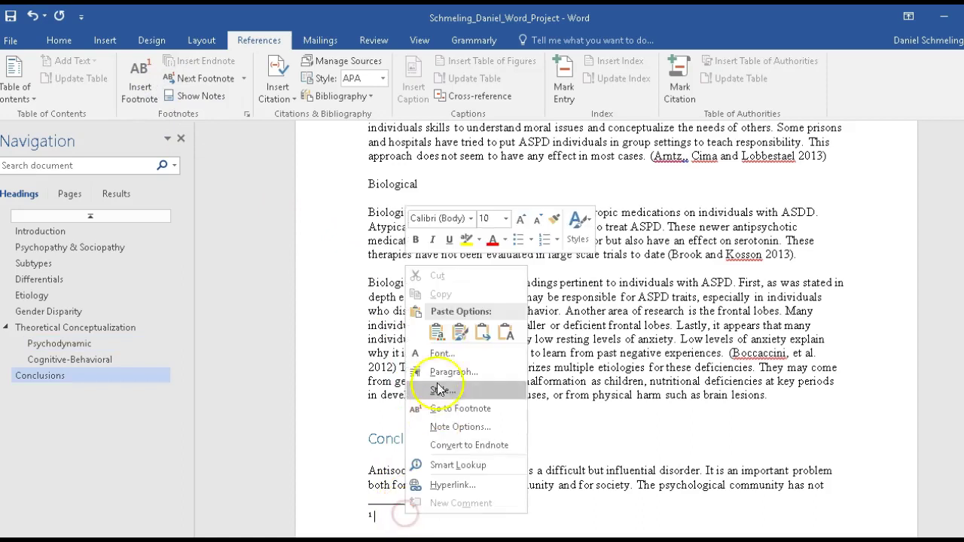
{"action": "left_click", "coordinate": [405, 337]}
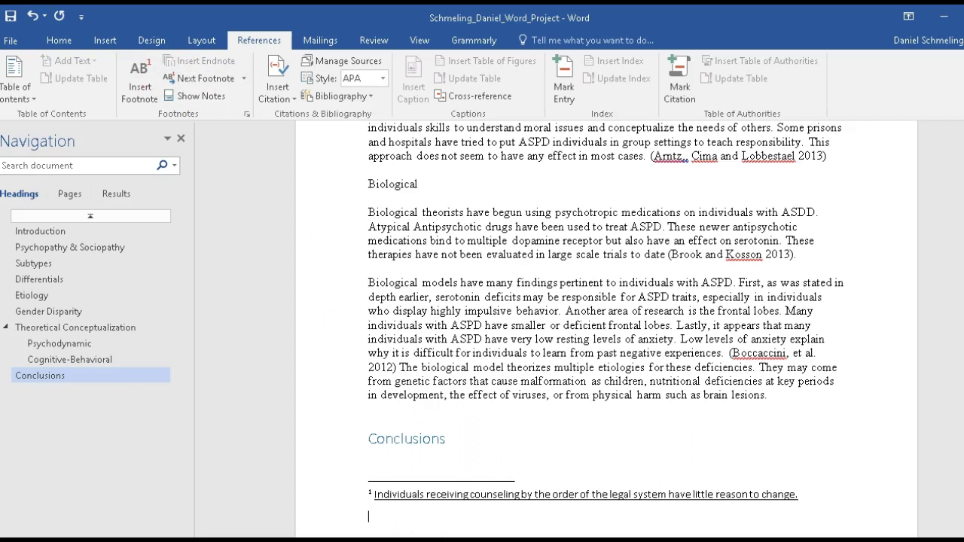
- Check item 11 of the Simnet instructions and apply the Heading 2 style to the Biological subheading in the project document
{"action": "key", "text": "alt+Tab"}
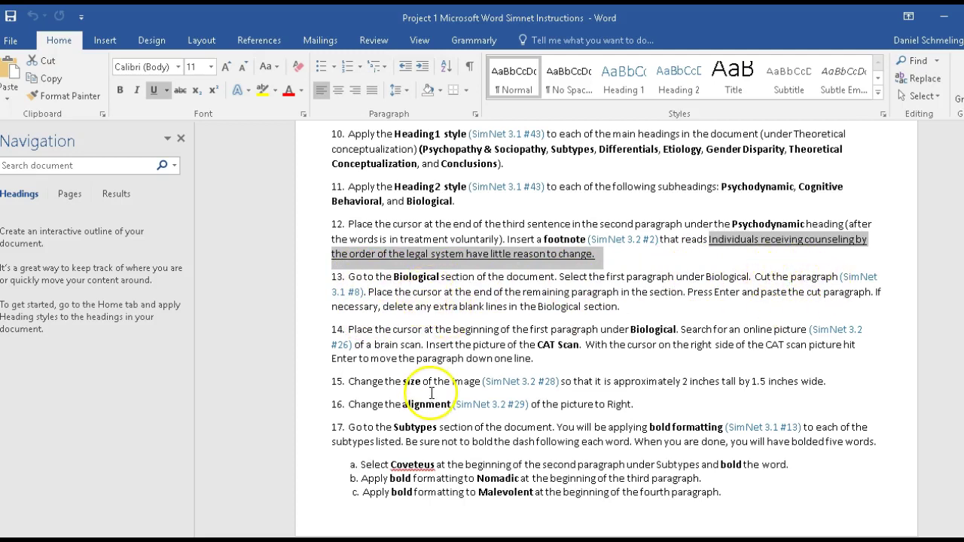
{"action": "left_click_drag", "start_coordinate": [408, 199], "coordinate": [450, 201]}
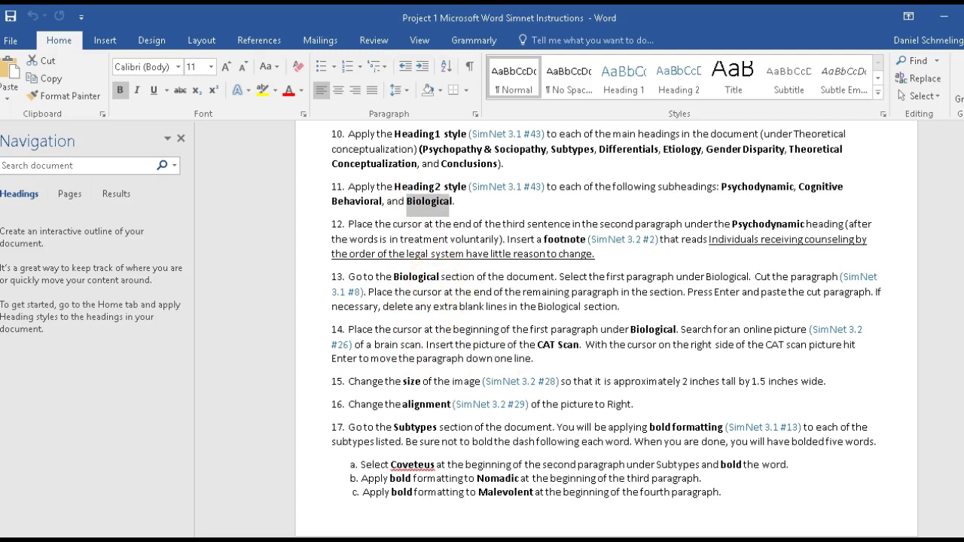
{"action": "left_click", "coordinate": [463, 515]}
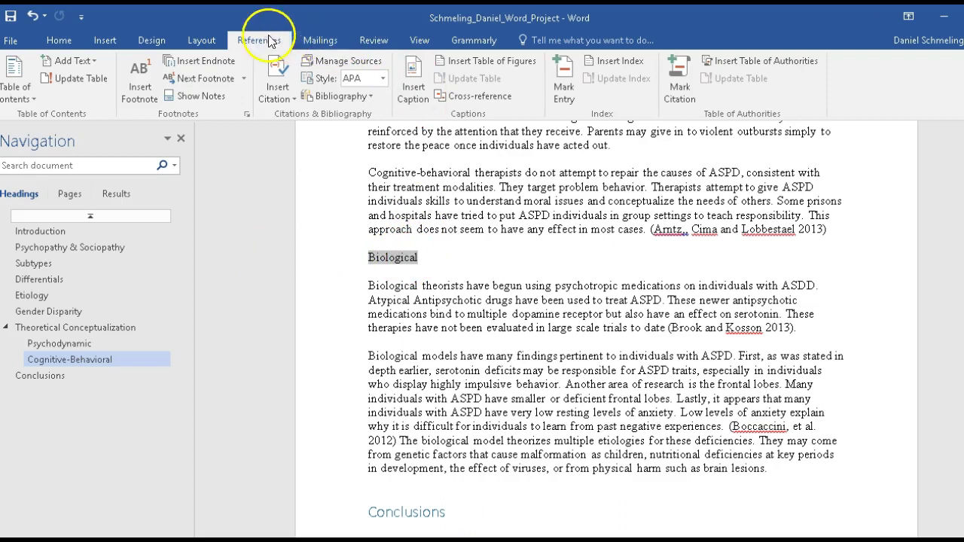
{"action": "left_click", "coordinate": [67, 40]}
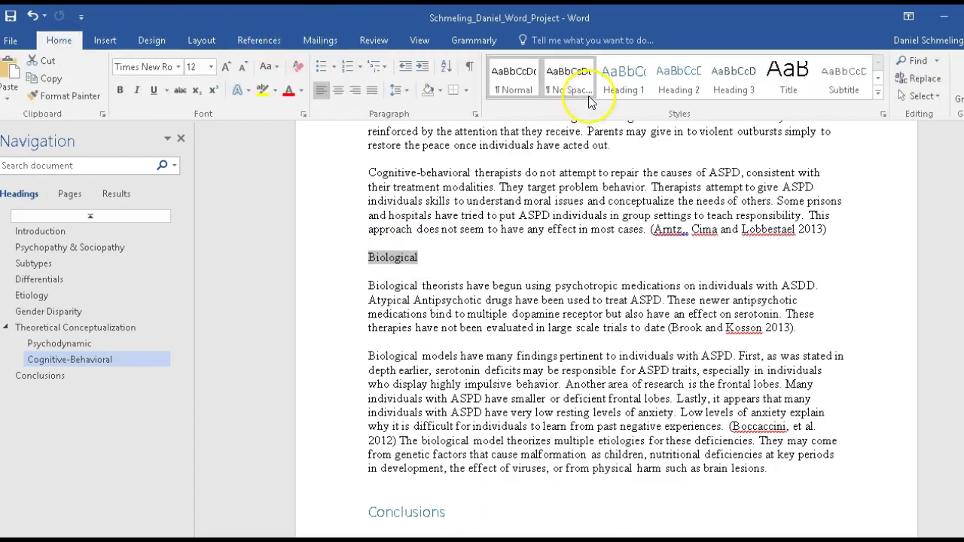
{"action": "left_click", "coordinate": [678, 79]}
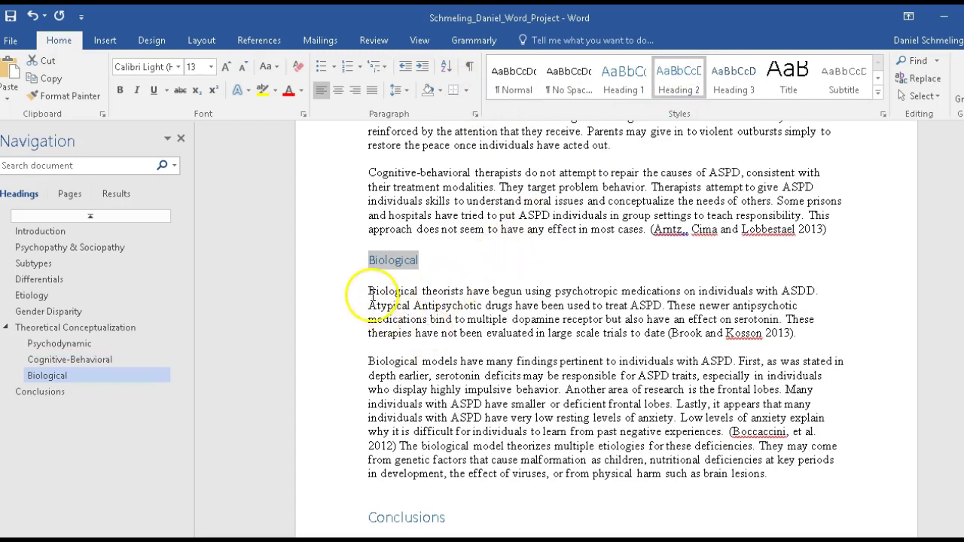
- Cut the first paragraph under Biological, starting "Biological theorists", and paste it on a new line after the section's remaining paragraph
{"action": "left_click_drag", "start_coordinate": [367, 291], "coordinate": [807, 340]}
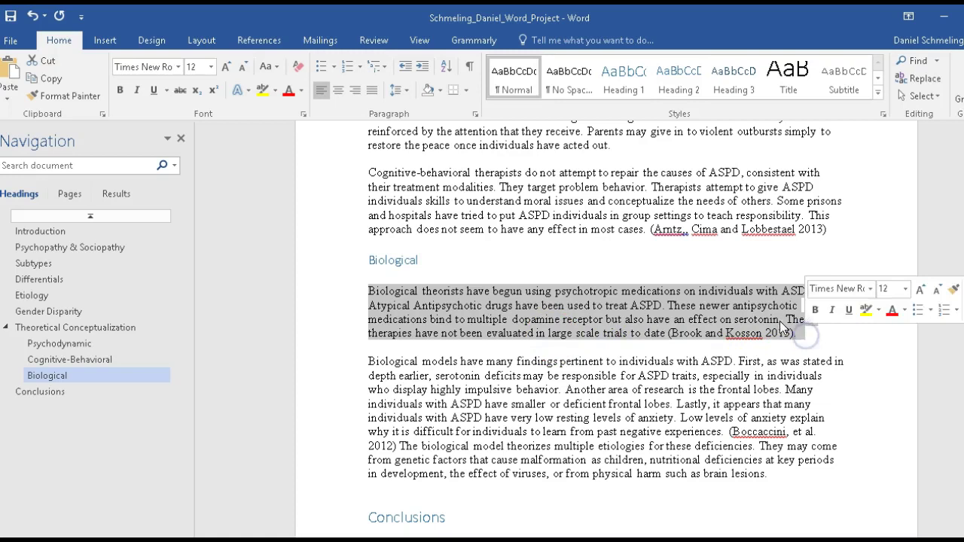
{"action": "right_click", "coordinate": [736, 309]}
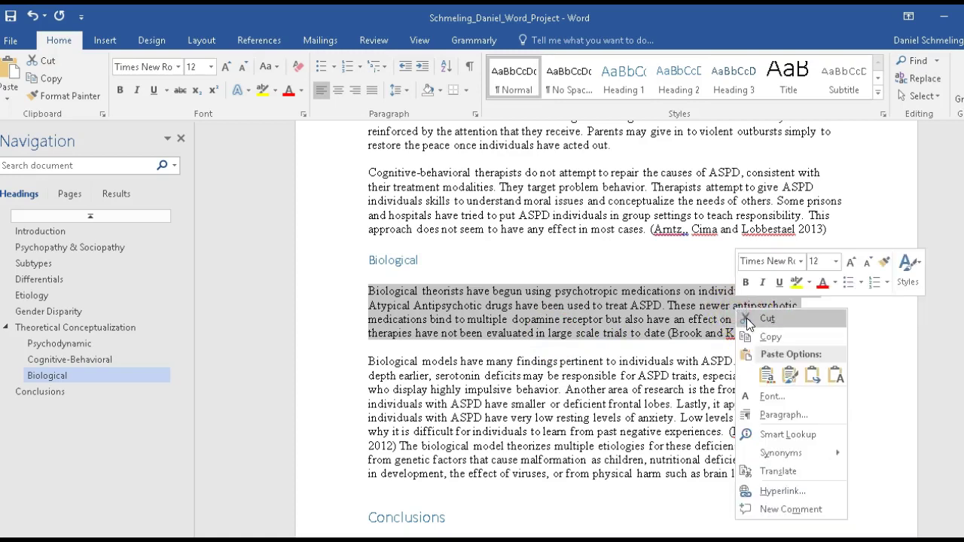
{"action": "left_click", "coordinate": [747, 318]}
{"action": "left_click", "coordinate": [391, 432]}
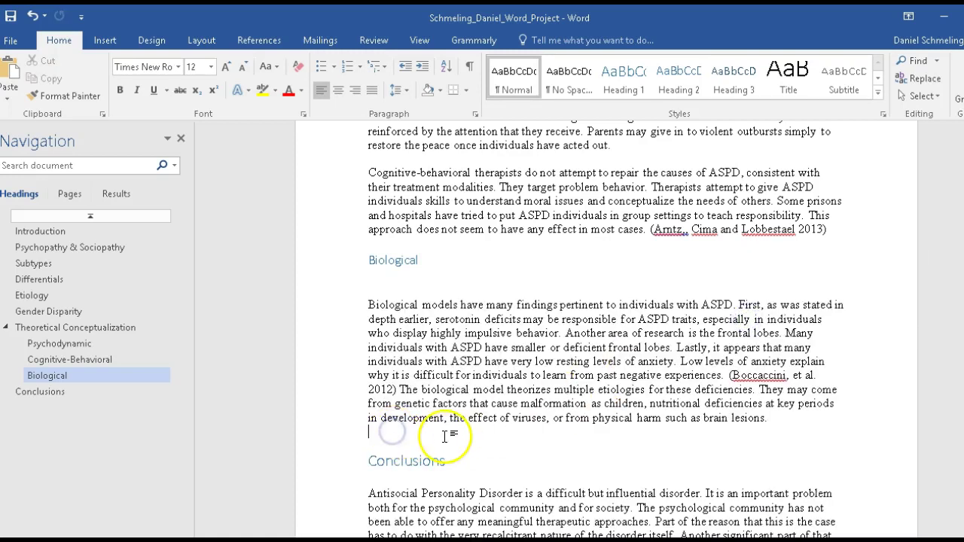
{"action": "key", "text": "Return"}
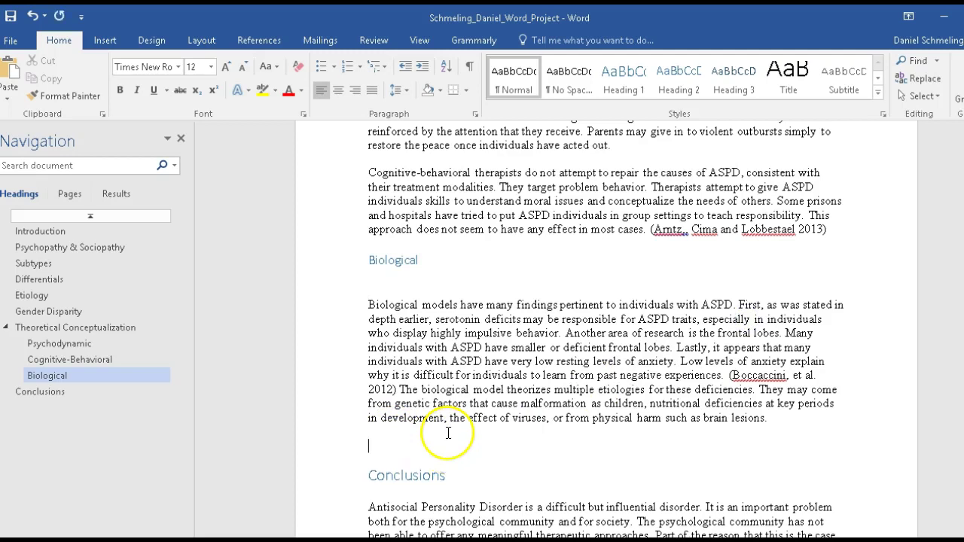
{"action": "right_click", "coordinate": [373, 444]}
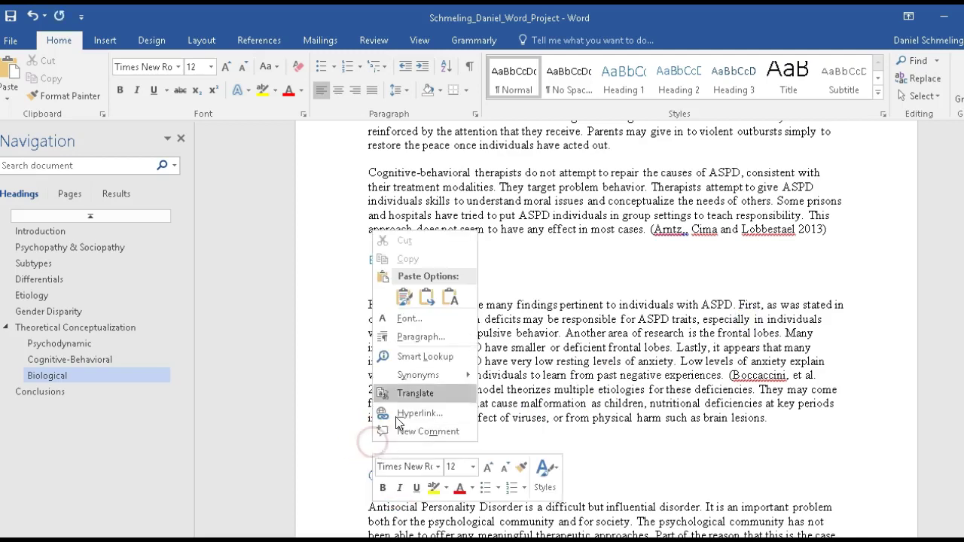
{"action": "left_click", "coordinate": [410, 299]}
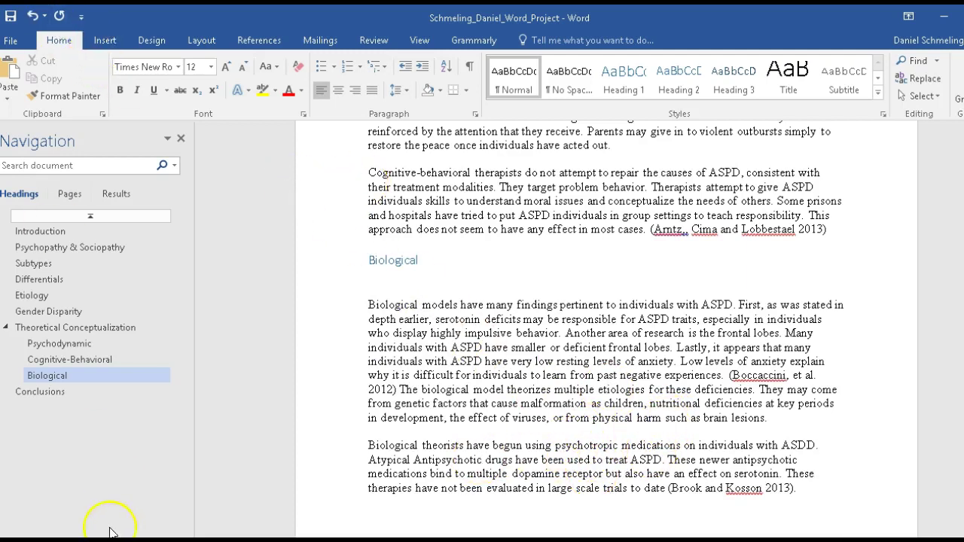
- Check item 14 of the instructions, switch to the browser's Google Images results for "cat scan", and copy the Medical News Today CT scan picture
{"action": "left_click", "coordinate": [606, 519]}
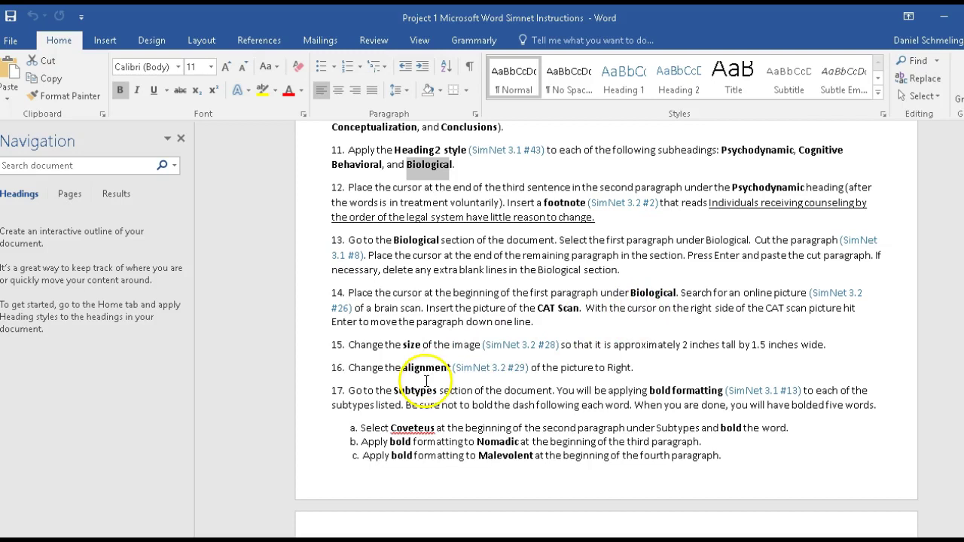
{"action": "left_click", "coordinate": [944, 17]}
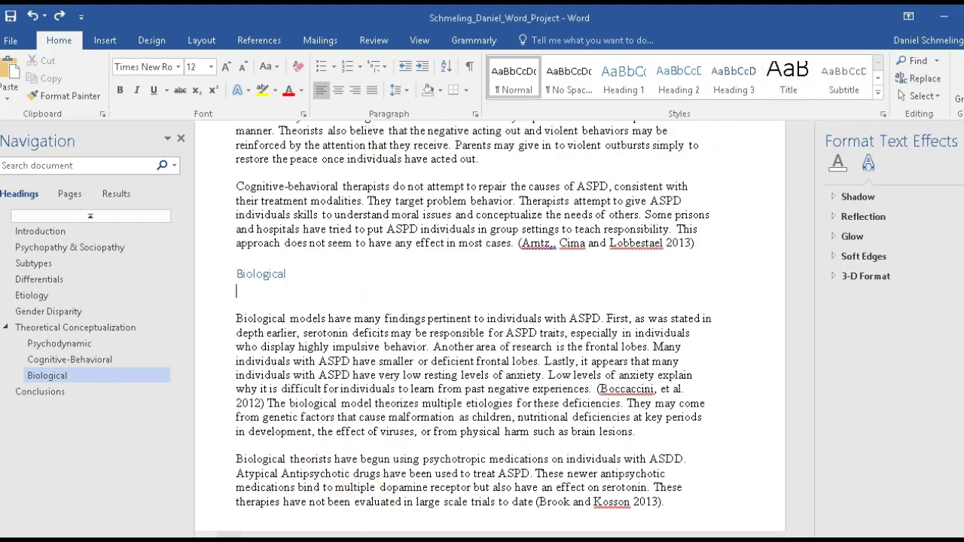
{"action": "key", "text": "alt+Tab"}
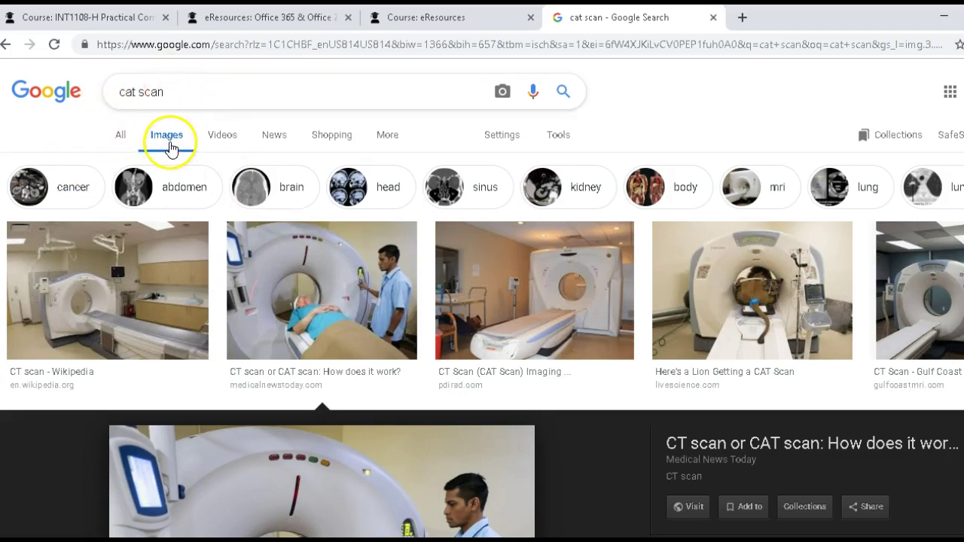
{"action": "left_click", "coordinate": [343, 304]}
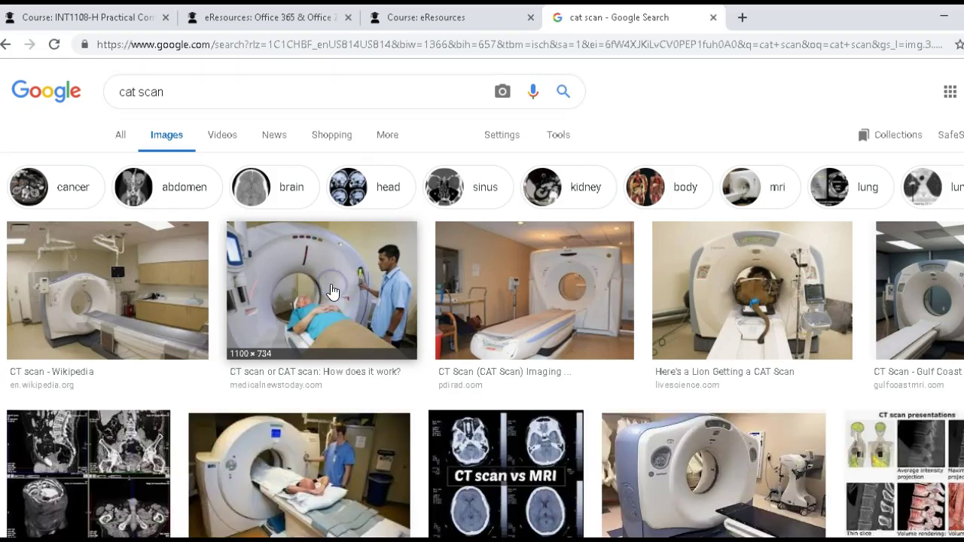
{"action": "scroll", "coordinate": [316, 444], "scroll_direction": "down", "scroll_amount": 1}
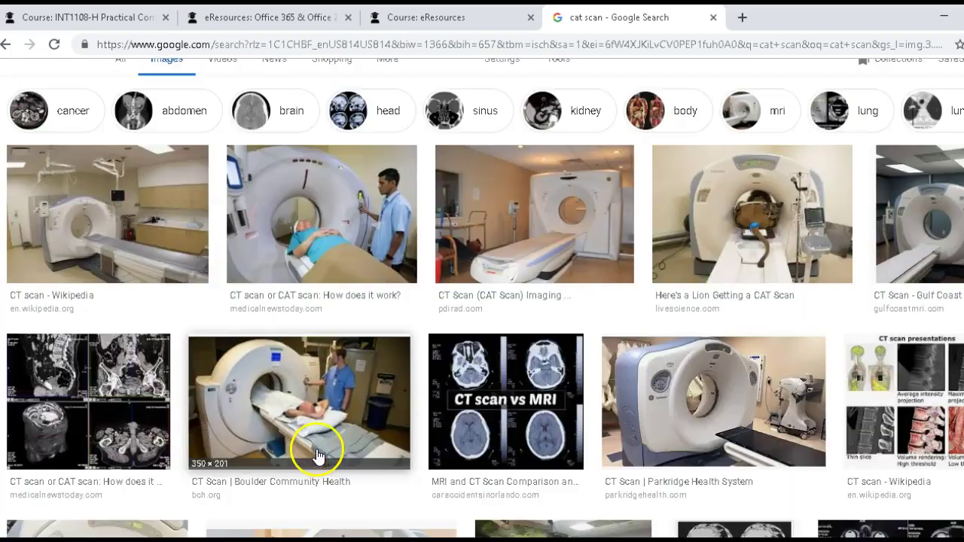
{"action": "left_click", "coordinate": [318, 250]}
{"action": "left_click", "coordinate": [323, 295]}
{"action": "left_click", "coordinate": [359, 443]}
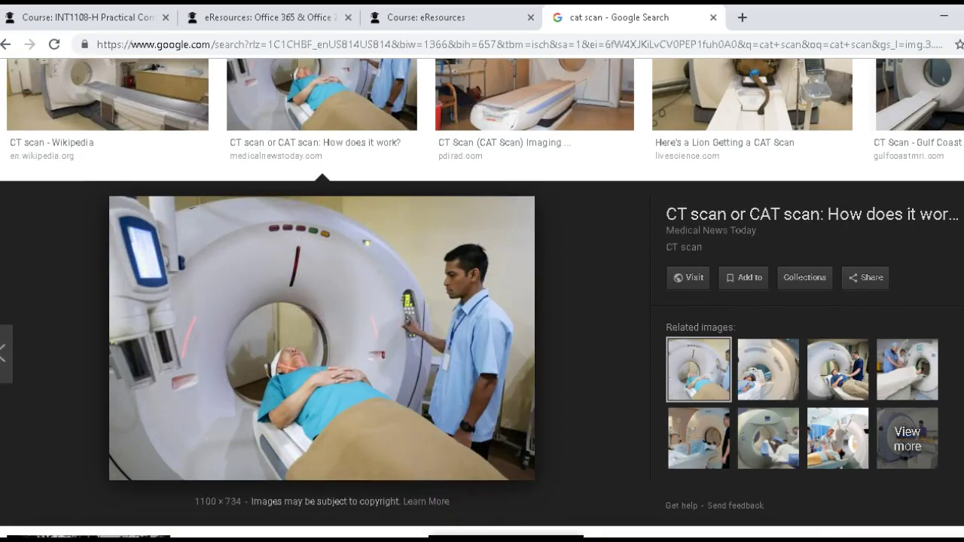
- Return to the project document in Word and paste the copied CT scan picture on the blank line beneath the Biological heading
{"action": "mouse_move", "coordinate": [603, 537]}
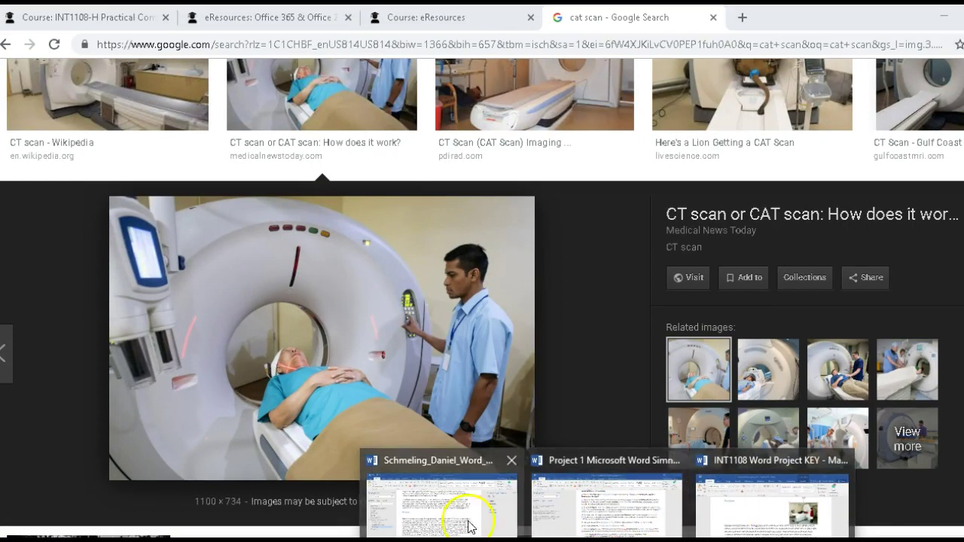
{"action": "left_click", "coordinate": [431, 519]}
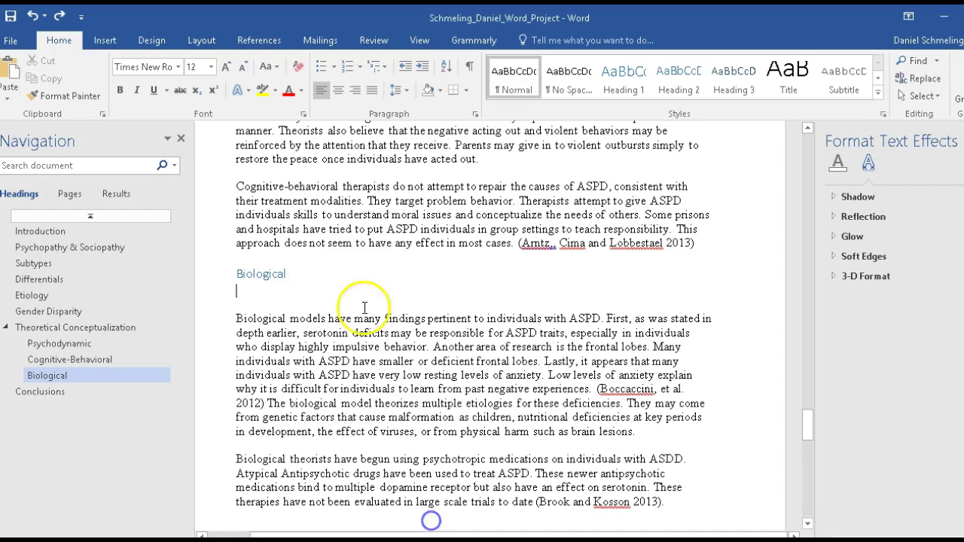
{"action": "right_click", "coordinate": [262, 292]}
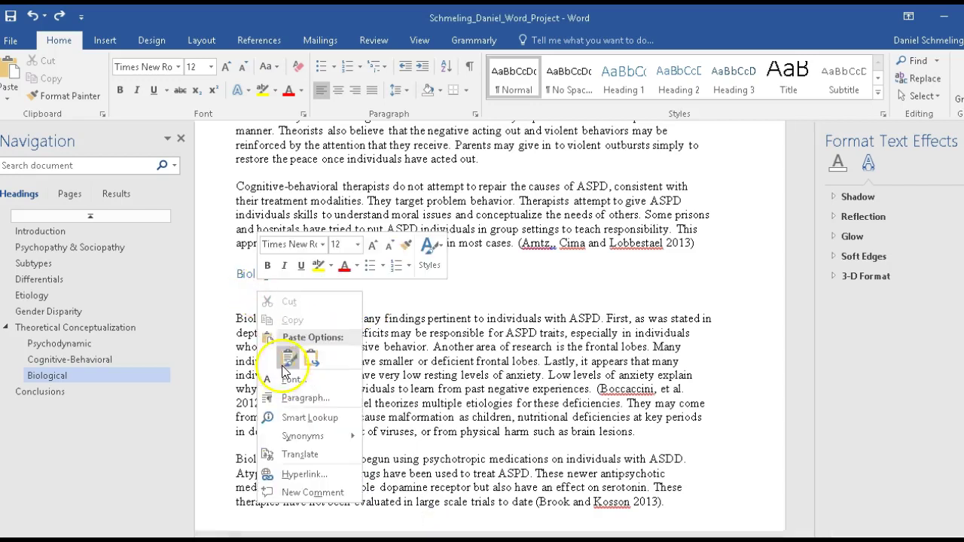
{"action": "left_click", "coordinate": [268, 303]}
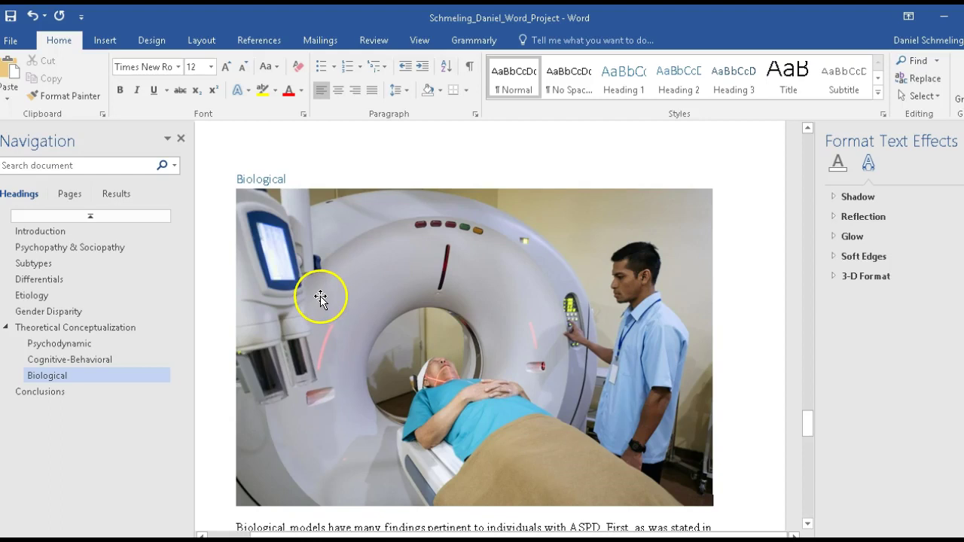
- Justify the line holding the CT scan picture and try to set the picture's text wrapping to Square
{"action": "left_click", "coordinate": [369, 91]}
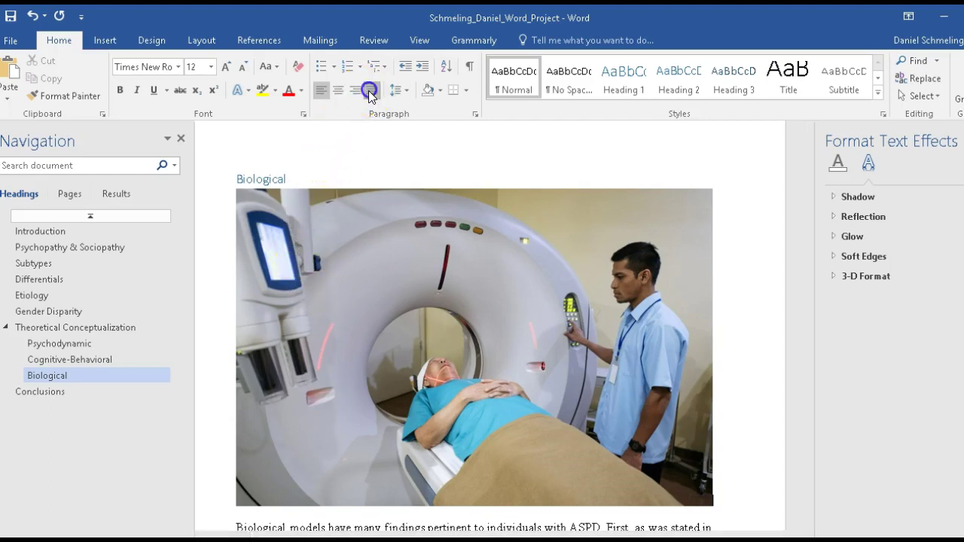
{"action": "right_click", "coordinate": [360, 242]}
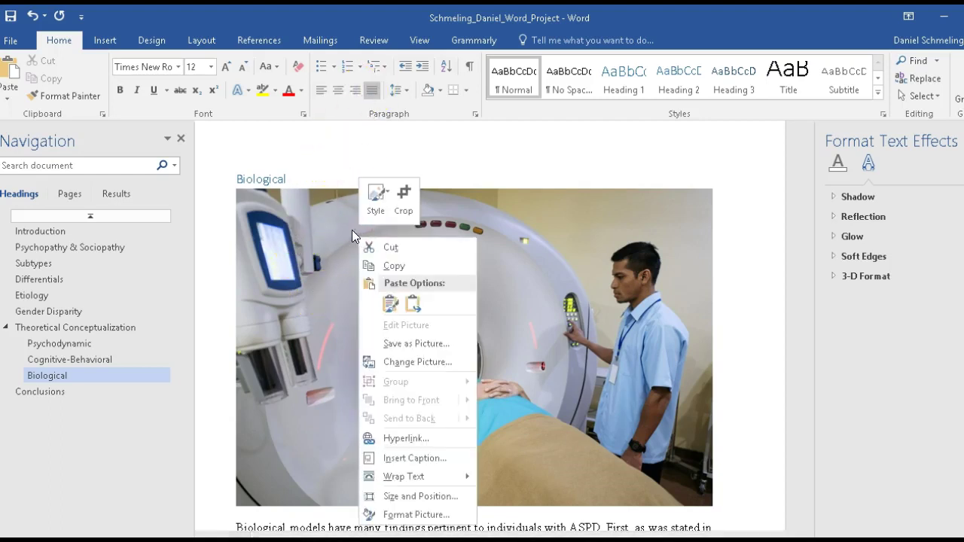
{"action": "right_click", "coordinate": [260, 434]}
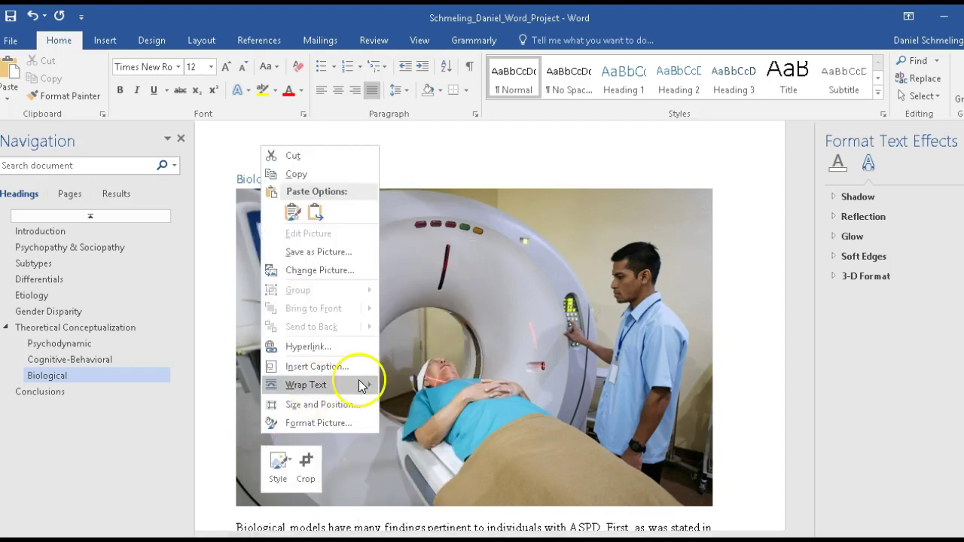
{"action": "mouse_move", "coordinate": [359, 383]}
{"action": "left_click", "coordinate": [419, 361]}
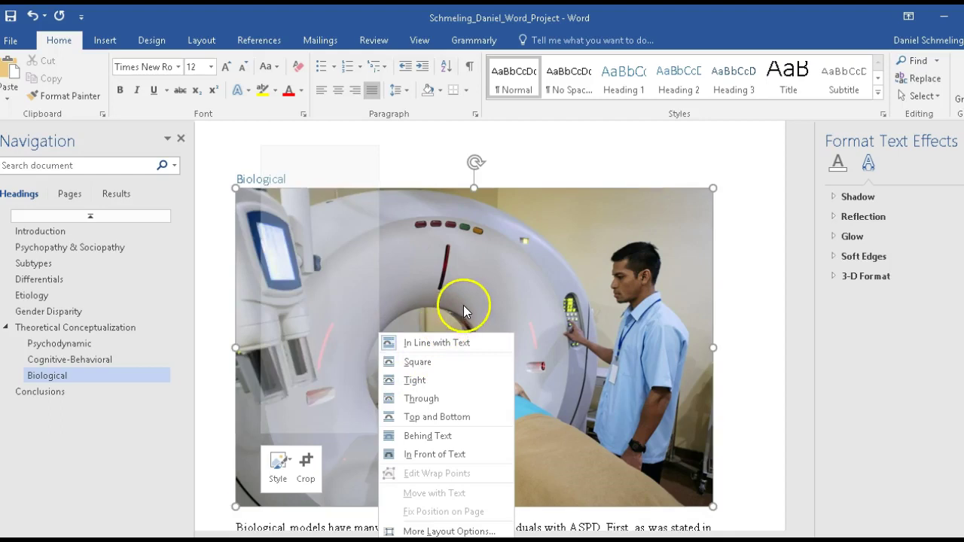
- Resize the CT scan picture by entering an absolute height of 2 inches and an absolute width of 1.5 inches
{"action": "right_click", "coordinate": [453, 291]}
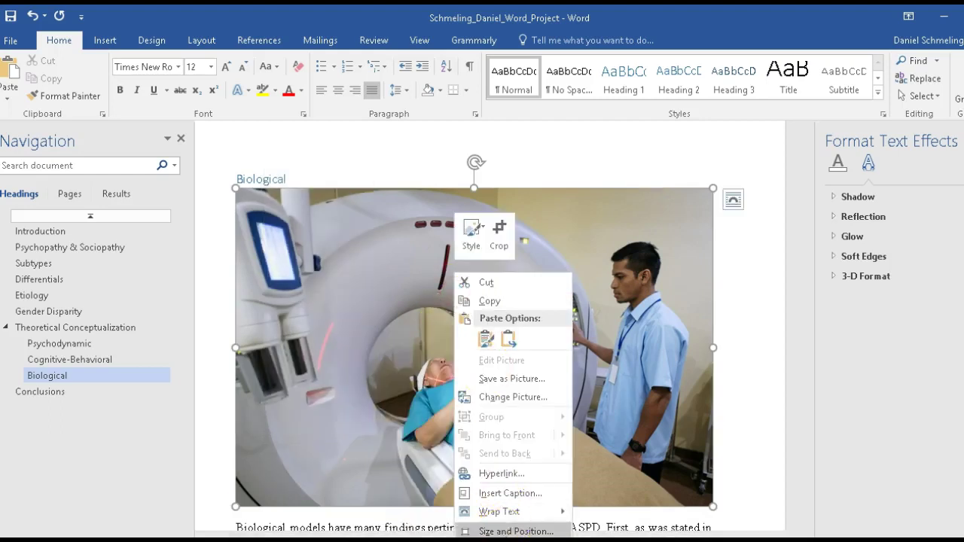
{"action": "left_click", "coordinate": [506, 530]}
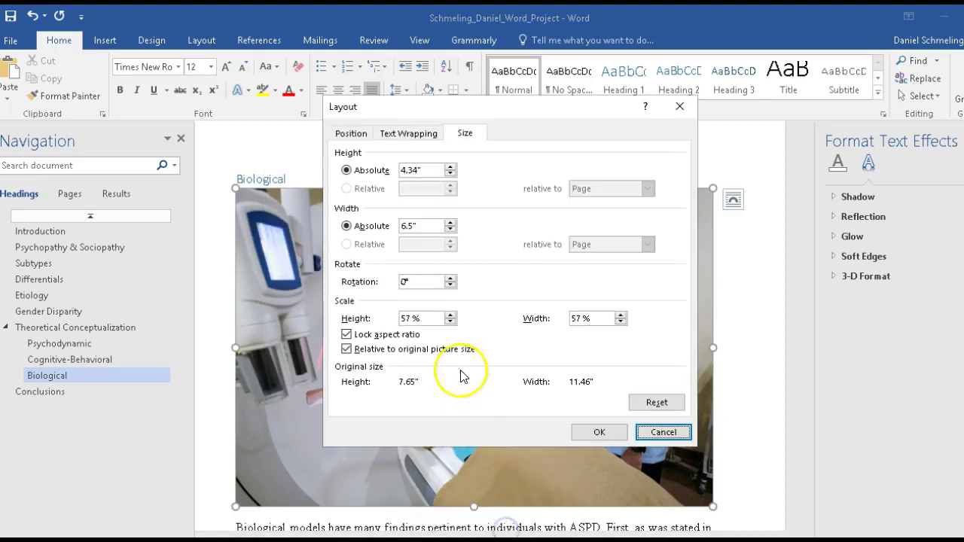
{"action": "left_click_drag", "start_coordinate": [420, 226], "coordinate": [382, 226]}
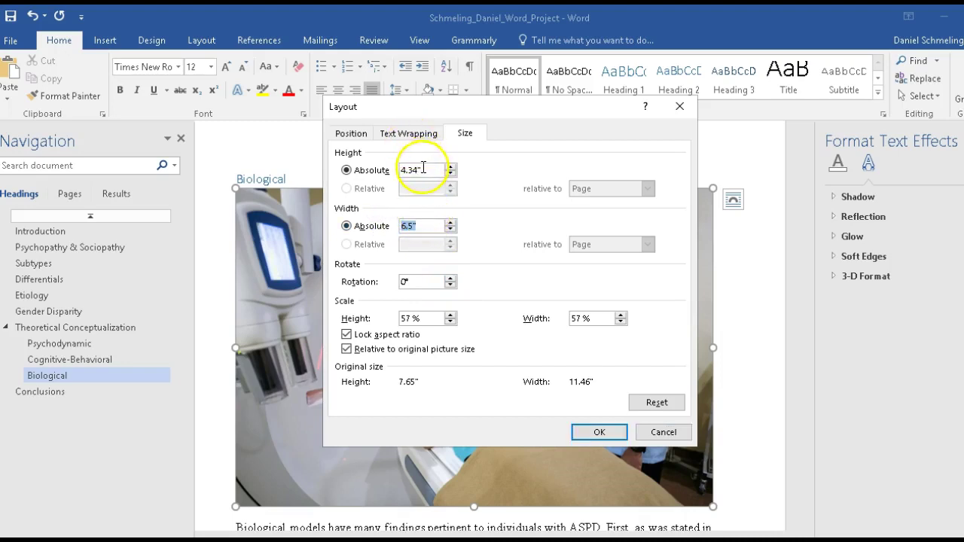
{"action": "left_click_drag", "start_coordinate": [423, 226], "coordinate": [393, 226]}
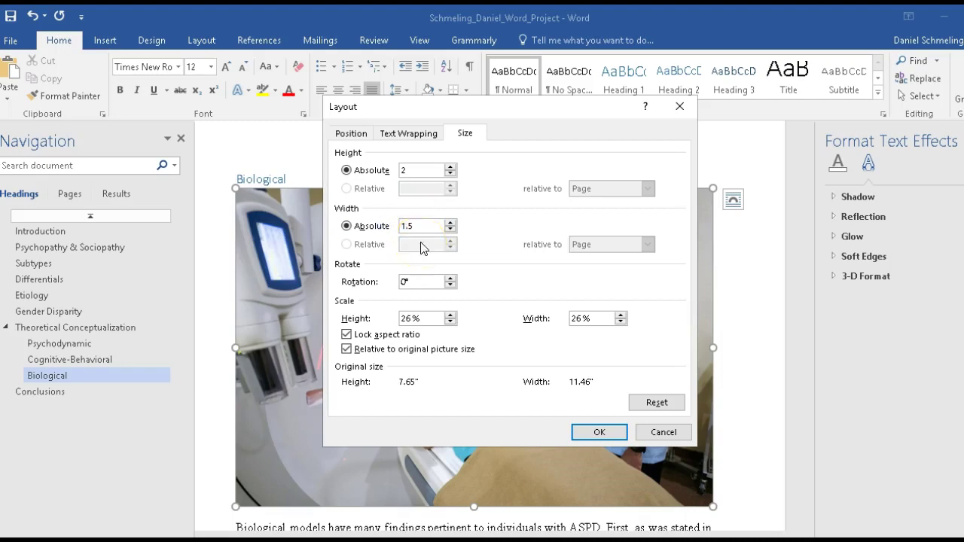
{"action": "left_click", "coordinate": [600, 431]}
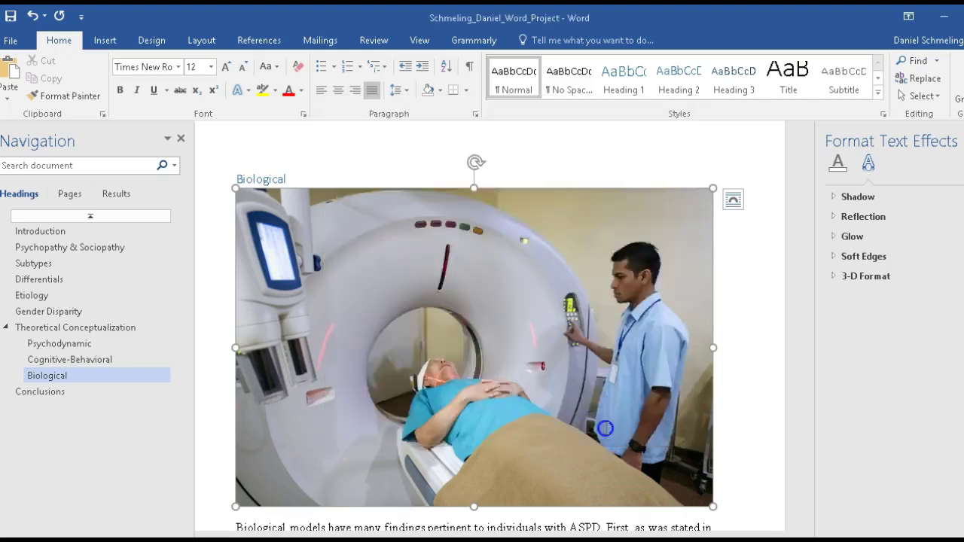
{"action": "left_click", "coordinate": [313, 231]}
- Set the absolute height of the CT scan picture under Biological to 2 inches with the aspect ratio locked
{"action": "right_click", "coordinate": [315, 235]}
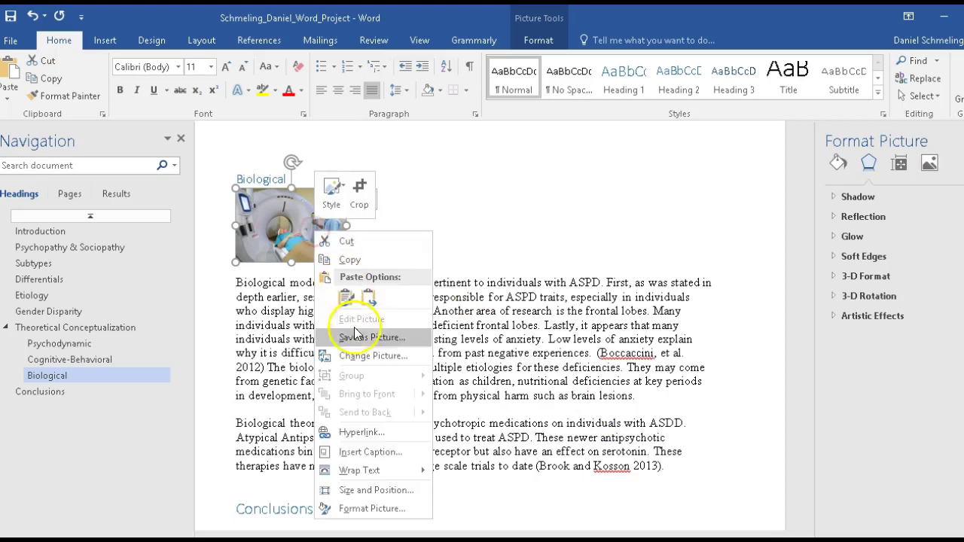
{"action": "left_click", "coordinate": [375, 508]}
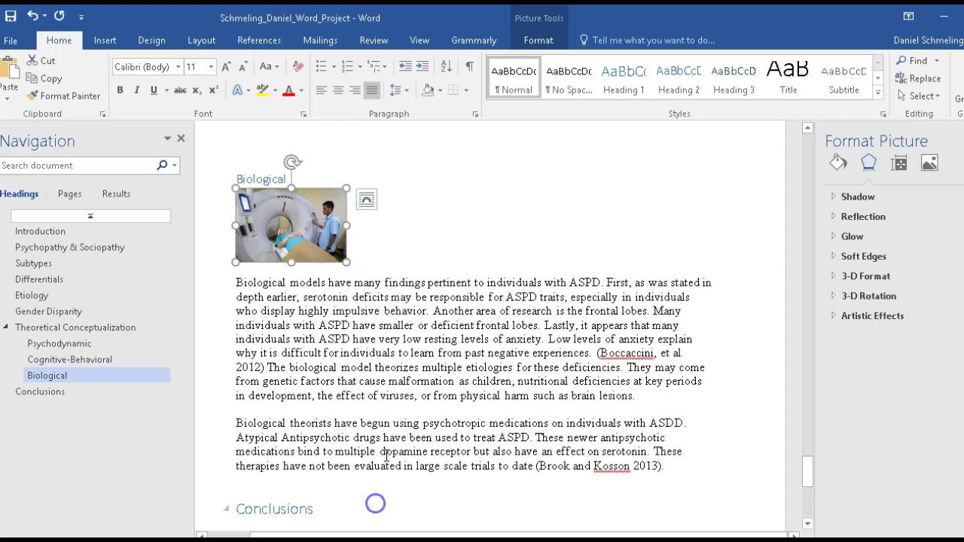
{"action": "right_click", "coordinate": [314, 228]}
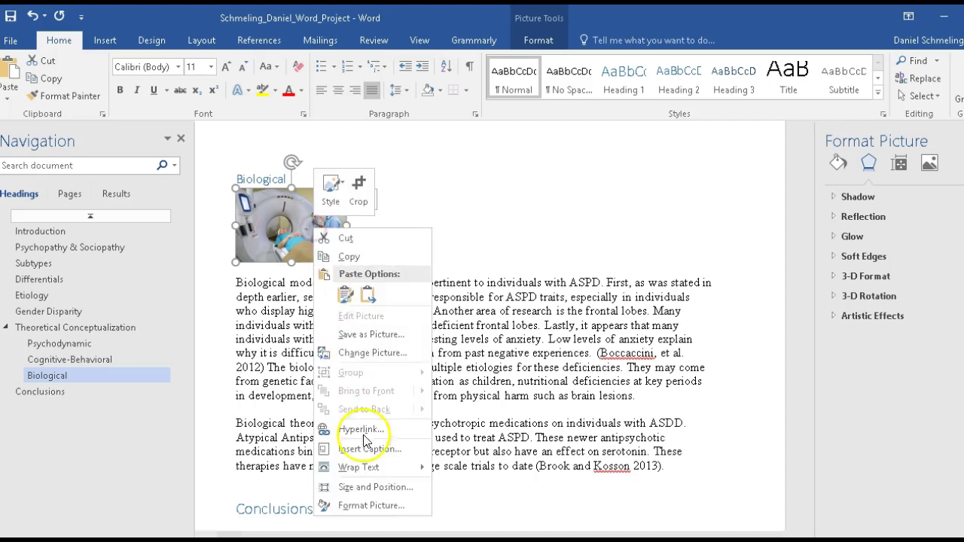
{"action": "left_click", "coordinate": [350, 488]}
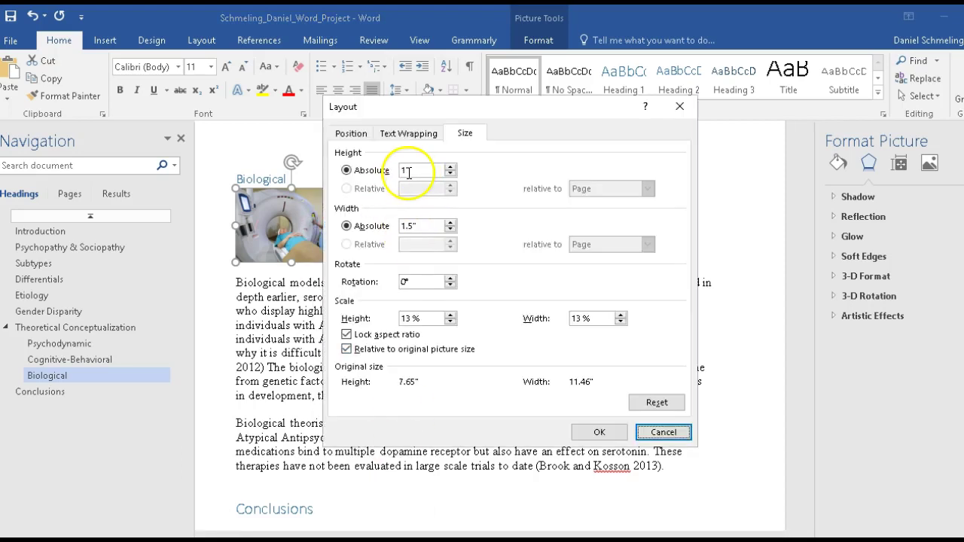
{"action": "left_click", "coordinate": [402, 172]}
{"action": "type", "text": "3"}
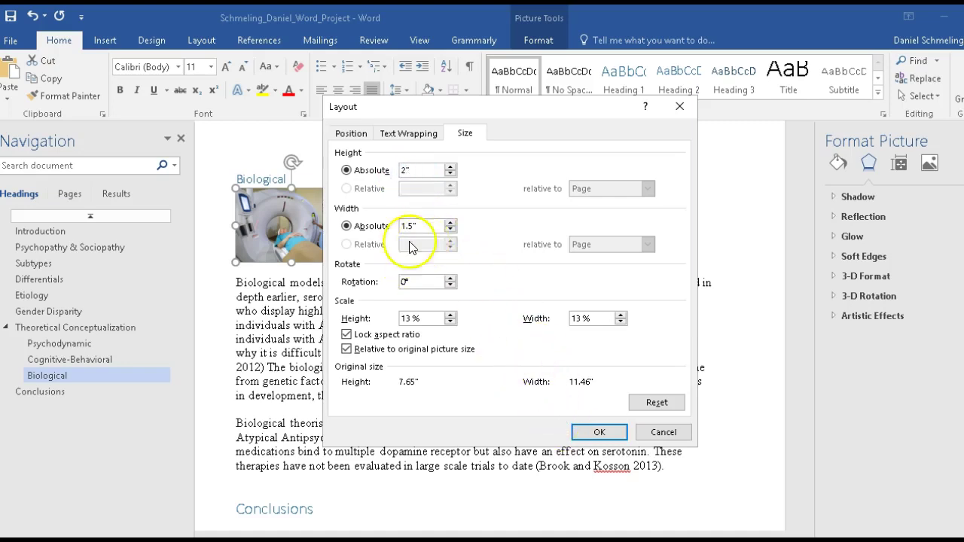
{"action": "left_click", "coordinate": [599, 434]}
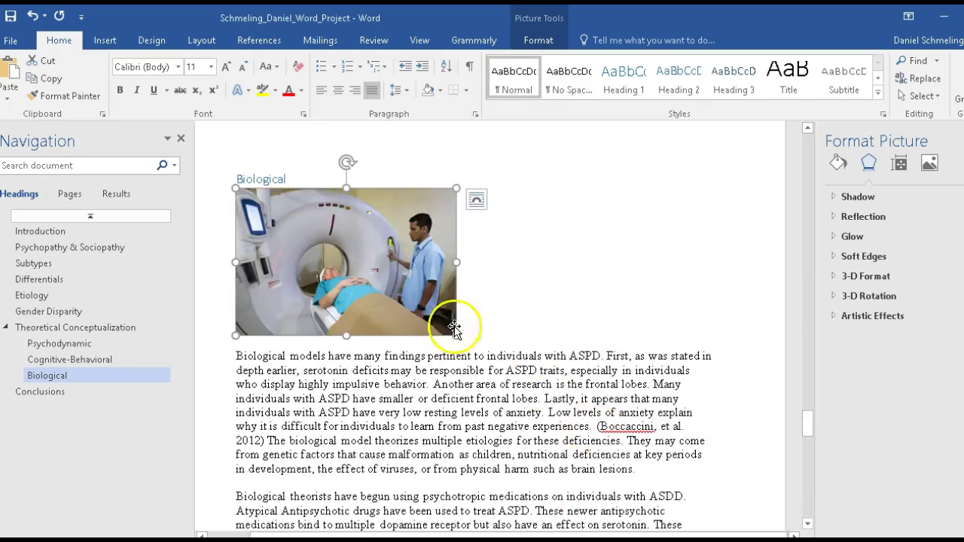
- Try to set the CT scan picture's absolute width to 1.5 inches in its size settings
{"action": "right_click", "coordinate": [403, 255]}
{"action": "key", "text": "Escape"}
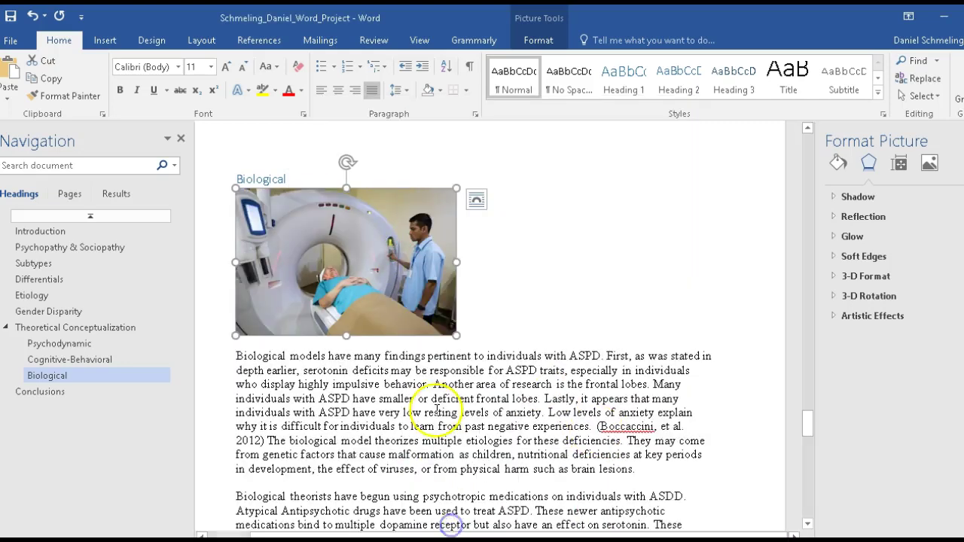
{"action": "right_click", "coordinate": [366, 257]}
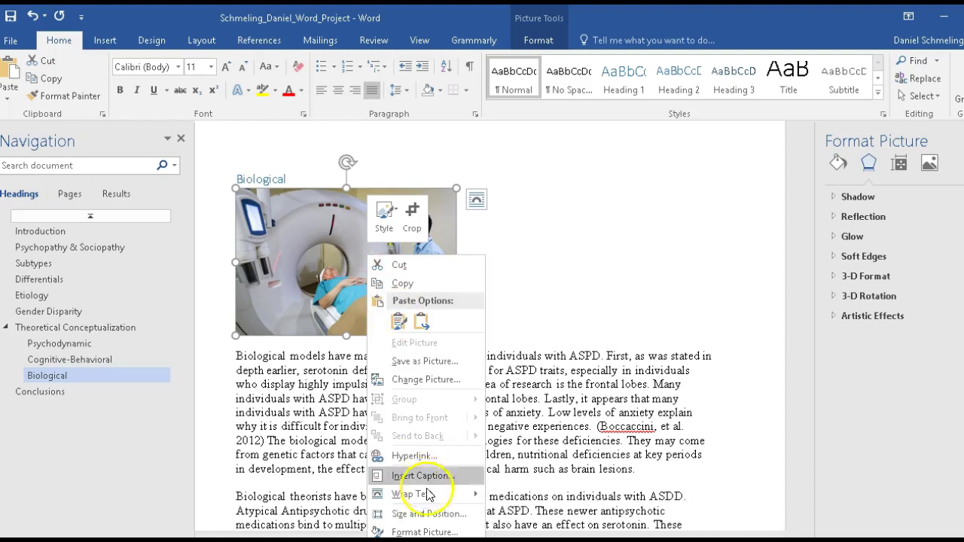
{"action": "left_click", "coordinate": [431, 510]}
{"action": "left_click", "coordinate": [405, 226]}
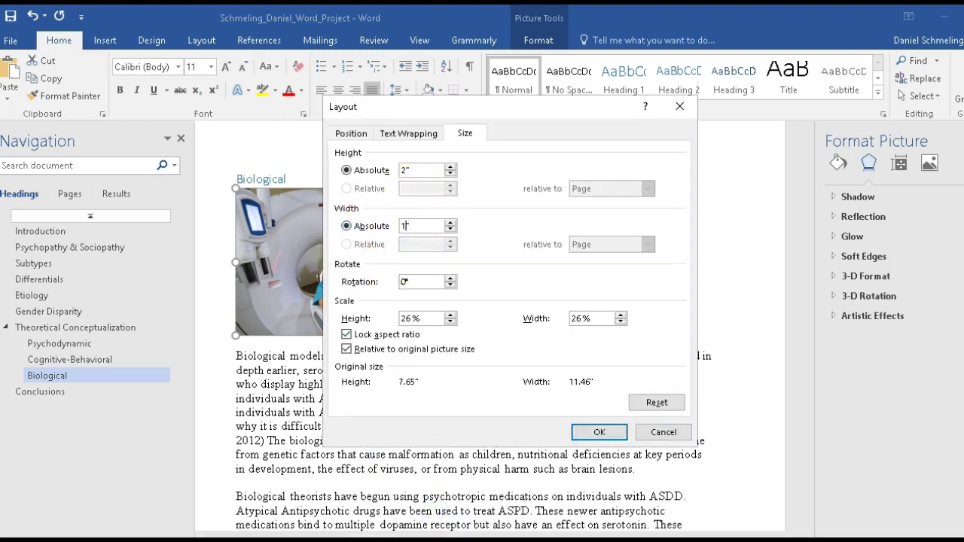
{"action": "left_click", "coordinate": [600, 432]}
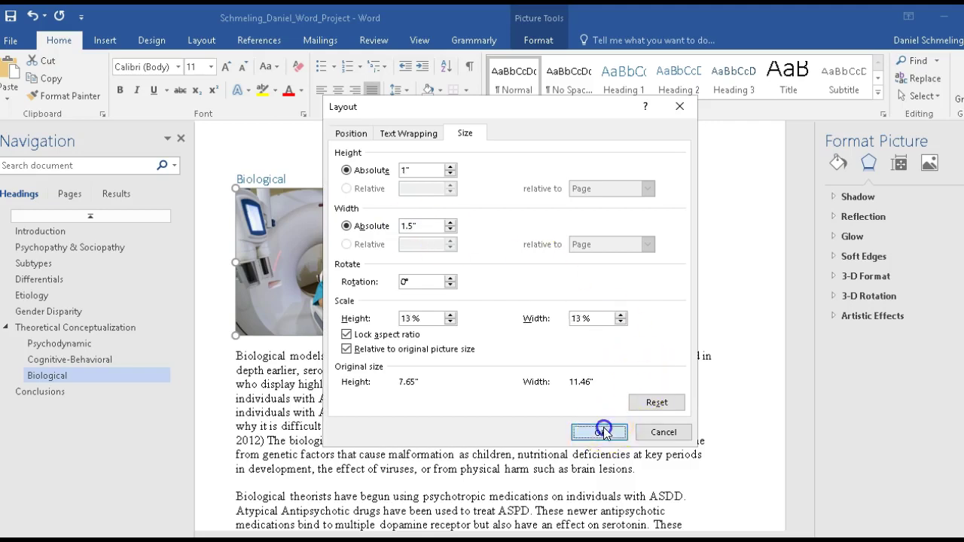
- Turn off Lock aspect ratio and Relative to original picture size, and resize the CT scan picture to 2 inches high by 1.5 inches wide
{"action": "right_click", "coordinate": [317, 227]}
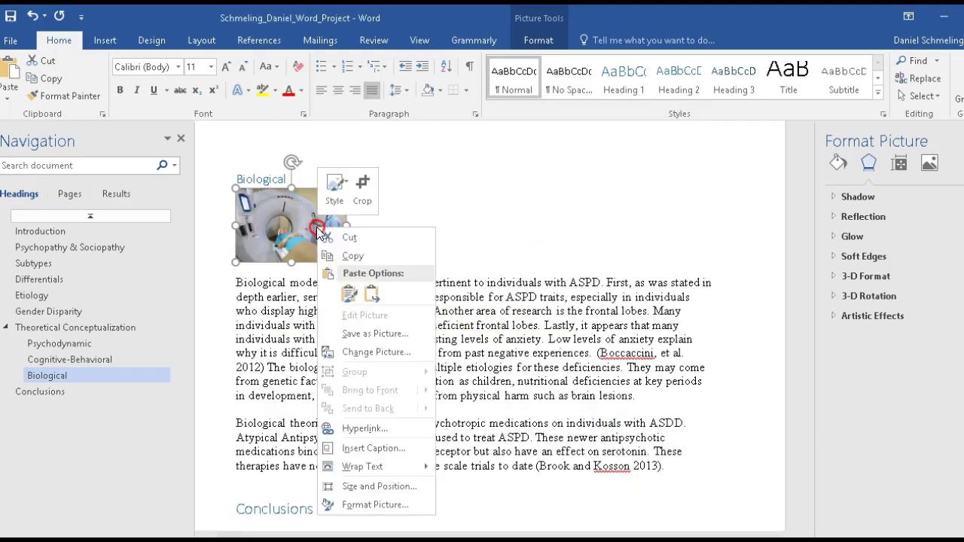
{"action": "left_click", "coordinate": [372, 487]}
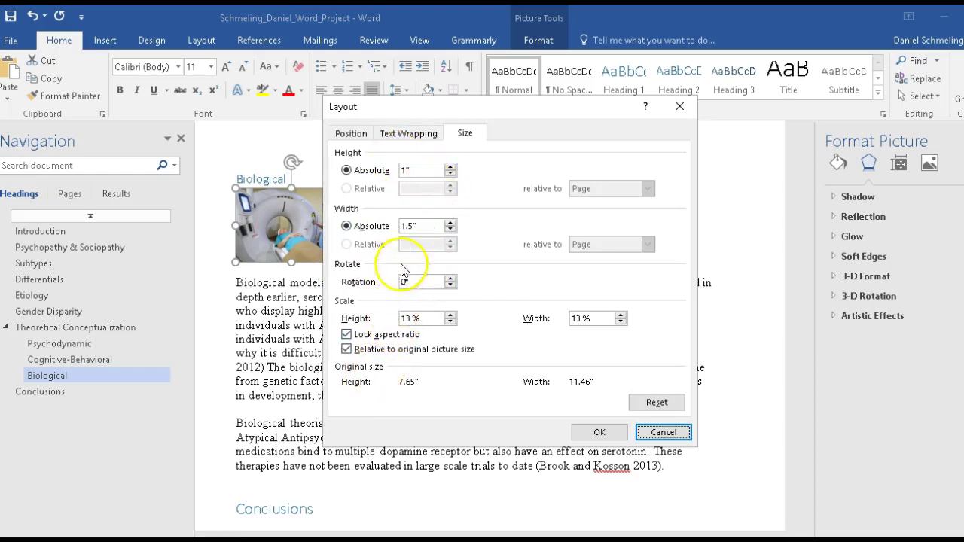
{"action": "left_click", "coordinate": [449, 315]}
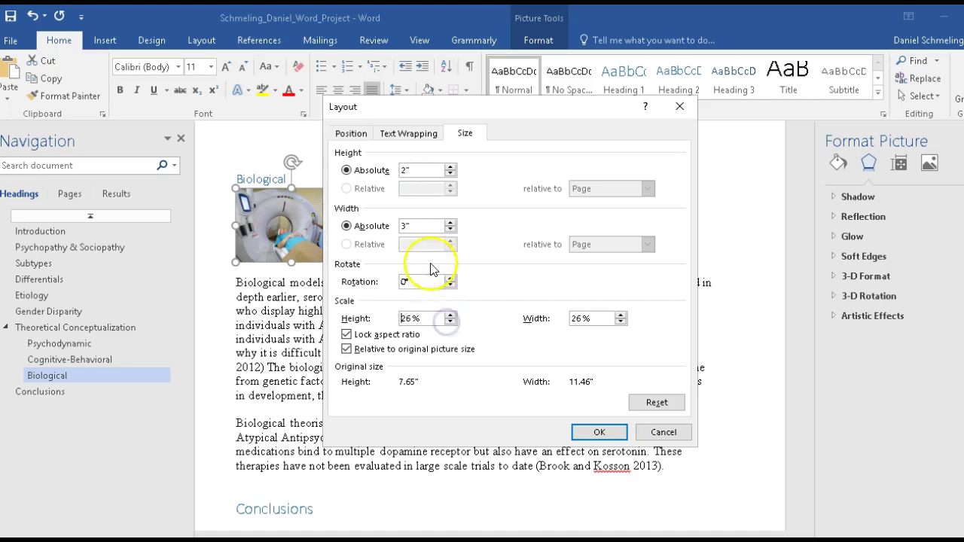
{"action": "left_click", "coordinate": [620, 322]}
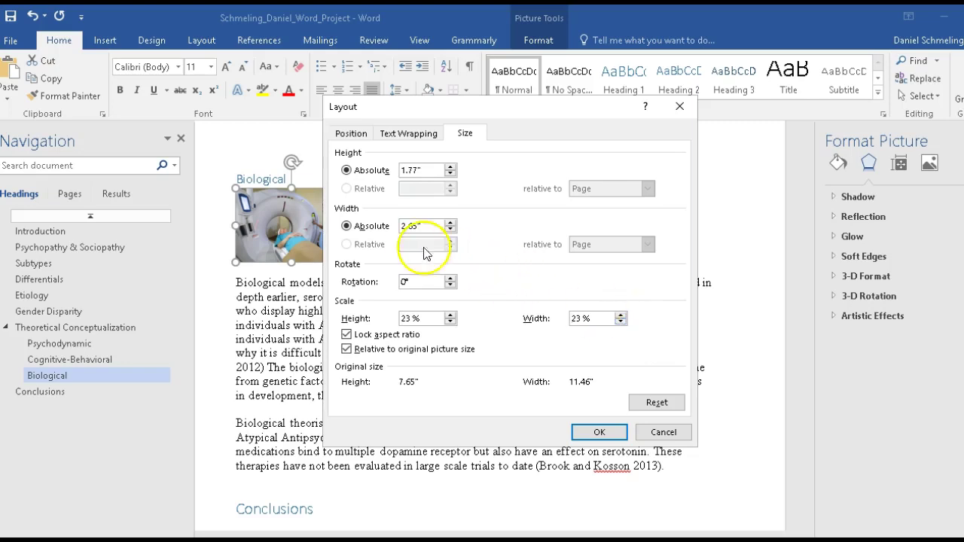
{"action": "left_click", "coordinate": [347, 335]}
{"action": "left_click", "coordinate": [347, 348]}
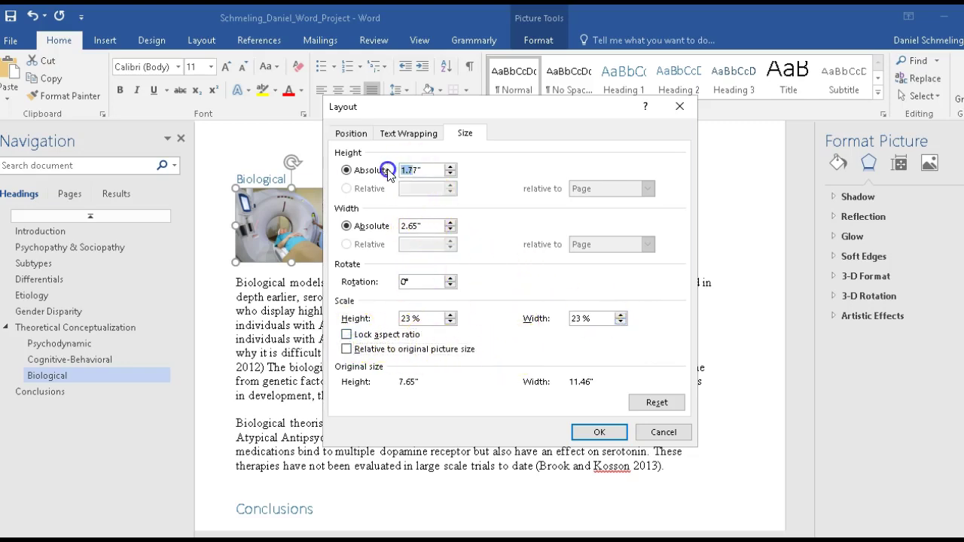
{"action": "type", "text": "2"}
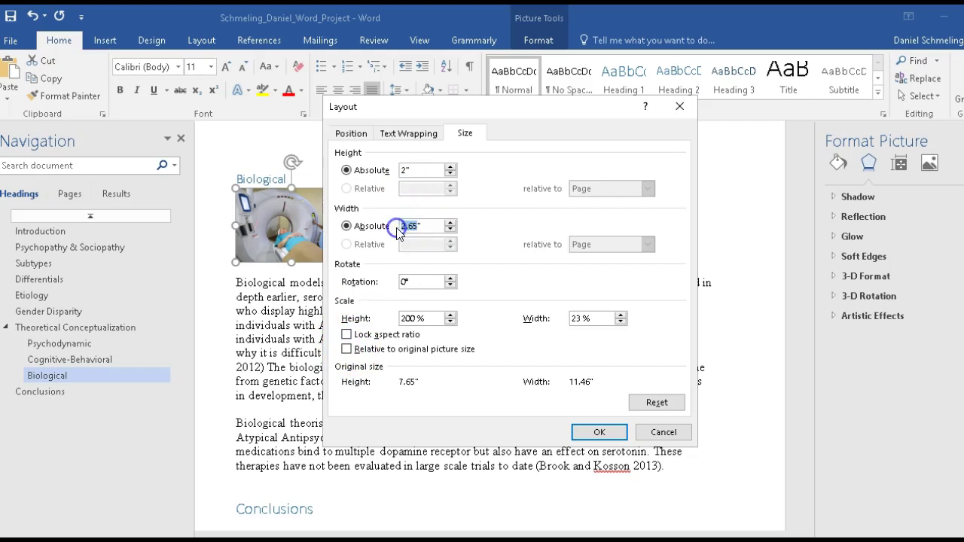
{"action": "left_click", "coordinate": [422, 226]}
{"action": "type", "text": "1.5"}
{"action": "key", "text": "Return"}
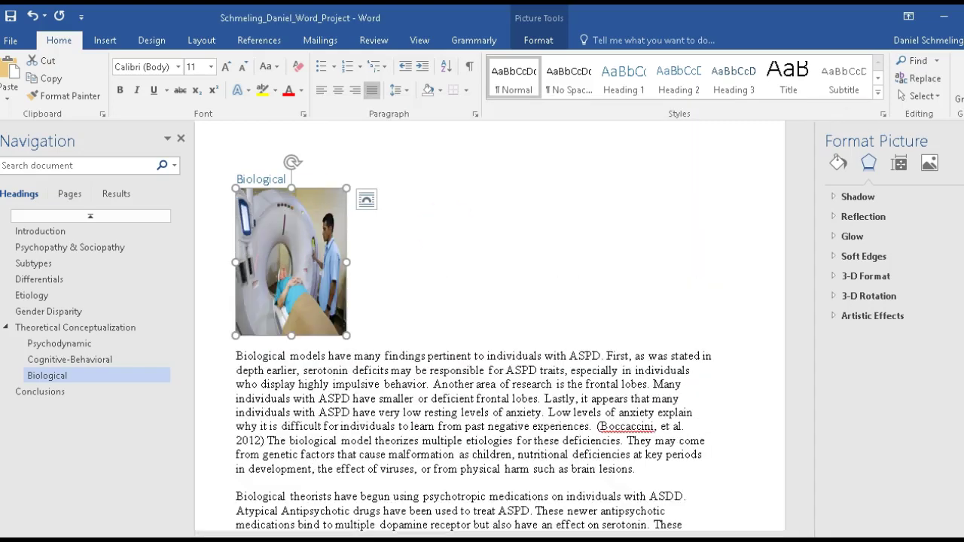
- Recheck the CT scan picture's size settings and align the picture to the right
{"action": "right_click", "coordinate": [339, 267]}
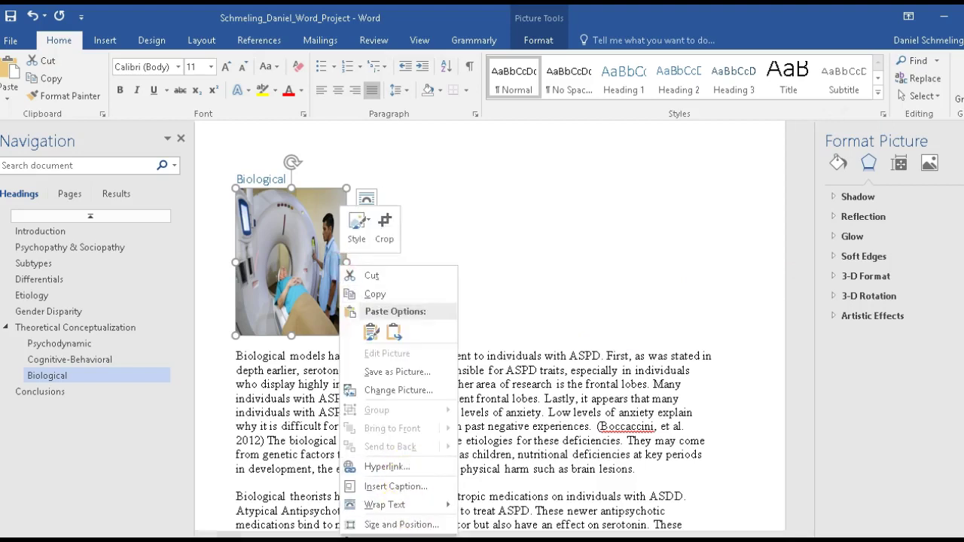
{"action": "left_click", "coordinate": [384, 524]}
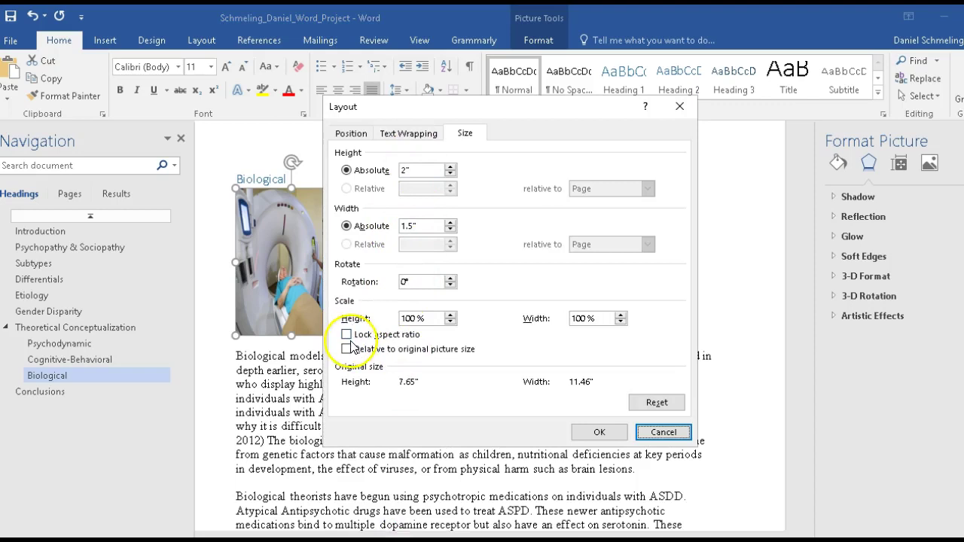
{"action": "left_click", "coordinate": [610, 434]}
{"action": "left_click", "coordinate": [611, 254]}
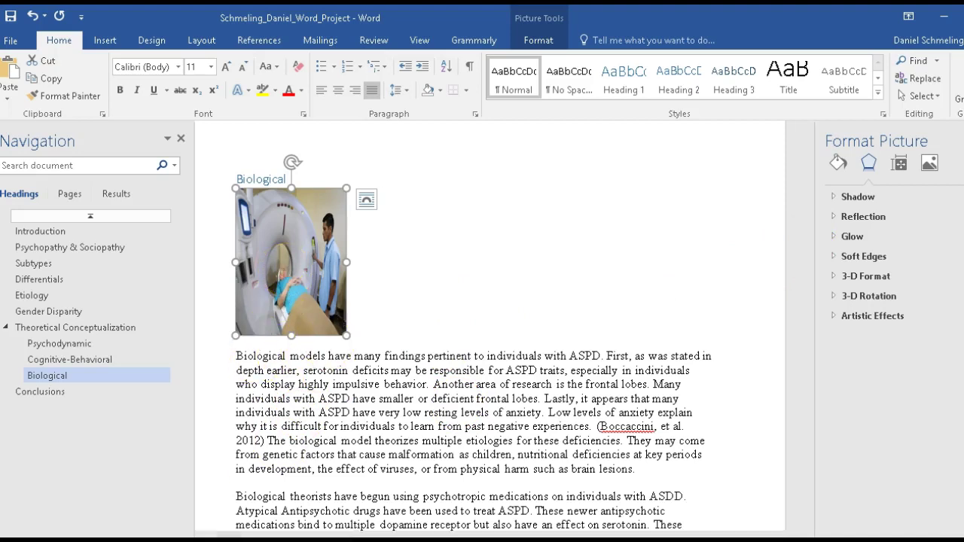
{"action": "left_click", "coordinate": [355, 90]}
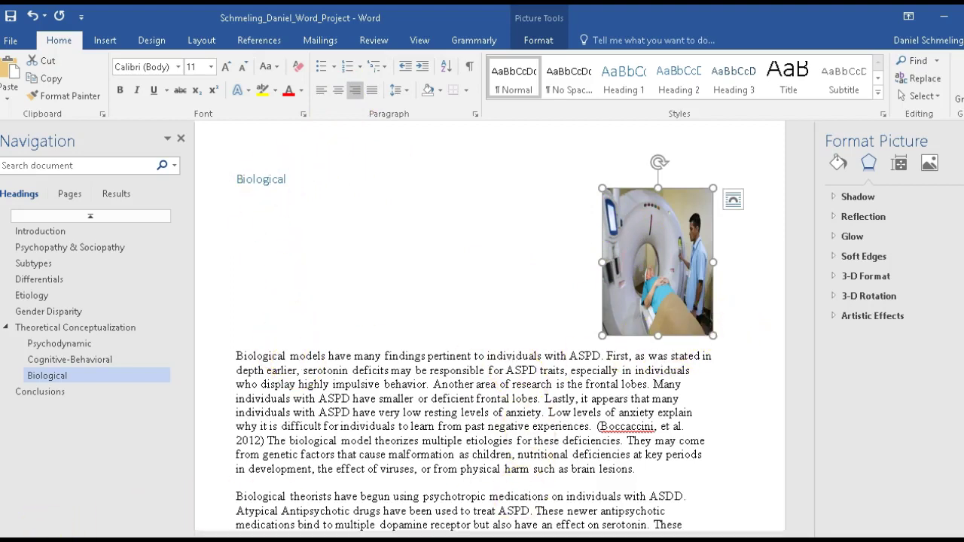
- Read items 16 to 18 in the Simnet instructions document and return to the project document
{"action": "key", "text": "alt+Tab"}
{"action": "scroll", "coordinate": [518, 300], "scroll_direction": "down", "scroll_amount": 1}
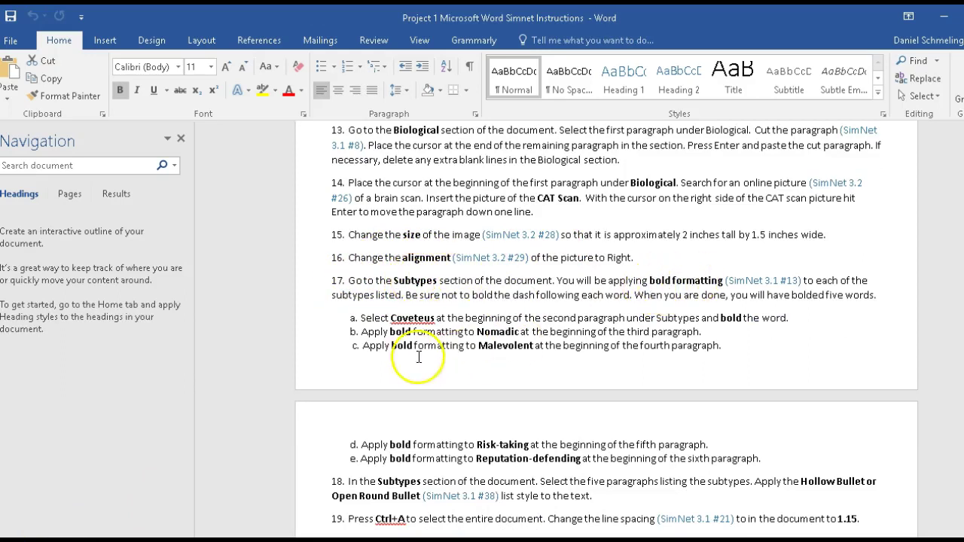
{"action": "scroll", "coordinate": [429, 312], "scroll_direction": "down", "scroll_amount": 1}
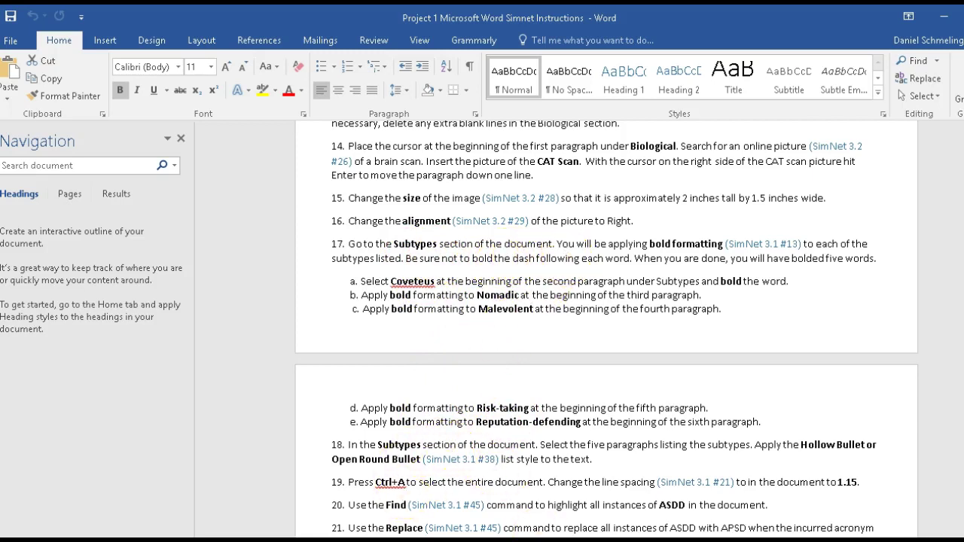
{"action": "left_click", "coordinate": [475, 513]}
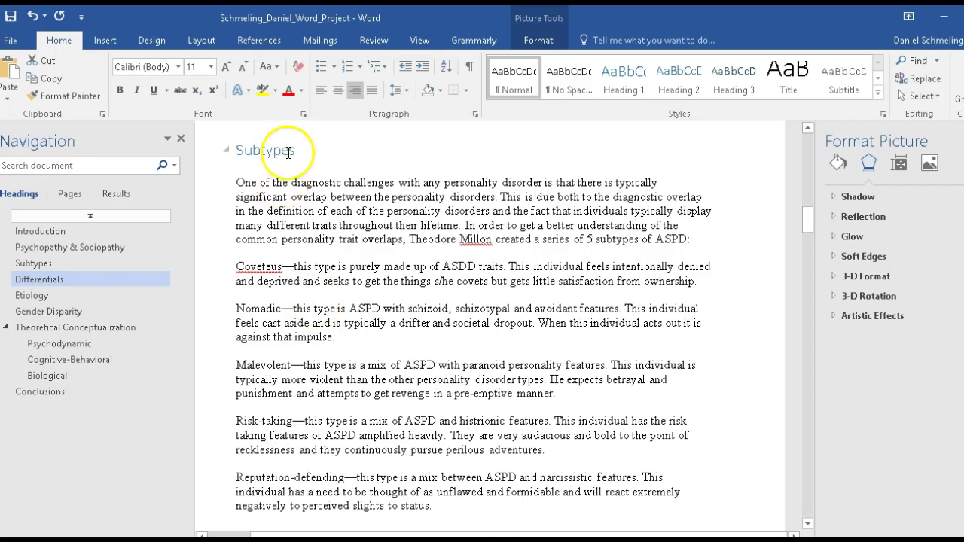
- Bold the words Coveteus and Nomadic at the start of their paragraphs under Subtypes, excluding the dashes
{"action": "left_click", "coordinate": [282, 268]}
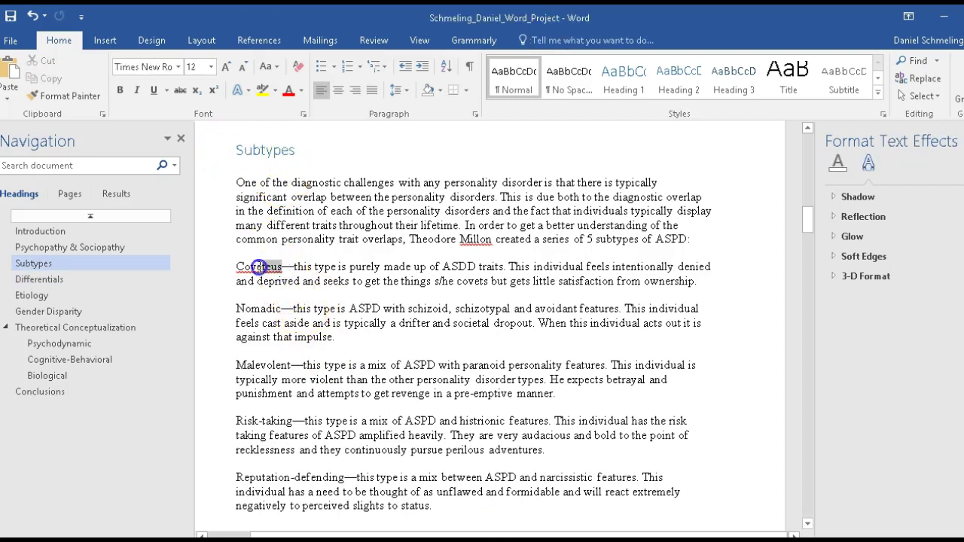
{"action": "left_click", "coordinate": [120, 91]}
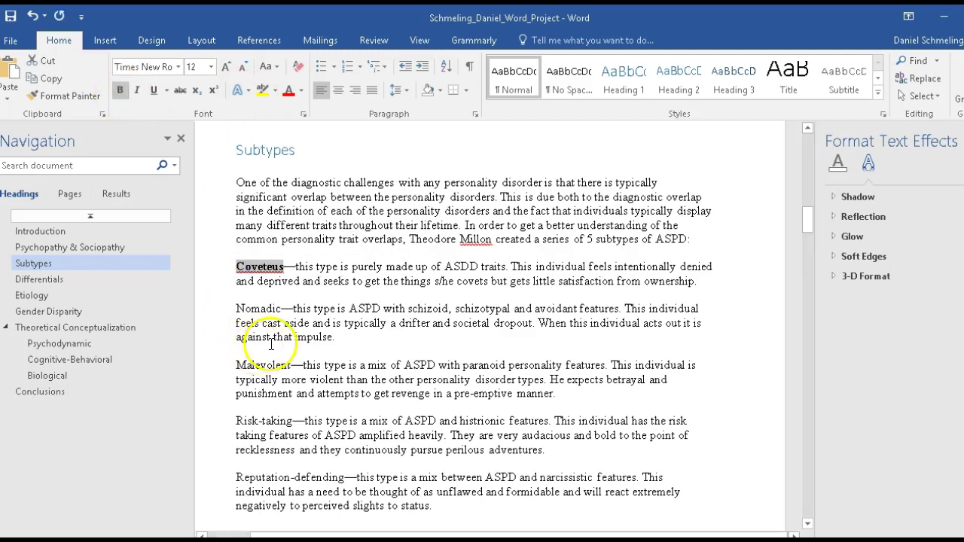
{"action": "left_click_drag", "start_coordinate": [280, 310], "coordinate": [246, 311]}
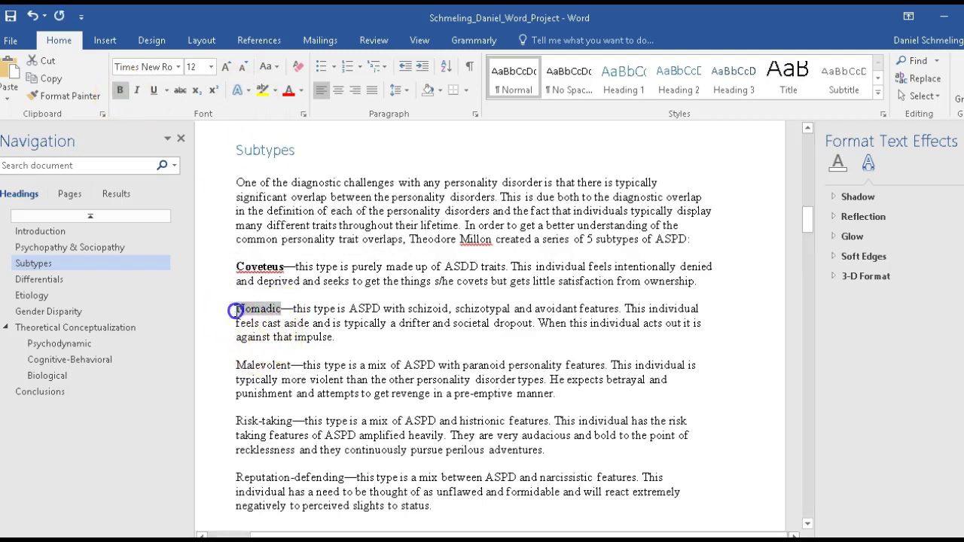
{"action": "left_click", "coordinate": [120, 90]}
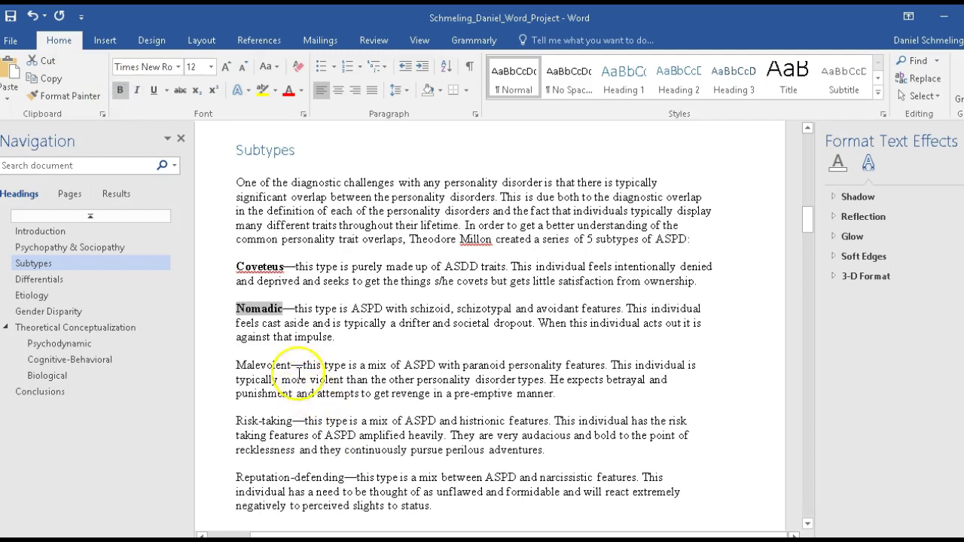
- Bold the words Malevolent and Risk-taking at the start of their Subtypes paragraphs, leaving out the dashes
{"action": "left_click_drag", "start_coordinate": [290, 365], "coordinate": [264, 366]}
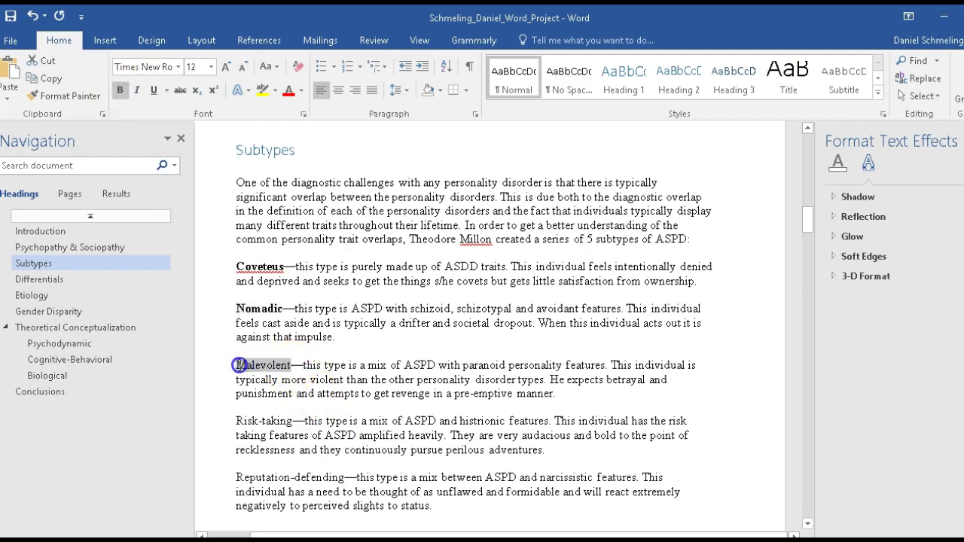
{"action": "right_click", "coordinate": [239, 366]}
{"action": "left_click", "coordinate": [251, 412]}
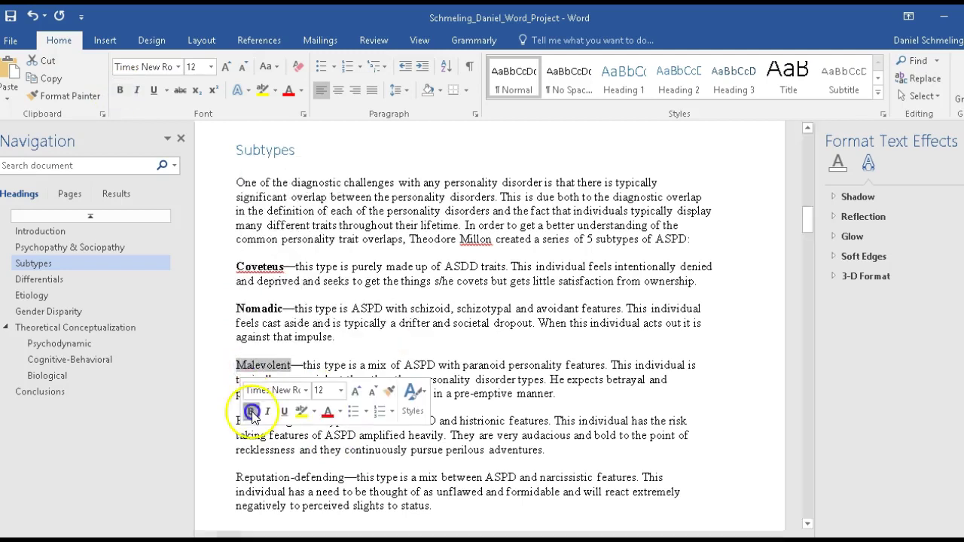
{"action": "left_click", "coordinate": [296, 339]}
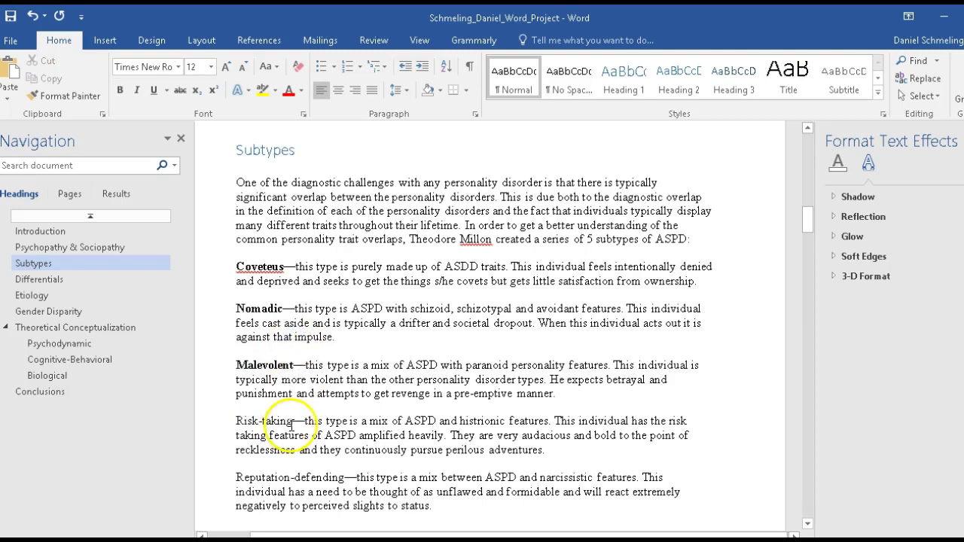
{"action": "left_click", "coordinate": [241, 401]}
{"action": "scroll", "coordinate": [319, 441], "scroll_direction": "down", "scroll_amount": 1}
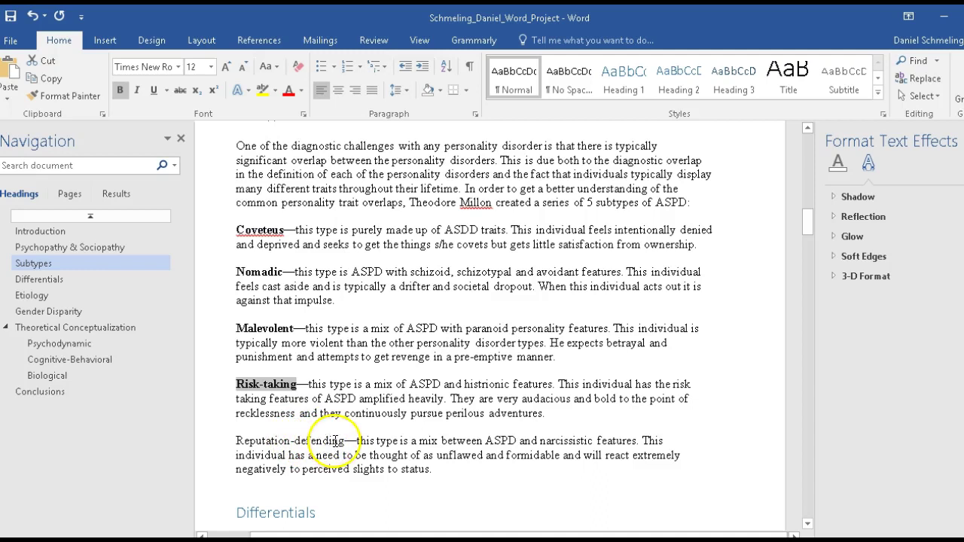
- Bold Reputation-defending at the start of the last Subtypes paragraph without its dash, and clear the selection
{"action": "left_click_drag", "start_coordinate": [343, 443], "coordinate": [250, 442]}
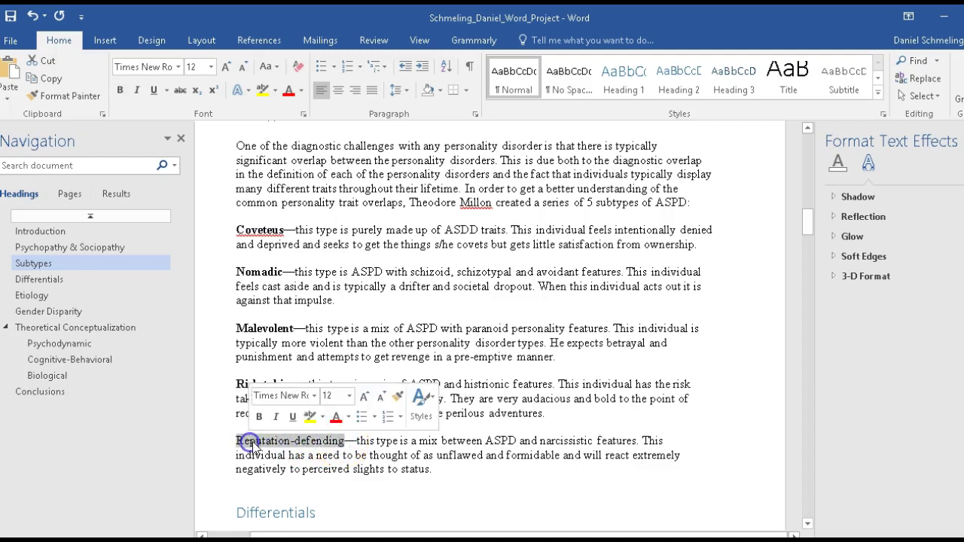
{"action": "left_click", "coordinate": [258, 417]}
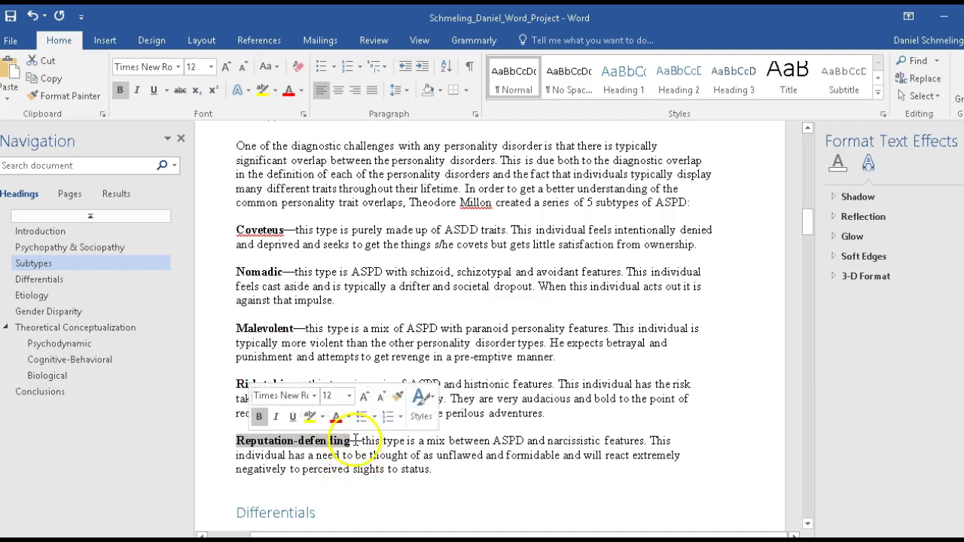
{"action": "left_click", "coordinate": [507, 374]}
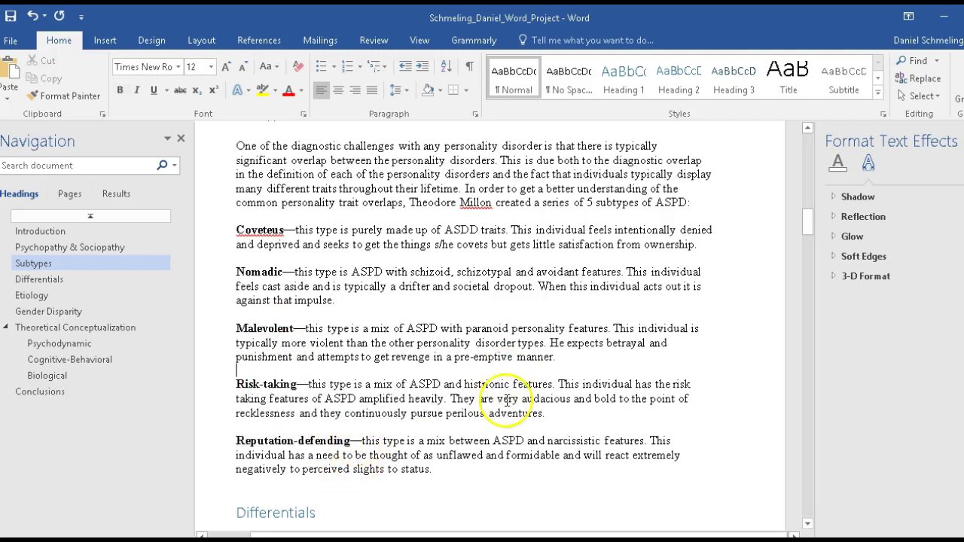
- Read item 18 in the Simnet instructions and apply the hollow round bullet style to the five subtype paragraphs in the project document
{"action": "key", "text": "alt+Tab"}
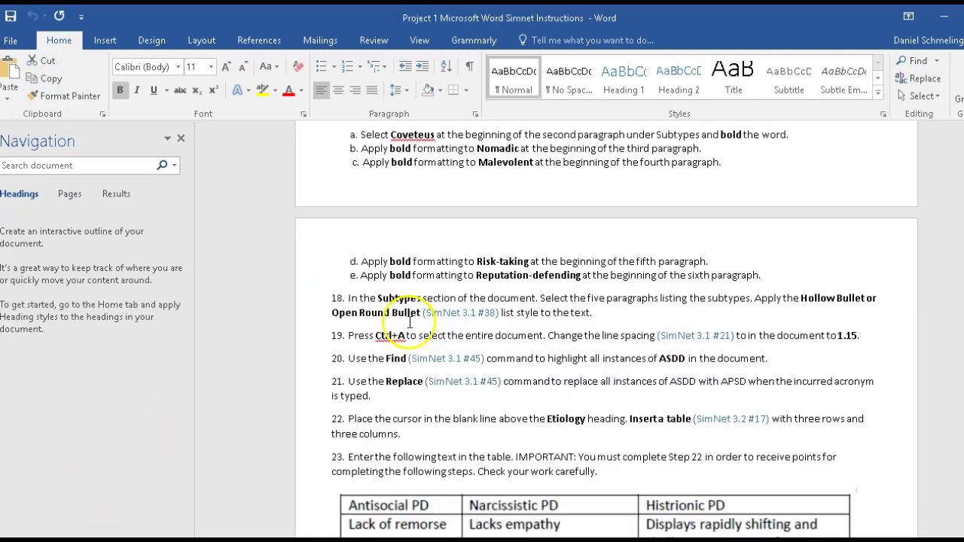
{"action": "scroll", "coordinate": [347, 284], "scroll_direction": "down", "scroll_amount": 1}
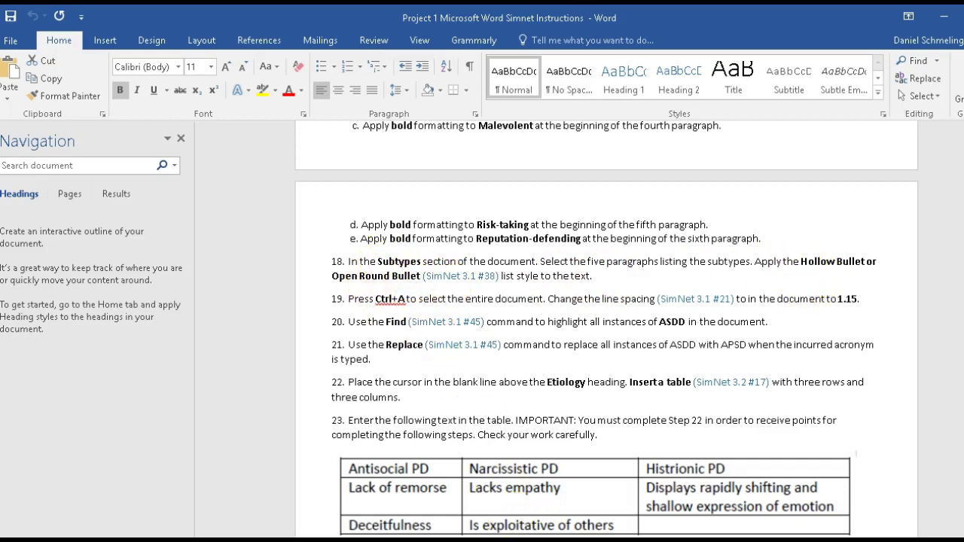
{"action": "left_click", "coordinate": [488, 521]}
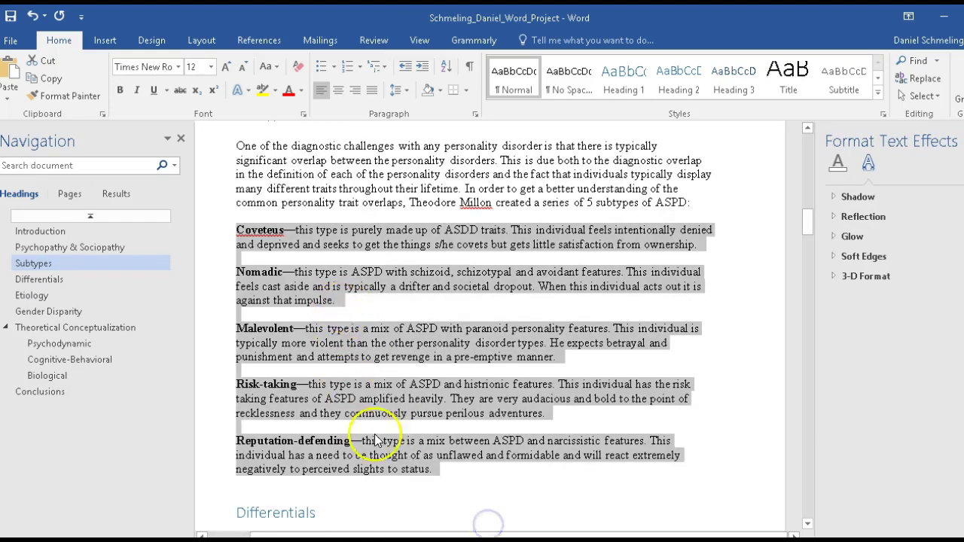
{"action": "left_click_drag", "start_coordinate": [452, 477], "coordinate": [251, 233]}
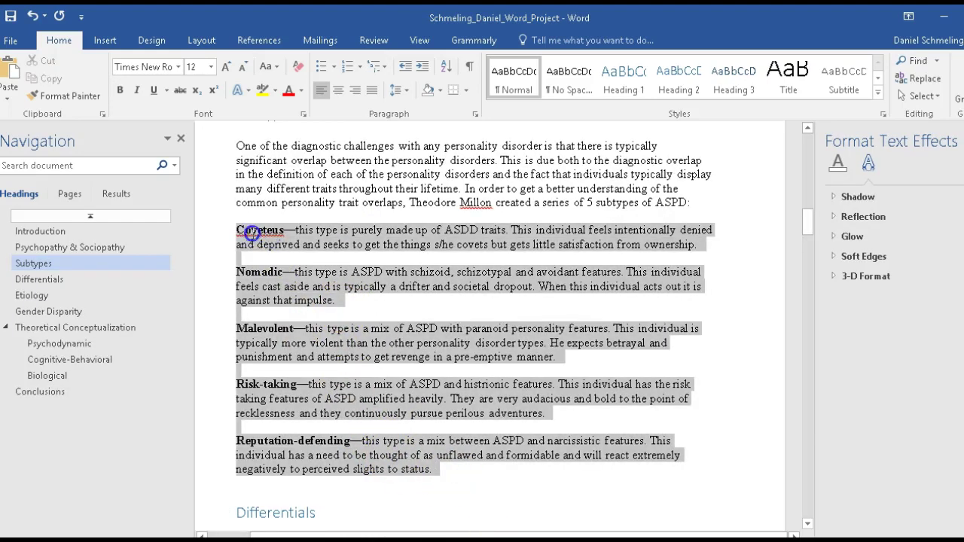
{"action": "left_click", "coordinate": [334, 66]}
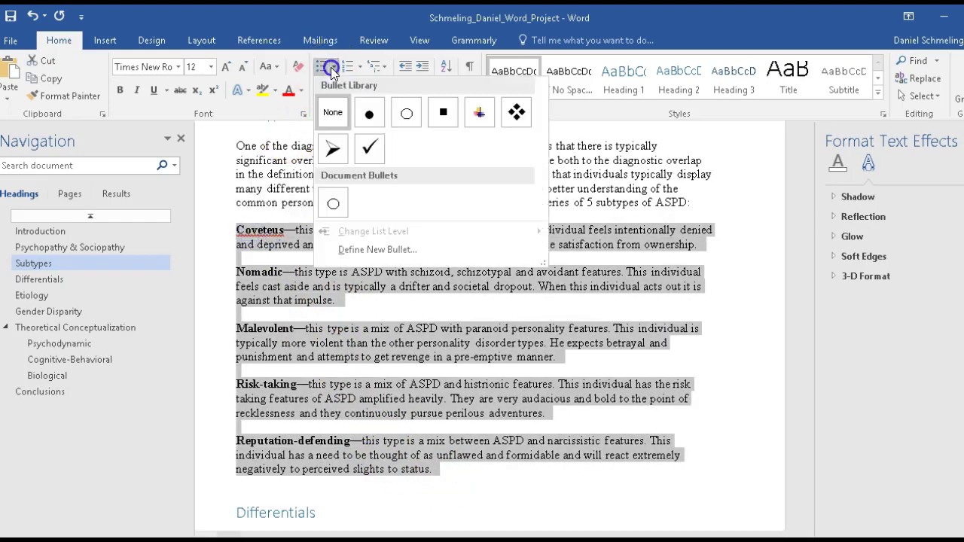
{"action": "left_click", "coordinate": [407, 113]}
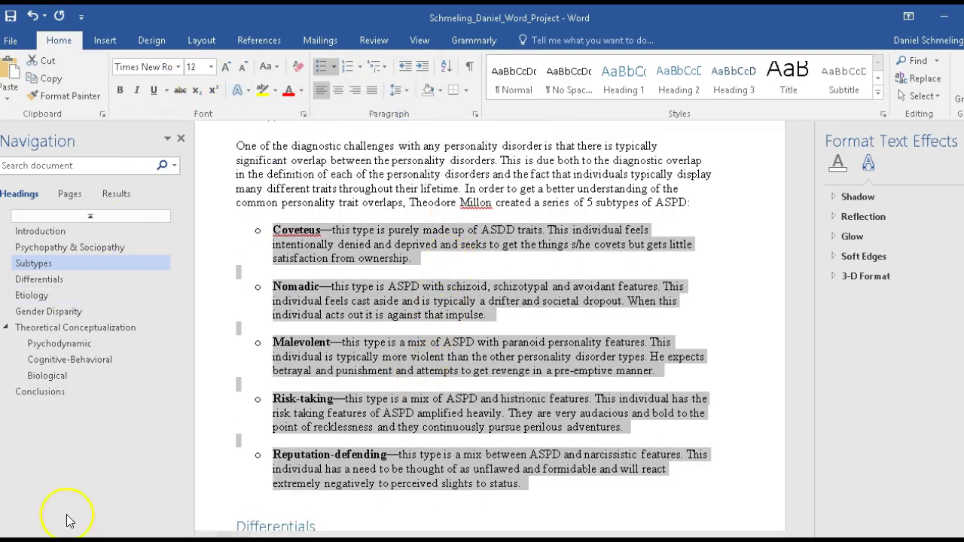
- Remove the blank lines between the five bulleted subtype paragraphs
{"action": "left_click", "coordinate": [423, 259]}
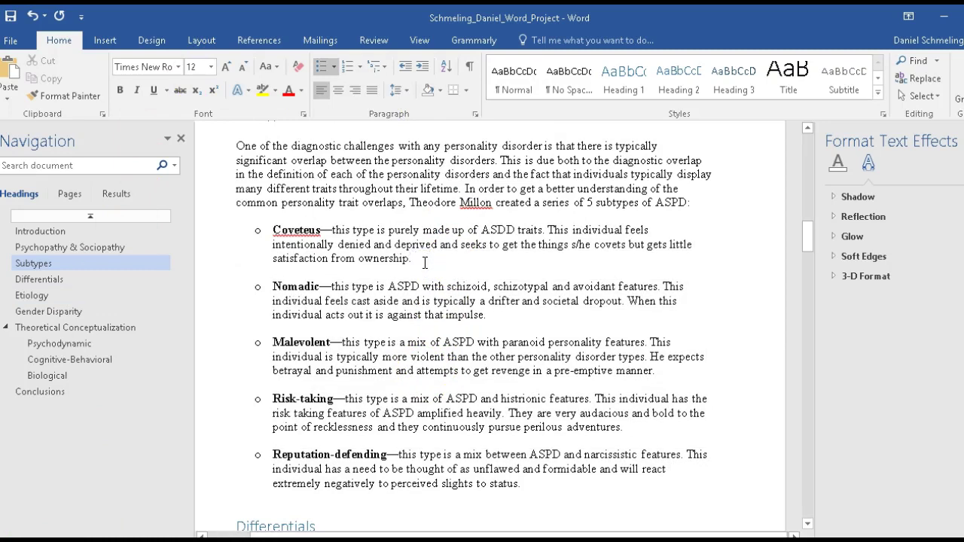
{"action": "key", "text": "Delete"}
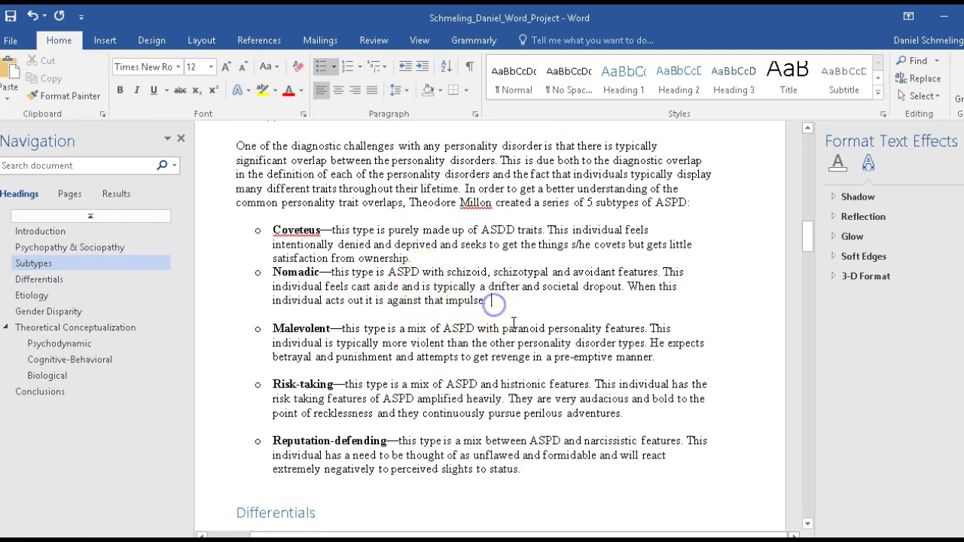
{"action": "key", "text": "Delete"}
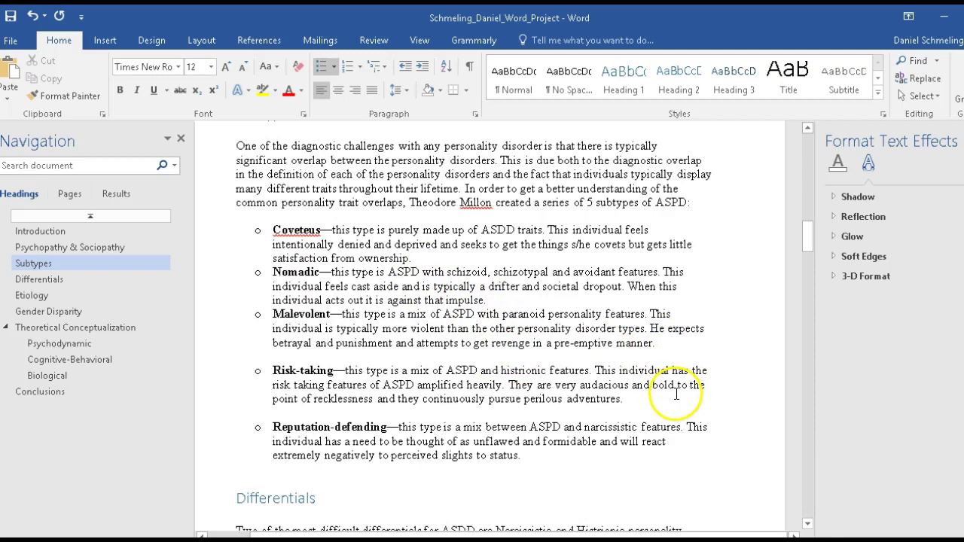
{"action": "key", "text": "Delete"}
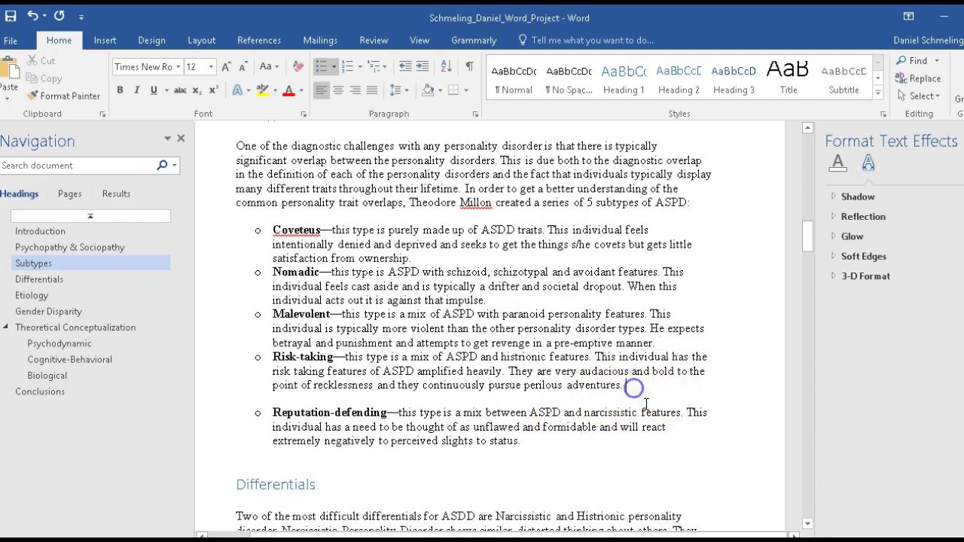
{"action": "key", "text": "Delete"}
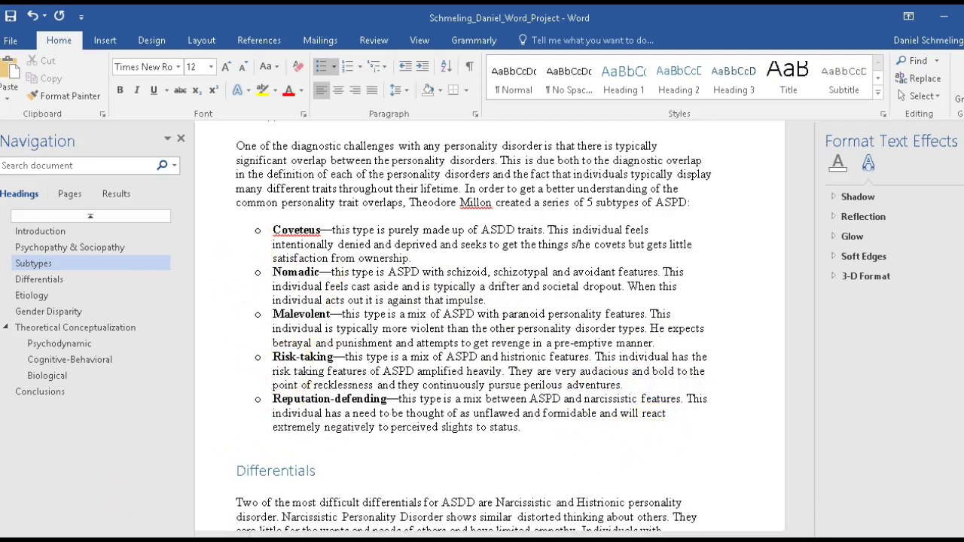
- Read item 19 in the Simnet instructions and set the entire project document's line spacing to At least 1.15
{"action": "key", "text": "alt+Tab"}
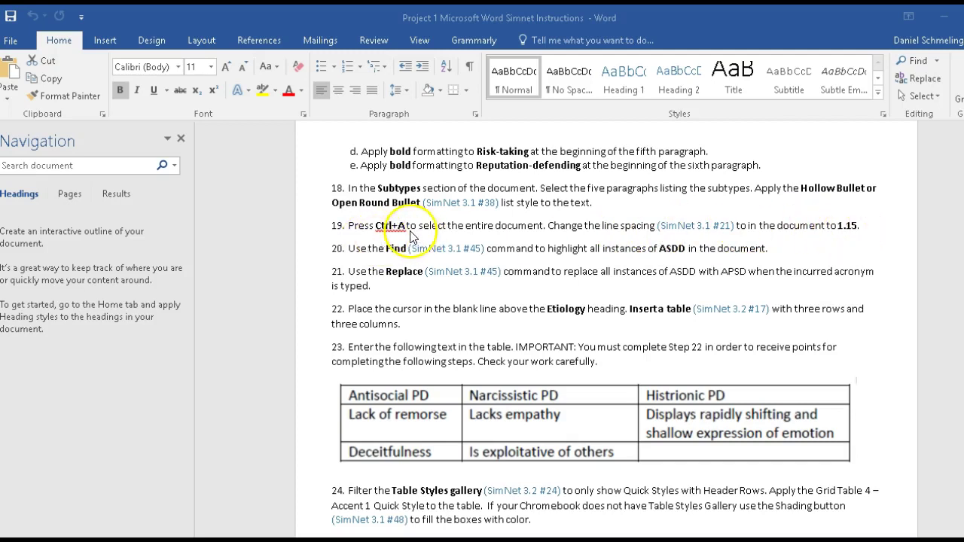
{"action": "left_click", "coordinate": [952, 18]}
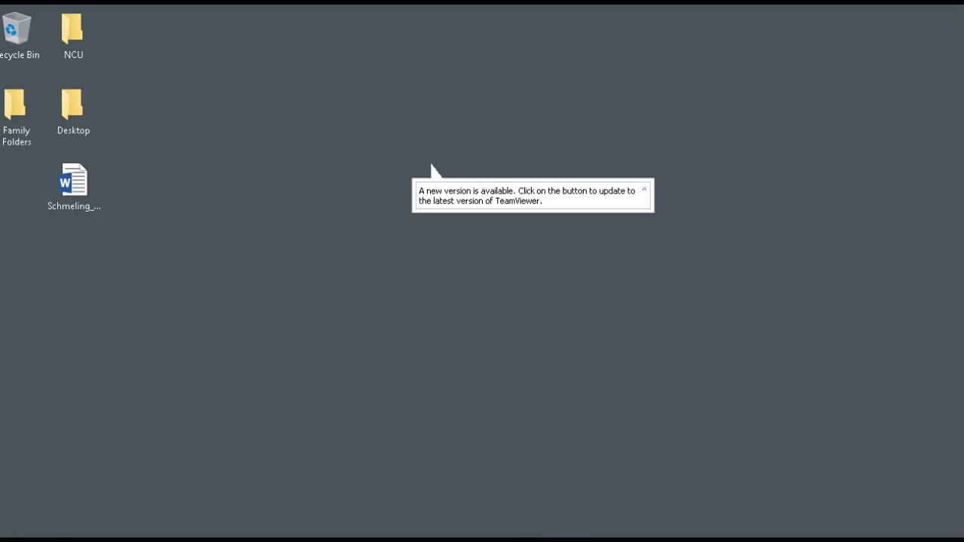
{"action": "mouse_move", "coordinate": [538, 516]}
{"action": "left_click", "coordinate": [487, 520]}
{"action": "left_click", "coordinate": [451, 342]}
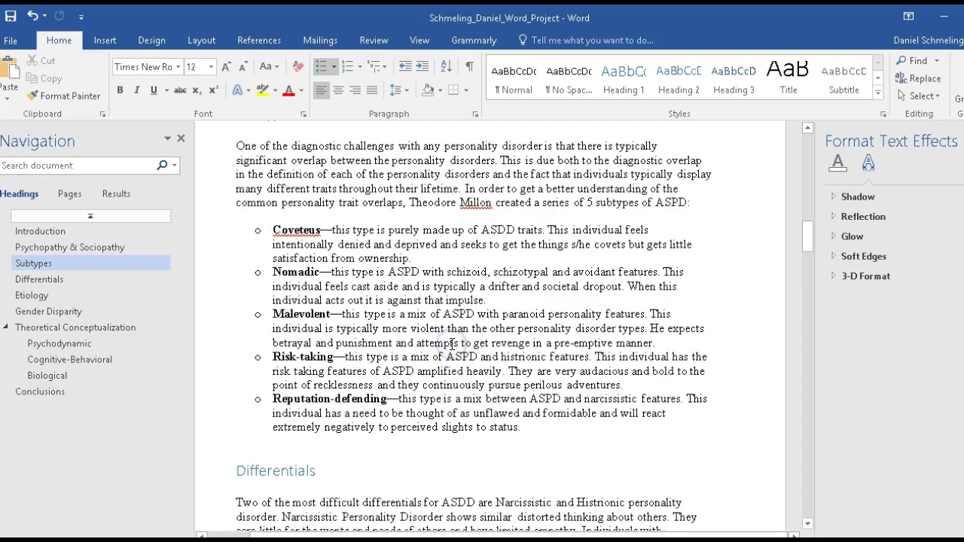
{"action": "key", "text": "ctrl+a"}
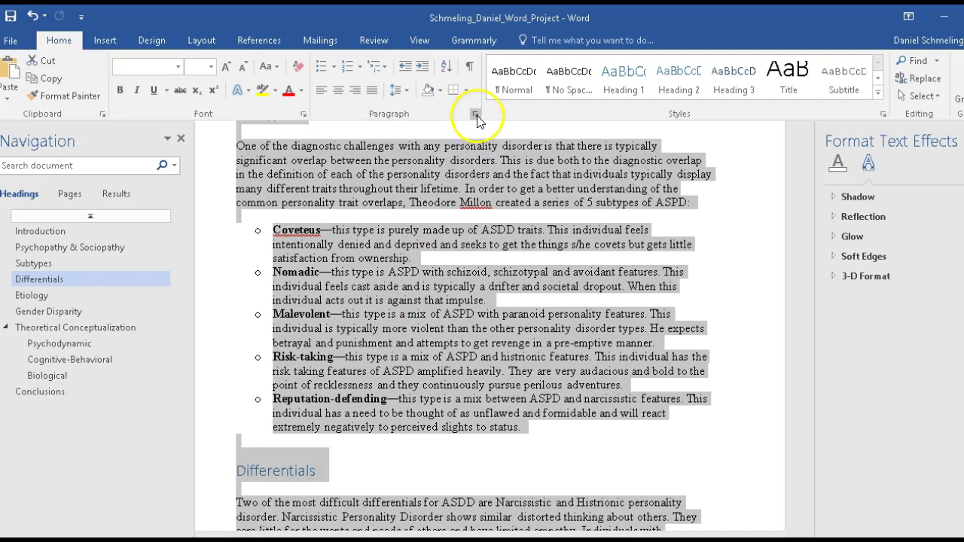
{"action": "right_click", "coordinate": [425, 285]}
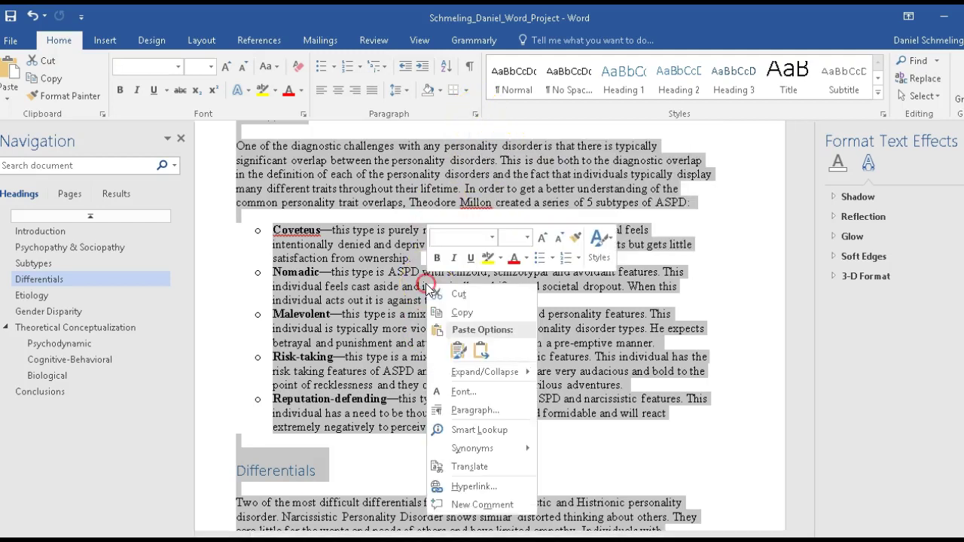
{"action": "left_click", "coordinate": [483, 412]}
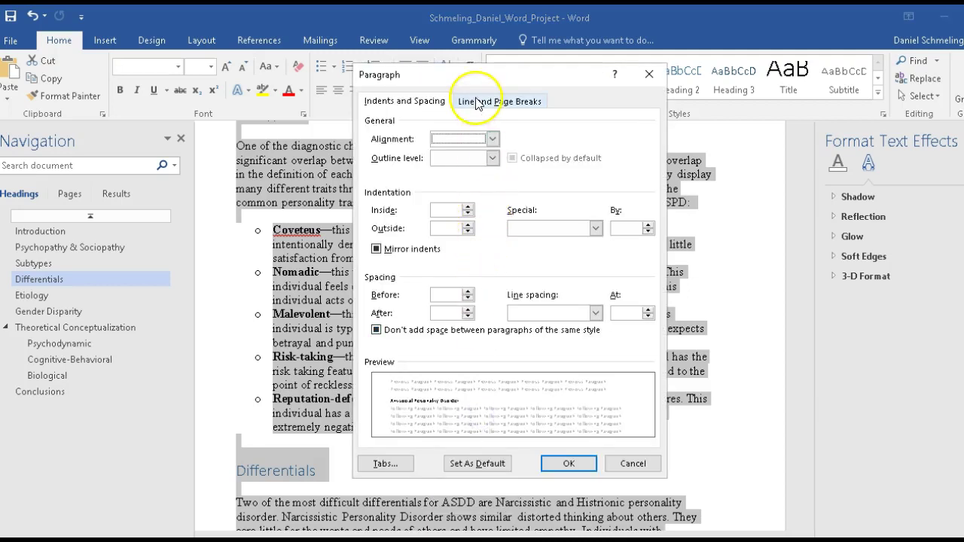
{"action": "left_click", "coordinate": [596, 315]}
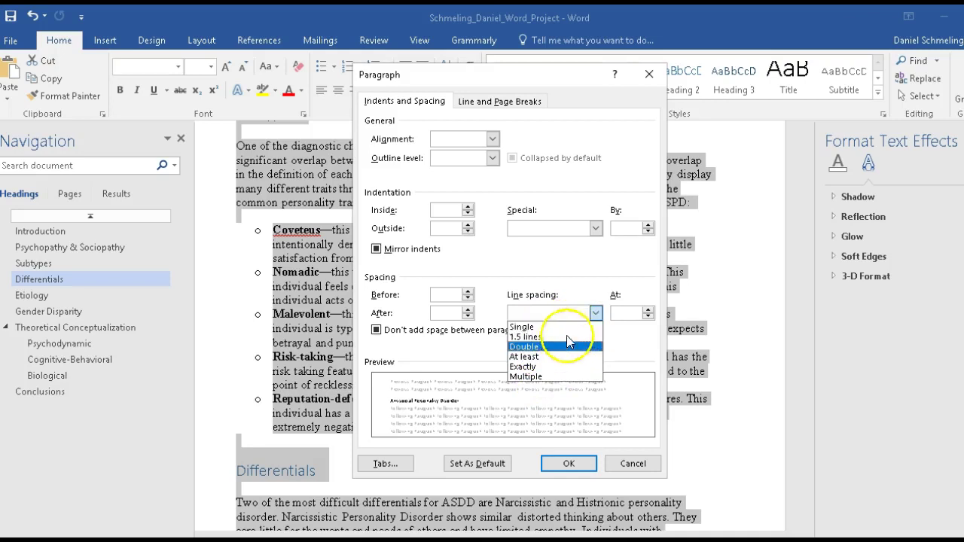
{"action": "left_click", "coordinate": [625, 314]}
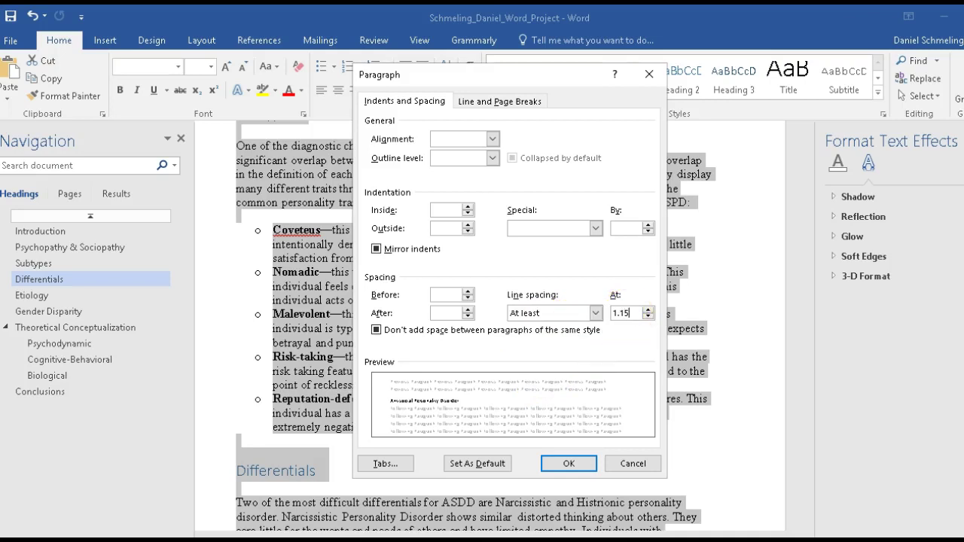
{"action": "left_click", "coordinate": [568, 464]}
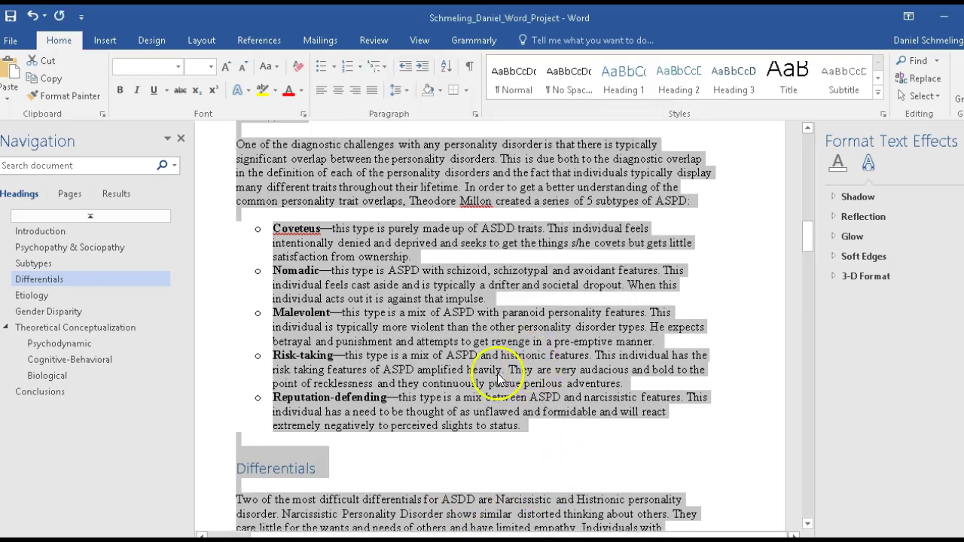
- Review the paragraph spacing settings of the selected document text and close them without changes
{"action": "right_click", "coordinate": [430, 399]}
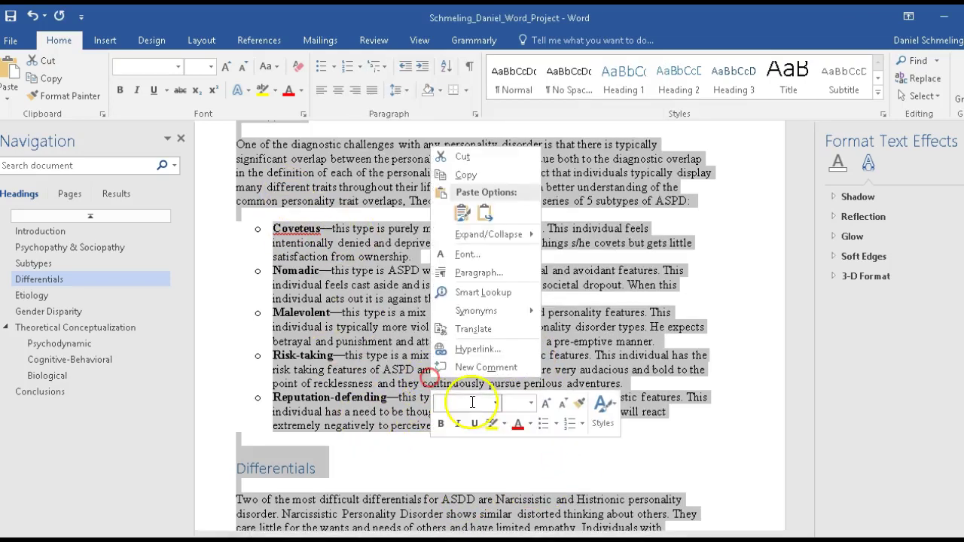
{"action": "left_click", "coordinate": [467, 273]}
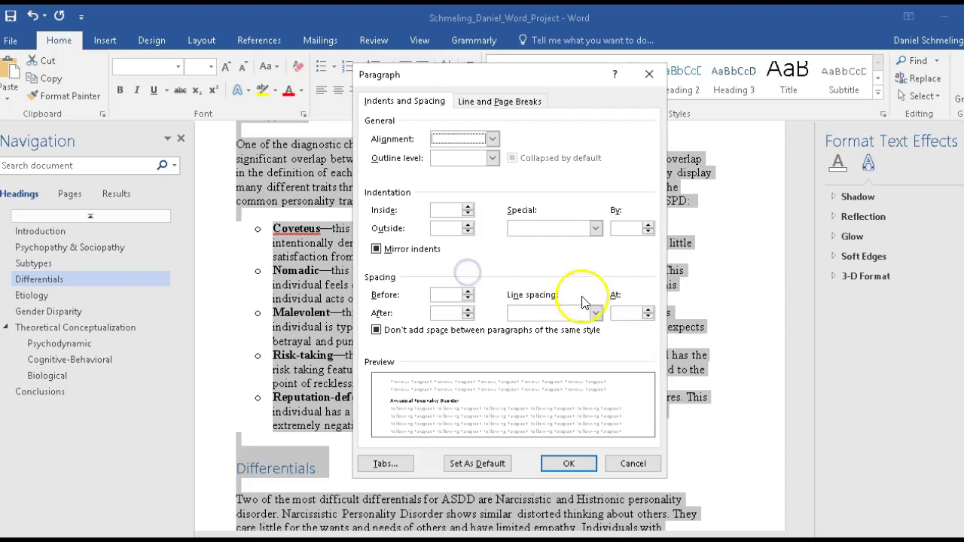
{"action": "left_click", "coordinate": [649, 74]}
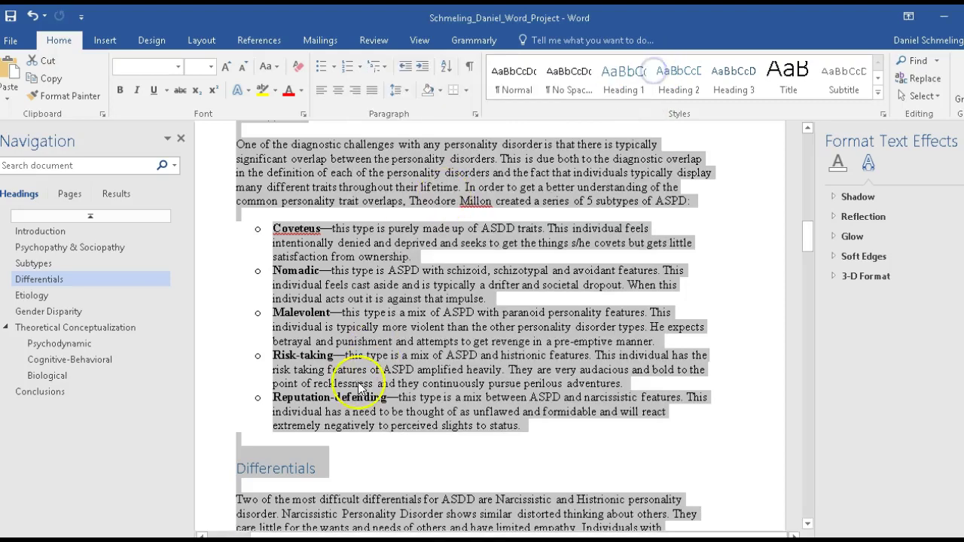
- Read items 20 and 21 in the Simnet instructions and copy the replacement acronym APSD from item 21
{"action": "key", "text": "alt+Tab"}
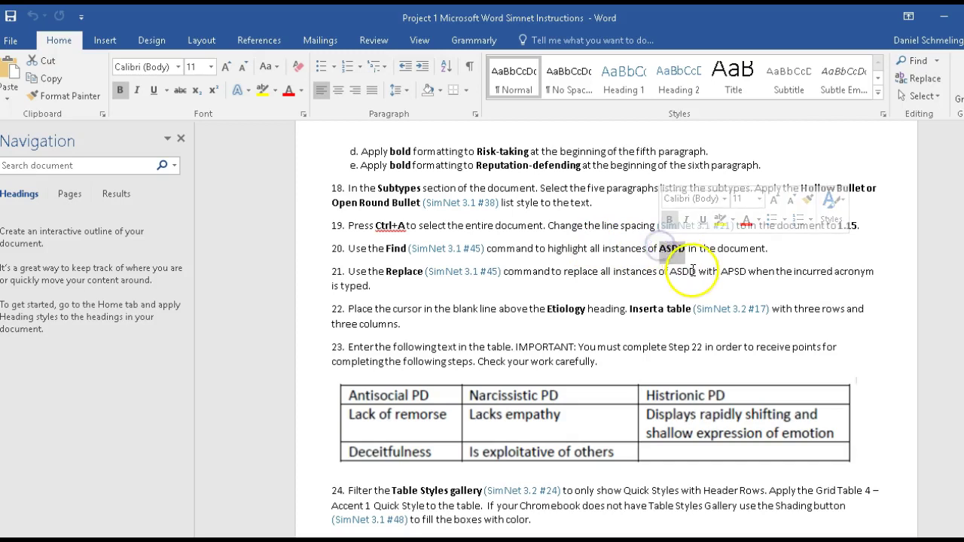
{"action": "left_click", "coordinate": [692, 271]}
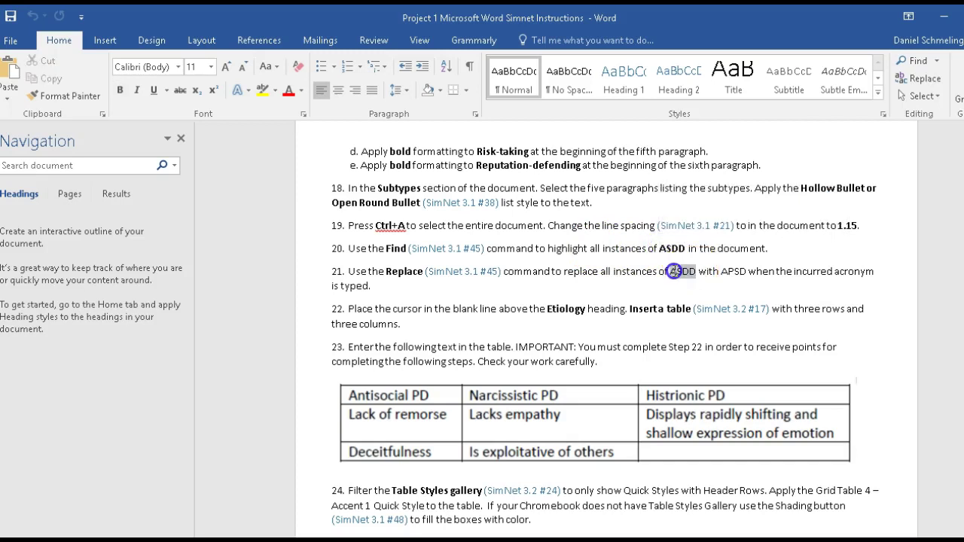
{"action": "left_click", "coordinate": [620, 249]}
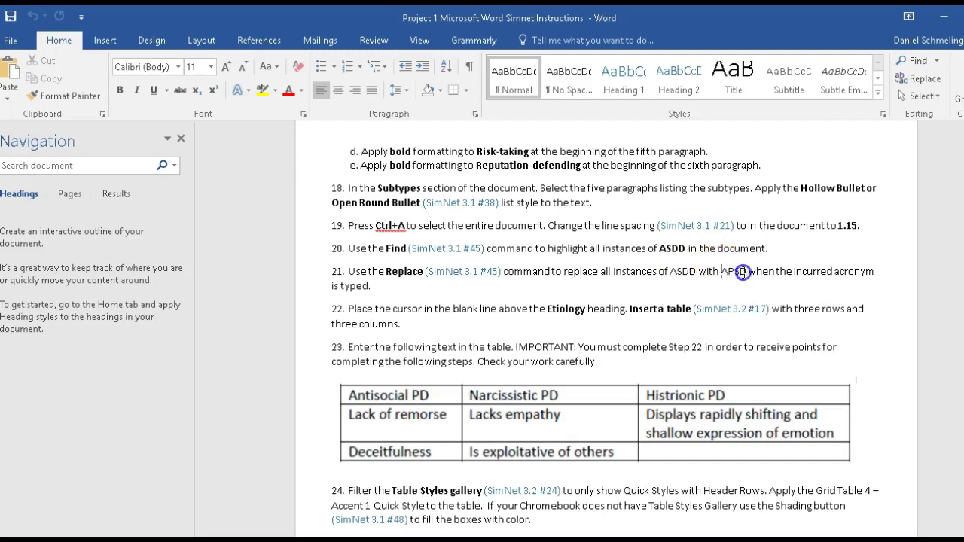
{"action": "left_click_drag", "start_coordinate": [746, 273], "coordinate": [746, 276]}
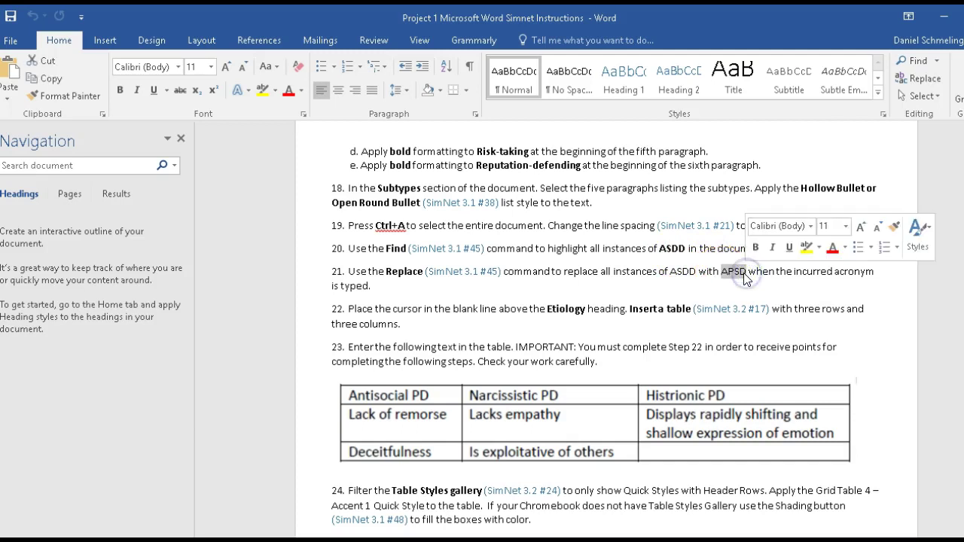
{"action": "right_click", "coordinate": [745, 278]}
{"action": "left_click", "coordinate": [761, 300]}
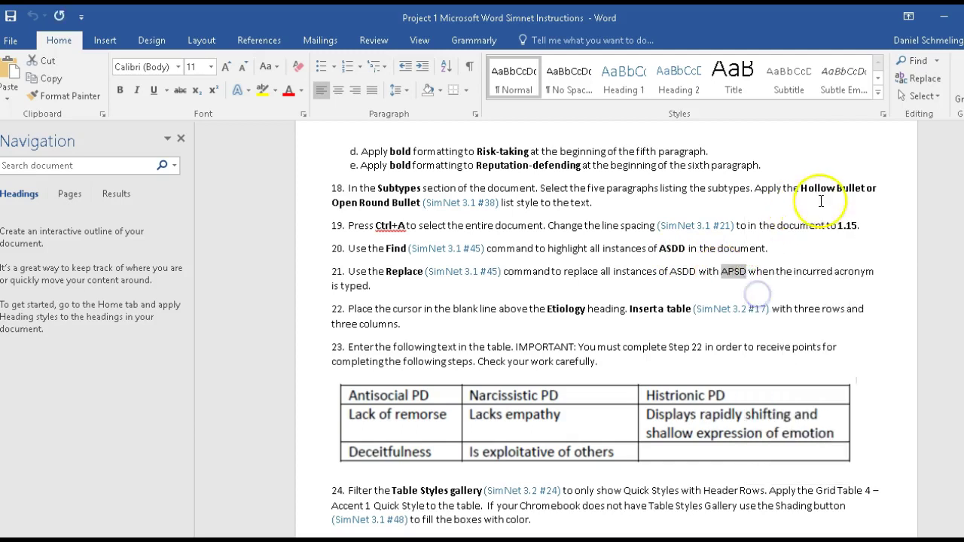
- Return to the project document, clear the selection and find all instances of ASDD
{"action": "left_click", "coordinate": [944, 16]}
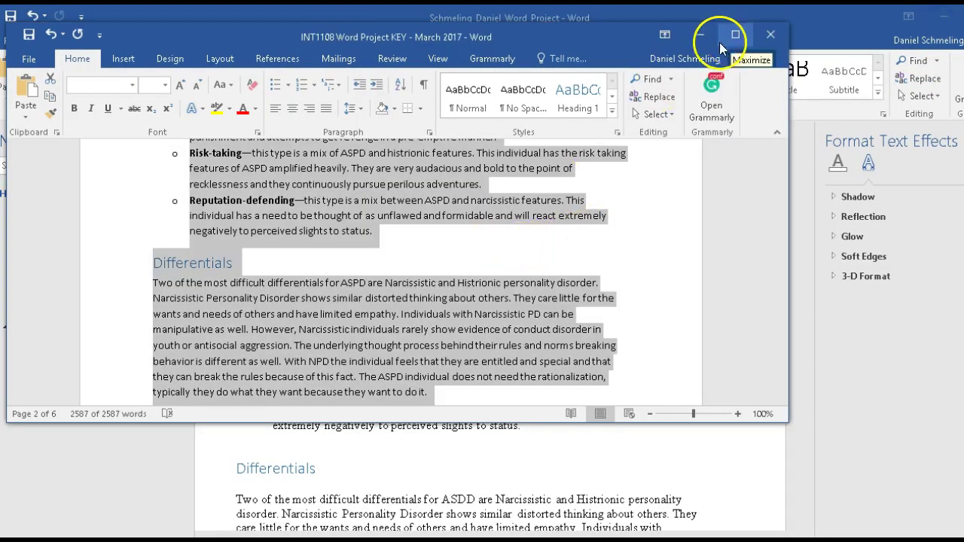
{"action": "left_click", "coordinate": [701, 34]}
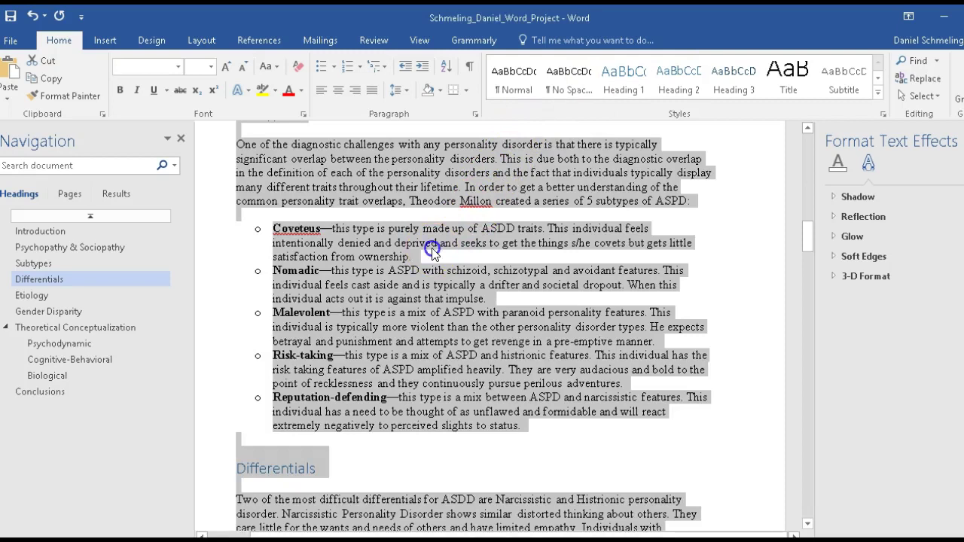
{"action": "left_click", "coordinate": [432, 249]}
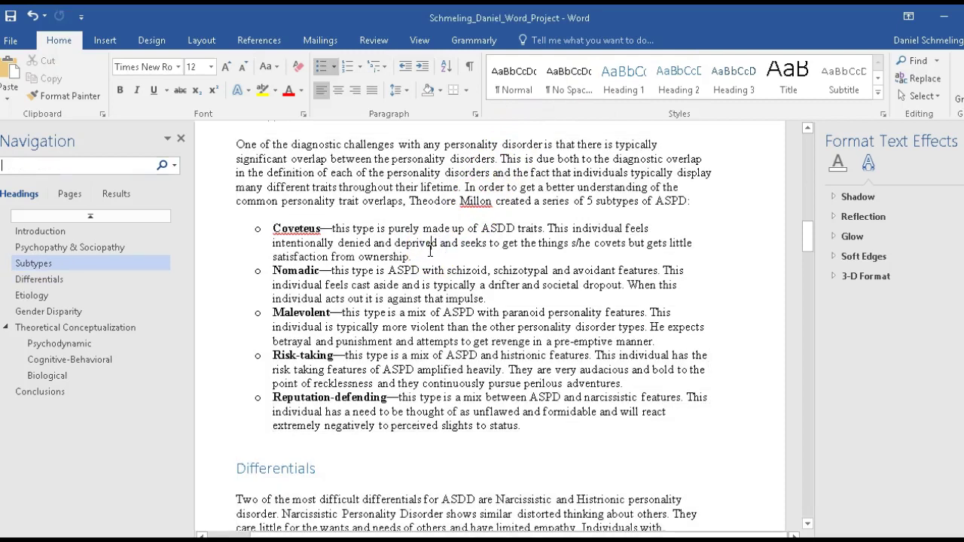
{"action": "left_click", "coordinate": [94, 163]}
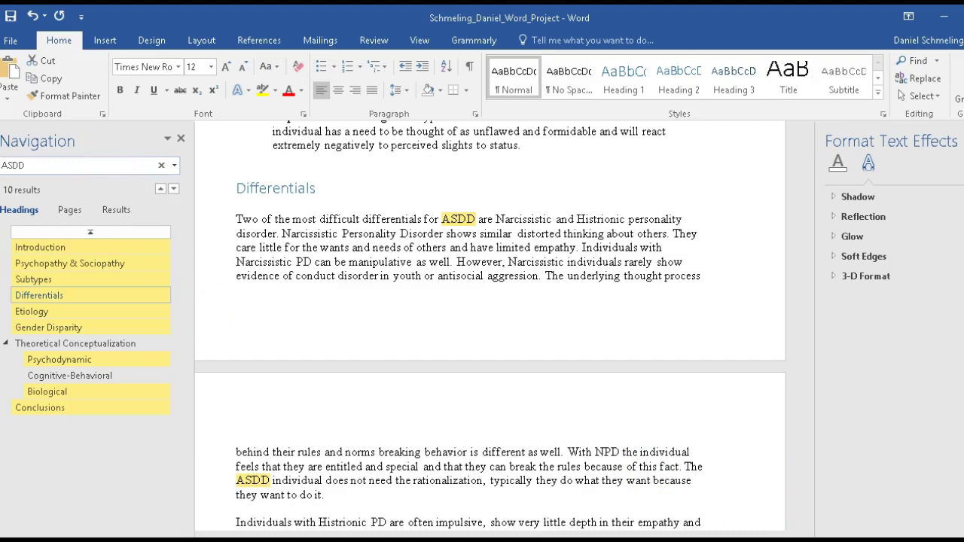
- Replace all instances of ASDD with APSD in the project document and close Find and Replace
{"action": "mouse_move", "coordinate": [608, 539]}
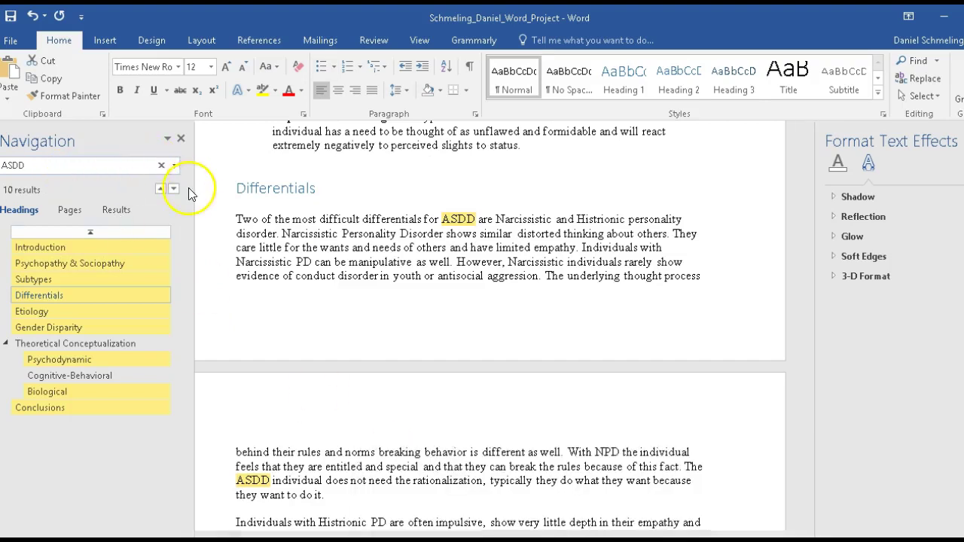
{"action": "left_click", "coordinate": [175, 165]}
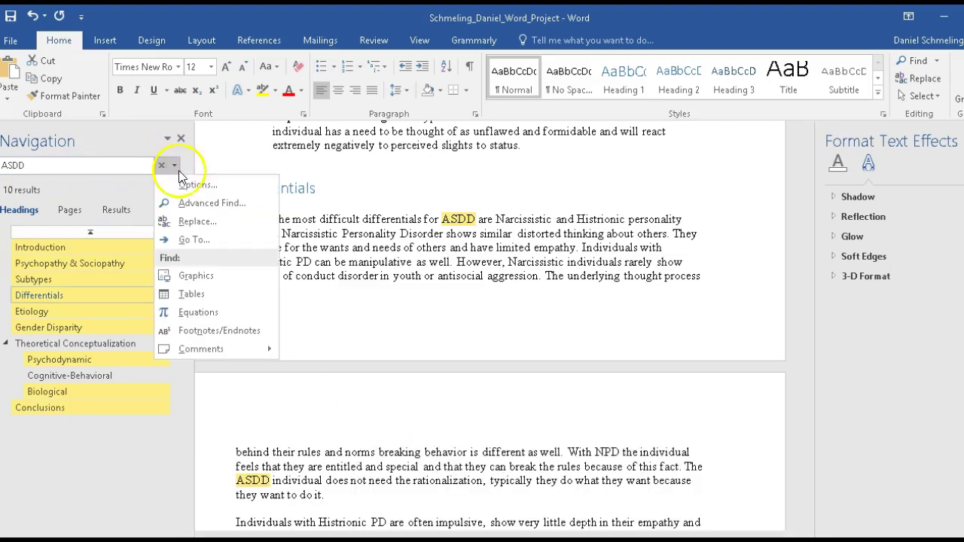
{"action": "left_click", "coordinate": [196, 222]}
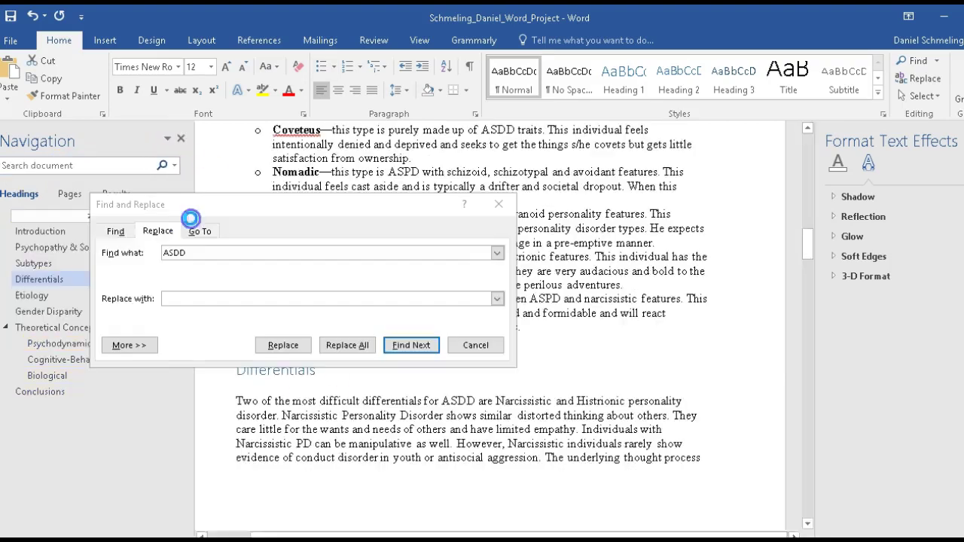
{"action": "right_click", "coordinate": [186, 297]}
{"action": "left_click", "coordinate": [202, 343]}
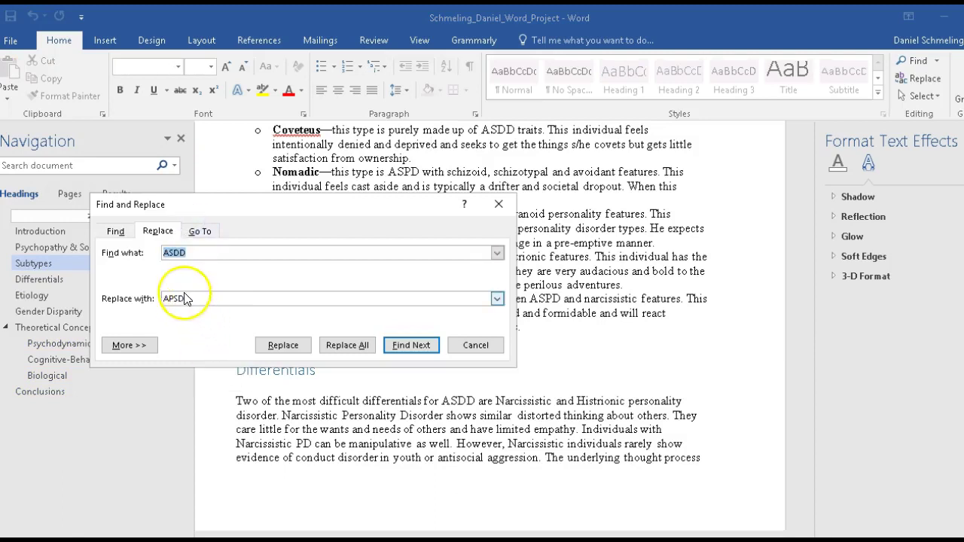
{"action": "left_click", "coordinate": [198, 254]}
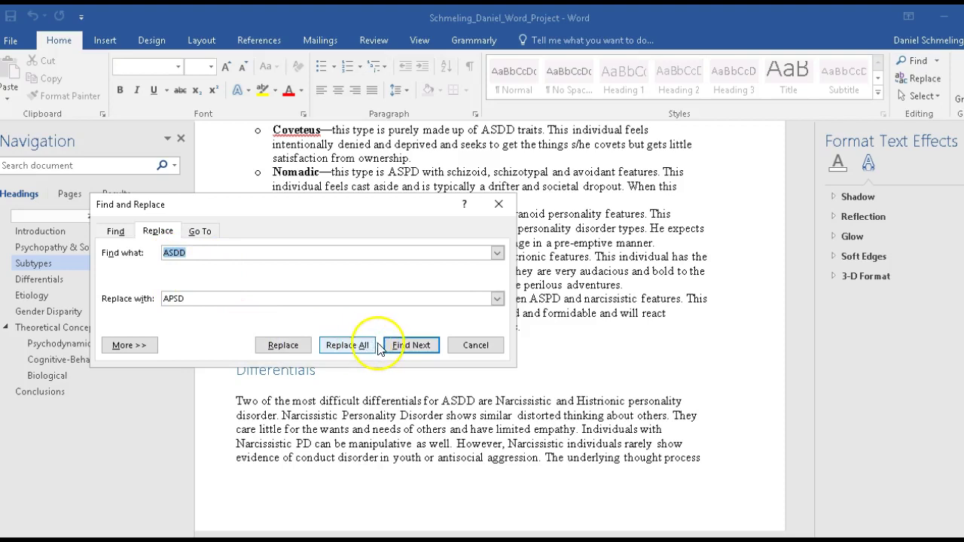
{"action": "left_click", "coordinate": [354, 348]}
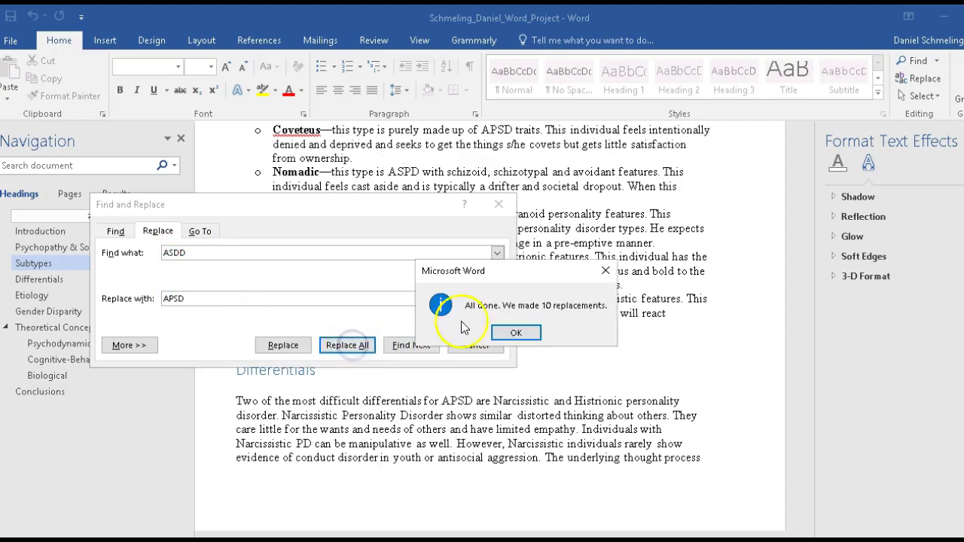
{"action": "left_click", "coordinate": [516, 333]}
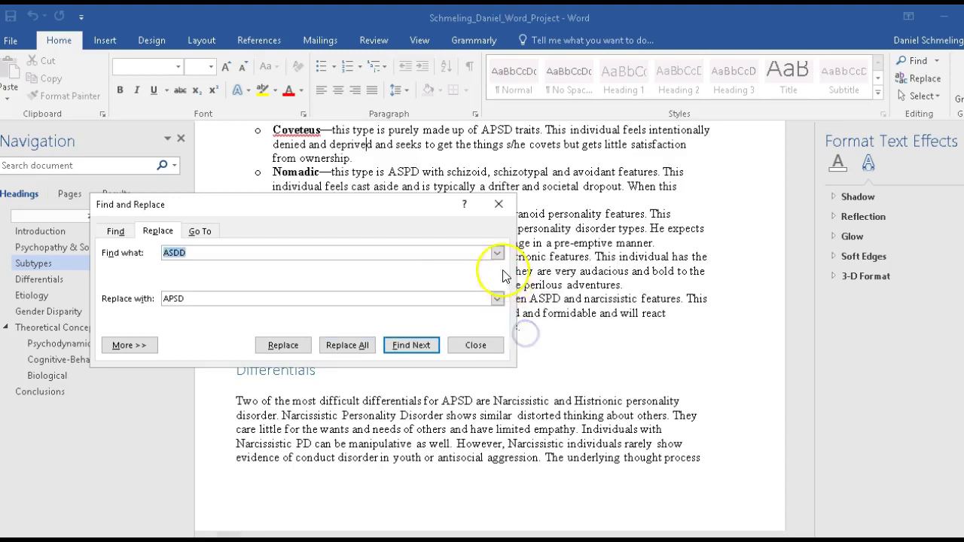
{"action": "left_click", "coordinate": [498, 205]}
- Read item 22 in the Simnet instructions, insert a three-by-three table above the Etiology heading and add a blank line above the table
{"action": "key", "text": "alt+Tab"}
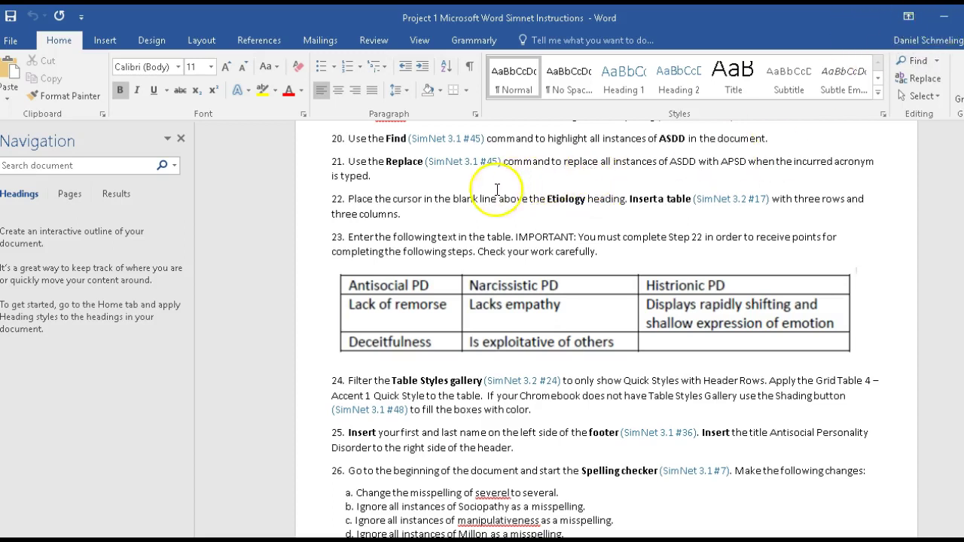
{"action": "left_click", "coordinate": [944, 17]}
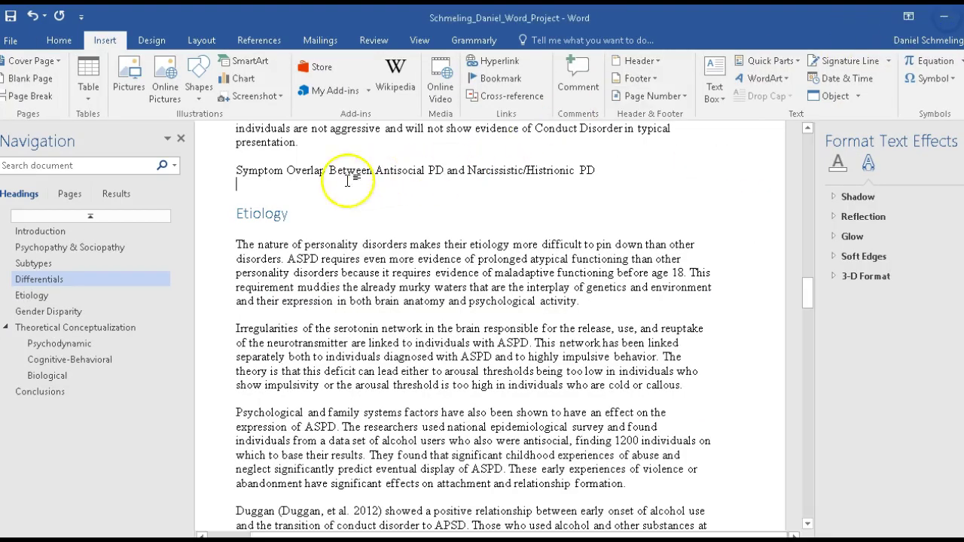
{"action": "left_click", "coordinate": [236, 186]}
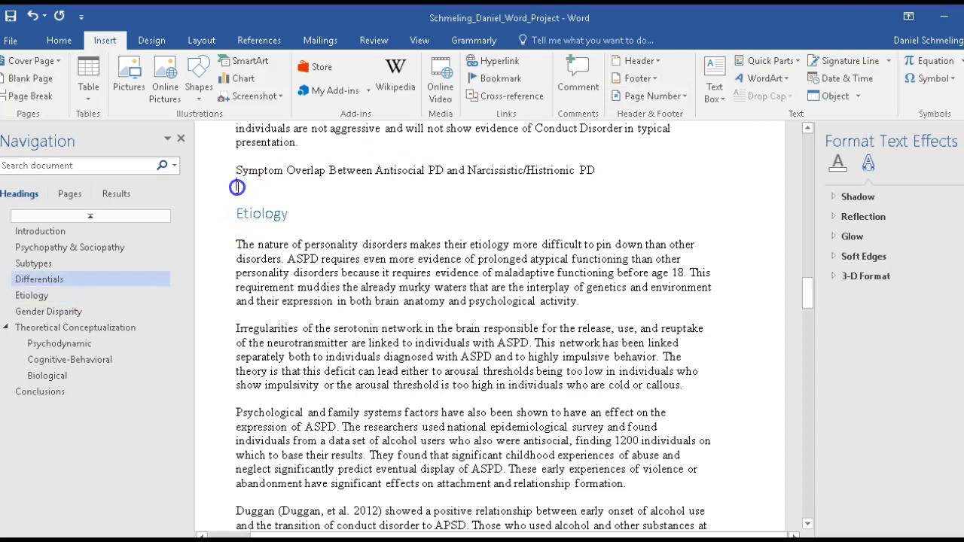
{"action": "left_click", "coordinate": [89, 81]}
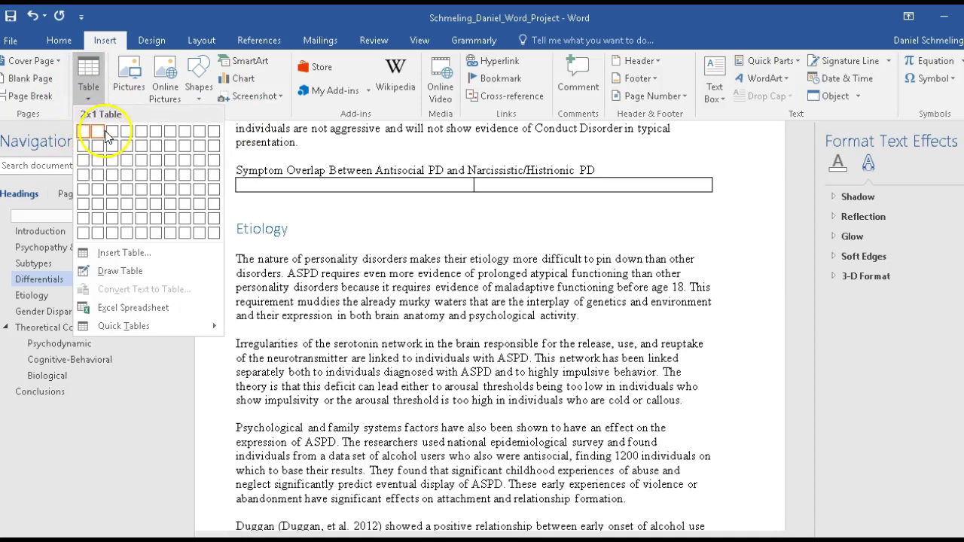
{"action": "left_click", "coordinate": [114, 167]}
{"action": "left_click", "coordinate": [610, 170]}
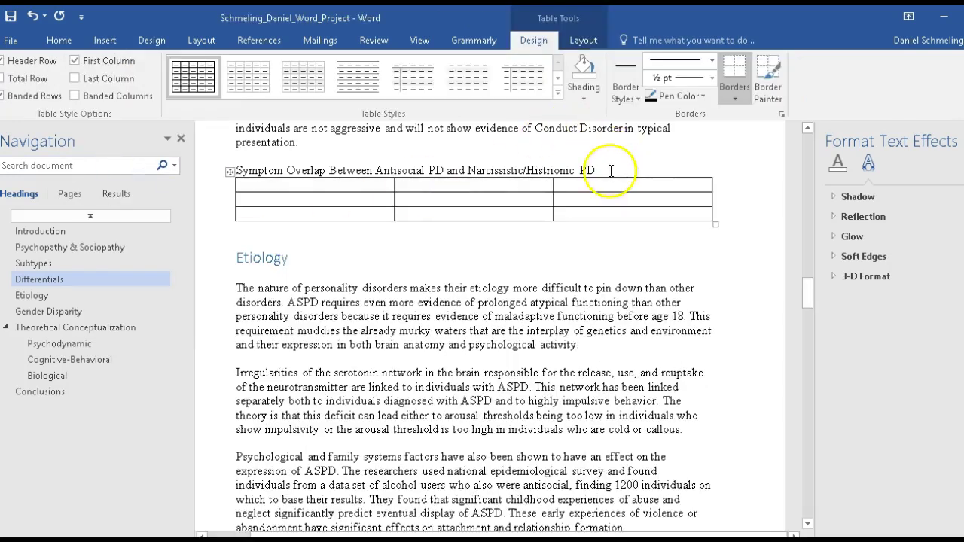
{"action": "key", "text": "Return"}
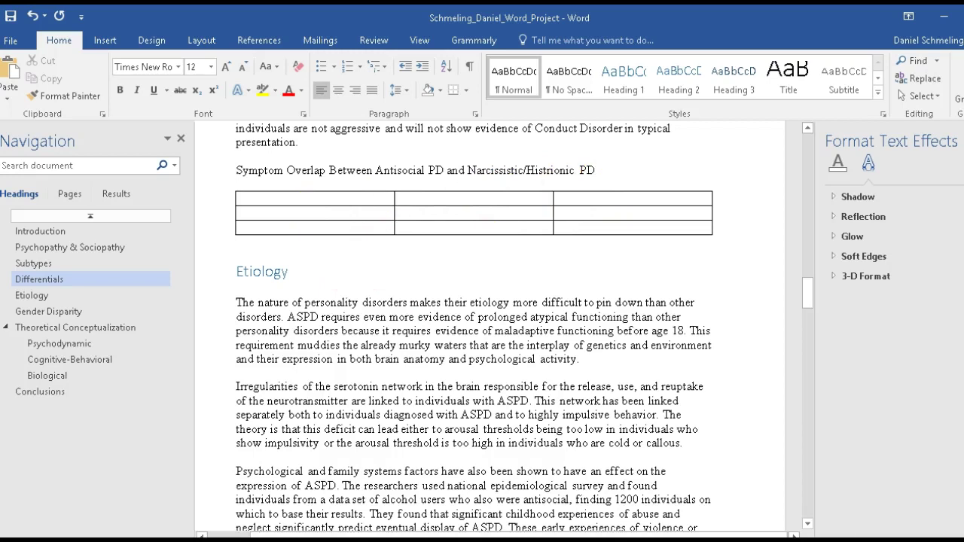
- Read item 23 in the Simnet instructions and enter Lack of Remorse in the first cell of the project table's second row
{"action": "mouse_move", "coordinate": [603, 539]}
{"action": "left_click", "coordinate": [625, 527]}
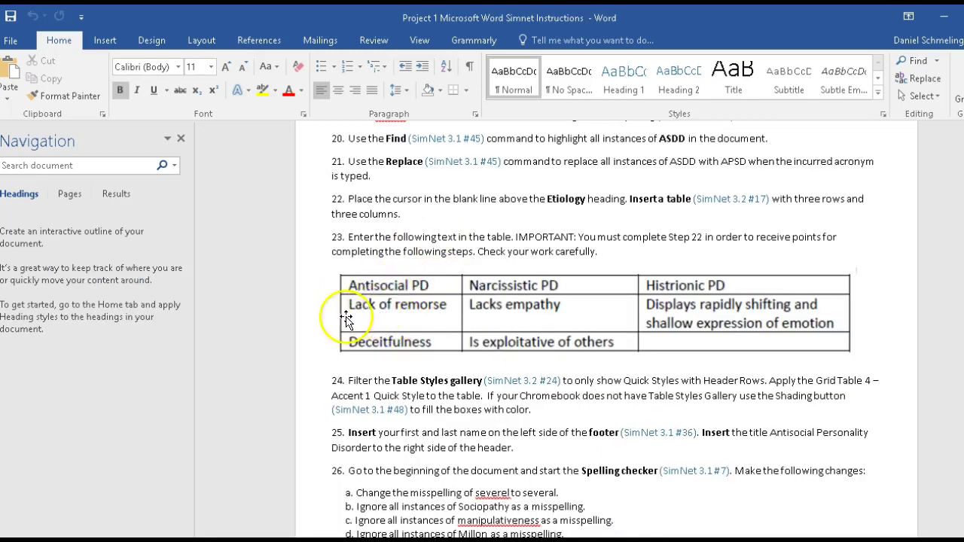
{"action": "left_click", "coordinate": [943, 16]}
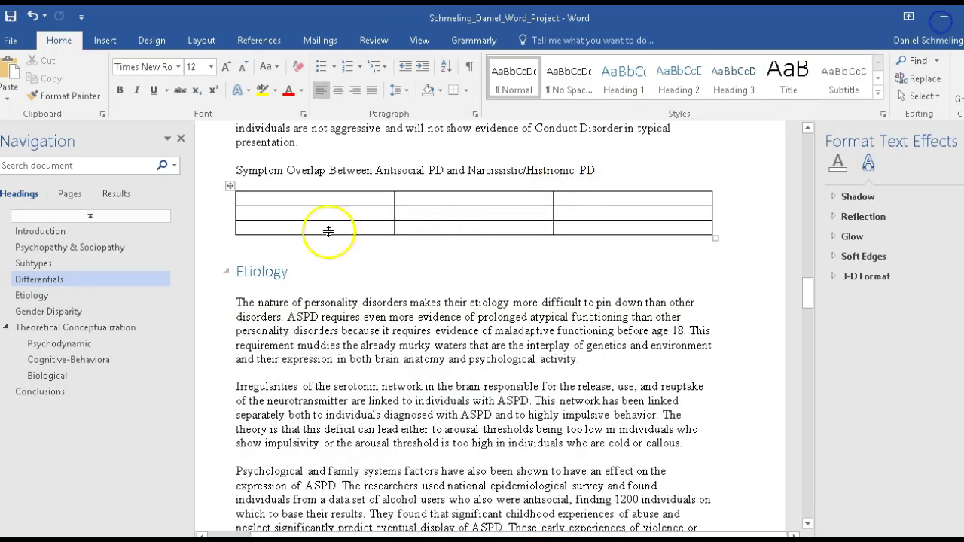
{"action": "left_click", "coordinate": [299, 216]}
{"action": "type", "text": "Lack of Remorse"}
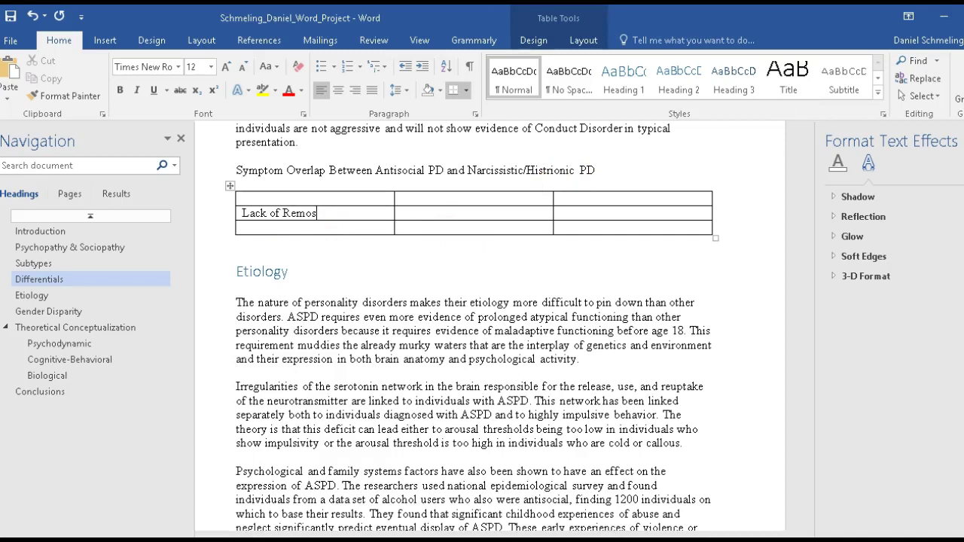
{"action": "left_click", "coordinate": [354, 215]}
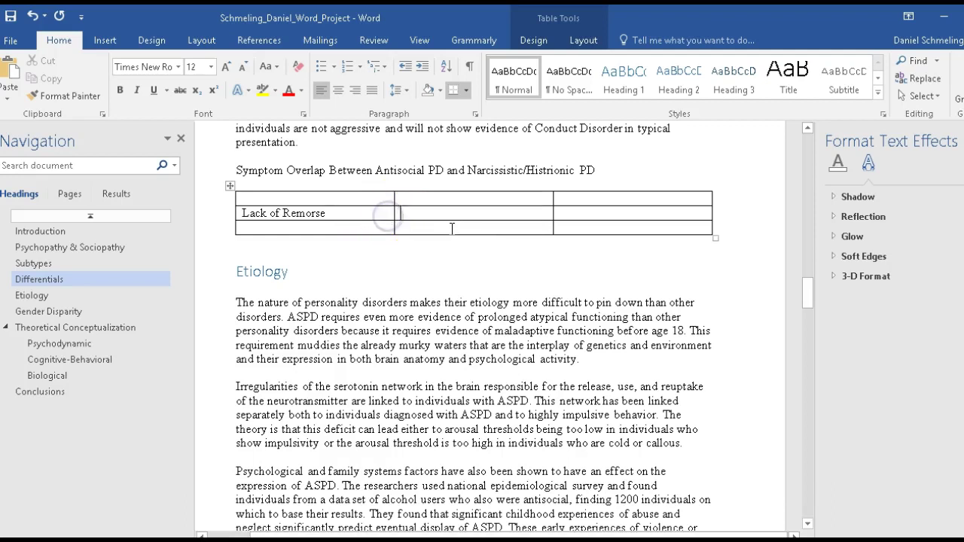
{"action": "left_click", "coordinate": [565, 215]}
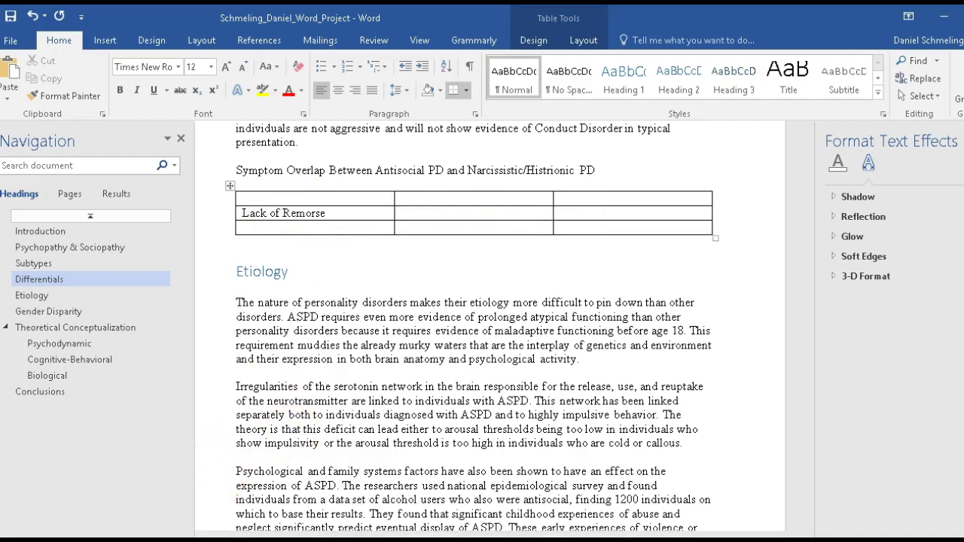
- Read item 24 in the Simnet instructions and shade the project table's header row with the light blue theme color
{"action": "key", "text": "alt+Tab"}
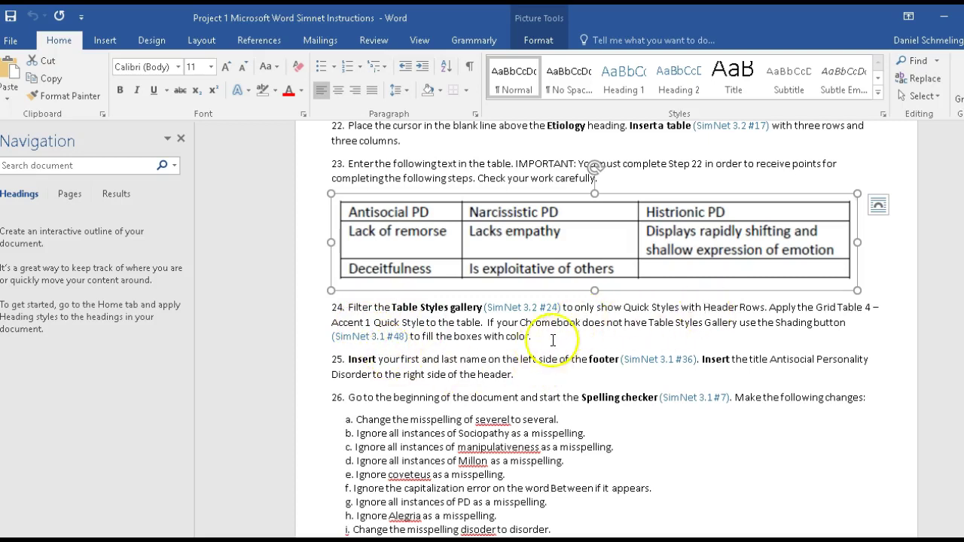
{"action": "left_click", "coordinate": [944, 16]}
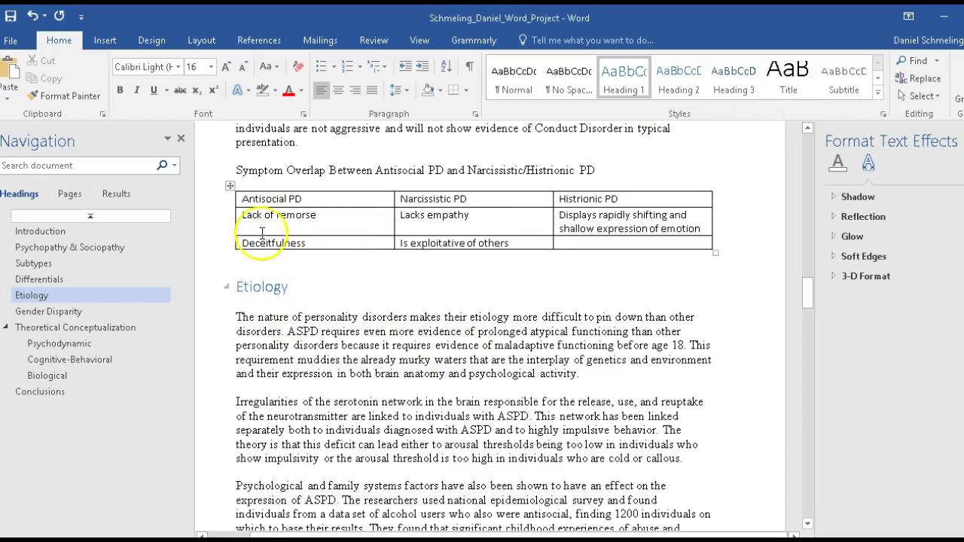
{"action": "left_click_drag", "start_coordinate": [245, 199], "coordinate": [610, 198]}
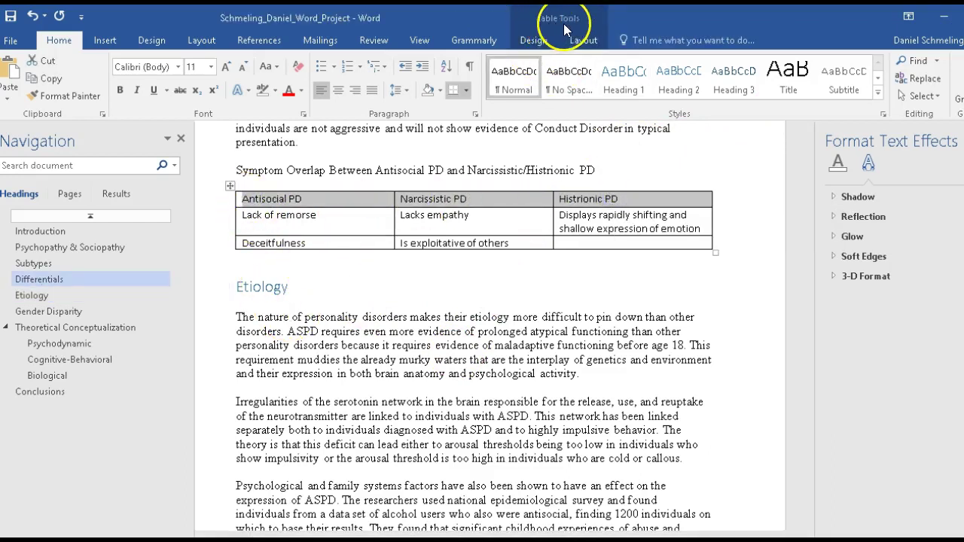
{"action": "left_click", "coordinate": [542, 38]}
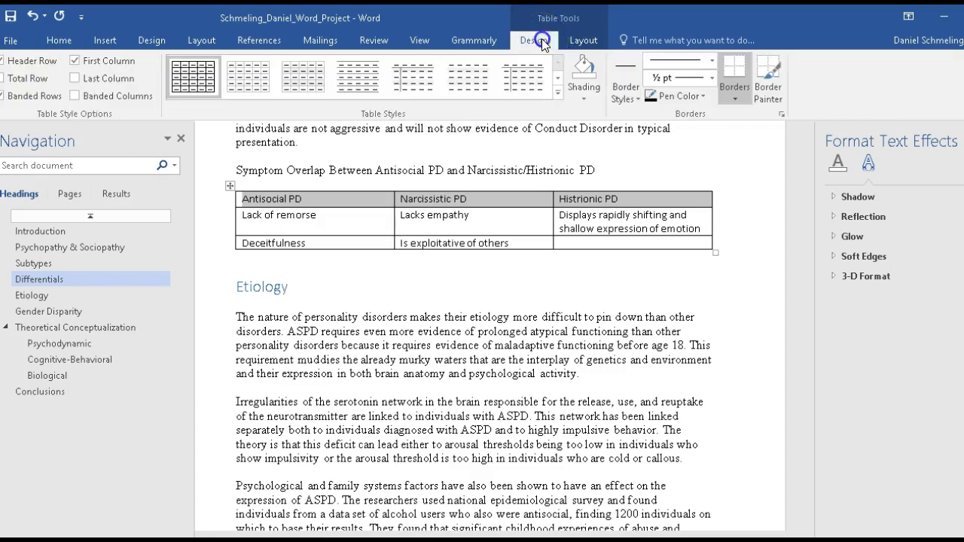
{"action": "left_click", "coordinate": [587, 95]}
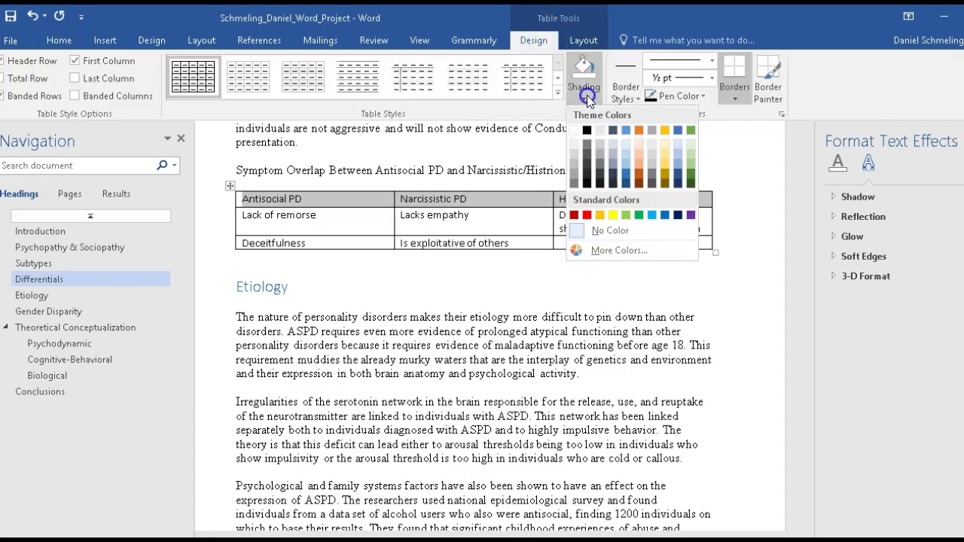
{"action": "left_click", "coordinate": [626, 129]}
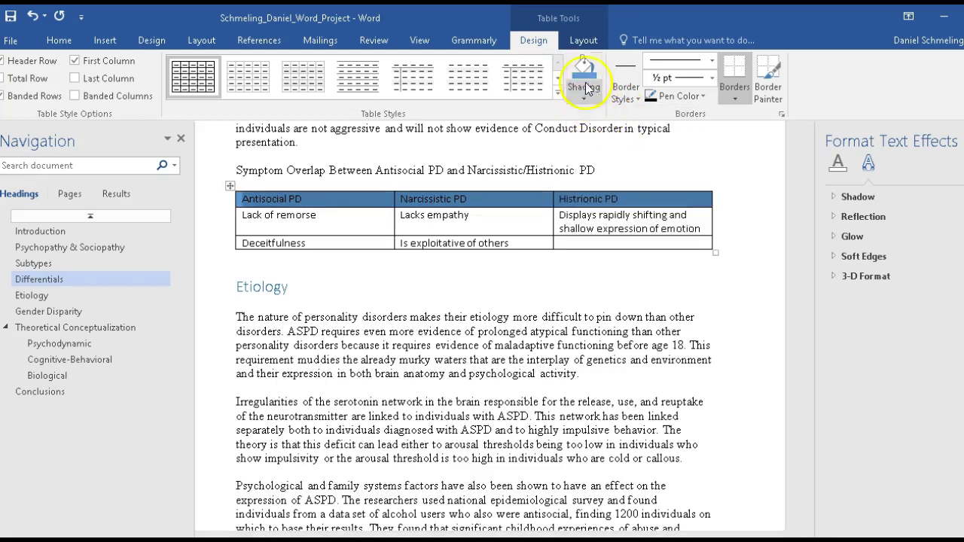
- Compare the text highlight colors with the table shading colors for the header row, applying none of them
{"action": "left_click", "coordinate": [60, 41]}
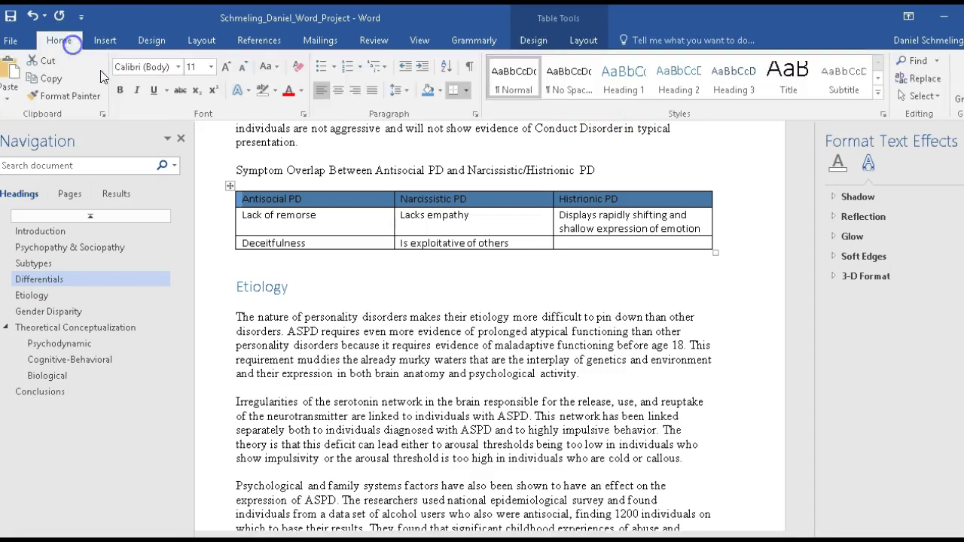
{"action": "left_click", "coordinate": [274, 95]}
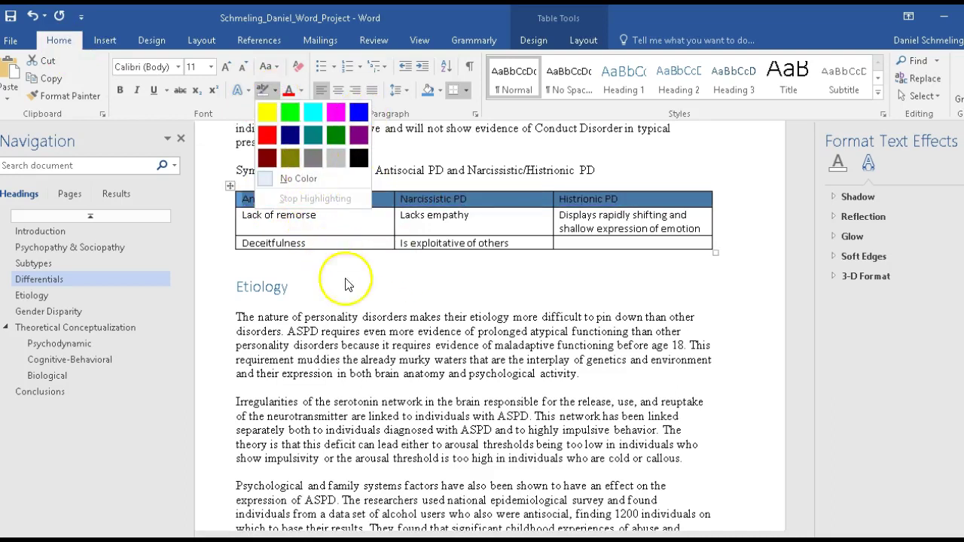
{"action": "left_click", "coordinate": [375, 279]}
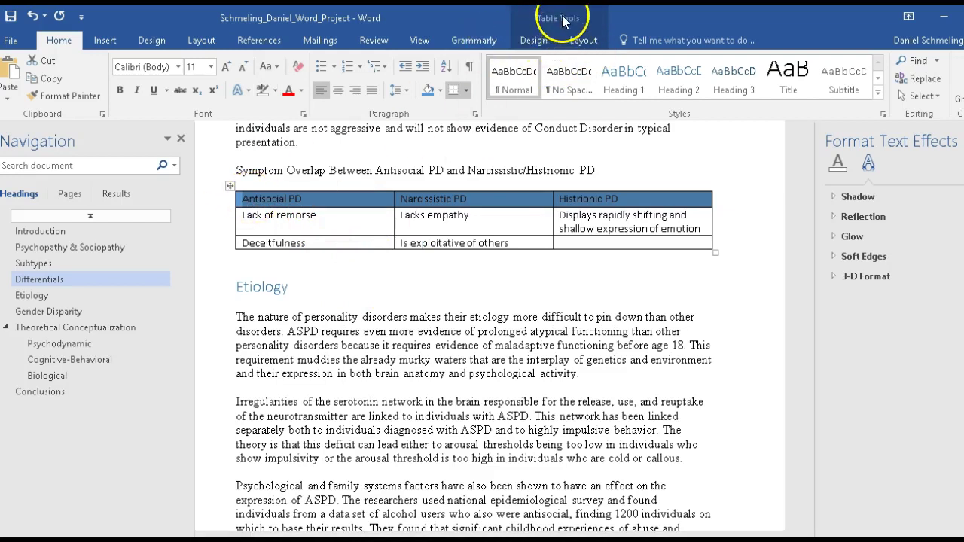
{"action": "left_click", "coordinate": [535, 40]}
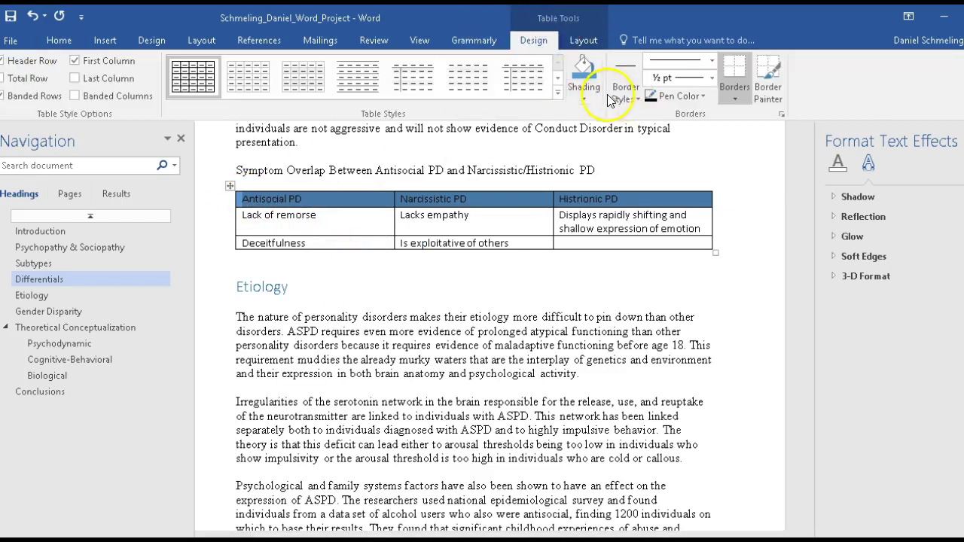
{"action": "left_click", "coordinate": [585, 99]}
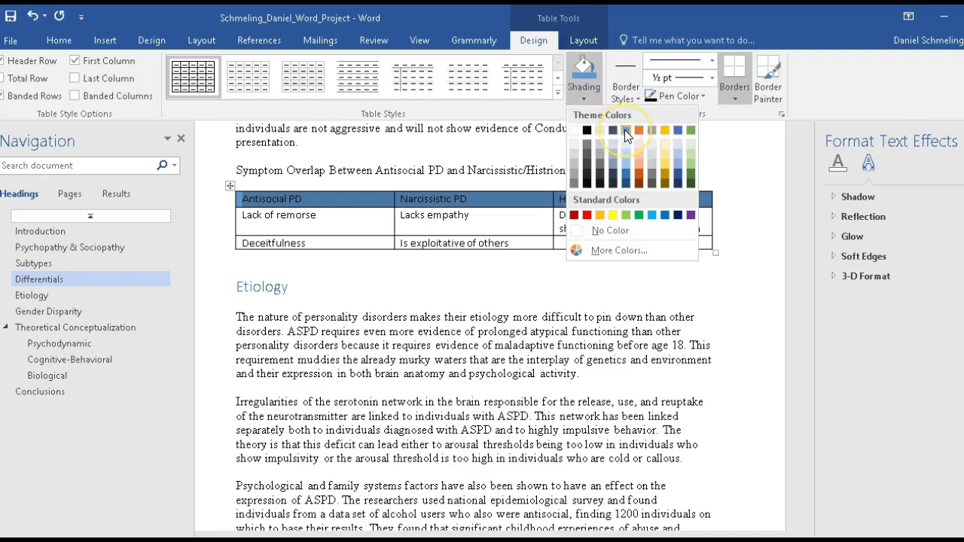
{"action": "left_click", "coordinate": [528, 269]}
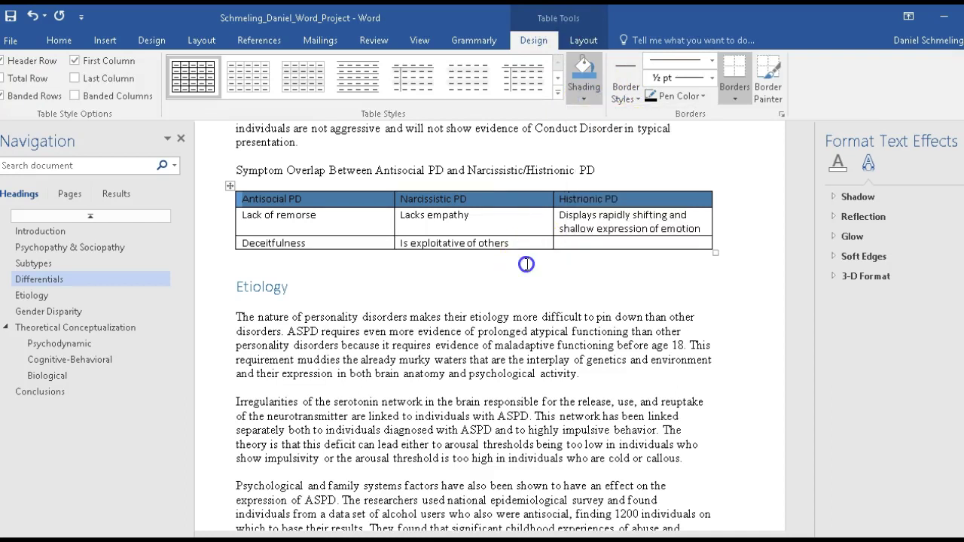
- Make the text in the table's header row bold
{"action": "left_click", "coordinate": [60, 39]}
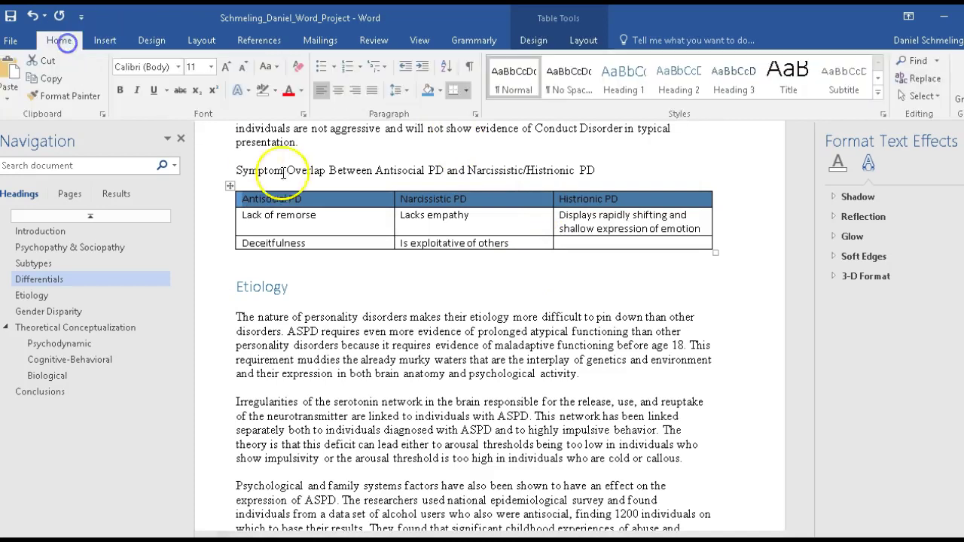
{"action": "left_click", "coordinate": [121, 90]}
{"action": "left_click", "coordinate": [345, 226]}
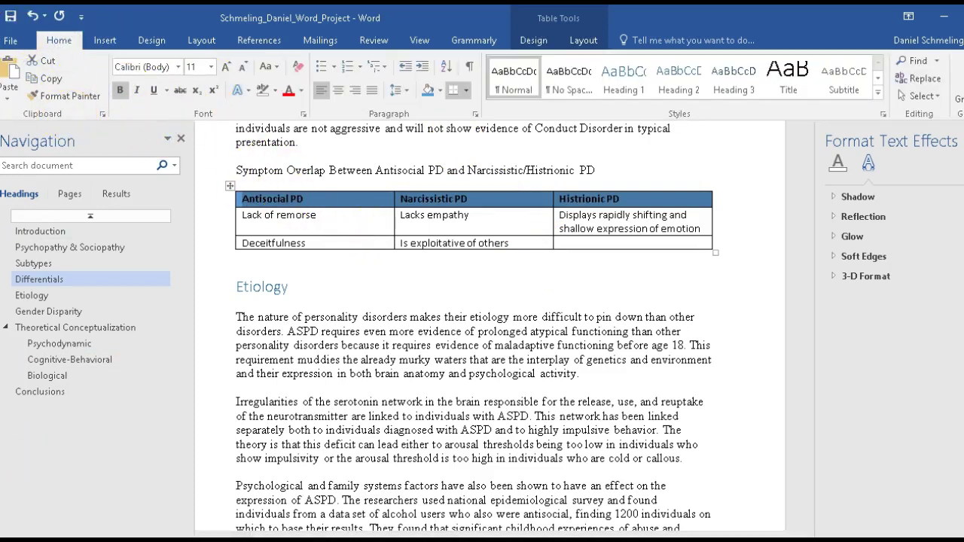
- Copy the title Antisocial Personality Disorder from item 25 in the Simnet instructions and bring up the insert commands in the project document
{"action": "key", "text": "alt+Tab"}
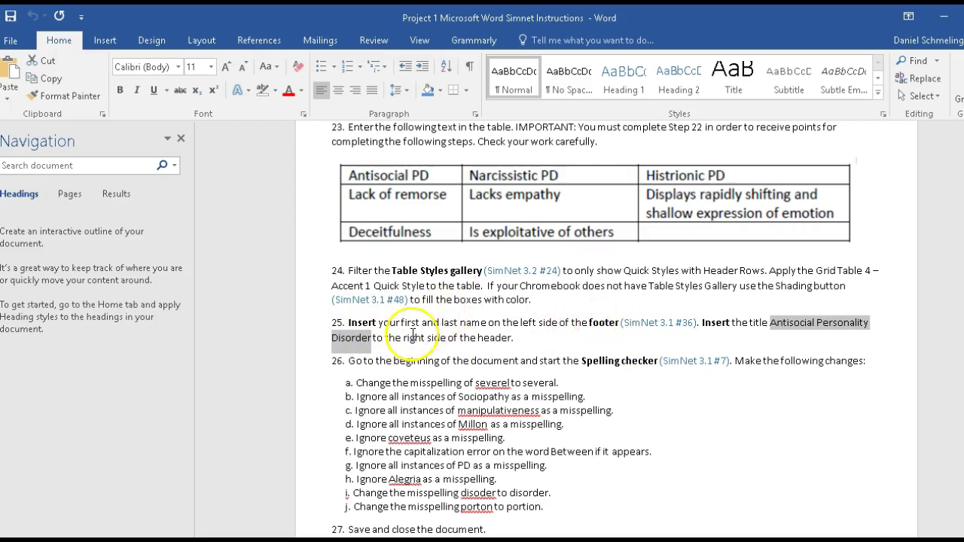
{"action": "right_click", "coordinate": [792, 328]}
{"action": "left_click", "coordinate": [817, 350]}
{"action": "left_click", "coordinate": [943, 16]}
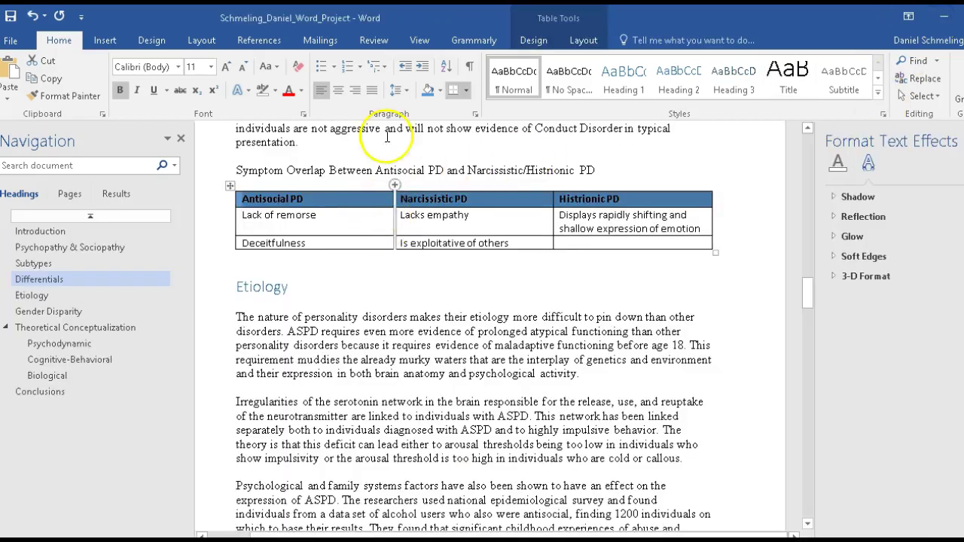
{"action": "left_click", "coordinate": [106, 40]}
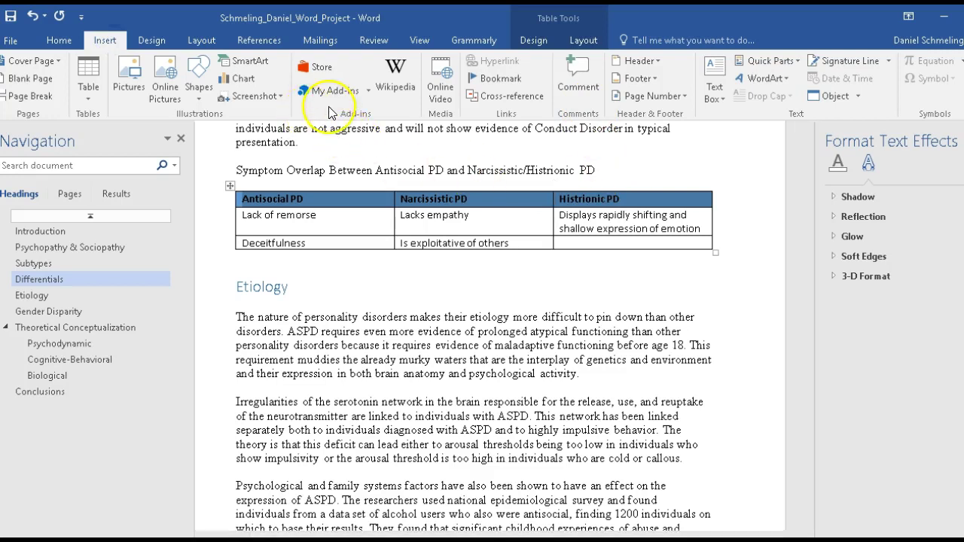
- Insert a blank header, place the copied title Antisocial Personality Disorder at its right side, and return to the document body
{"action": "left_click", "coordinate": [346, 270]}
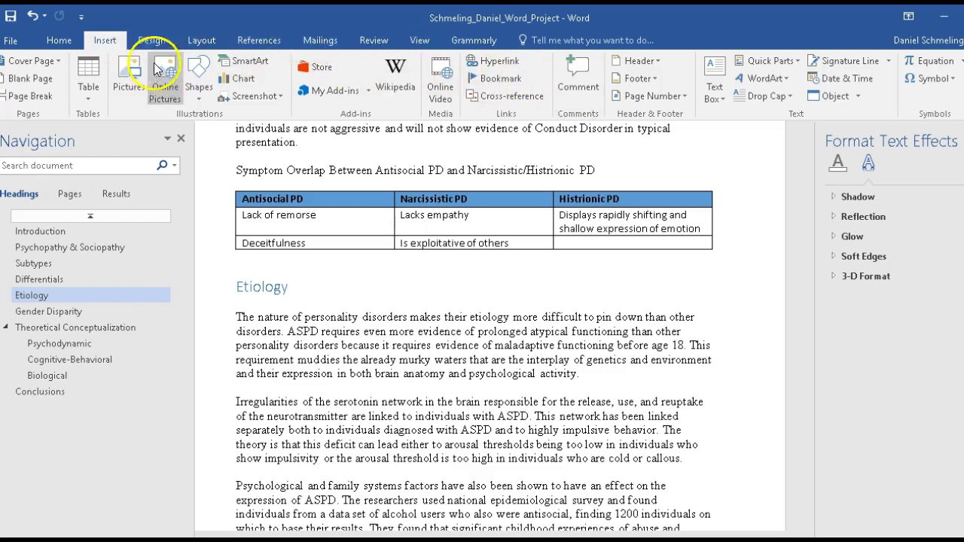
{"action": "left_click", "coordinate": [639, 60]}
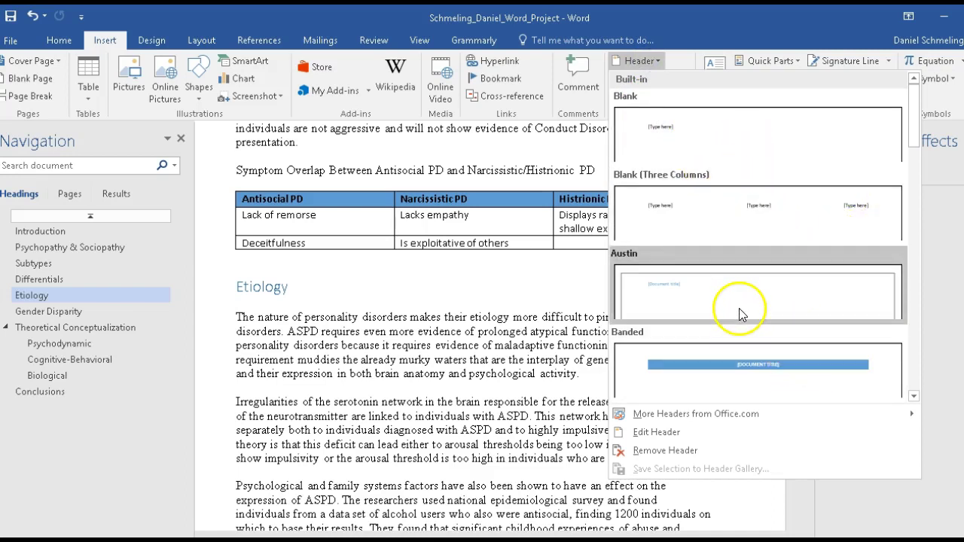
{"action": "scroll", "coordinate": [768, 331], "scroll_direction": "down", "scroll_amount": 4}
{"action": "scroll", "coordinate": [802, 335], "scroll_direction": "up", "scroll_amount": 2}
{"action": "scroll", "coordinate": [805, 330], "scroll_direction": "up", "scroll_amount": 5}
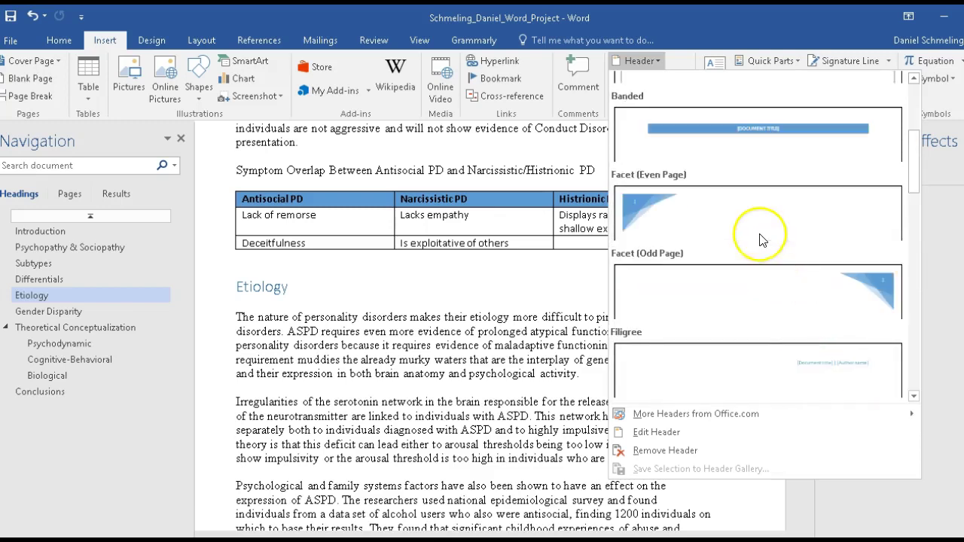
{"action": "left_click", "coordinate": [734, 147]}
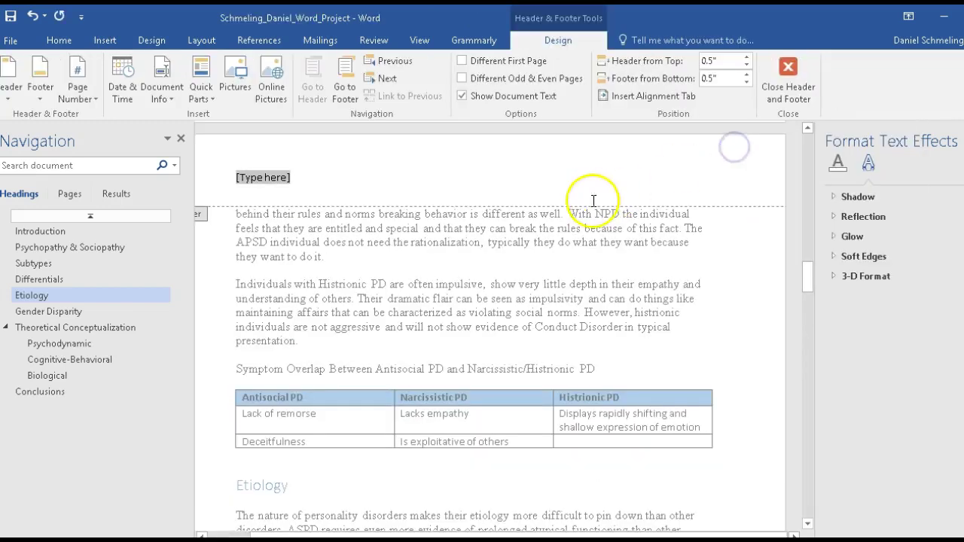
{"action": "key", "text": "Tab"}
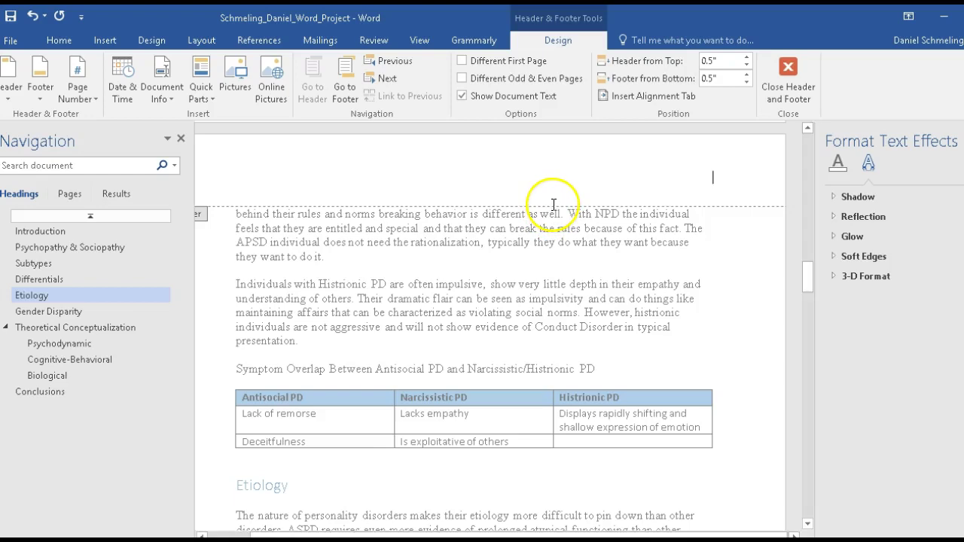
{"action": "key", "text": "Tab"}
{"action": "key", "text": "ctrl+v"}
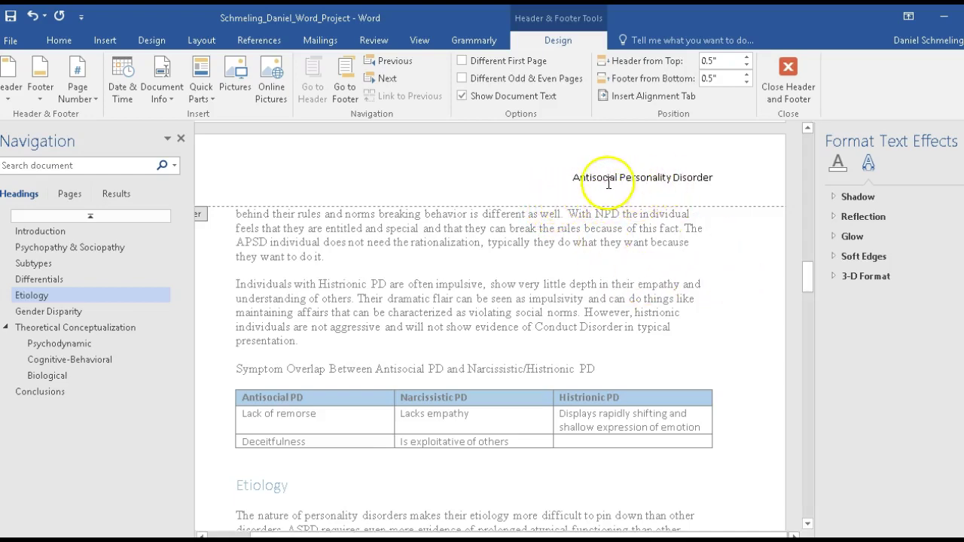
{"action": "double_click", "coordinate": [722, 297]}
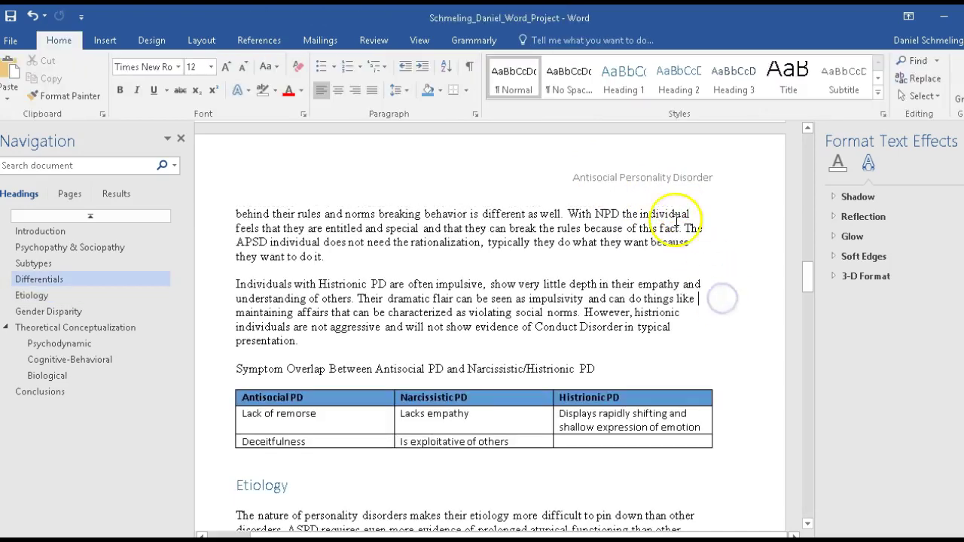
- Insert a blank footer with the student's first and last name on the left side and review the pages
{"action": "scroll", "coordinate": [633, 238], "scroll_direction": "down", "scroll_amount": 3}
{"action": "scroll", "coordinate": [633, 238], "scroll_direction": "down", "scroll_amount": 2}
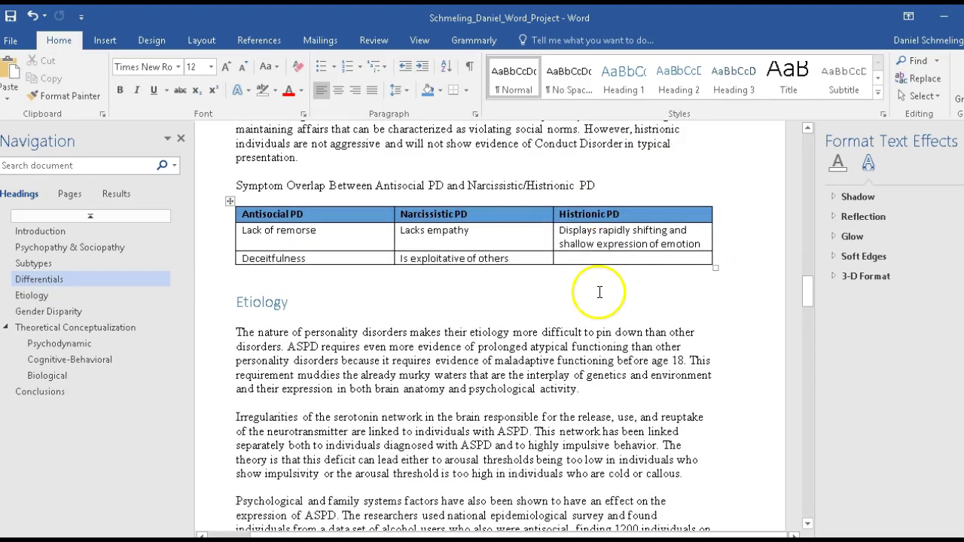
{"action": "left_click", "coordinate": [113, 42]}
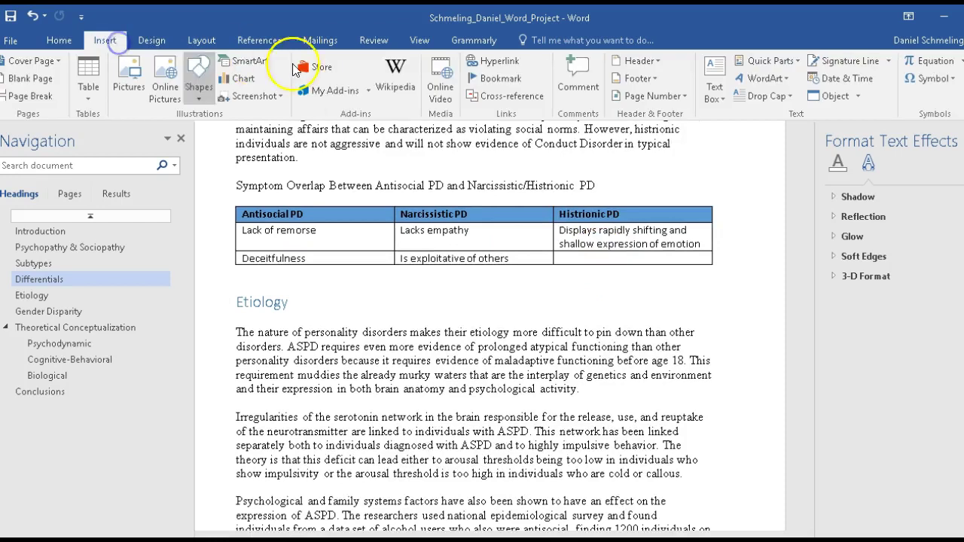
{"action": "left_click", "coordinate": [635, 78]}
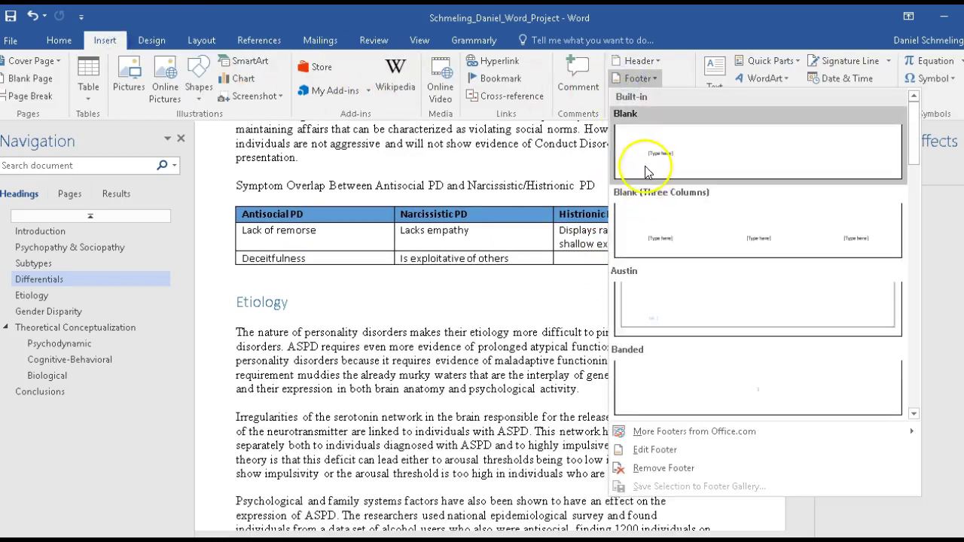
{"action": "left_click", "coordinate": [639, 158]}
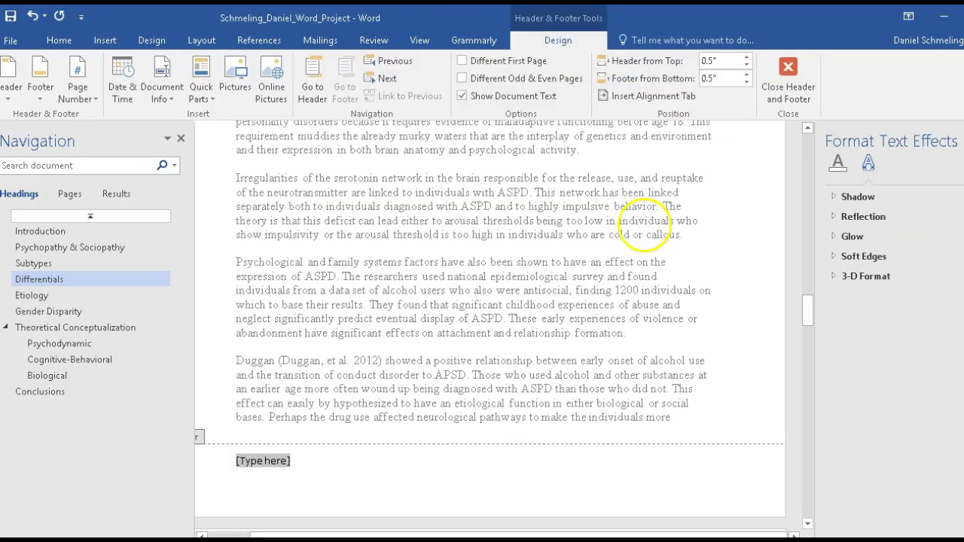
{"action": "type", "text": "Daniel Schmeling"}
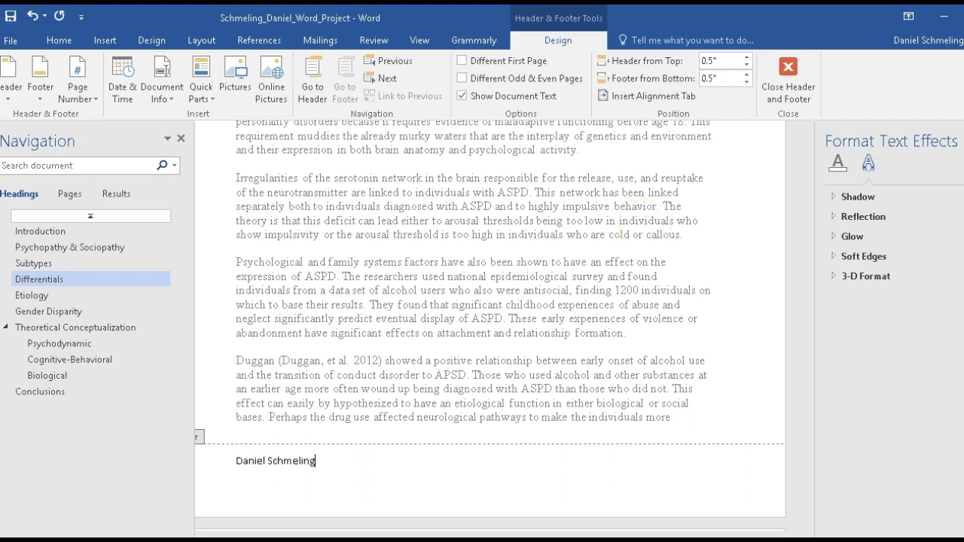
{"action": "double_click", "coordinate": [549, 295]}
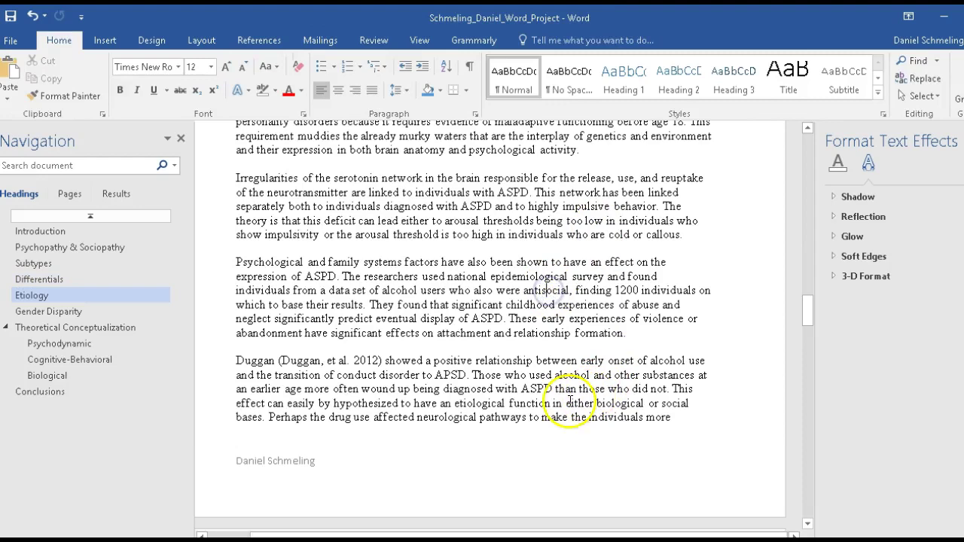
{"action": "scroll", "coordinate": [410, 347], "scroll_direction": "up", "scroll_amount": 15}
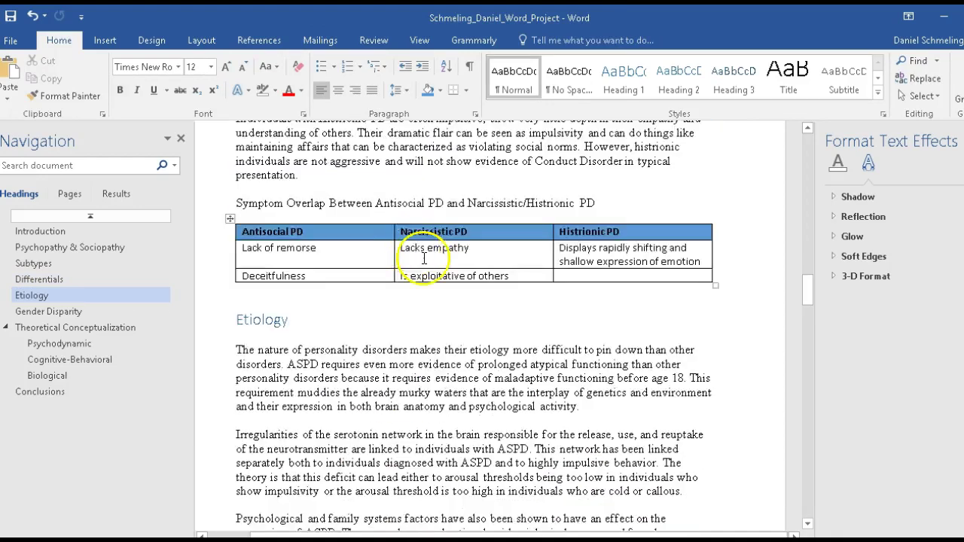
{"action": "scroll", "coordinate": [442, 346], "scroll_direction": "down", "scroll_amount": 15}
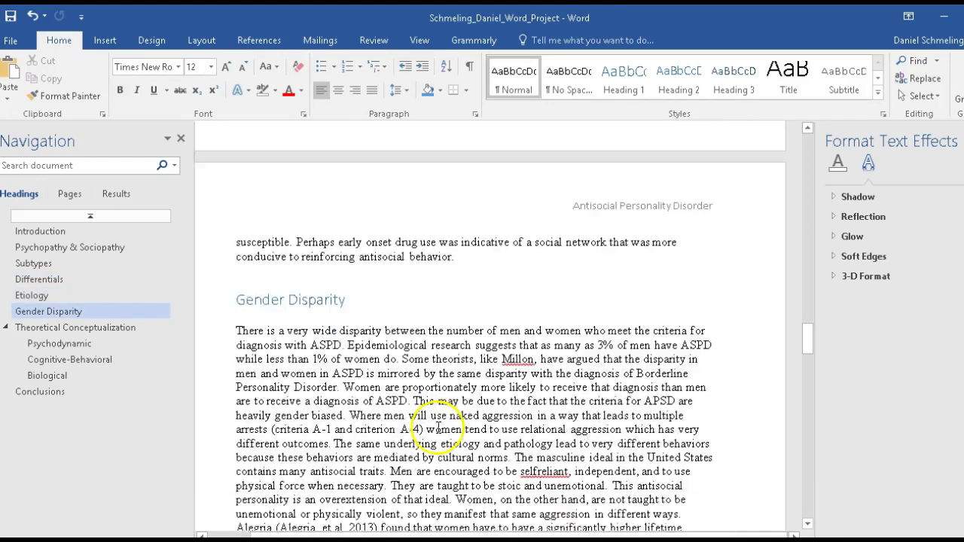
{"action": "scroll", "coordinate": [440, 418], "scroll_direction": "up", "scroll_amount": 2}
- Read item 26 in the Simnet instructions and start the spelling and grammar check in the project document
{"action": "key", "text": "alt+Tab"}
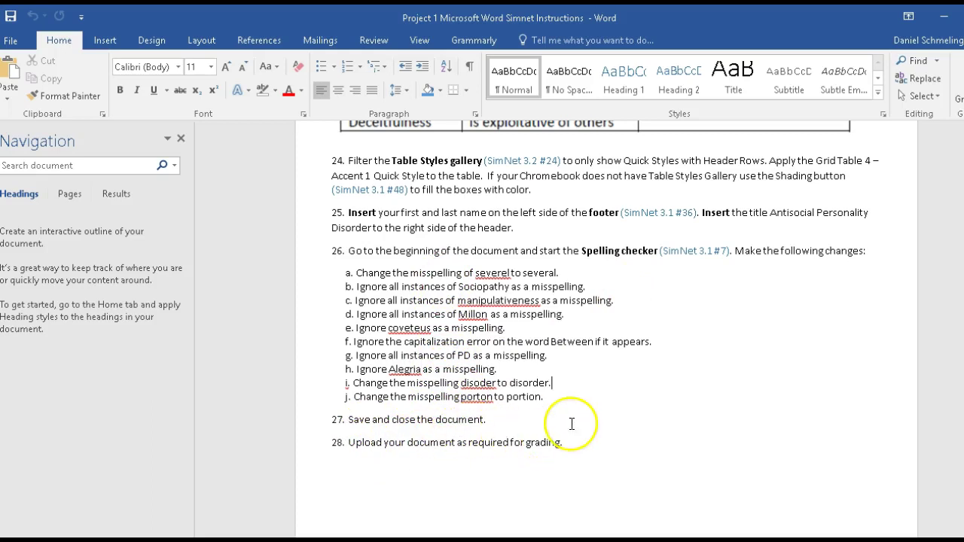
{"action": "left_click", "coordinate": [944, 16]}
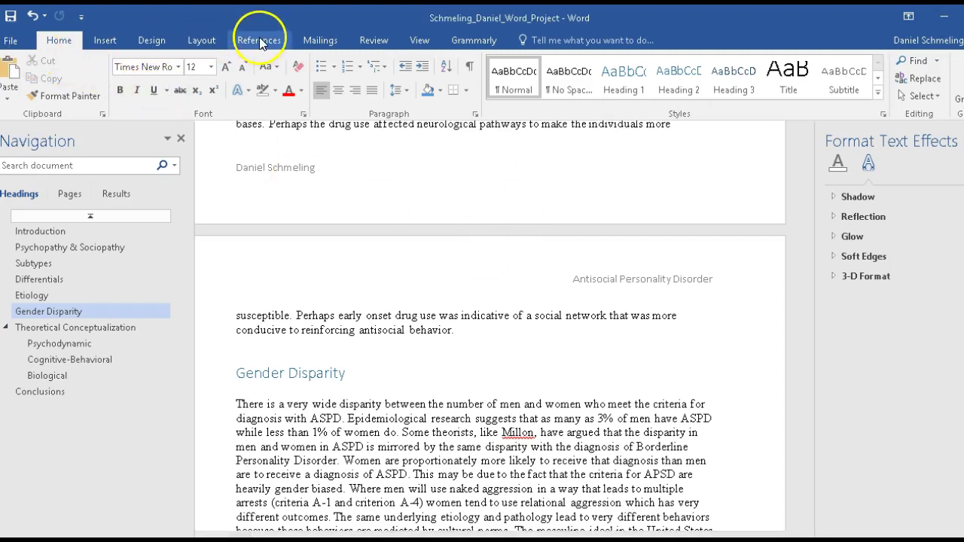
{"action": "left_click", "coordinate": [364, 38]}
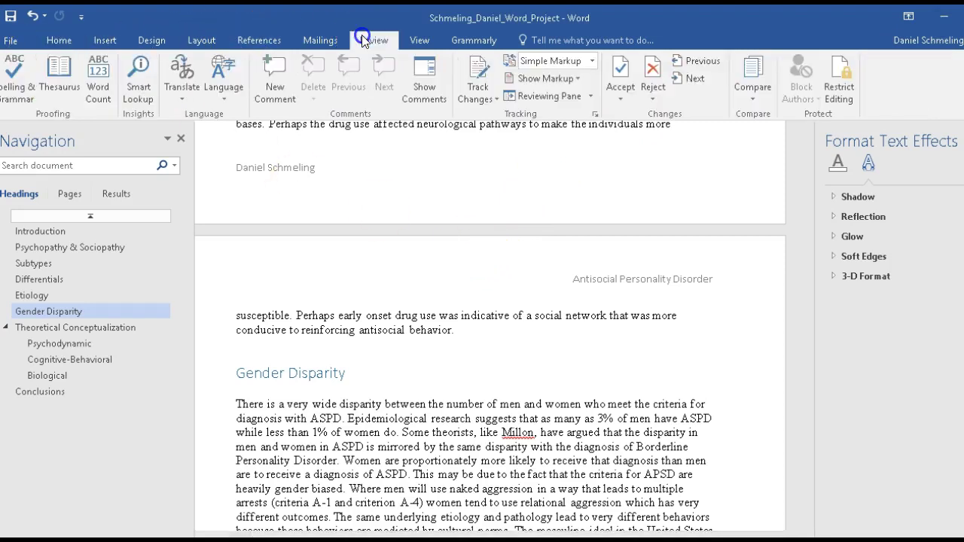
{"action": "left_click", "coordinate": [22, 88]}
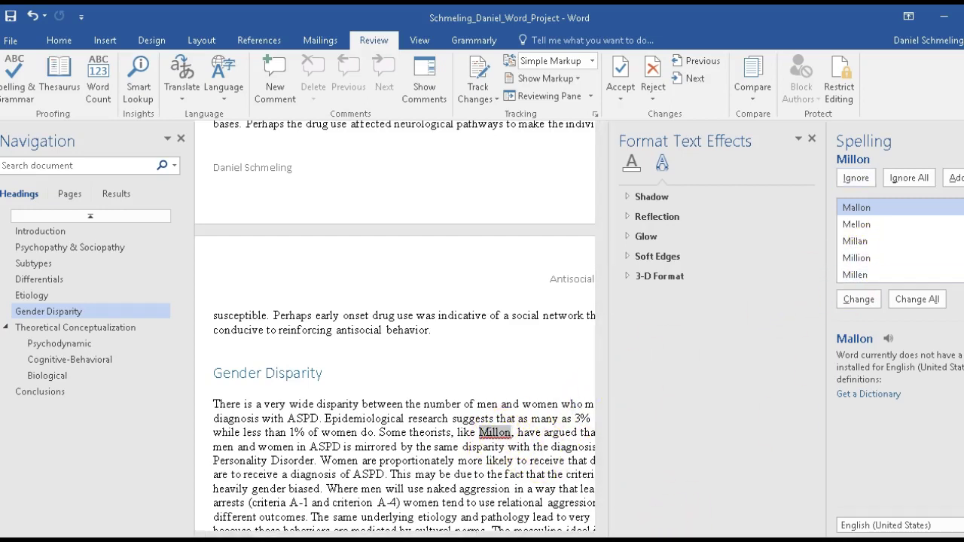
- Check item 26 in the Simnet instructions for Millon and ignore the flagged instance in the project document
{"action": "mouse_move", "coordinate": [693, 521]}
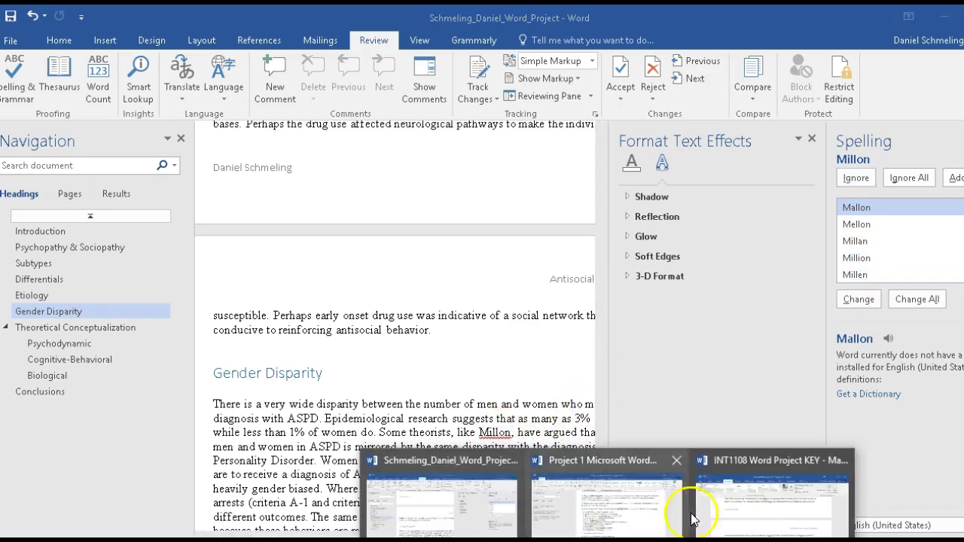
{"action": "left_click", "coordinate": [637, 515]}
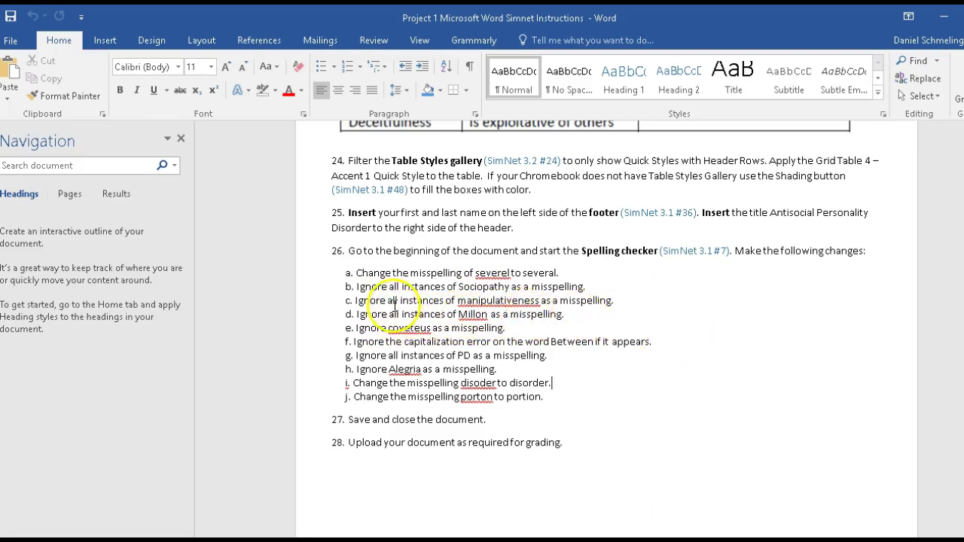
{"action": "left_click", "coordinate": [943, 17]}
{"action": "left_click", "coordinate": [856, 178]}
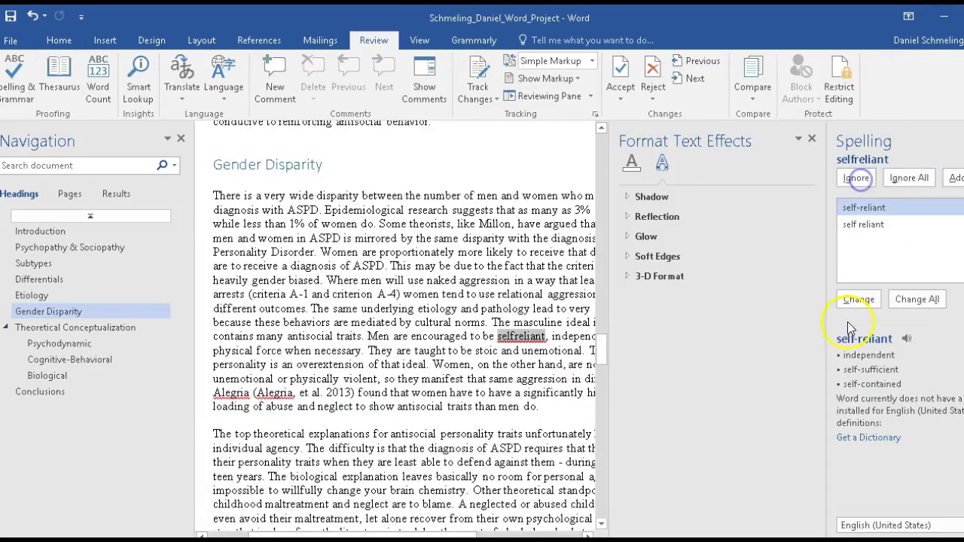
- Look for selfreliant in item 26, split the word into self reliant in the project, and accept the grammar correction self-reliant
{"action": "mouse_move", "coordinate": [603, 539]}
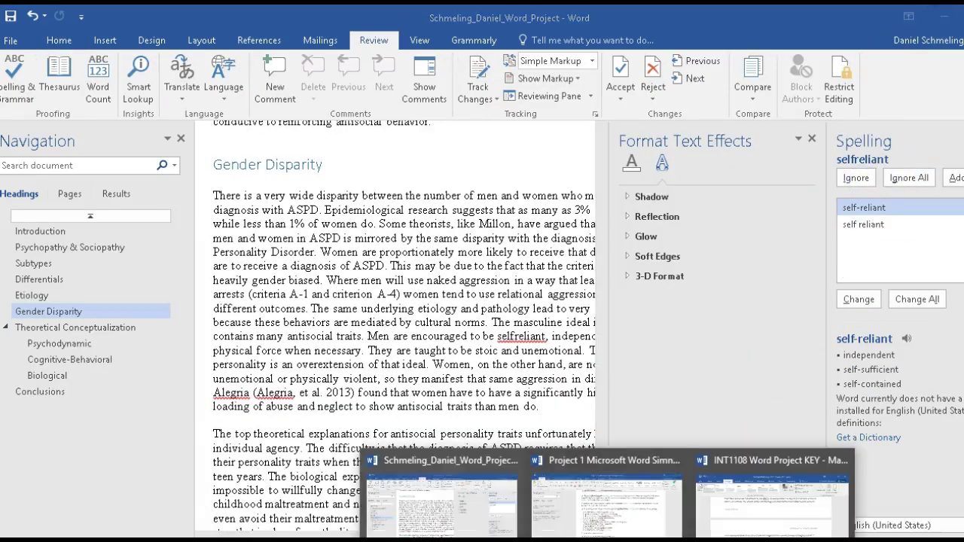
{"action": "left_click", "coordinate": [637, 514]}
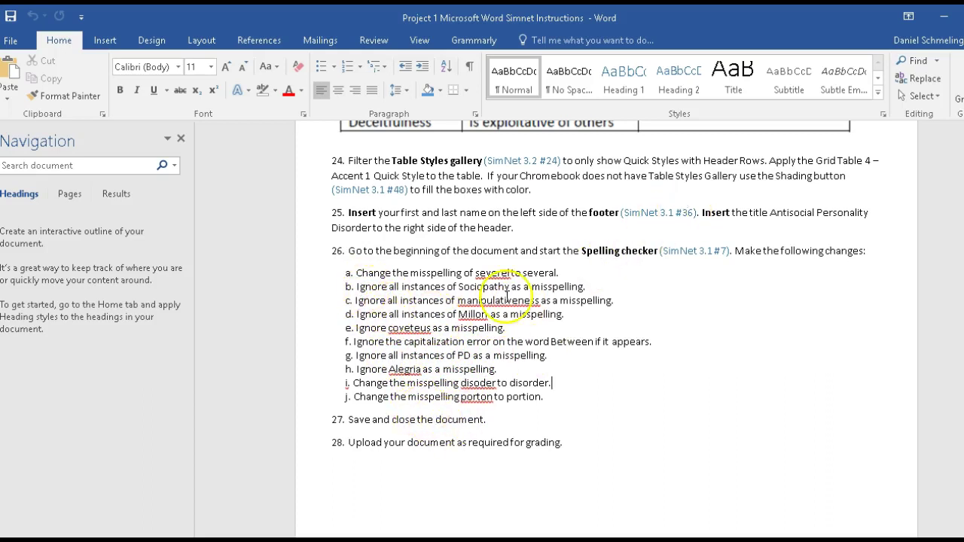
{"action": "left_click", "coordinate": [944, 17]}
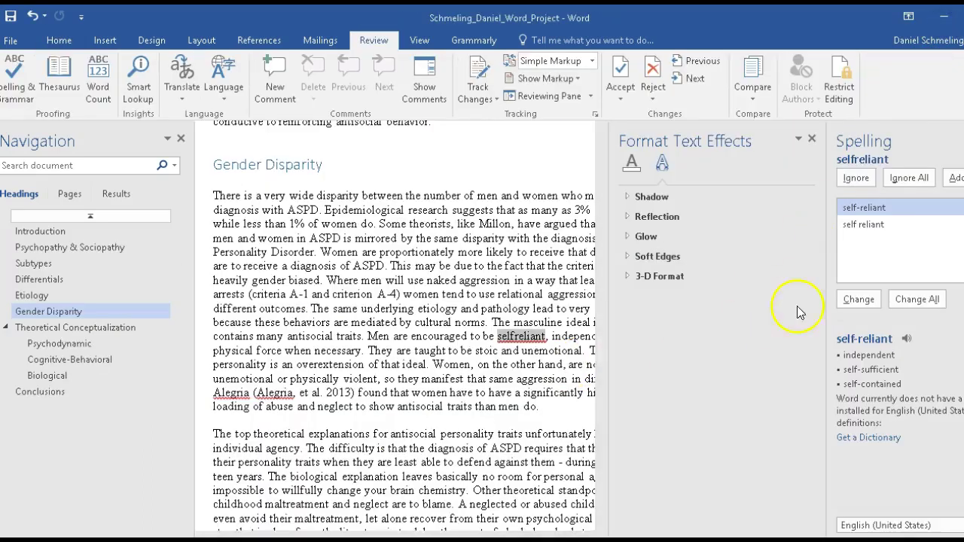
{"action": "left_click", "coordinate": [514, 336]}
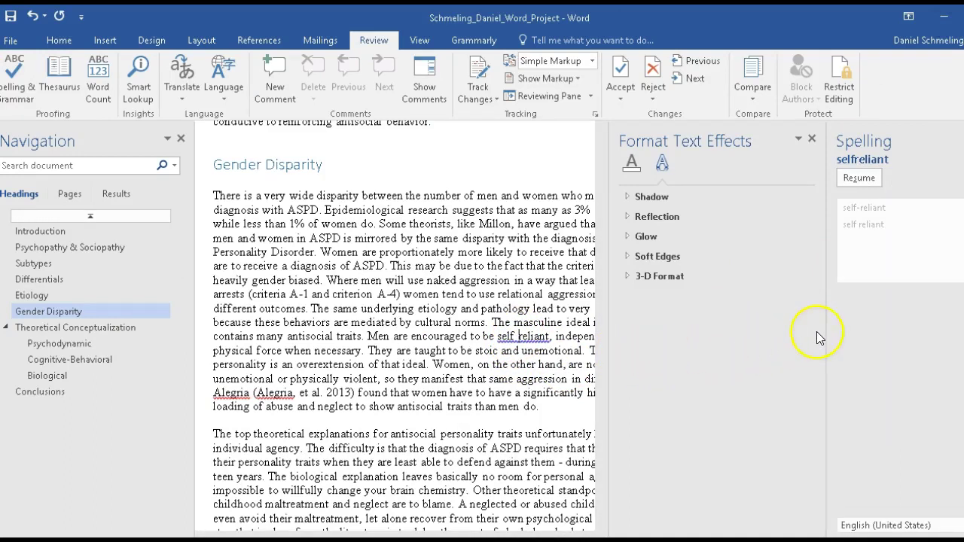
{"action": "left_click", "coordinate": [860, 178]}
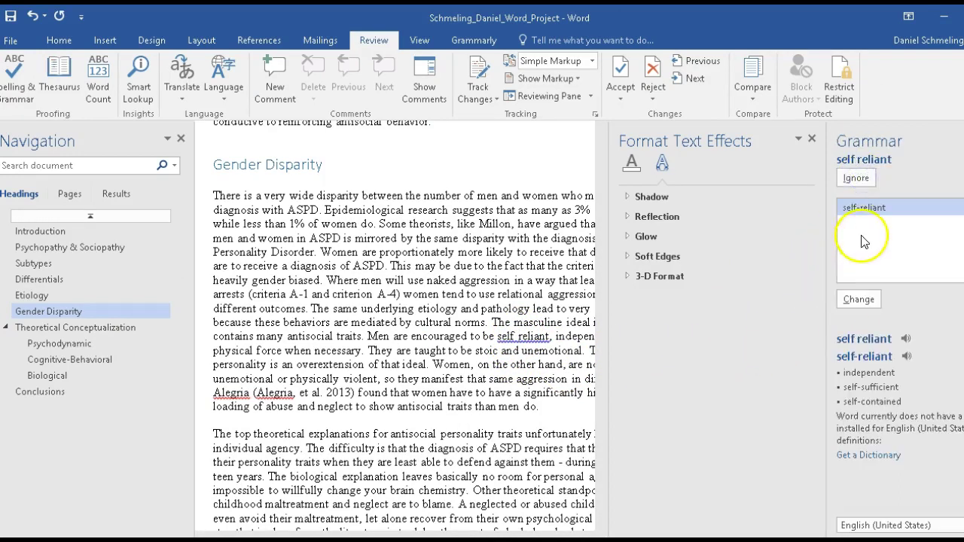
{"action": "left_click", "coordinate": [860, 299]}
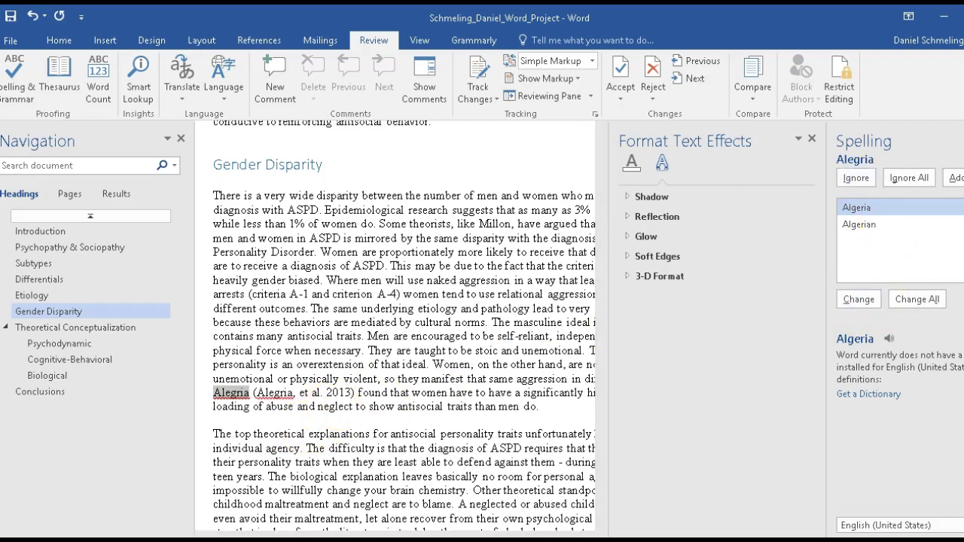
- Check item 26 in the Simnet instructions for Alegria and ignore both flagged instances in the Gender Disparity section
{"action": "left_click", "coordinate": [623, 524]}
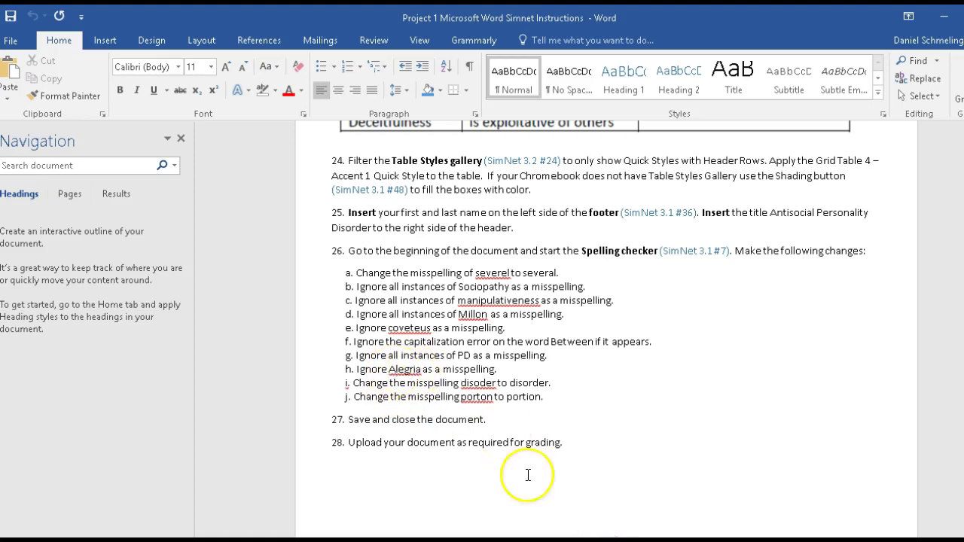
{"action": "mouse_move", "coordinate": [626, 540]}
{"action": "left_click", "coordinate": [723, 510]}
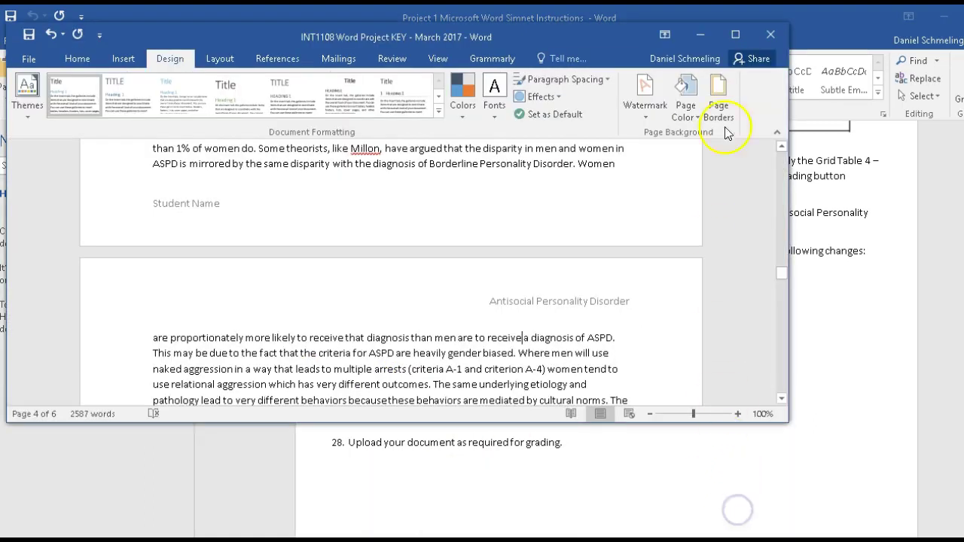
{"action": "left_click", "coordinate": [702, 34]}
{"action": "mouse_move", "coordinate": [656, 523]}
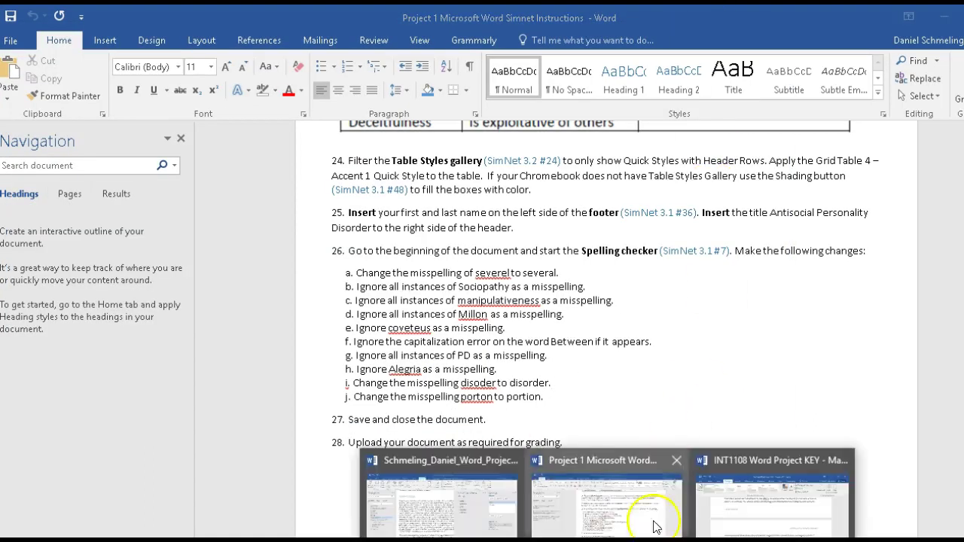
{"action": "left_click", "coordinate": [458, 509]}
{"action": "left_click", "coordinate": [856, 178]}
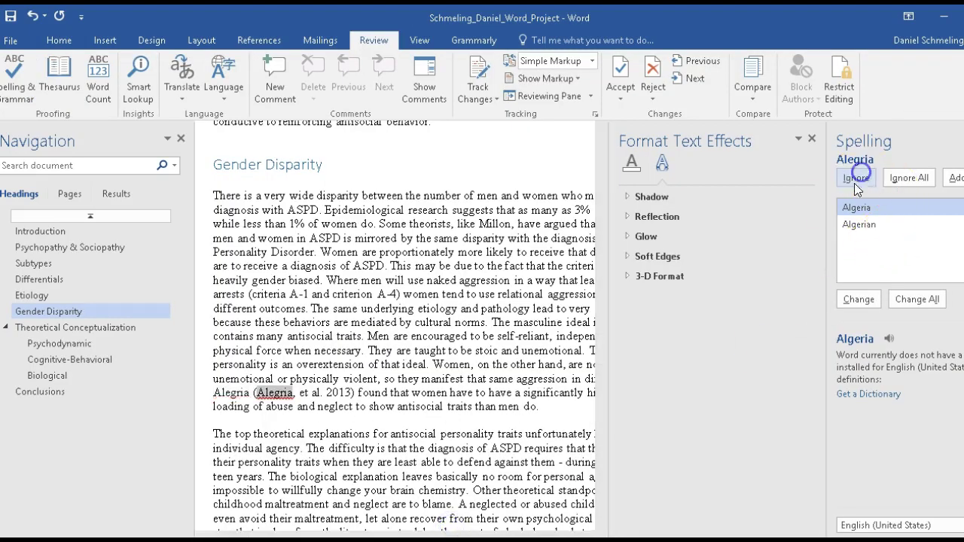
{"action": "left_click", "coordinate": [946, 20]}
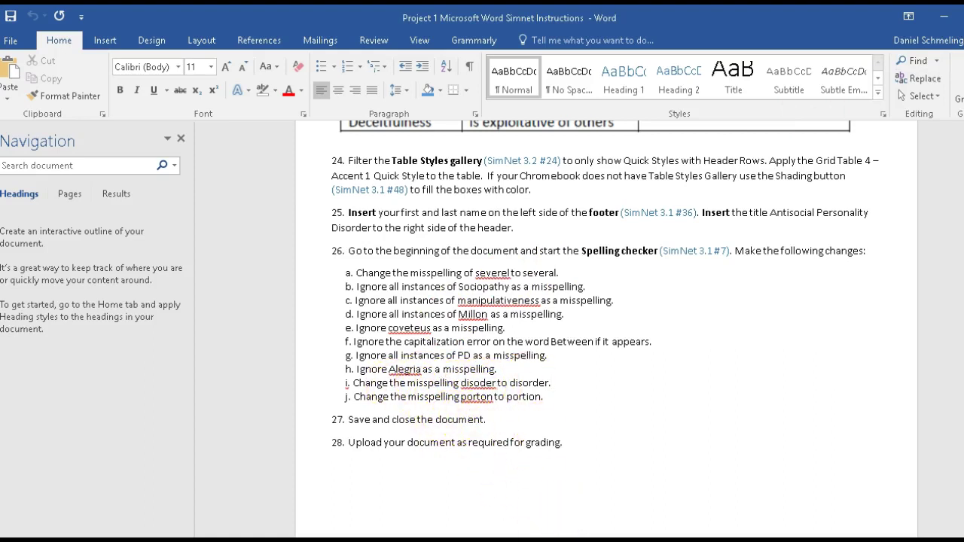
{"action": "mouse_move", "coordinate": [592, 517]}
{"action": "left_click", "coordinate": [482, 519]}
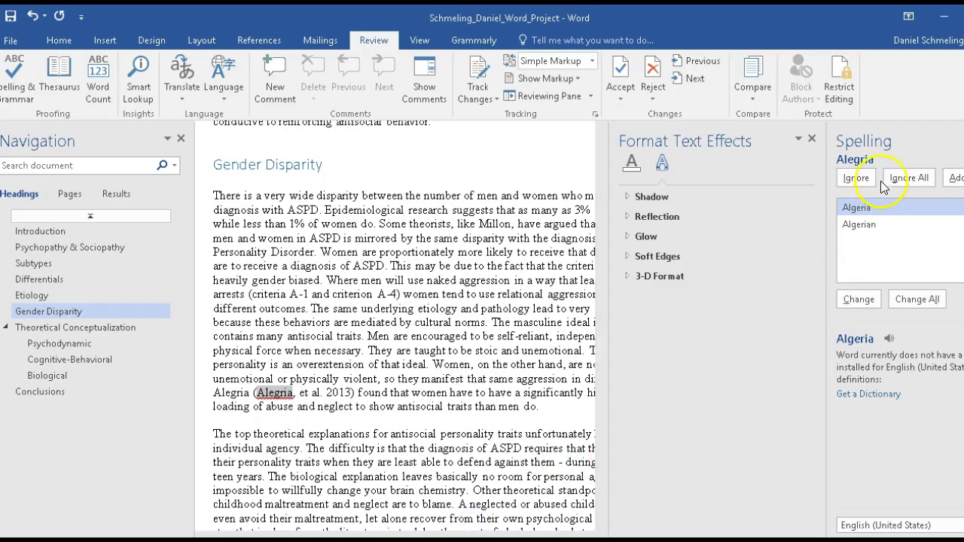
{"action": "left_click", "coordinate": [855, 179]}
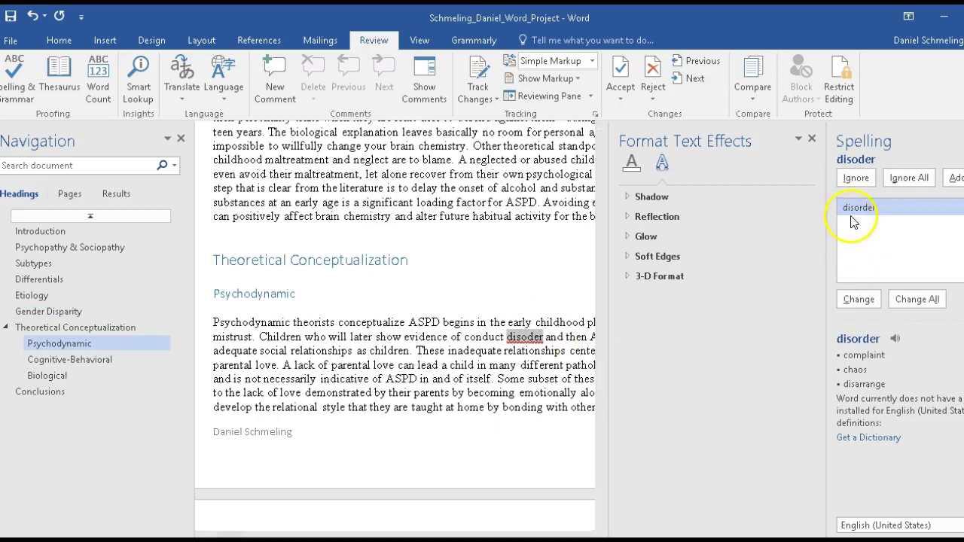
- Correct disoder to disorder in the Psychodynamic section and close the Format Text Effects options
{"action": "left_click", "coordinate": [859, 299]}
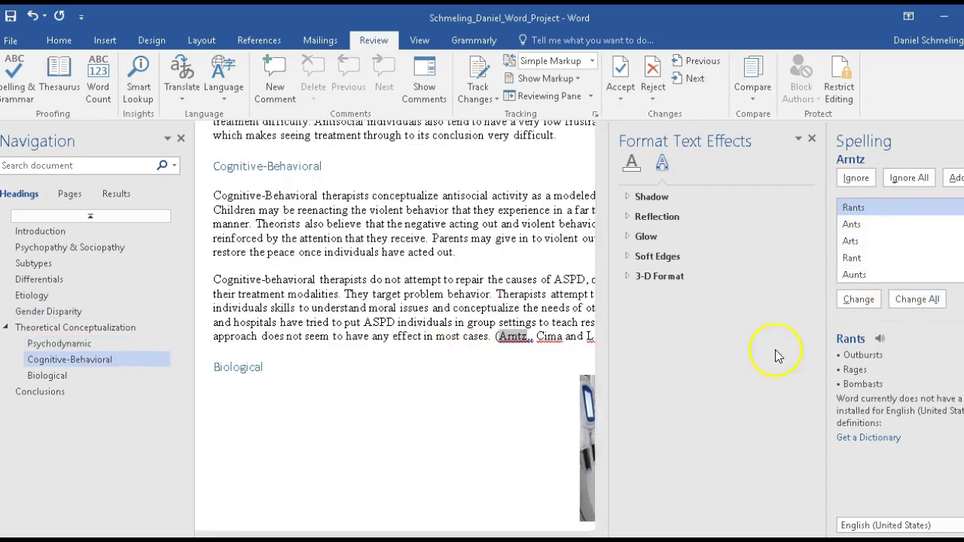
{"action": "left_click", "coordinate": [812, 139]}
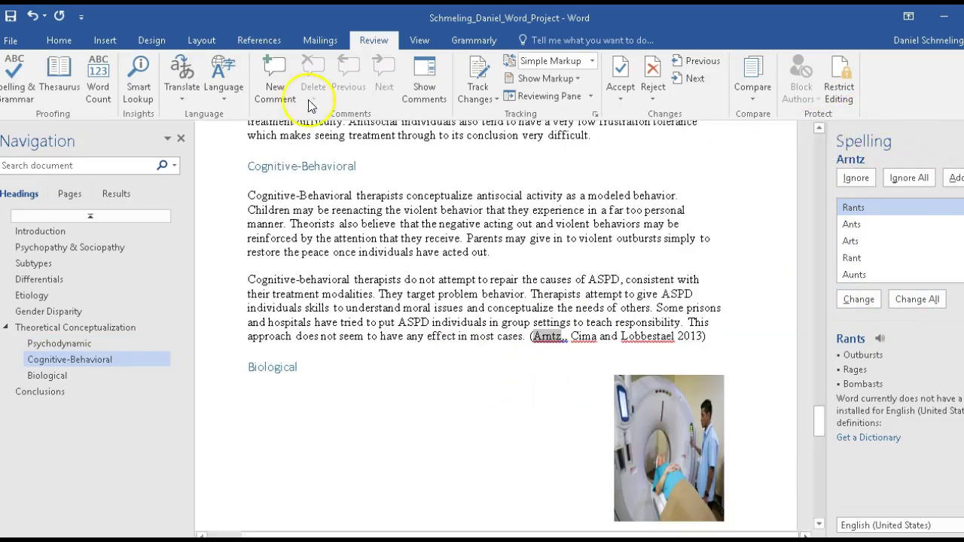
- Save the project to the Desktop as a Word Document, keeping its existing file name
{"action": "left_click", "coordinate": [11, 40]}
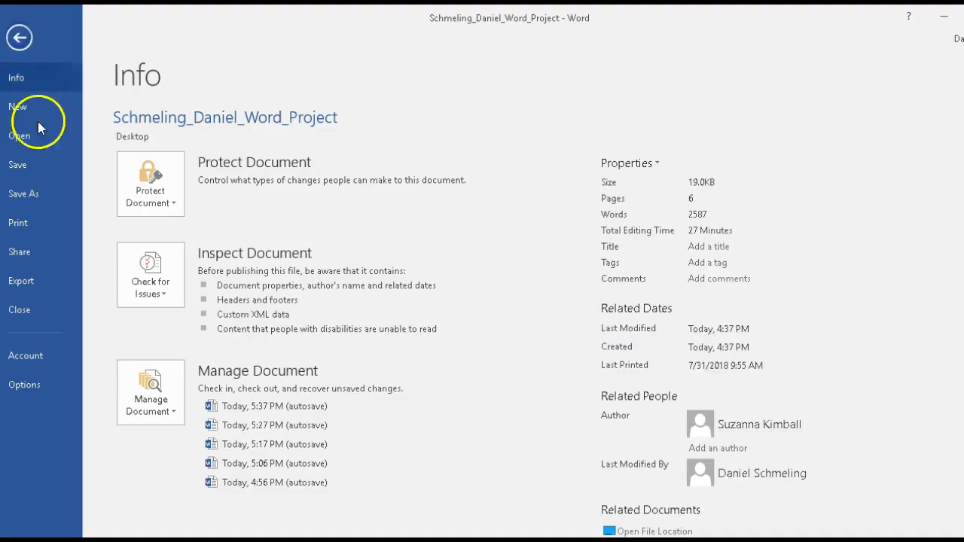
{"action": "left_click", "coordinate": [36, 188]}
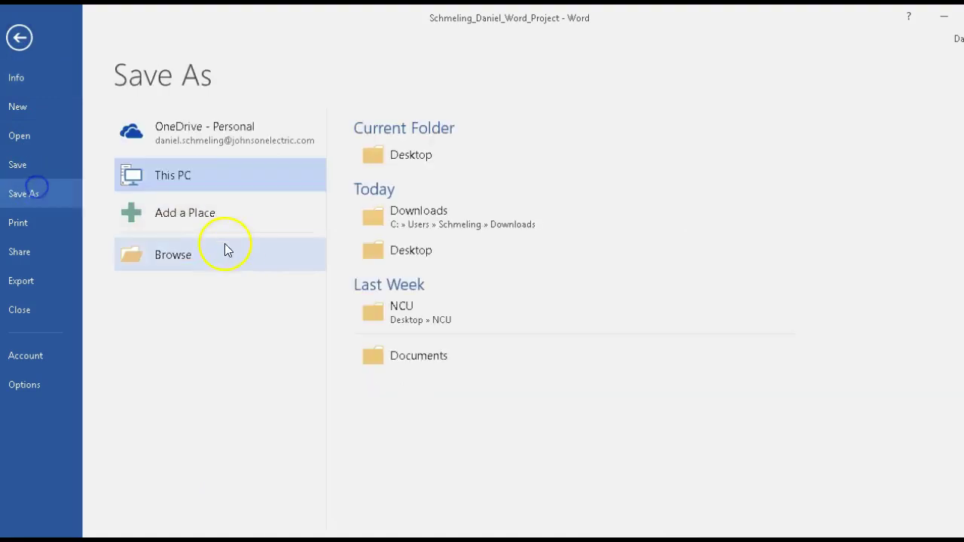
{"action": "left_click", "coordinate": [417, 158]}
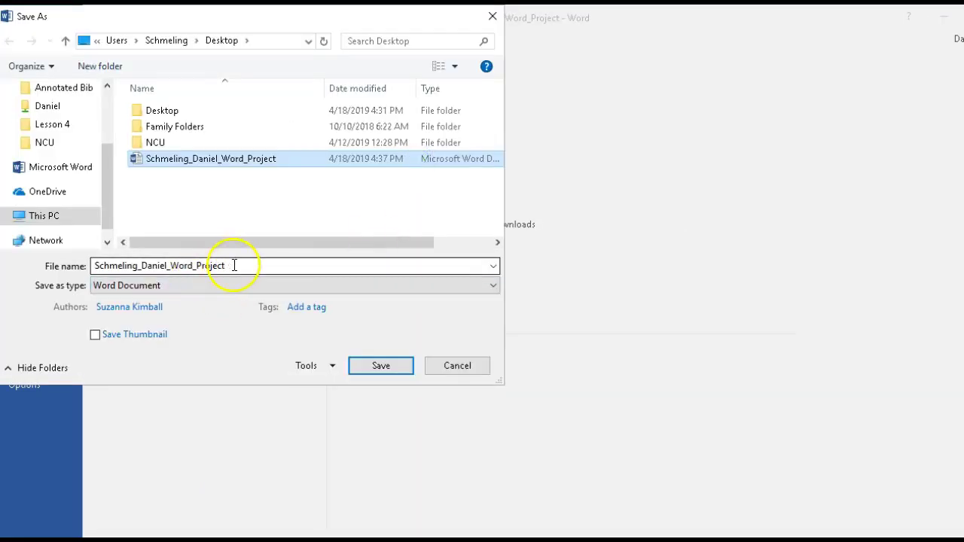
{"action": "left_click", "coordinate": [379, 365]}
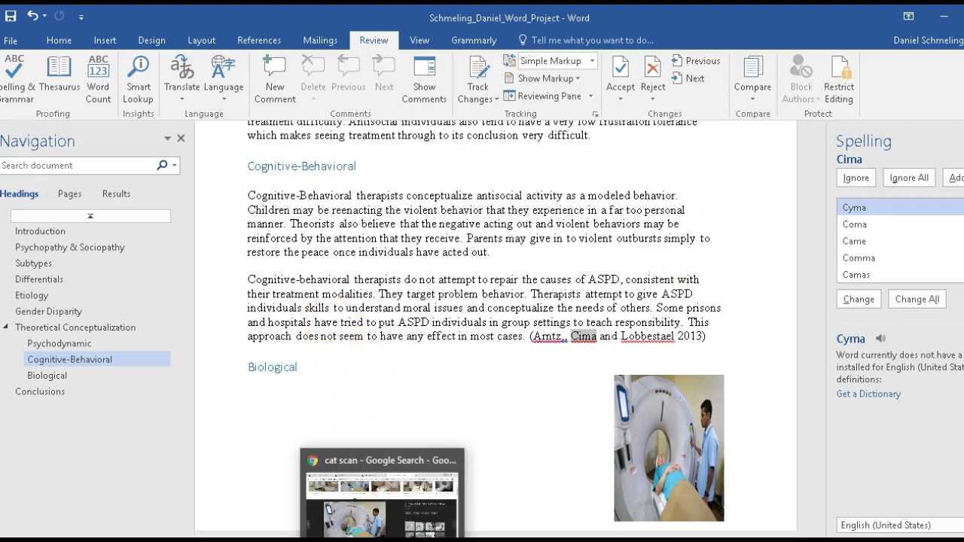
- Switch to Chrome, open the eResources page in the school portal, and look through its Help with Moodle Resources section
{"action": "left_click", "coordinate": [382, 490]}
{"action": "left_click", "coordinate": [256, 17]}
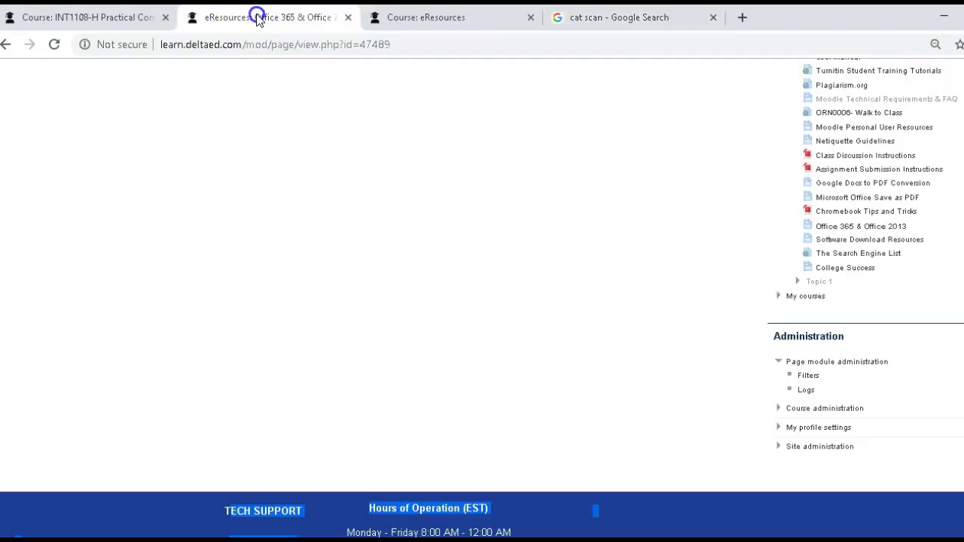
{"action": "scroll", "coordinate": [361, 150], "scroll_direction": "up", "scroll_amount": 10}
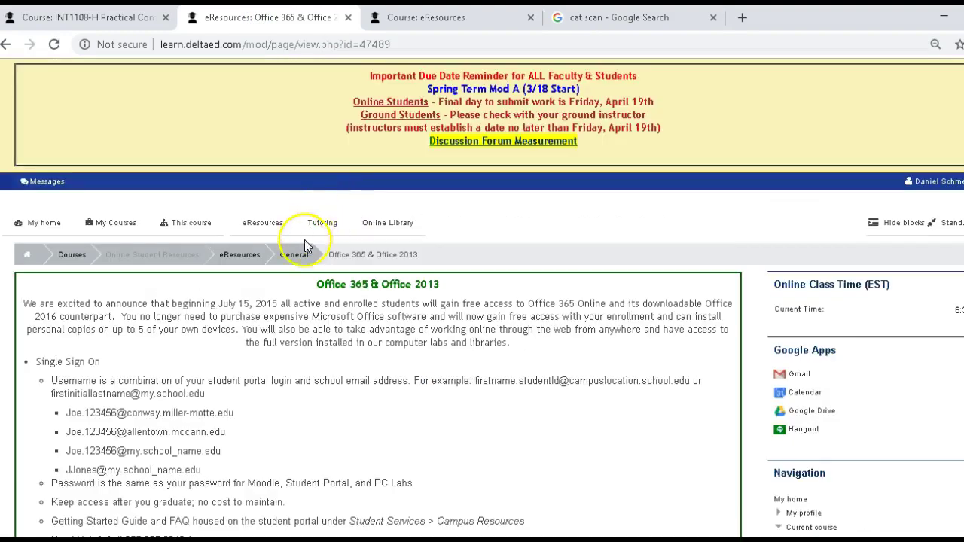
{"action": "left_click", "coordinate": [270, 223]}
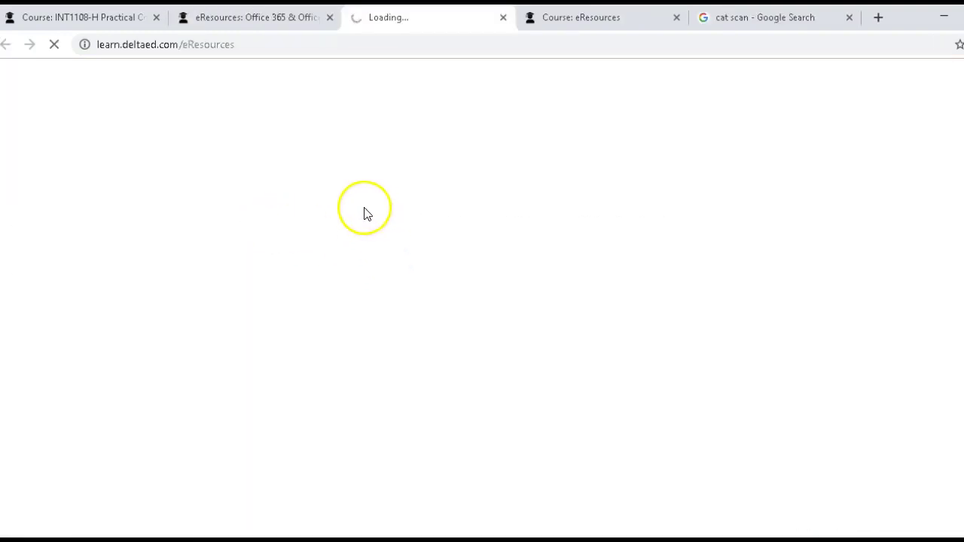
{"action": "scroll", "coordinate": [327, 369], "scroll_direction": "down", "scroll_amount": 10}
{"action": "scroll", "coordinate": [328, 369], "scroll_direction": "down", "scroll_amount": 7}
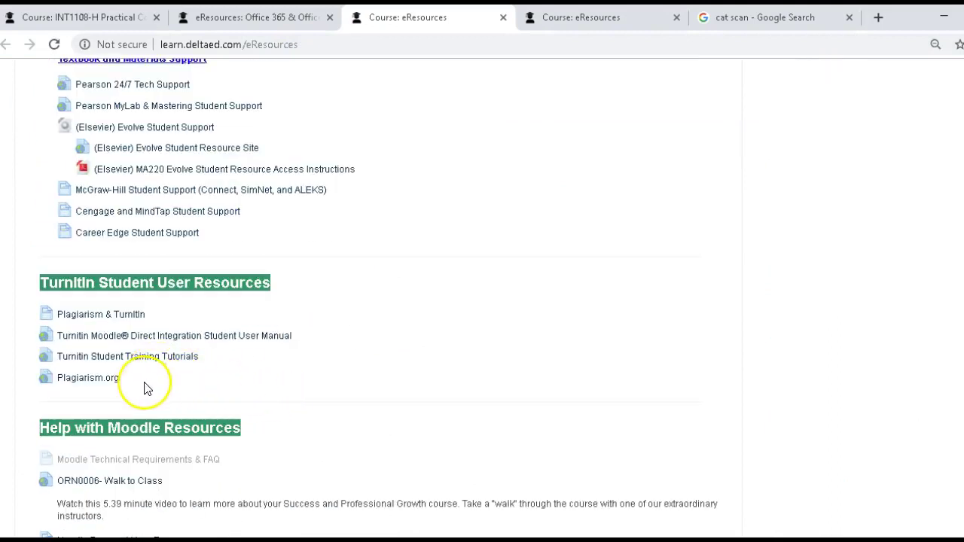
{"action": "scroll", "coordinate": [121, 377], "scroll_direction": "down", "scroll_amount": 2}
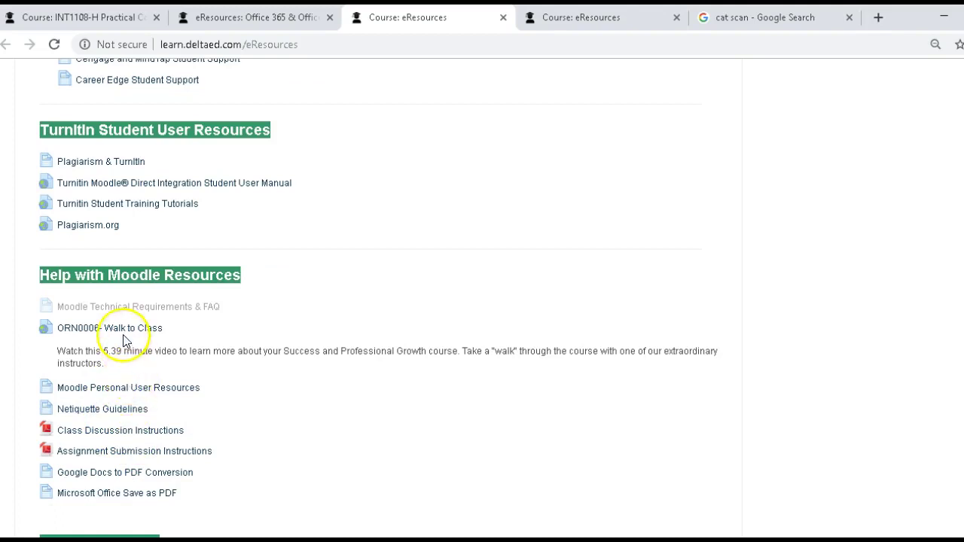
{"action": "scroll", "coordinate": [125, 340], "scroll_direction": "down", "scroll_amount": 1}
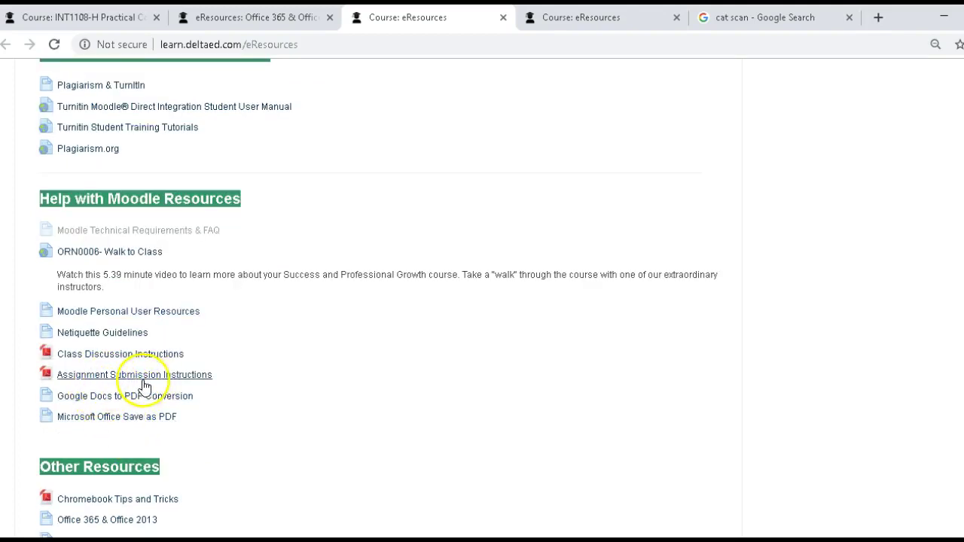